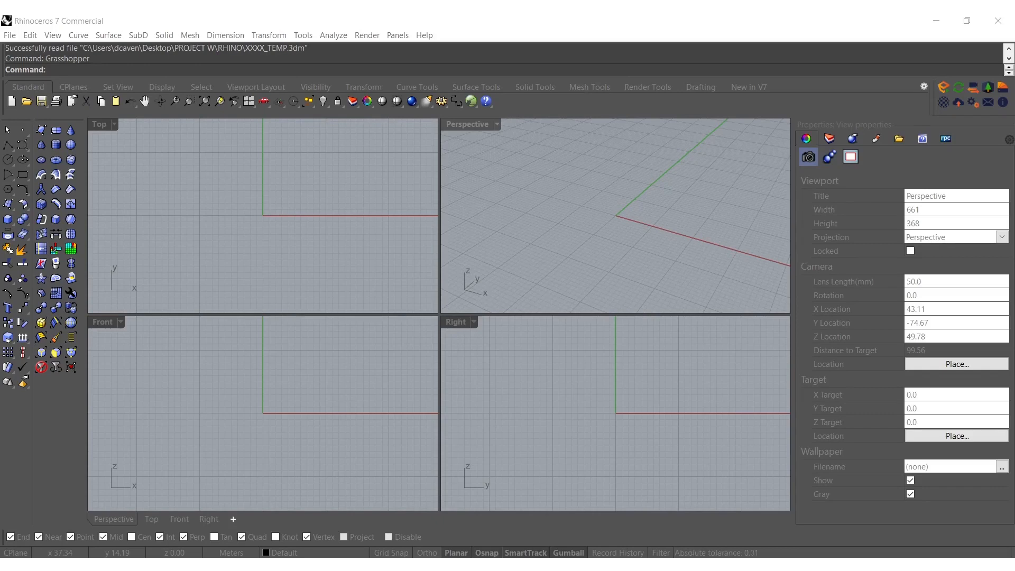
Maximize the Perspective viewport and create a rectangular SubD plane with 3 by 3 faces over the origin
{"action": "left_click", "coordinate": [539, 204]}
{"action": "double_click", "coordinate": [465, 125]}
{"action": "right_click_drag", "start_coordinate": [461, 320], "coordinate": [281, 346], "text": "shift"}
{"action": "left_click", "coordinate": [52, 130]}
{"action": "scroll", "coordinate": [340, 332], "scroll_direction": "down", "scroll_amount": 3}
{"action": "right_click_drag", "start_coordinate": [342, 304], "coordinate": [276, 338], "text": "shift"}
{"action": "left_click", "coordinate": [206, 322]}
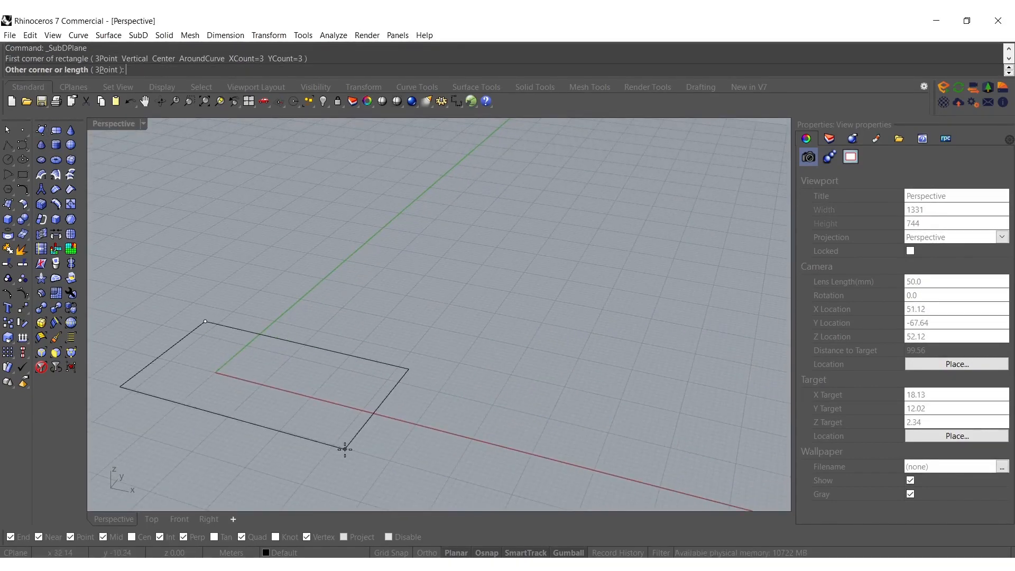
{"action": "left_click", "coordinate": [370, 458]}
Shape the flat SubD plane into a curved, folded surface by selecting parts of it and moving them
{"action": "mouse_move", "coordinate": [222, 388]}
{"action": "right_mouse_down", "text": "shift"}
{"action": "mouse_move", "coordinate": [362, 389]}
{"action": "mouse_move", "coordinate": [315, 392]}
{"action": "mouse_move", "coordinate": [397, 322]}
{"action": "right_mouse_up", "text": "shift"}
{"action": "middle_click", "coordinate": [328, 350]}
{"action": "left_click", "coordinate": [357, 340]}
{"action": "left_click", "coordinate": [262, 390], "text": "ctrl+shift"}
{"action": "left_click_drag", "start_coordinate": [385, 280], "coordinate": [385, 347]}
{"action": "key", "text": "Escape"}
{"action": "left_click", "coordinate": [487, 357]}
{"action": "left_click_drag", "start_coordinate": [470, 335], "coordinate": [470, 259]}
{"action": "right_click_drag", "start_coordinate": [518, 277], "coordinate": [374, 293], "text": "shift"}
{"action": "right_click_drag", "start_coordinate": [374, 294], "coordinate": [376, 334]}
{"action": "key", "text": "Escape"}
Open Grasshopper and reference the SubD surface in a new Brep parameter
{"action": "type", "text": "Grasshopper"}
{"action": "key", "text": "Return"}
{"action": "left_click", "coordinate": [401, 340]}
{"action": "double_click", "coordinate": [601, 301]}
{"action": "type", "text": "brep"}
{"action": "key", "text": "Return"}
{"action": "right_click", "coordinate": [603, 303]}
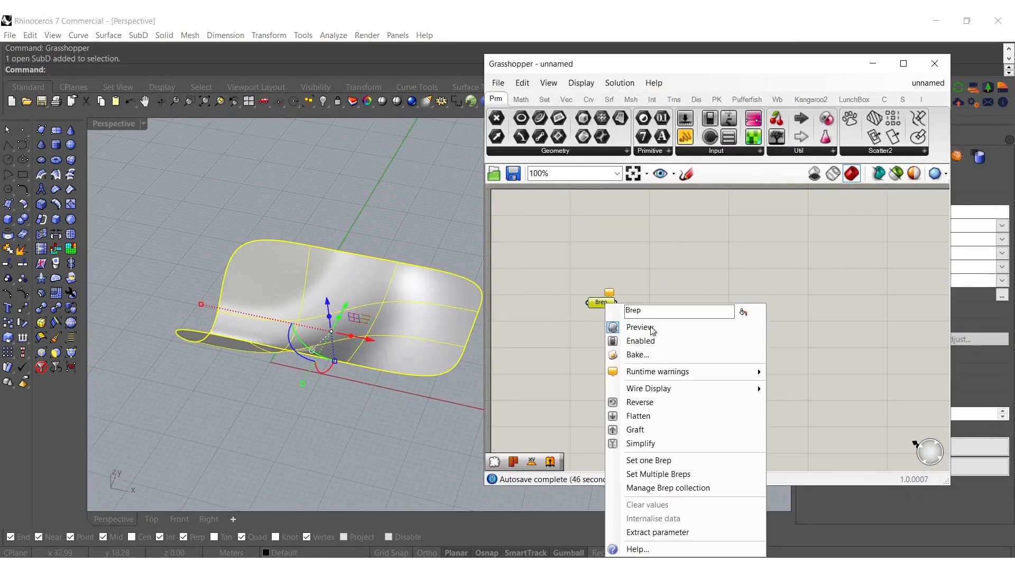
{"action": "left_click", "coordinate": [655, 459]}
{"action": "right_click_drag", "start_coordinate": [570, 328], "coordinate": [511, 337]}
{"action": "left_click", "coordinate": [603, 312]}
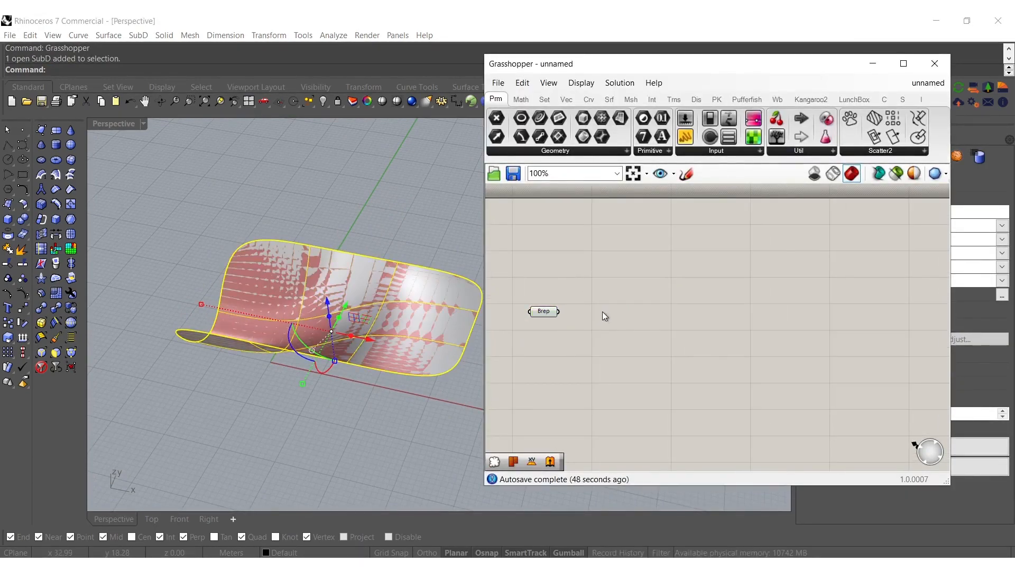
Add a Populate Geometry component and feed the Brep into its geometry input
{"action": "double_click", "coordinate": [602, 312]}
{"action": "type", "text": "pop"}
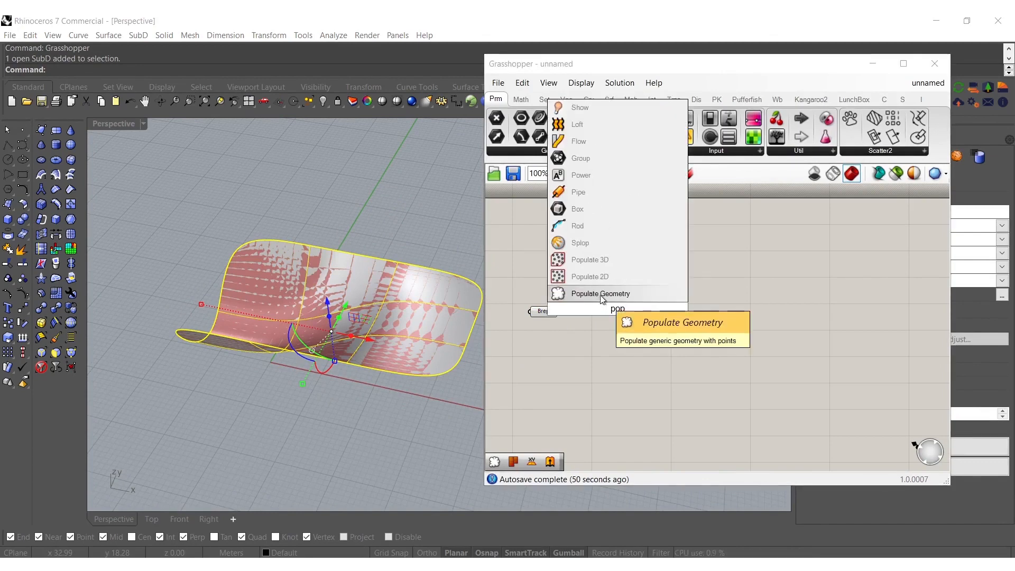
{"action": "left_click", "coordinate": [603, 294]}
{"action": "left_click_drag", "start_coordinate": [579, 308], "coordinate": [559, 312]}
{"action": "left_click_drag", "start_coordinate": [620, 307], "coordinate": [643, 314]}
Add a number slider set to 125 and duplicate the Populate Geometry component below the original, keeping its Brep connection
{"action": "double_click", "coordinate": [576, 332]}
{"action": "type", "text": "12"}
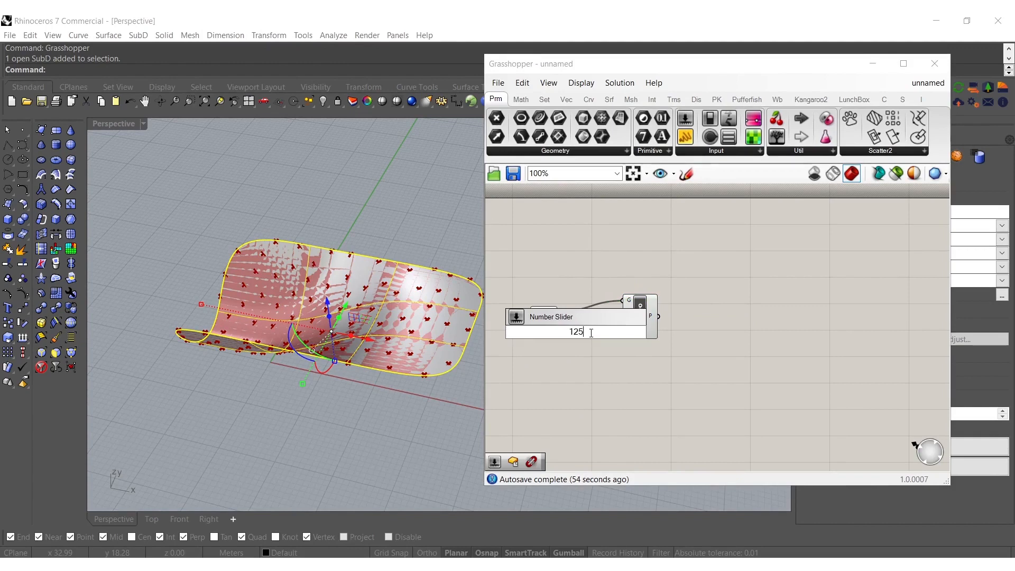
{"action": "type", "text": "5"}
{"action": "key", "text": "Return"}
{"action": "left_click_drag", "start_coordinate": [641, 320], "coordinate": [646, 388], "text": "alt"}
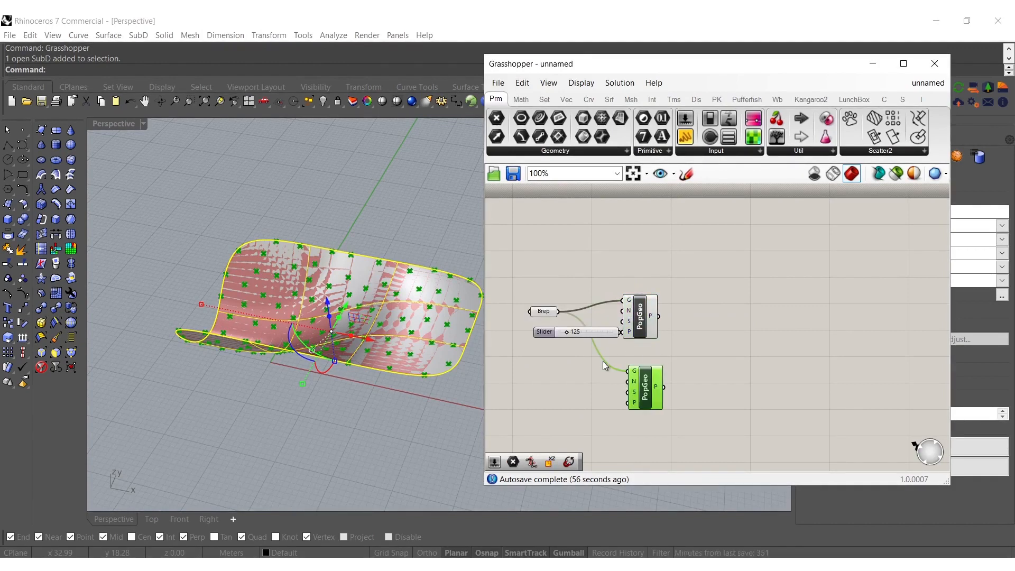
{"action": "left_click_drag", "start_coordinate": [595, 332], "coordinate": [592, 338]}
Add a second slider set to 5 and wire the 125 and 5 sliders to the upper and lower Populate Geometry count inputs
{"action": "double_click", "coordinate": [585, 394]}
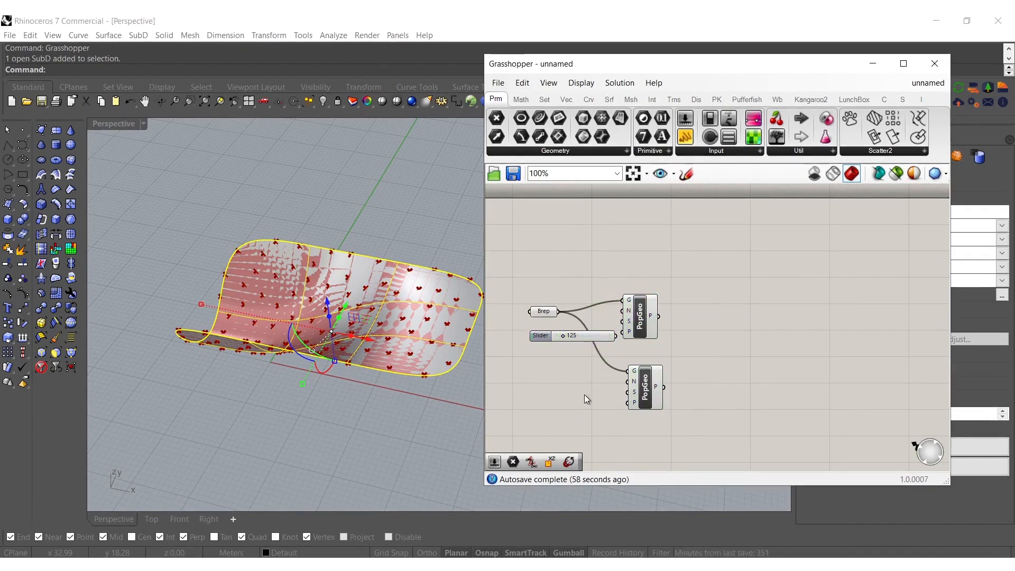
{"action": "type", "text": "5"}
{"action": "key", "text": "Return"}
{"action": "scroll", "coordinate": [607, 381], "scroll_direction": "up", "scroll_amount": 1}
{"action": "left_click_drag", "start_coordinate": [616, 398], "coordinate": [610, 383]}
{"action": "left_click_drag", "start_coordinate": [627, 295], "coordinate": [607, 300]}
{"action": "left_click_drag", "start_coordinate": [693, 232], "coordinate": [563, 449]}
{"action": "left_click_drag", "start_coordinate": [659, 301], "coordinate": [717, 314]}
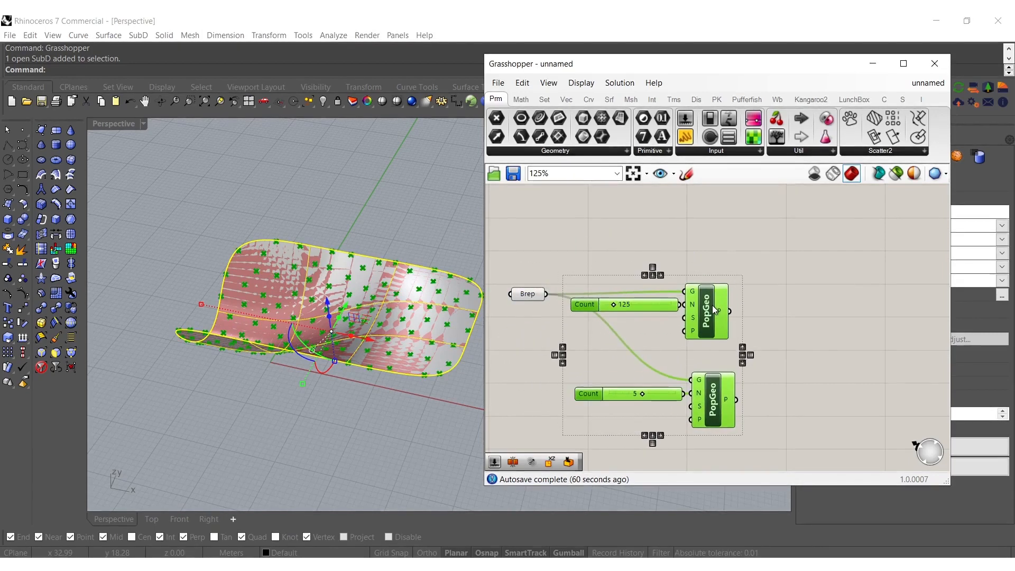
{"action": "left_click", "coordinate": [670, 249]}
Duplicate the lower count slider and connect the copy, at 5, to the lower Populate Geometry's seed input
{"action": "left_click_drag", "start_coordinate": [621, 430], "coordinate": [581, 302]}
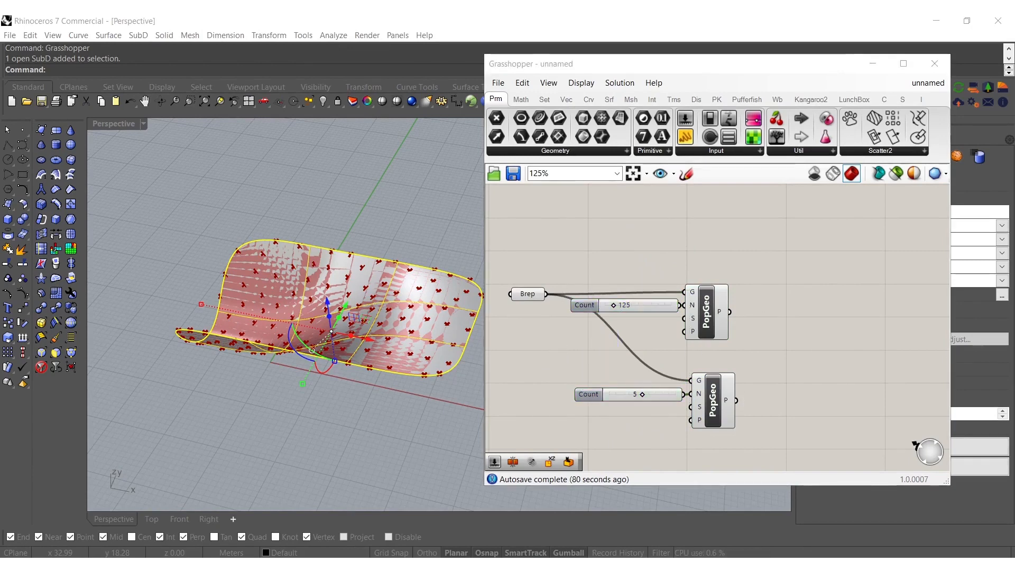
{"action": "right_click_drag", "start_coordinate": [595, 356], "coordinate": [573, 347]}
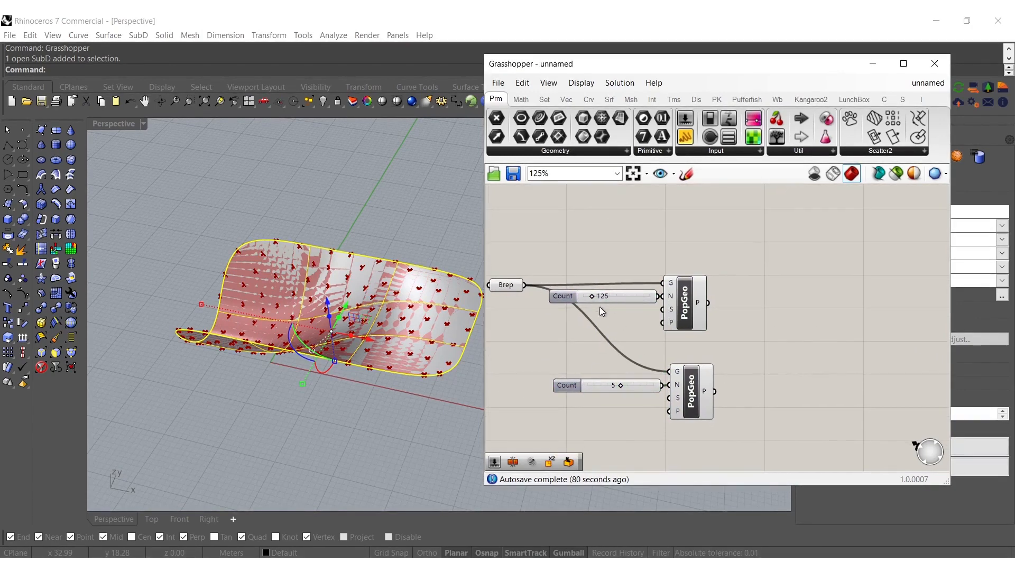
{"action": "left_click_drag", "start_coordinate": [591, 386], "coordinate": [590, 403], "text": "alt"}
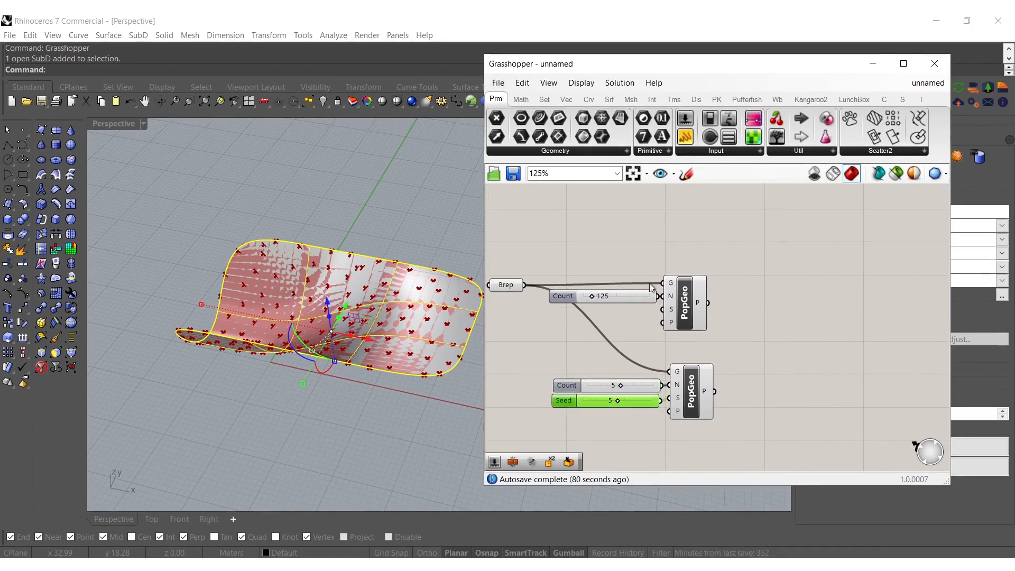
{"action": "left_click", "coordinate": [689, 406]}
Align the two Populate Geometry components along their right edges
{"action": "left_click", "coordinate": [678, 310]}
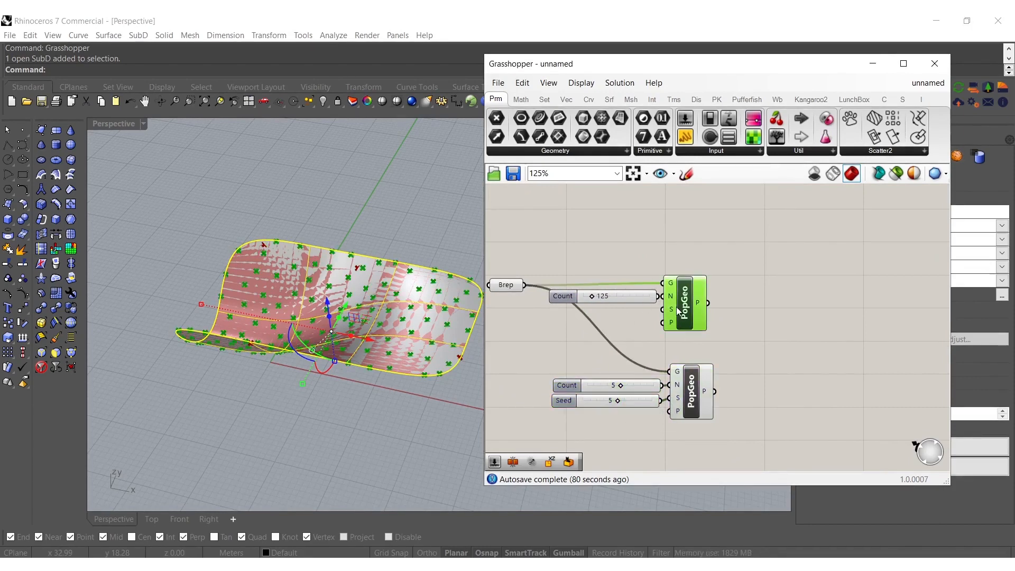
{"action": "left_click_drag", "start_coordinate": [741, 440], "coordinate": [676, 283]}
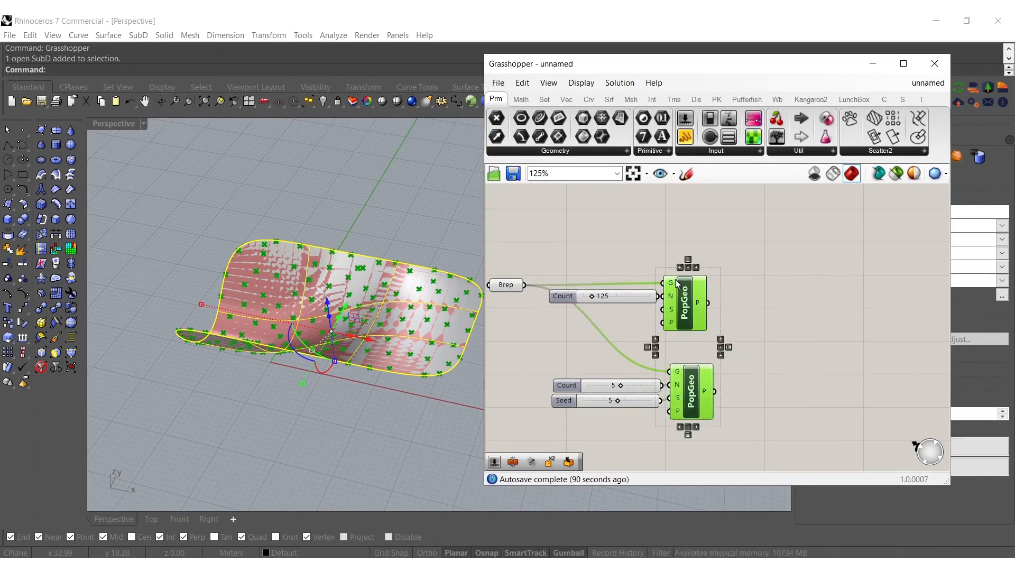
{"action": "left_click", "coordinate": [697, 268]}
{"action": "right_click_drag", "start_coordinate": [712, 309], "coordinate": [697, 336]}
{"action": "left_click", "coordinate": [761, 337]}
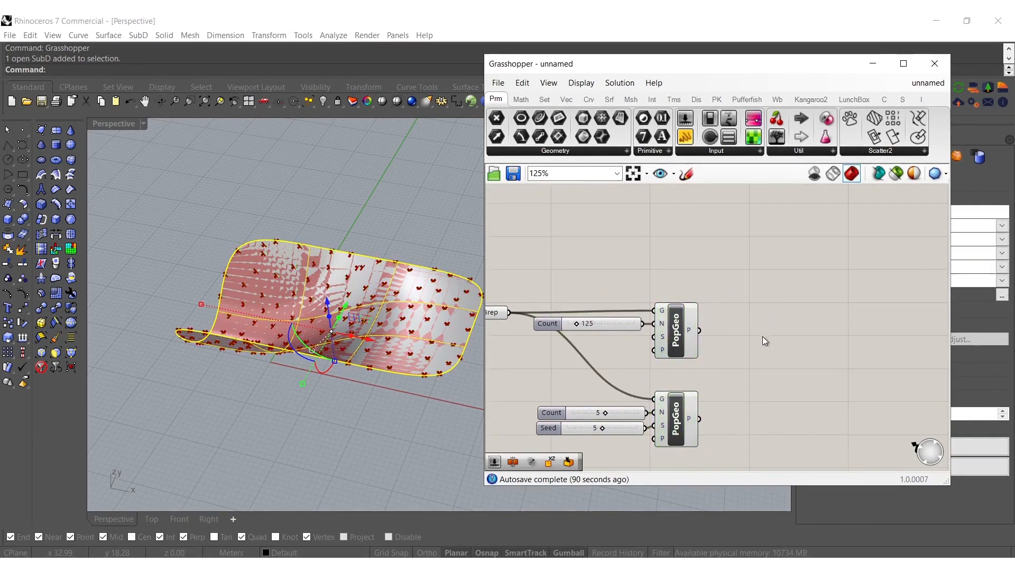
Add a Spin Force field component and connect the lower Populate Geometry's points to its point input
{"action": "left_click", "coordinate": [566, 99]}
{"action": "left_click", "coordinate": [504, 154]}
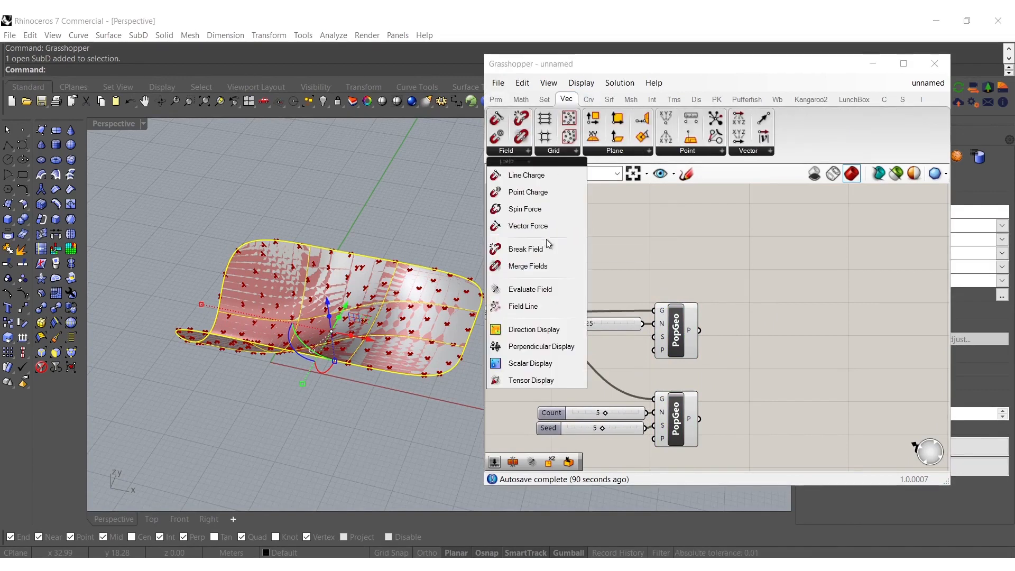
{"action": "left_click_drag", "start_coordinate": [525, 208], "coordinate": [767, 429]}
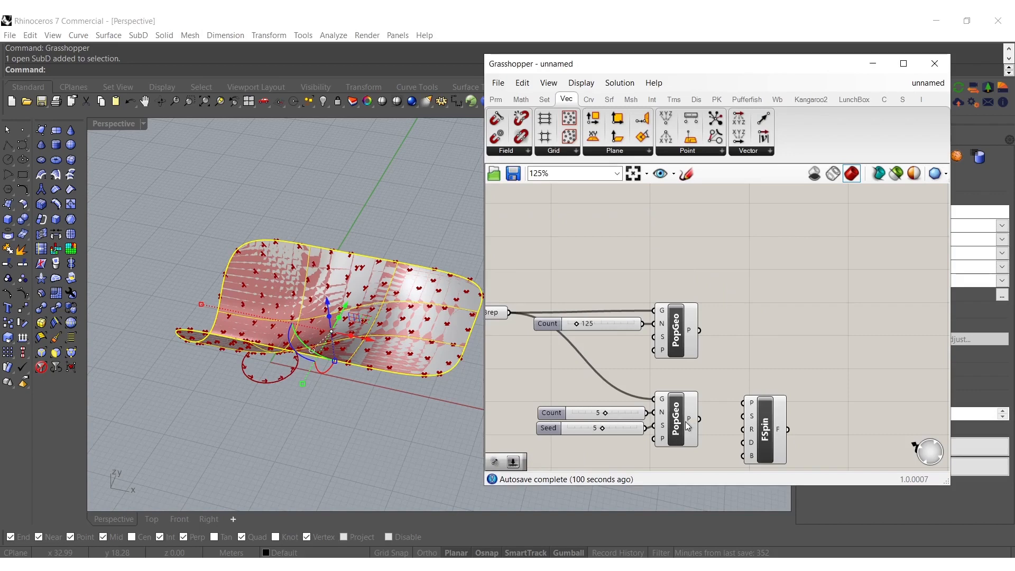
{"action": "right_click_drag", "start_coordinate": [685, 421], "coordinate": [691, 367]}
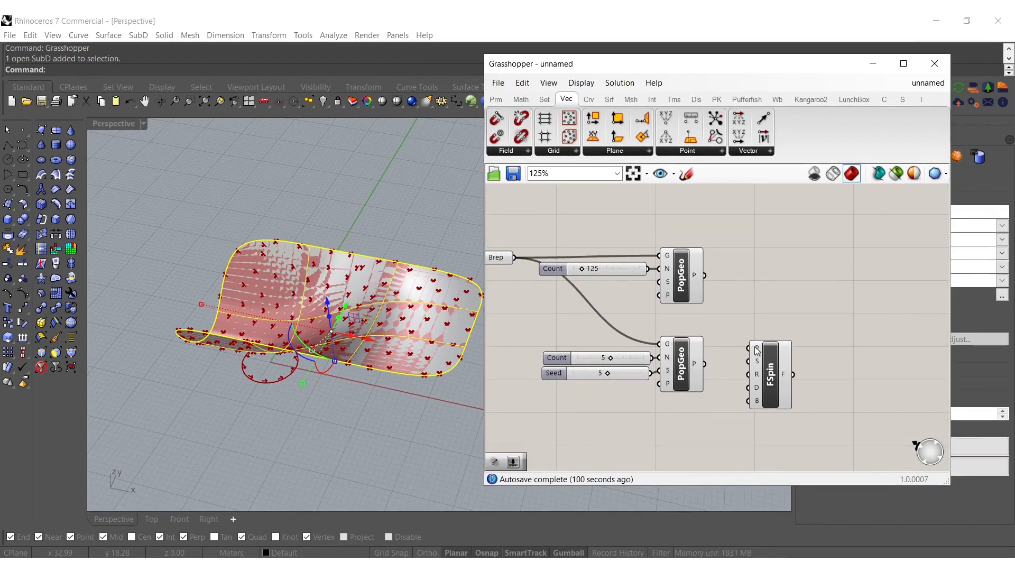
{"action": "left_click_drag", "start_coordinate": [755, 350], "coordinate": [706, 364]}
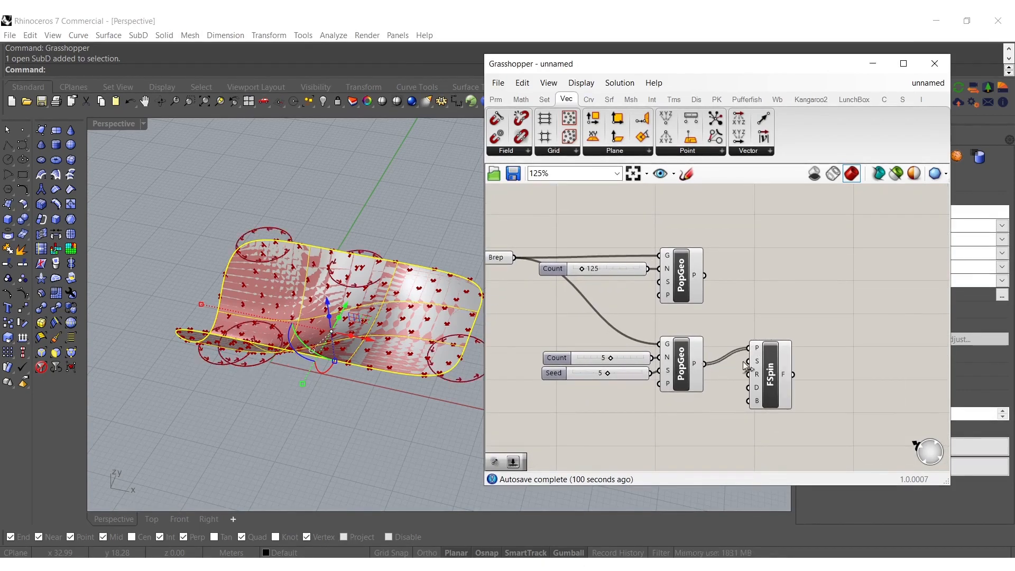
{"action": "left_click_drag", "start_coordinate": [775, 357], "coordinate": [802, 374]}
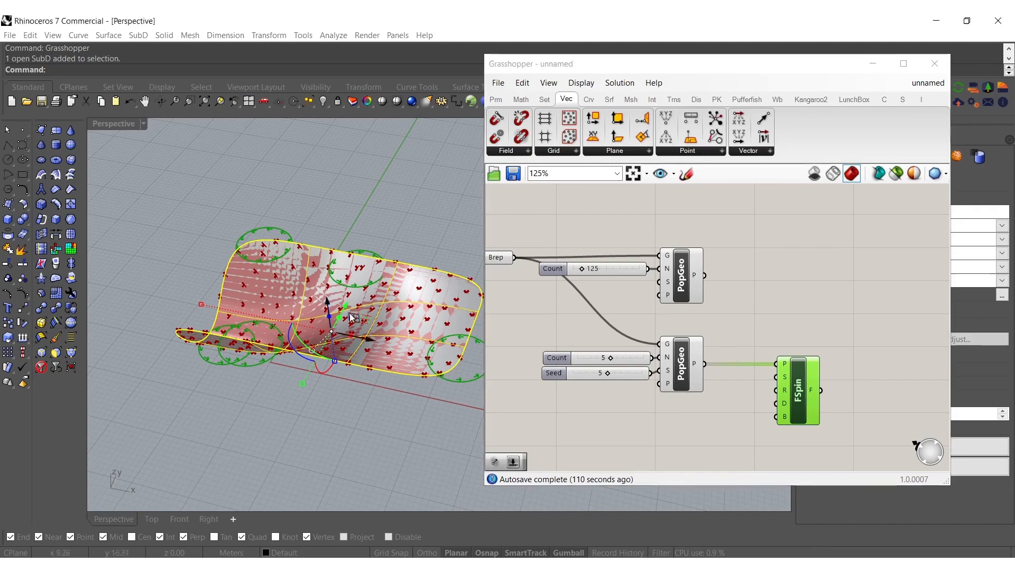
Hide the SubD surface in Rhino and turn off the preview of the Brep and both Populate Geometry components
{"action": "right_click_drag", "start_coordinate": [350, 313], "coordinate": [325, 310]}
{"action": "key", "text": "ctrl+h"}
{"action": "right_click_drag", "start_coordinate": [692, 289], "coordinate": [795, 304]}
{"action": "left_click_drag", "start_coordinate": [805, 423], "coordinate": [560, 232]}
{"action": "middle_click", "coordinate": [612, 268]}
{"action": "left_click", "coordinate": [653, 241]}
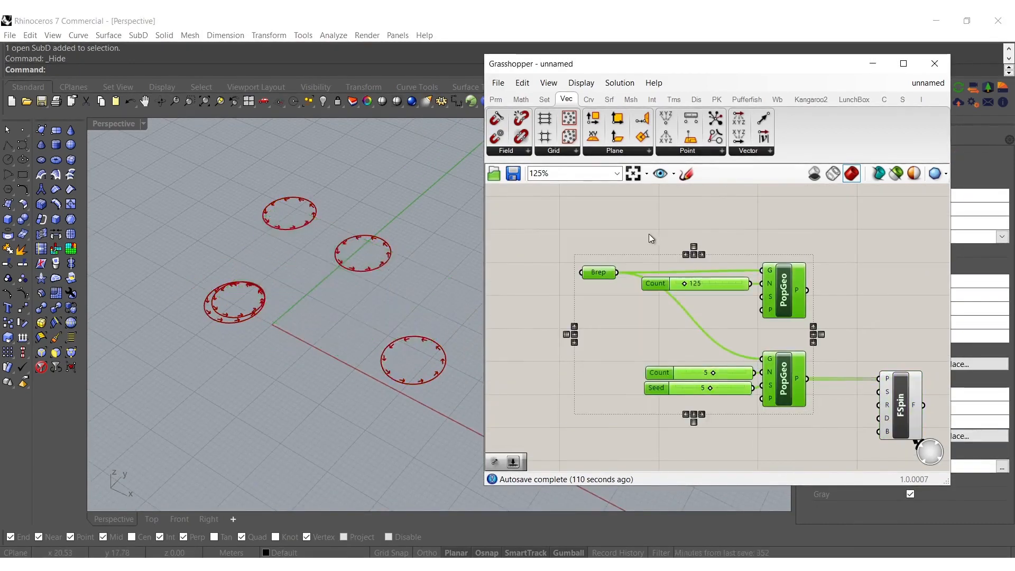
{"action": "left_click", "coordinate": [649, 233]}
Add a Field Line component above the Spin Force component on the Grasshopper canvas
{"action": "right_click_drag", "start_coordinate": [607, 260], "coordinate": [588, 274]}
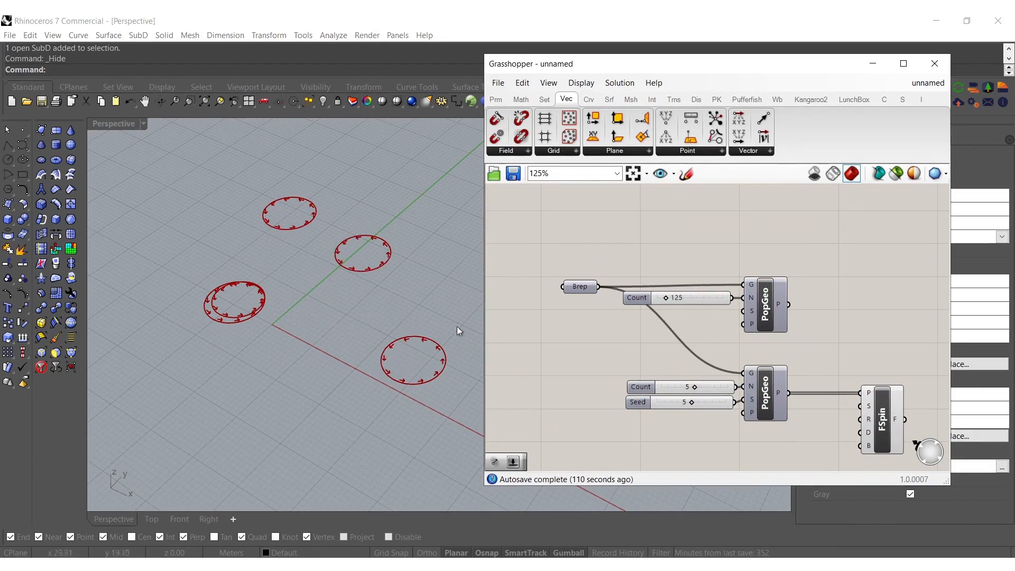
{"action": "left_click", "coordinate": [519, 152]}
{"action": "left_click", "coordinate": [523, 306]}
{"action": "left_click", "coordinate": [815, 269]}
{"action": "right_click_drag", "start_coordinate": [925, 364], "coordinate": [806, 332]}
{"action": "left_click", "coordinate": [826, 378]}
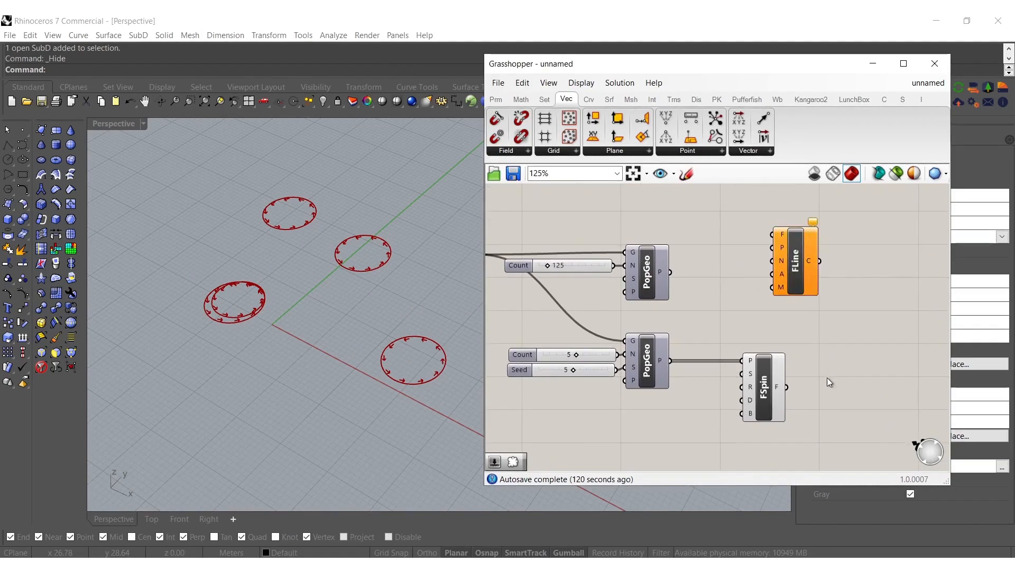
Add Merge Fields between Spin Force and Field Line, and supply the upper Populate Geometry's points to Field Line
{"action": "double_click", "coordinate": [825, 373]}
{"action": "type", "text": "merge"}
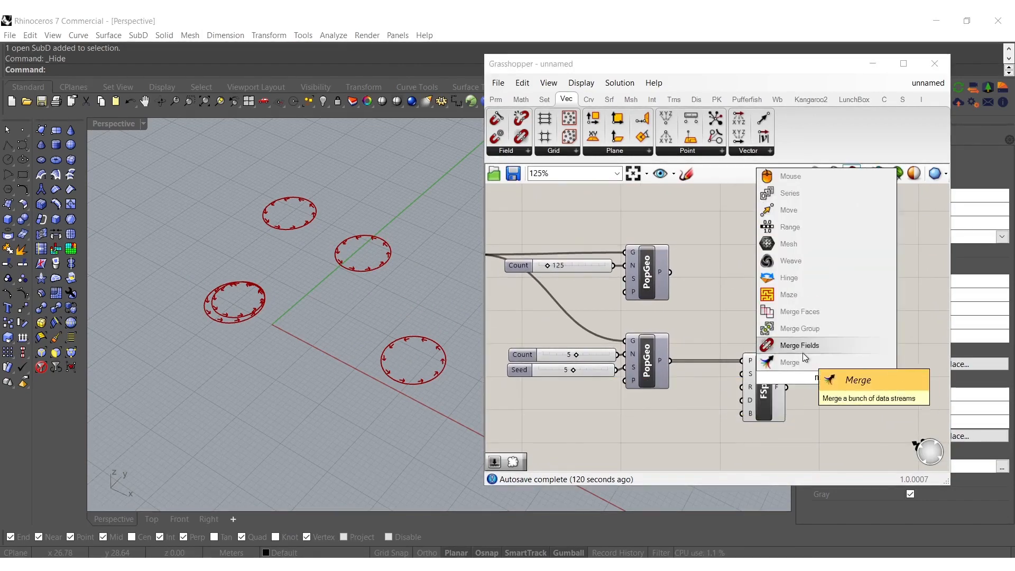
{"action": "left_click", "coordinate": [806, 352]}
{"action": "left_click_drag", "start_coordinate": [806, 377], "coordinate": [881, 290]}
{"action": "right_click_drag", "start_coordinate": [338, 275], "coordinate": [435, 336]}
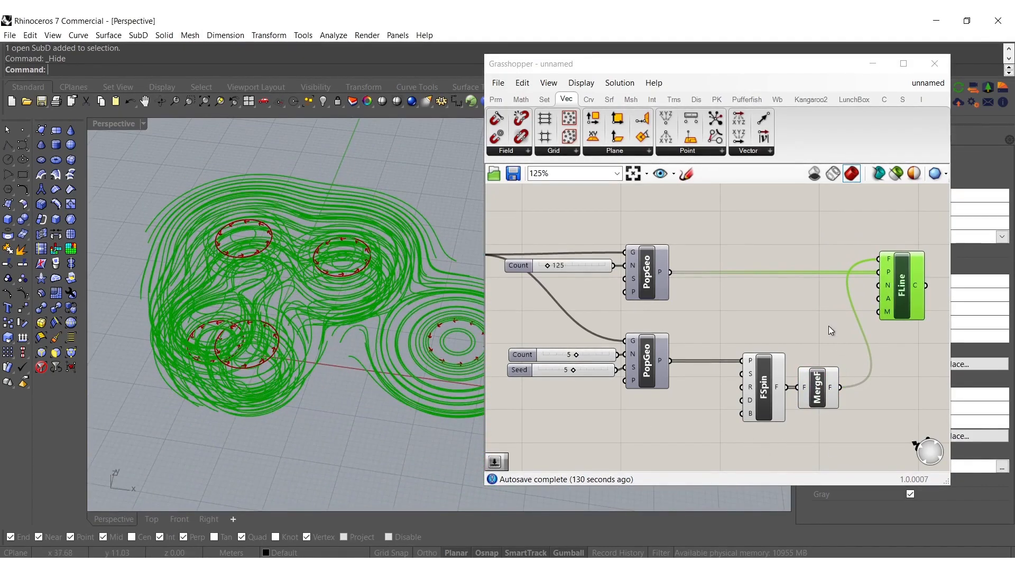
Add a number slider to the Field Line's steps input and set it to 567
{"action": "double_click", "coordinate": [806, 303]}
{"action": "type", "text": "125"}
{"action": "key", "text": "Return"}
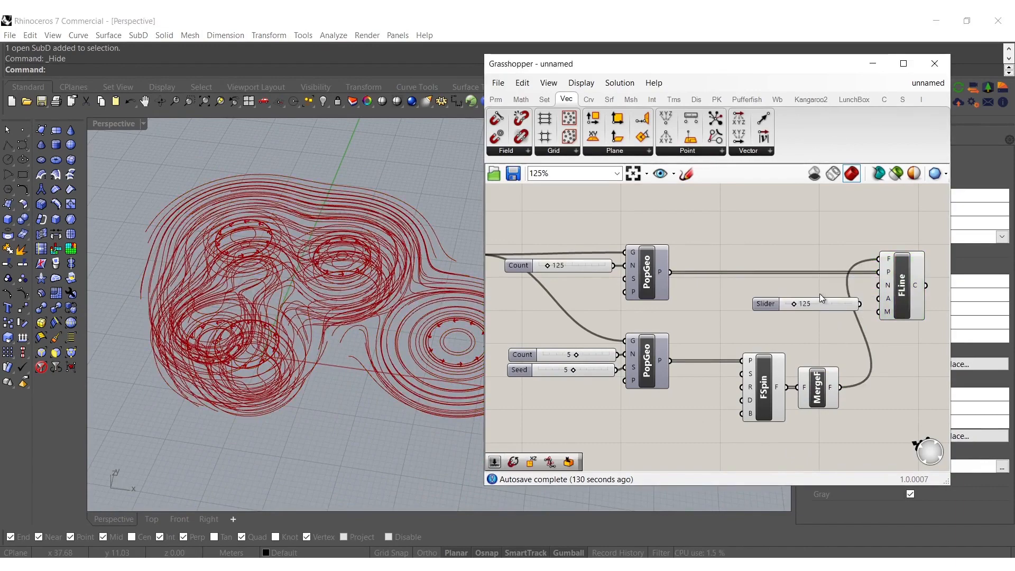
{"action": "scroll", "coordinate": [879, 288], "scroll_direction": "up", "scroll_amount": 3}
{"action": "left_click_drag", "start_coordinate": [823, 325], "coordinate": [831, 296]}
{"action": "left_click_drag", "start_coordinate": [752, 291], "coordinate": [804, 291]}
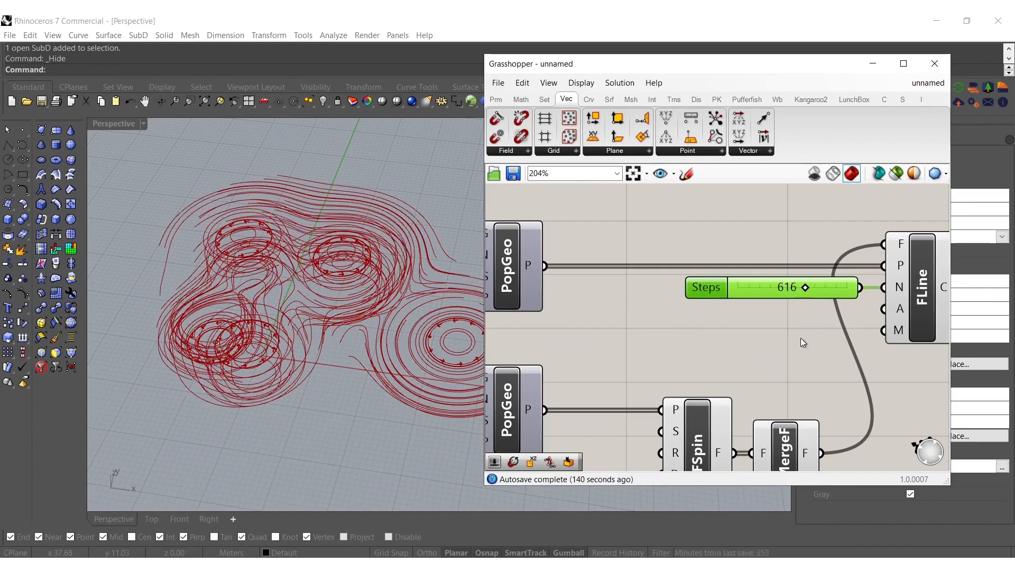
{"action": "left_click_drag", "start_coordinate": [801, 288], "coordinate": [798, 288]}
Add a number slider to the Spin Force's radius input and set it to 4.951
{"action": "right_click_drag", "start_coordinate": [746, 339], "coordinate": [829, 218]}
{"action": "double_click", "coordinate": [674, 363]}
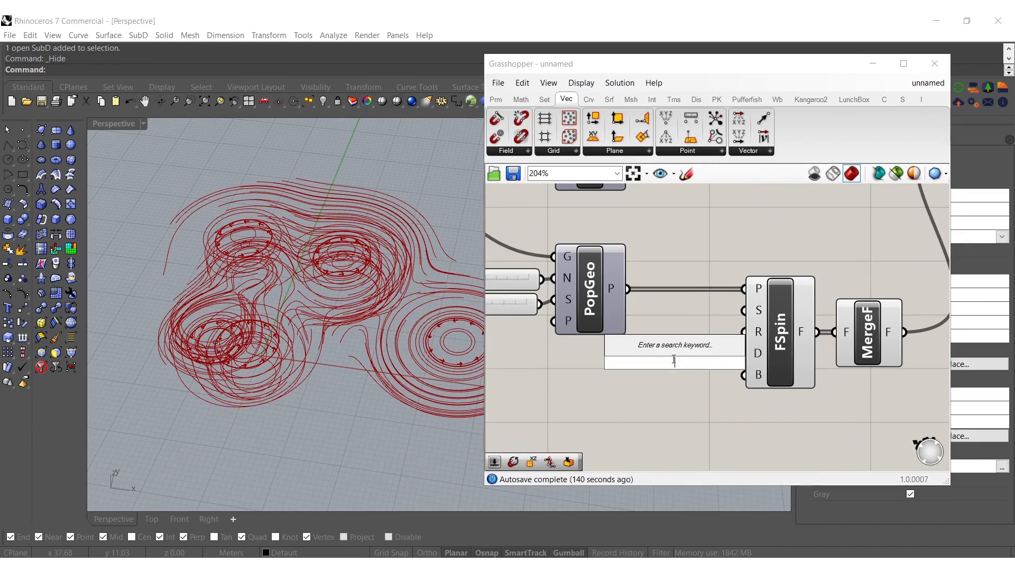
{"action": "type", "text": "number slider"}
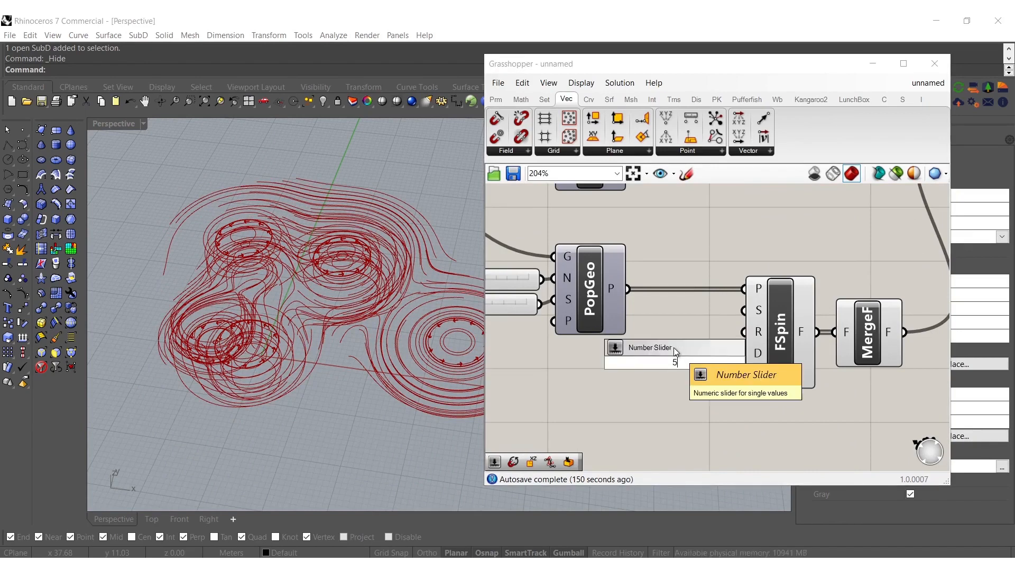
{"action": "key", "text": "Return"}
{"action": "left_click_drag", "start_coordinate": [750, 340], "coordinate": [696, 358]}
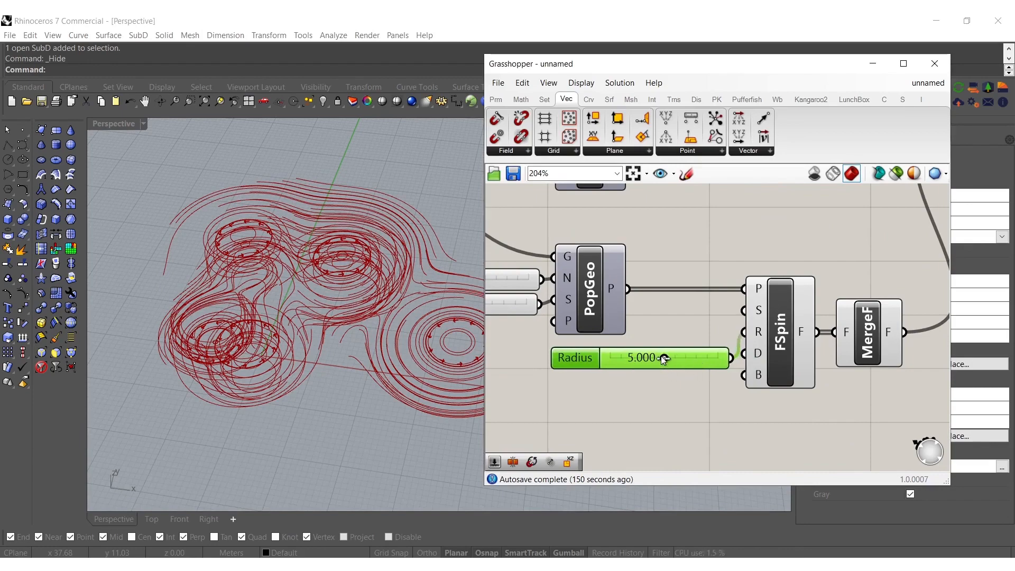
{"action": "mouse_move", "coordinate": [664, 359]}
{"action": "left_mouse_down"}
{"action": "mouse_move", "coordinate": [601, 357]}
{"action": "mouse_move", "coordinate": [741, 350]}
{"action": "mouse_move", "coordinate": [641, 358]}
{"action": "mouse_move", "coordinate": [664, 358]}
{"action": "left_mouse_up"}
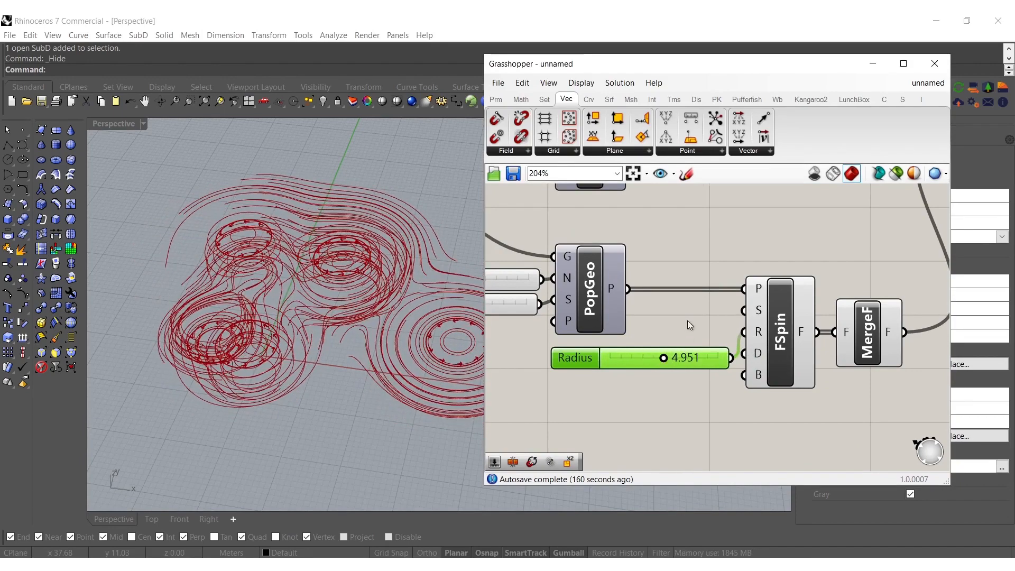
Move the Spin Force, Merge Fields and Field Line components with their sliders away from the Populate Geometry components to make room
{"action": "scroll", "coordinate": [687, 320], "scroll_direction": "down", "scroll_amount": 3}
{"action": "left_click_drag", "start_coordinate": [793, 387], "coordinate": [525, 213]}
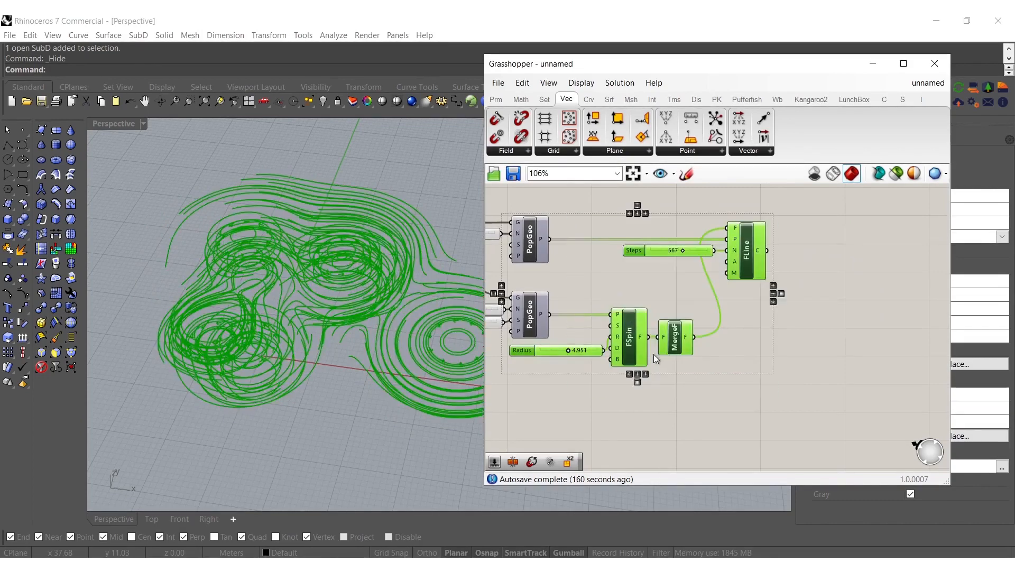
{"action": "left_click_drag", "start_coordinate": [638, 353], "coordinate": [733, 353]}
{"action": "left_click", "coordinate": [576, 298]}
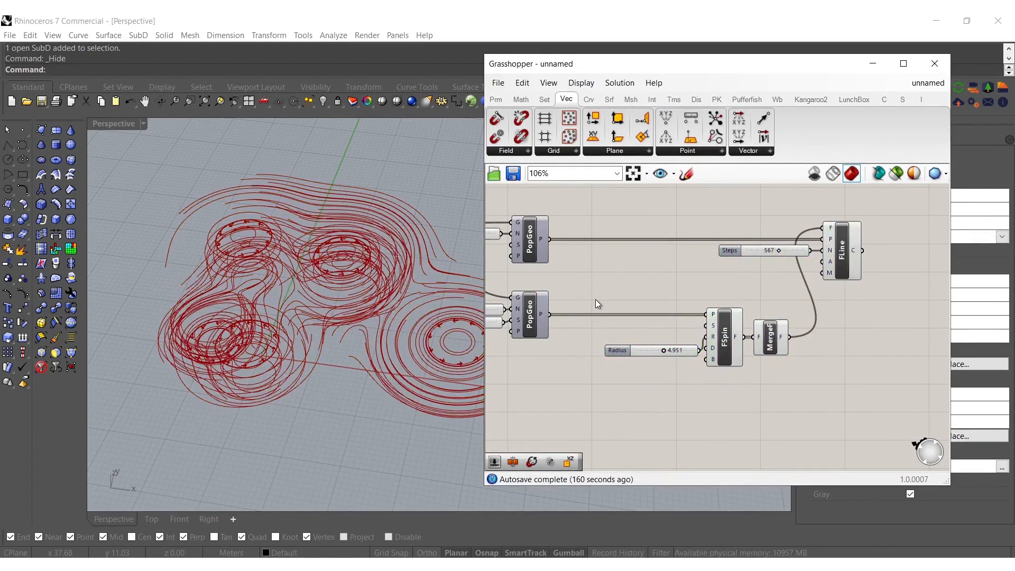
Add a Rotate component and place it below the connection between the lower Populate Geometry and Spin Force
{"action": "double_click", "coordinate": [596, 299]}
{"action": "type", "text": "ro"}
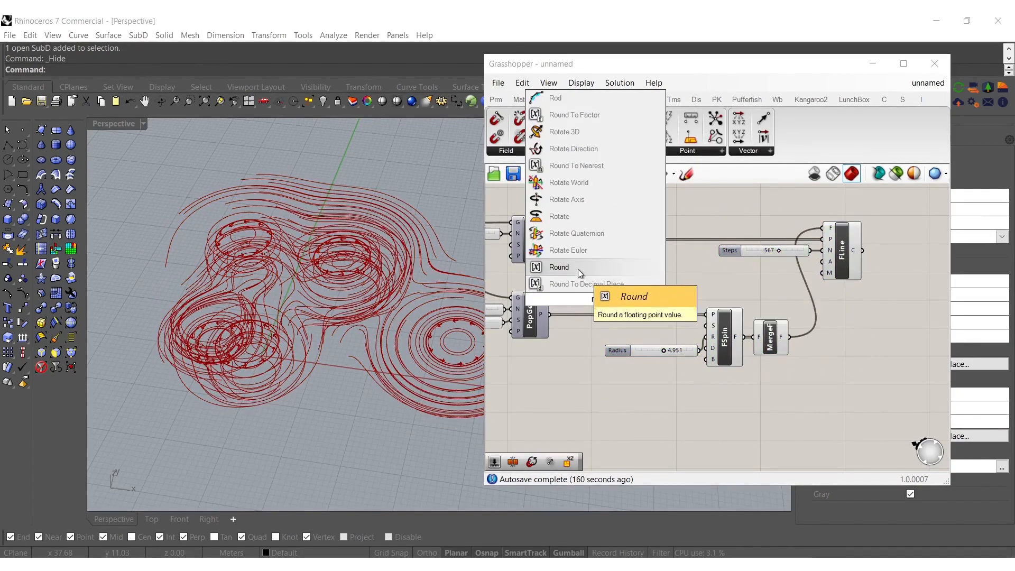
{"action": "left_click", "coordinate": [590, 214]}
{"action": "left_click_drag", "start_coordinate": [581, 299], "coordinate": [571, 371]}
Add an XY Plane component, using the lower Populate Geometry's points as origins and feeding its planes into Rotate
{"action": "left_click", "coordinate": [531, 365]}
{"action": "double_click", "coordinate": [531, 365]}
{"action": "type", "text": "xy"}
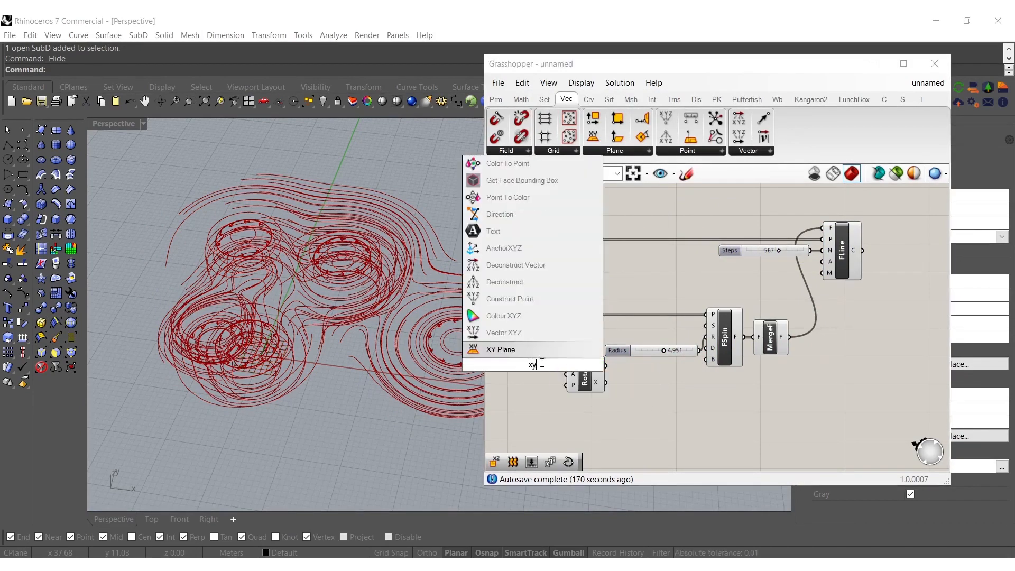
{"action": "key", "text": "Return"}
{"action": "left_click_drag", "start_coordinate": [514, 364], "coordinate": [550, 315]}
{"action": "left_click", "coordinate": [536, 369]}
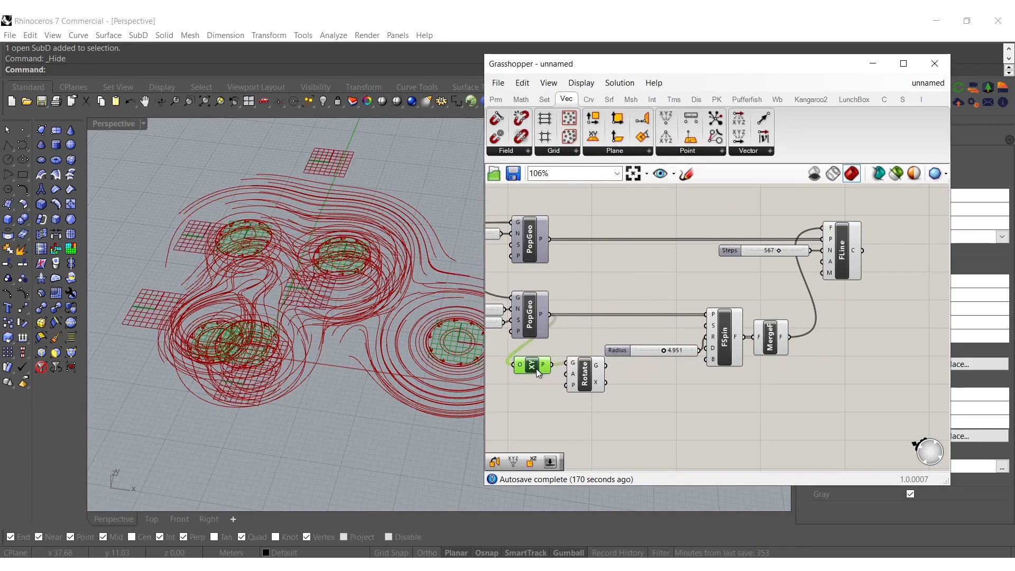
Add a YZ Plane component, using the lower Populate Geometry's points as origins and feeding its planes into Rotate's plane input
{"action": "double_click", "coordinate": [540, 413]}
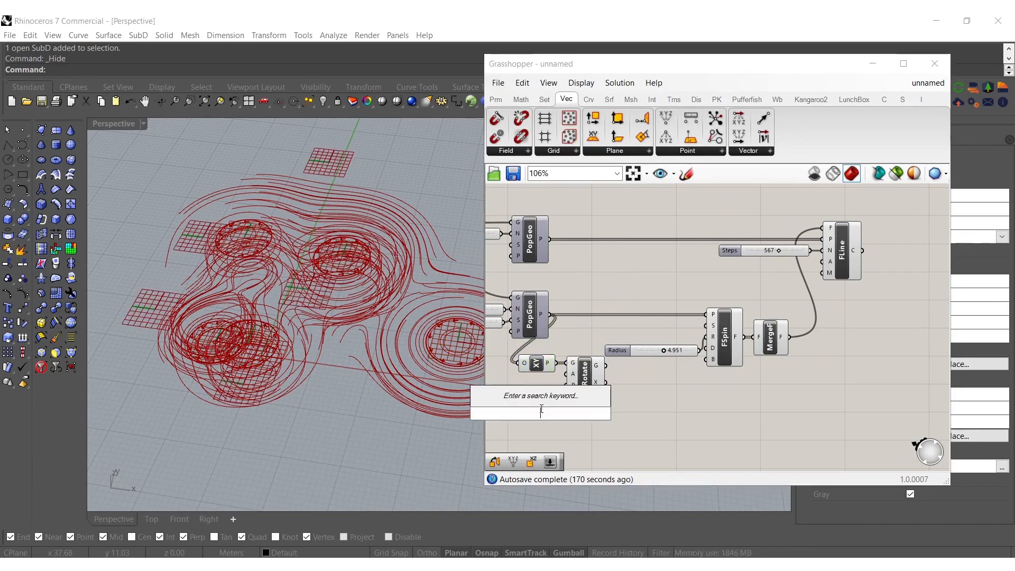
{"action": "type", "text": "yz"}
{"action": "left_click", "coordinate": [531, 398]}
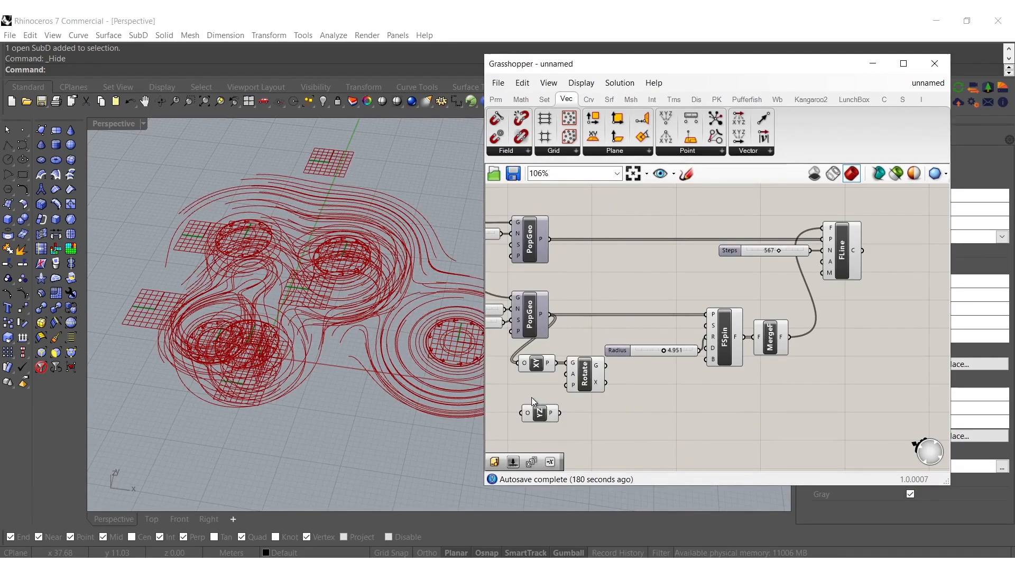
{"action": "left_click_drag", "start_coordinate": [526, 414], "coordinate": [549, 315]}
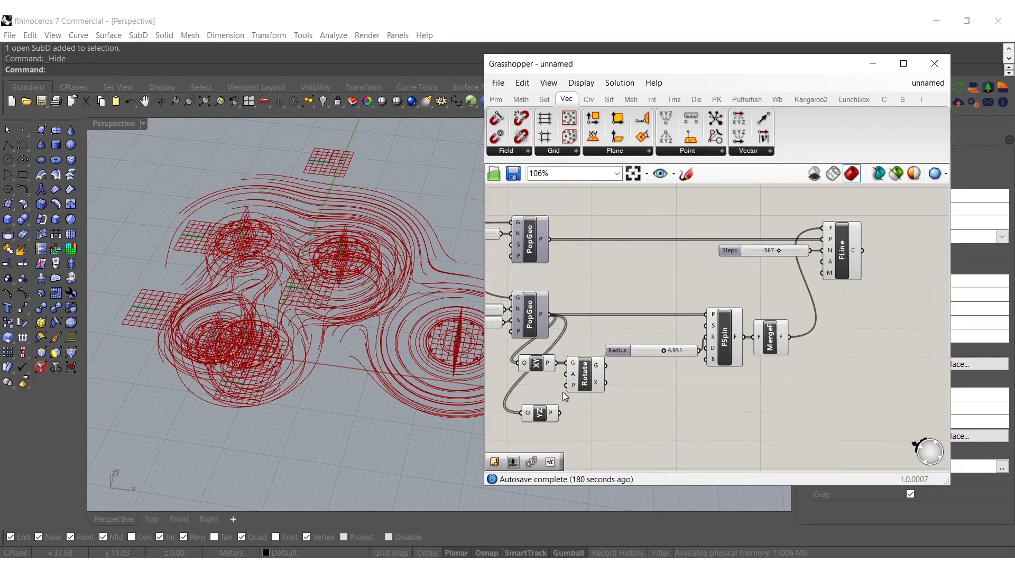
{"action": "left_click_drag", "start_coordinate": [559, 412], "coordinate": [570, 384]}
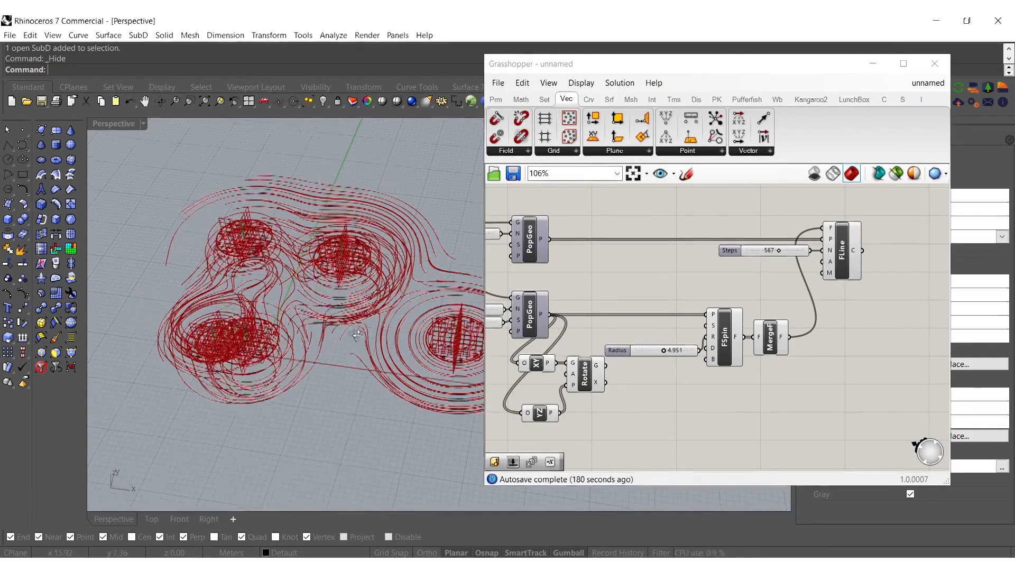
Add a Series component beside the XY and YZ Planes and drive its count from the lower Populate Geometry's Count slider
{"action": "right_click_drag", "start_coordinate": [554, 381], "coordinate": [589, 386]}
{"action": "double_click", "coordinate": [497, 394]}
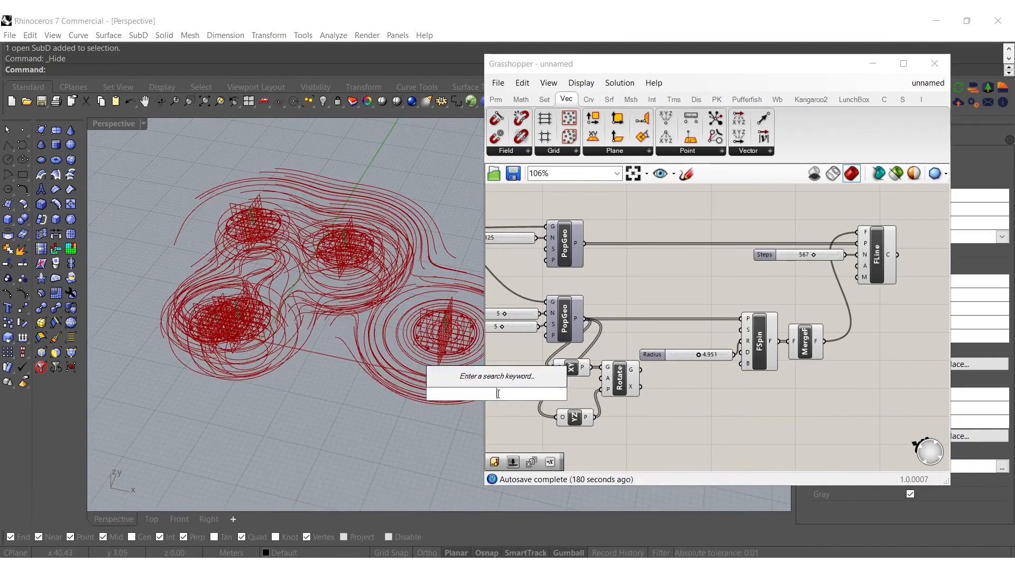
{"action": "type", "text": "ser"}
{"action": "left_click", "coordinate": [483, 378]}
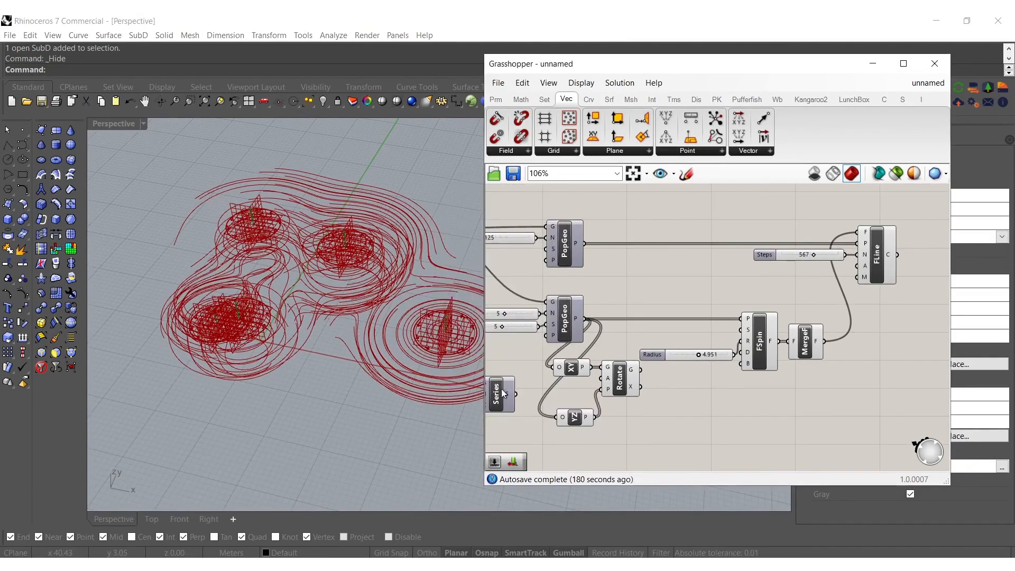
{"action": "right_click_drag", "start_coordinate": [488, 408], "coordinate": [553, 417]}
{"action": "left_click_drag", "start_coordinate": [512, 379], "coordinate": [604, 327]}
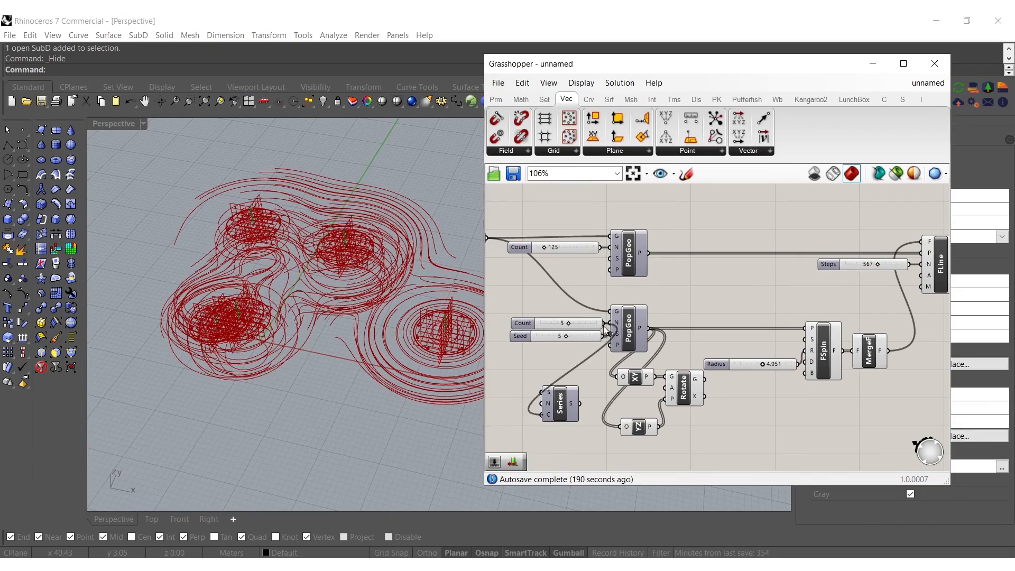
Add a number slider set to 15 and connect it to the Series step input
{"action": "right_click_drag", "start_coordinate": [509, 400], "coordinate": [595, 395]}
{"action": "double_click", "coordinate": [571, 397]}
{"action": "type", "text": "15."}
{"action": "key", "text": "Return"}
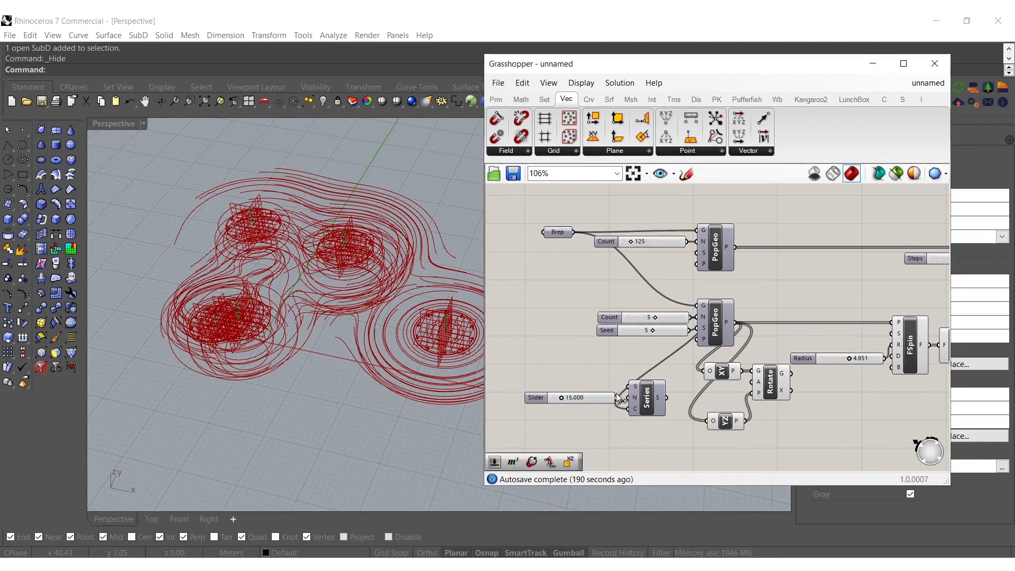
{"action": "left_click_drag", "start_coordinate": [536, 397], "coordinate": [542, 398]}
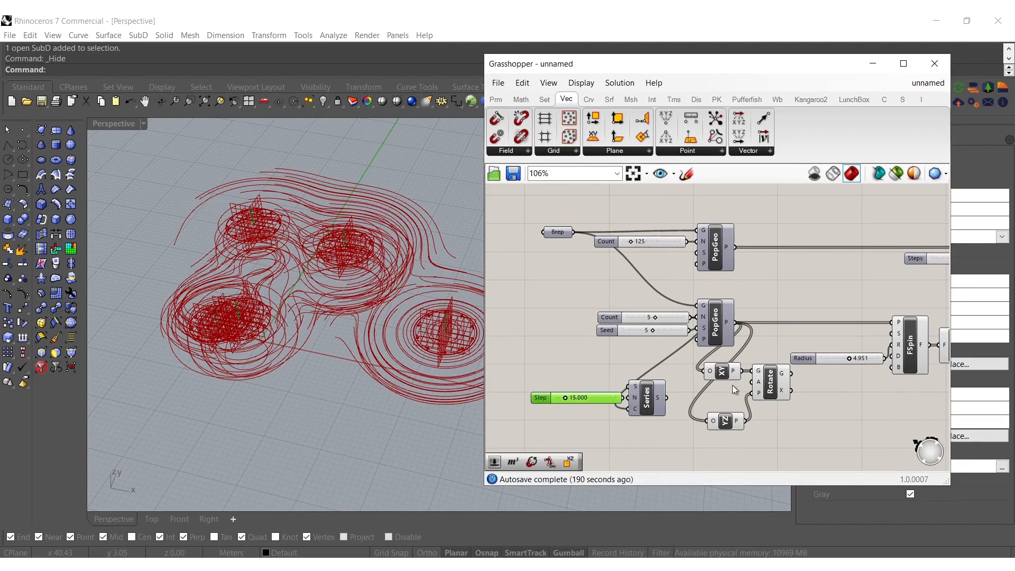
Switch Rotate's angle input to degrees, feed it from the Series output, and shift Rotate slightly away from the planes
{"action": "right_click", "coordinate": [760, 384]}
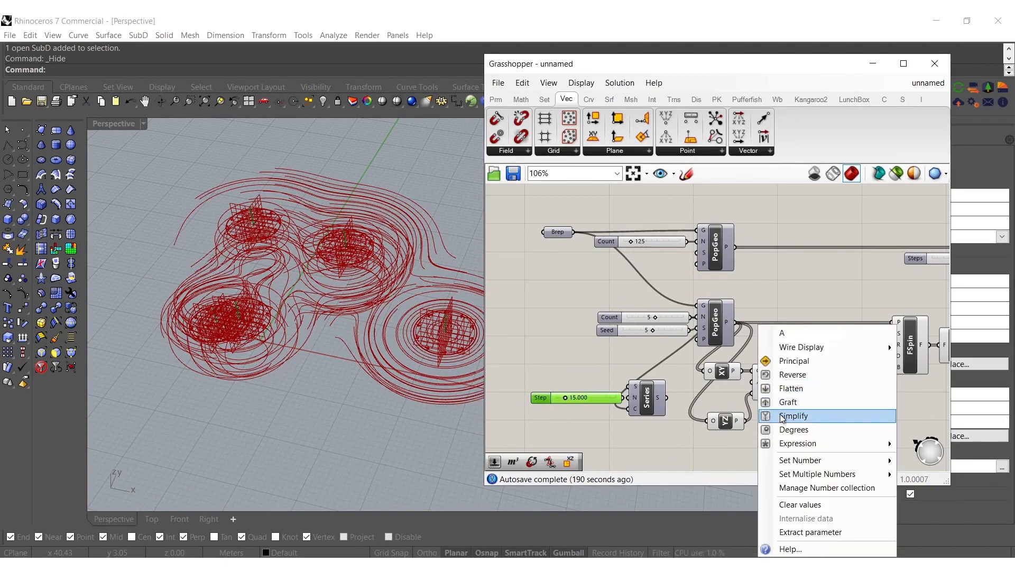
{"action": "left_click", "coordinate": [792, 429]}
{"action": "left_click_drag", "start_coordinate": [681, 400], "coordinate": [667, 398]}
{"action": "left_click_drag", "start_coordinate": [781, 385], "coordinate": [796, 386]}
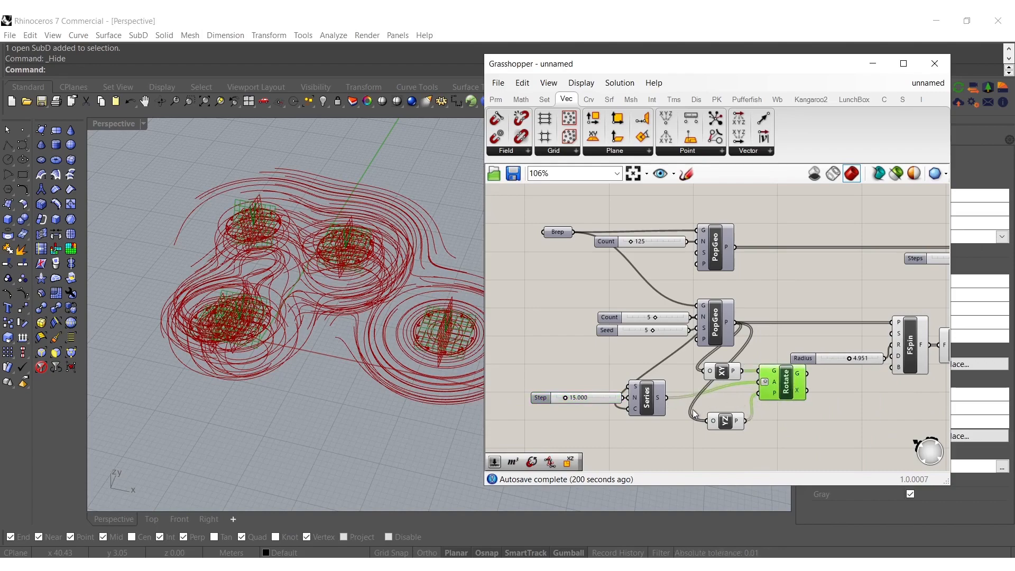
Set the Series Step slider to 39.820
{"action": "scroll", "coordinate": [549, 399], "scroll_direction": "up", "scroll_amount": 4}
{"action": "left_click_drag", "start_coordinate": [587, 397], "coordinate": [622, 396]}
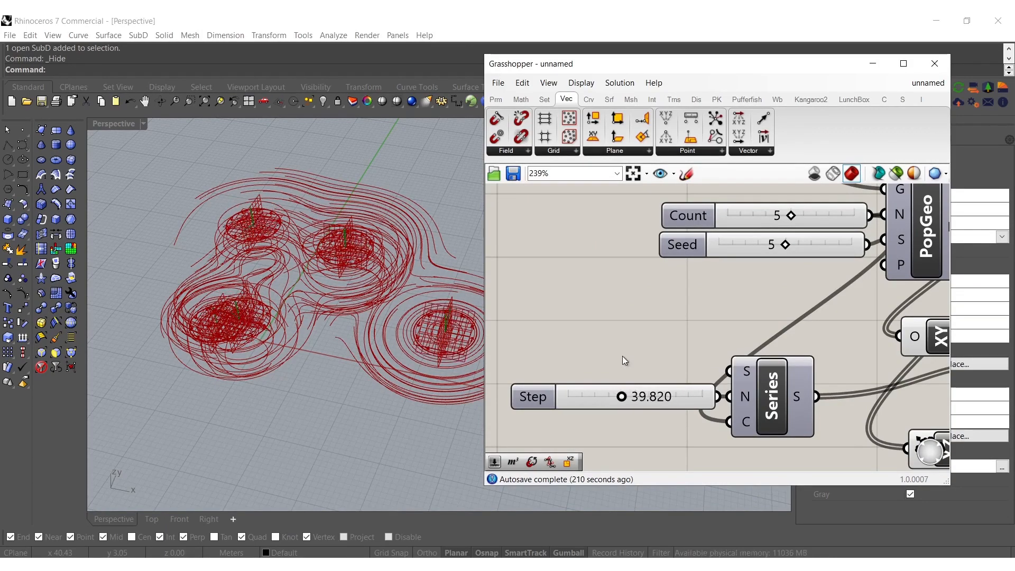
{"action": "scroll", "coordinate": [623, 367], "scroll_direction": "down", "scroll_amount": 5}
Duplicate the Rotate component beside the original and feed the first Rotate's geometry output into the copy's geometry input
{"action": "scroll", "coordinate": [810, 348], "scroll_direction": "up", "scroll_amount": 5}
{"action": "left_click", "coordinate": [711, 371]}
{"action": "left_click_drag", "start_coordinate": [838, 433], "coordinate": [833, 413]}
{"action": "right_click_drag", "start_coordinate": [803, 402], "coordinate": [788, 394]}
{"action": "left_click_drag", "start_coordinate": [768, 373], "coordinate": [741, 339]}
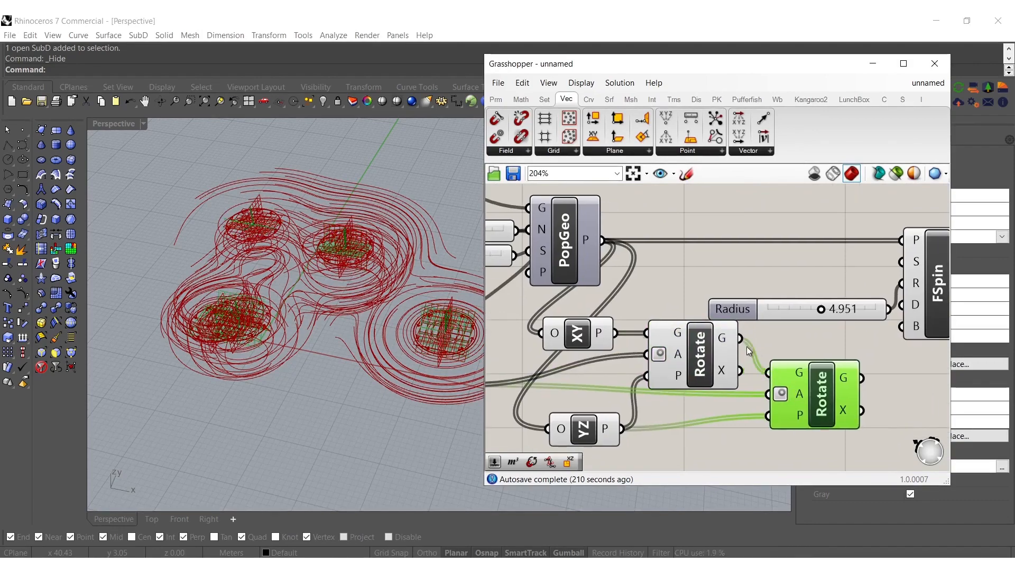
{"action": "left_click_drag", "start_coordinate": [823, 403], "coordinate": [844, 373]}
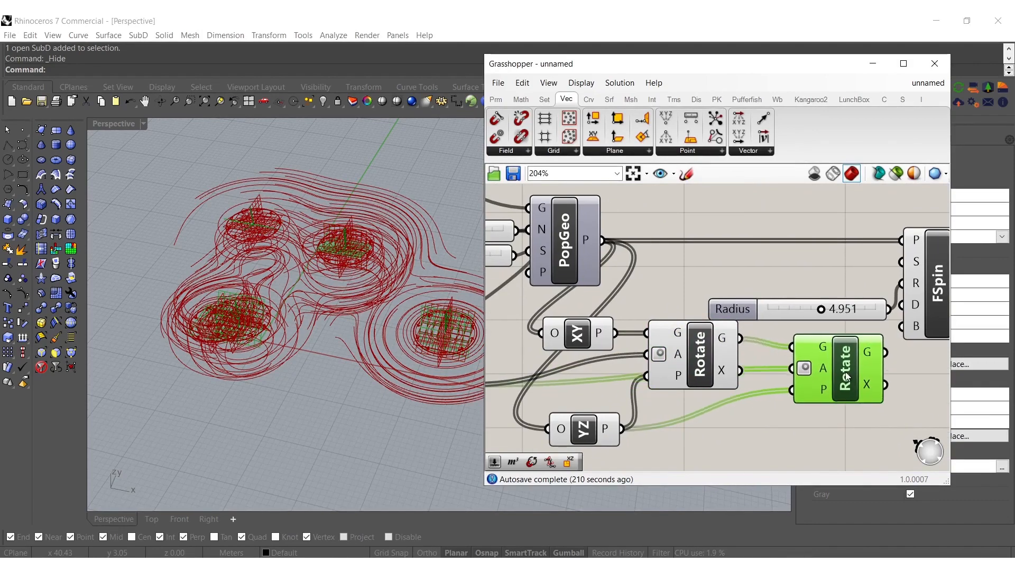
Add an XZ Plane component with the lower Populate Geometry's points as origins and feed its planes into the second Rotate
{"action": "double_click", "coordinate": [733, 447]}
{"action": "type", "text": "xz"}
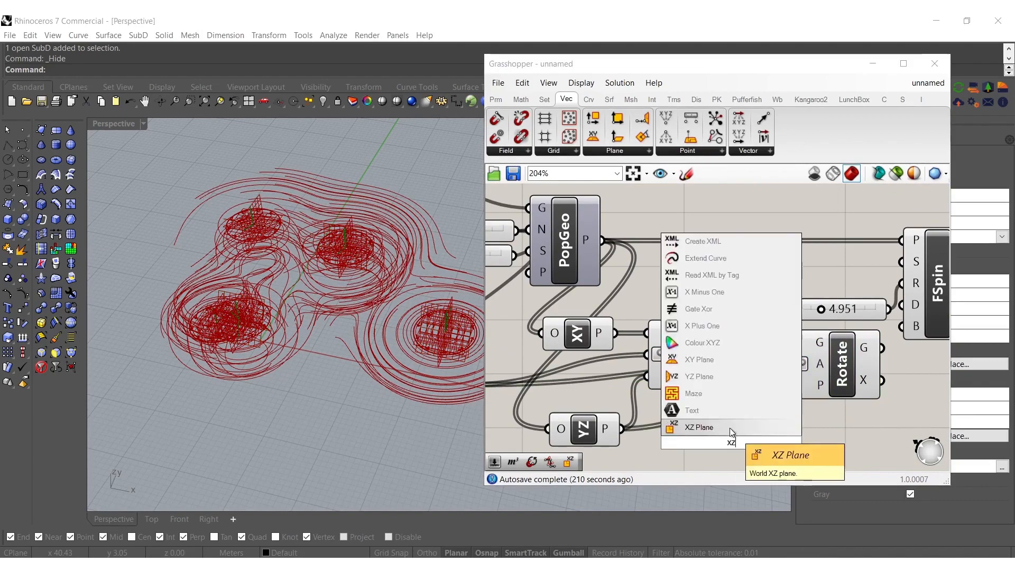
{"action": "left_click", "coordinate": [729, 427]}
{"action": "left_click_drag", "start_coordinate": [695, 443], "coordinate": [623, 429]}
{"action": "left_click_drag", "start_coordinate": [769, 442], "coordinate": [787, 385]}
{"action": "mouse_move", "coordinate": [732, 445]}
{"action": "left_mouse_down"}
{"action": "mouse_move", "coordinate": [729, 424]}
{"action": "mouse_move", "coordinate": [712, 422]}
{"action": "left_mouse_up"}
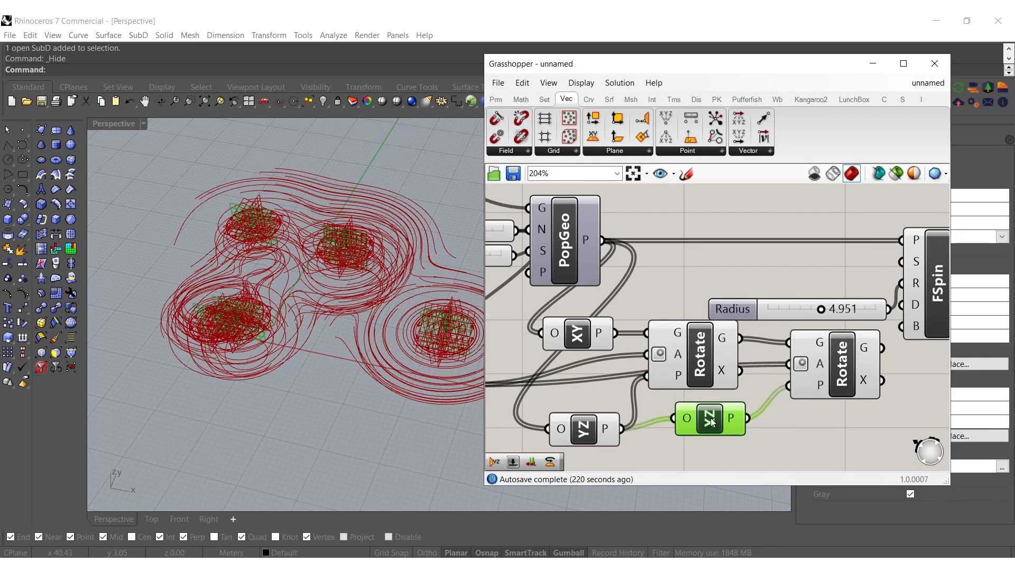
{"action": "left_click_drag", "start_coordinate": [633, 391], "coordinate": [602, 240]}
Hide the previews of the Populate Geometry components, the three plane components and the first Rotate
{"action": "left_click", "coordinate": [712, 429]}
{"action": "scroll", "coordinate": [708, 402], "scroll_direction": "down", "scroll_amount": 2}
{"action": "left_click_drag", "start_coordinate": [730, 454], "coordinate": [536, 201]}
{"action": "middle_click", "coordinate": [589, 347]}
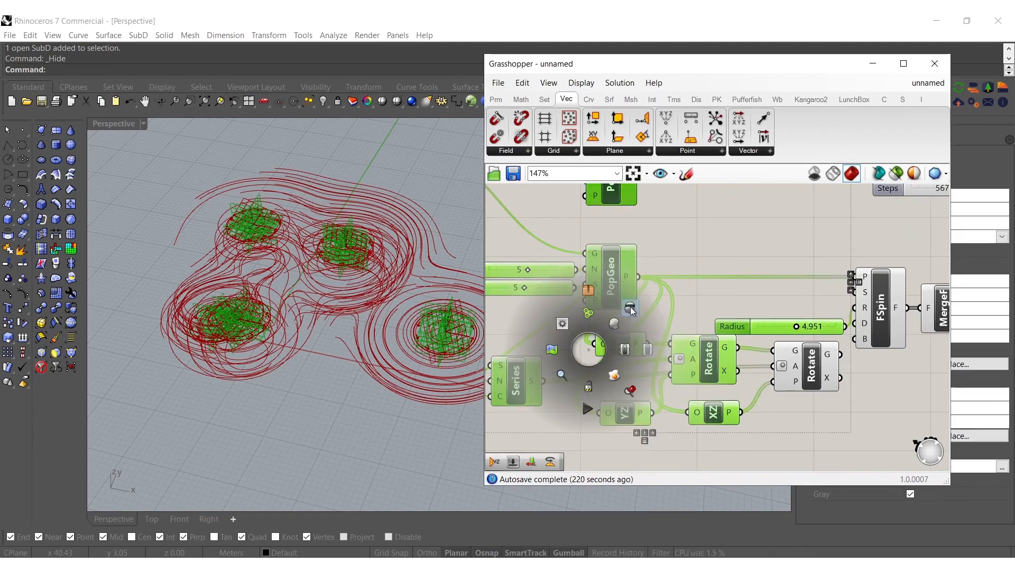
{"action": "left_click", "coordinate": [629, 307]}
{"action": "left_click", "coordinate": [686, 258]}
Set the Series Step slider to 45.513
{"action": "right_click_drag", "start_coordinate": [534, 381], "coordinate": [701, 387]}
{"action": "scroll", "coordinate": [551, 403], "scroll_direction": "up", "scroll_amount": 3}
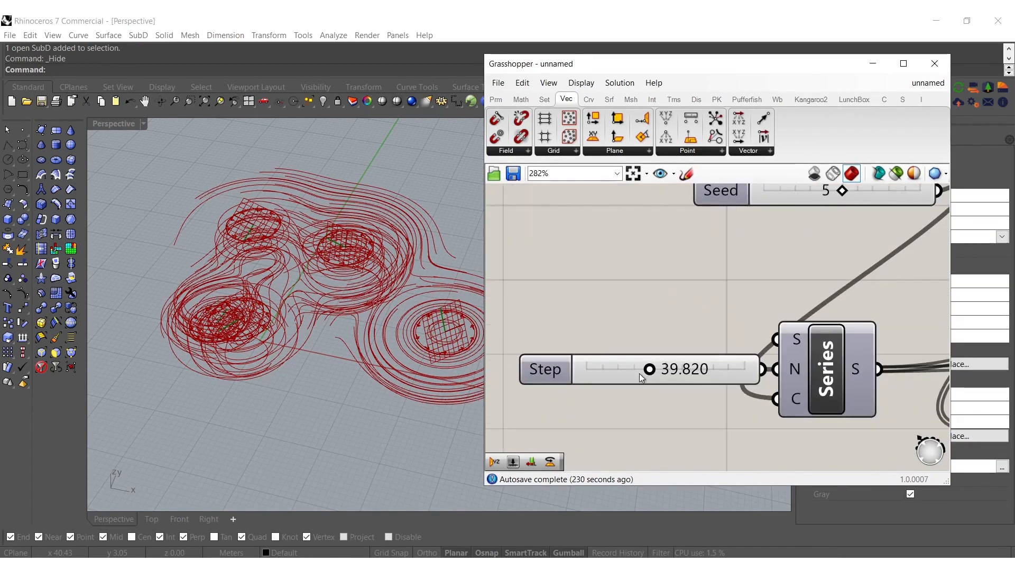
{"action": "mouse_move", "coordinate": [645, 371]}
{"action": "left_mouse_down"}
{"action": "mouse_move", "coordinate": [744, 369]}
{"action": "mouse_move", "coordinate": [602, 382]}
{"action": "mouse_move", "coordinate": [551, 373]}
{"action": "mouse_move", "coordinate": [726, 371]}
{"action": "mouse_move", "coordinate": [598, 373]}
{"action": "mouse_move", "coordinate": [655, 376]}
{"action": "left_mouse_up"}
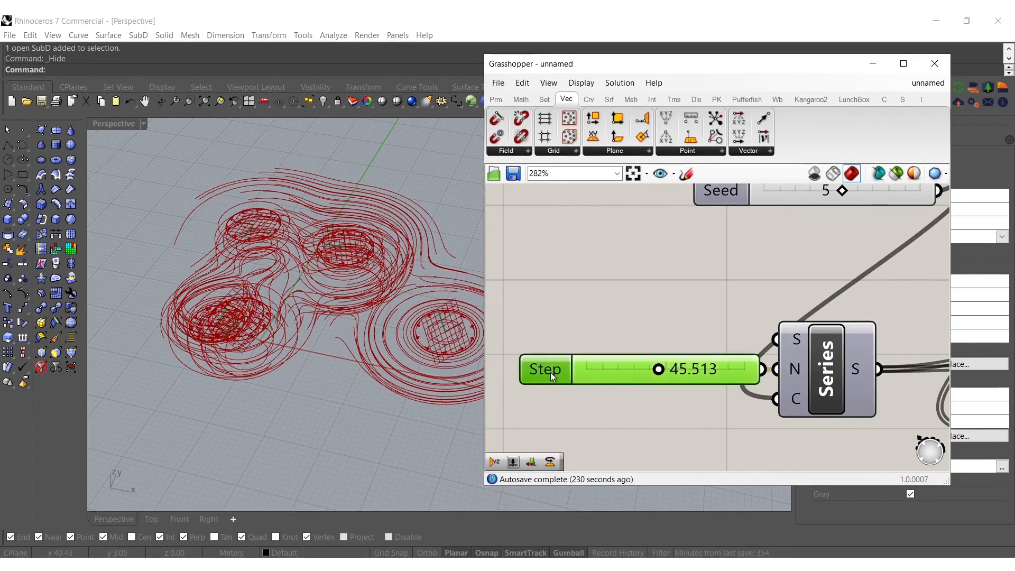
Raise the Series Step slider's maximum and increase its value
{"action": "double_click", "coordinate": [550, 372]}
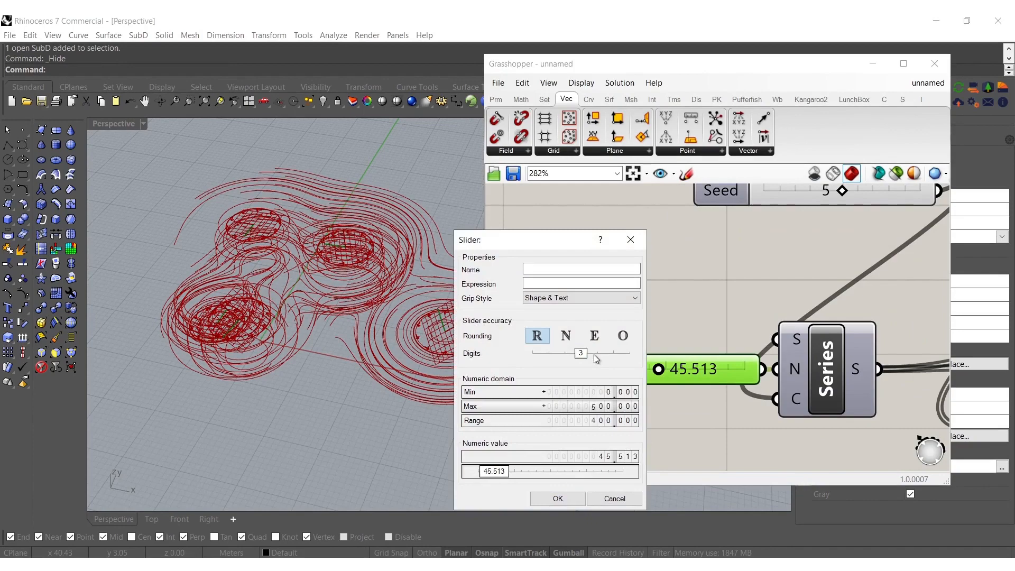
{"action": "left_click", "coordinate": [547, 502]}
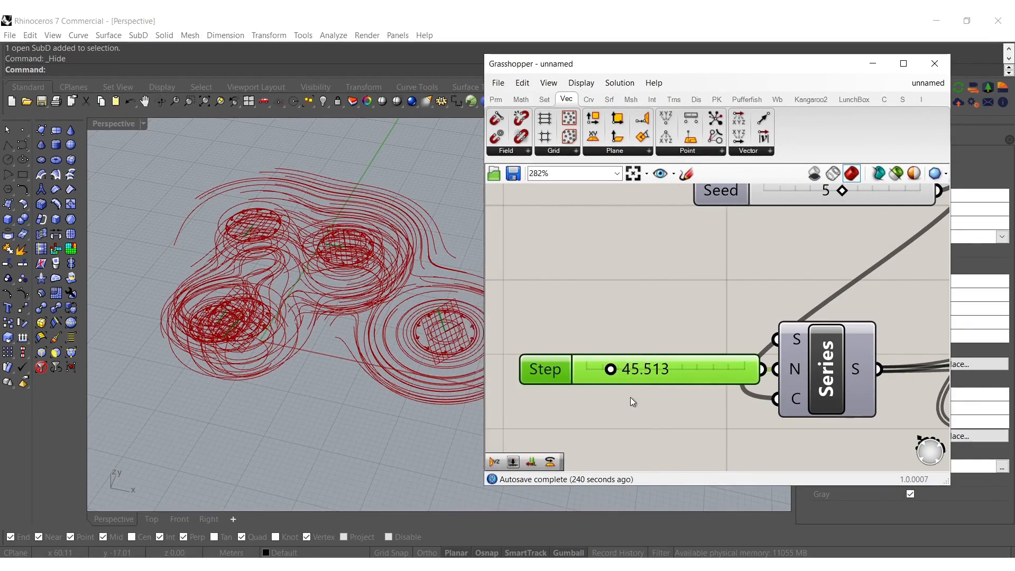
{"action": "mouse_move", "coordinate": [610, 373]}
{"action": "left_mouse_down"}
{"action": "mouse_move", "coordinate": [707, 373]}
{"action": "mouse_move", "coordinate": [623, 378]}
{"action": "left_mouse_up"}
Feed the second Rotate's geometry into Spin Force's plane input, replacing the lower Populate Geometry's points
{"action": "scroll", "coordinate": [636, 301], "scroll_direction": "down", "scroll_amount": 4}
{"action": "right_click_drag", "start_coordinate": [792, 306], "coordinate": [603, 325]}
{"action": "scroll", "coordinate": [618, 323], "scroll_direction": "down", "scroll_amount": 1}
{"action": "scroll", "coordinate": [751, 323], "scroll_direction": "down", "scroll_amount": 1}
{"action": "right_click_drag", "start_coordinate": [751, 323], "coordinate": [679, 355]}
{"action": "scroll", "coordinate": [687, 349], "scroll_direction": "up", "scroll_amount": 4}
{"action": "left_click_drag", "start_coordinate": [710, 365], "coordinate": [729, 277]}
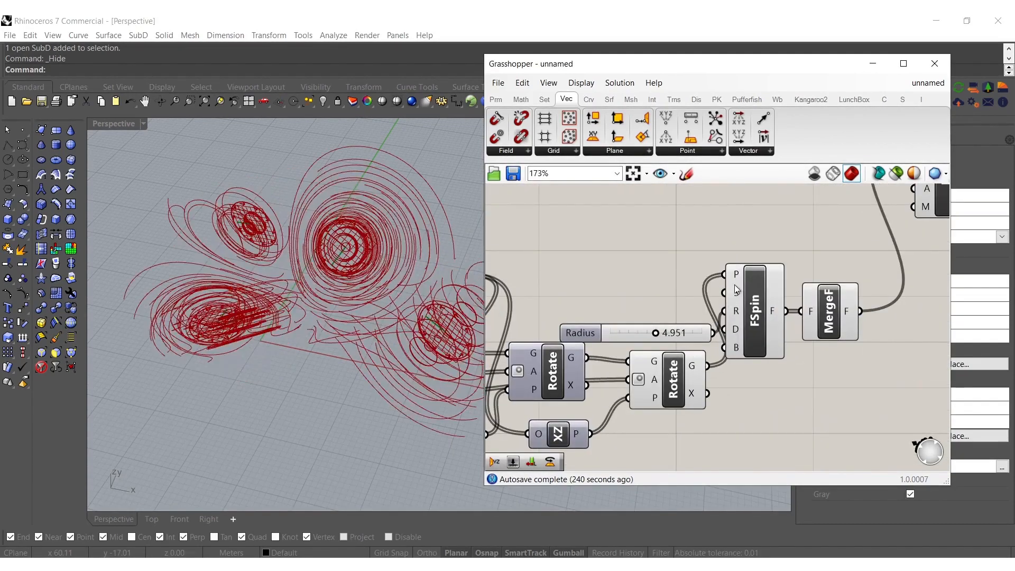
Reduce the Series step and check the resulting field lines in the perspective view
{"action": "right_click_drag", "start_coordinate": [336, 293], "coordinate": [370, 257], "text": "shift"}
{"action": "right_click_drag", "start_coordinate": [640, 339], "coordinate": [823, 303]}
{"action": "right_click_drag", "start_coordinate": [661, 376], "coordinate": [842, 374]}
{"action": "scroll", "coordinate": [561, 369], "scroll_direction": "up", "scroll_amount": 5}
{"action": "right_click_drag", "start_coordinate": [558, 369], "coordinate": [630, 388]}
{"action": "mouse_move", "coordinate": [646, 383]}
{"action": "left_mouse_down"}
{"action": "mouse_move", "coordinate": [587, 377]}
{"action": "mouse_move", "coordinate": [632, 369]}
{"action": "left_mouse_up"}
{"action": "right_click_drag", "start_coordinate": [305, 243], "coordinate": [281, 233]}
Increase the upper Populate Geometry's count to about 315 and set the lower one's count to 7
{"action": "scroll", "coordinate": [625, 337], "scroll_direction": "down", "scroll_amount": 5}
{"action": "right_click_drag", "start_coordinate": [679, 204], "coordinate": [683, 325]}
{"action": "scroll", "coordinate": [738, 266], "scroll_direction": "up", "scroll_amount": 4}
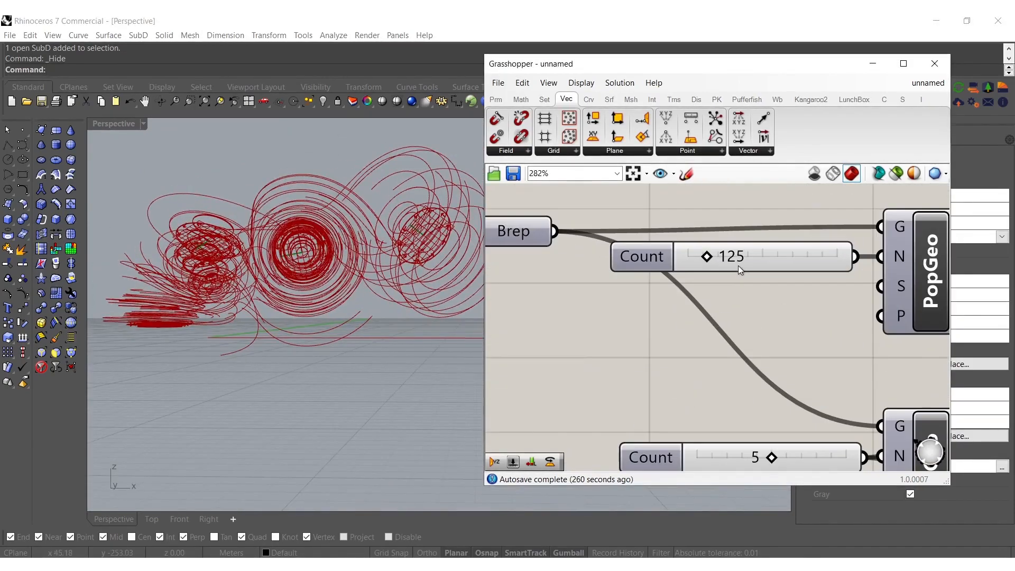
{"action": "left_click_drag", "start_coordinate": [712, 254], "coordinate": [734, 255]}
{"action": "right_click_drag", "start_coordinate": [714, 386], "coordinate": [695, 312]}
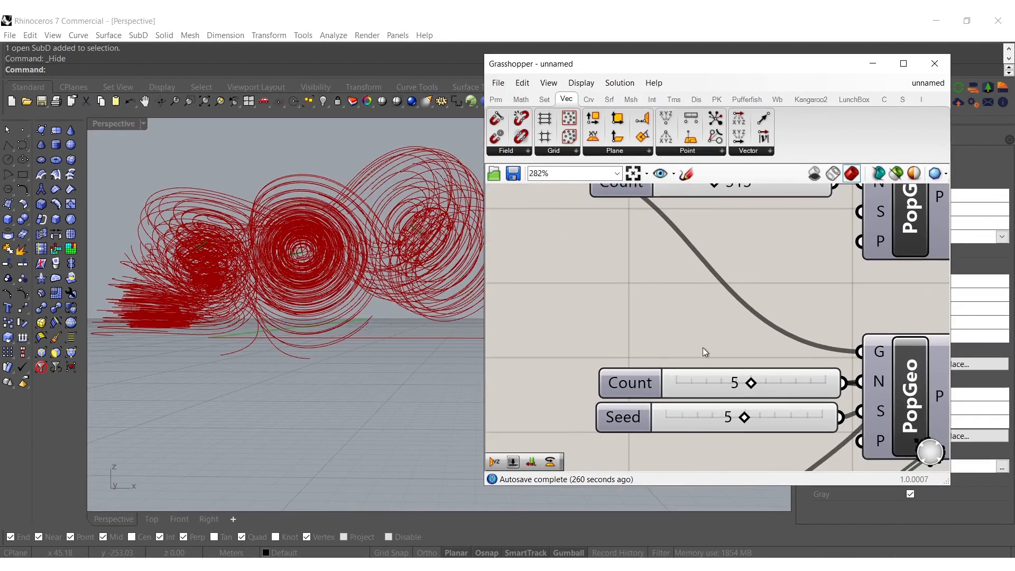
{"action": "left_click_drag", "start_coordinate": [759, 383], "coordinate": [778, 384]}
{"action": "mouse_move", "coordinate": [323, 184]}
{"action": "right_mouse_down"}
{"action": "mouse_move", "coordinate": [317, 249]}
{"action": "mouse_move", "coordinate": [314, 194]}
{"action": "right_mouse_up"}
Tune the Series Step slider while checking the field lines, trying 57.471 and settling on 110.137
{"action": "scroll", "coordinate": [655, 307], "scroll_direction": "down", "scroll_amount": 5}
{"action": "right_click_drag", "start_coordinate": [576, 426], "coordinate": [654, 333]}
{"action": "scroll", "coordinate": [661, 341], "scroll_direction": "up", "scroll_amount": 8}
{"action": "scroll", "coordinate": [661, 341], "scroll_direction": "up", "scroll_amount": 3}
{"action": "mouse_move", "coordinate": [648, 328]}
{"action": "left_mouse_down"}
{"action": "mouse_move", "coordinate": [607, 328]}
{"action": "mouse_move", "coordinate": [633, 329]}
{"action": "left_mouse_up"}
{"action": "right_click_drag", "start_coordinate": [256, 277], "coordinate": [384, 282]}
{"action": "left_click_drag", "start_coordinate": [643, 334], "coordinate": [684, 335]}
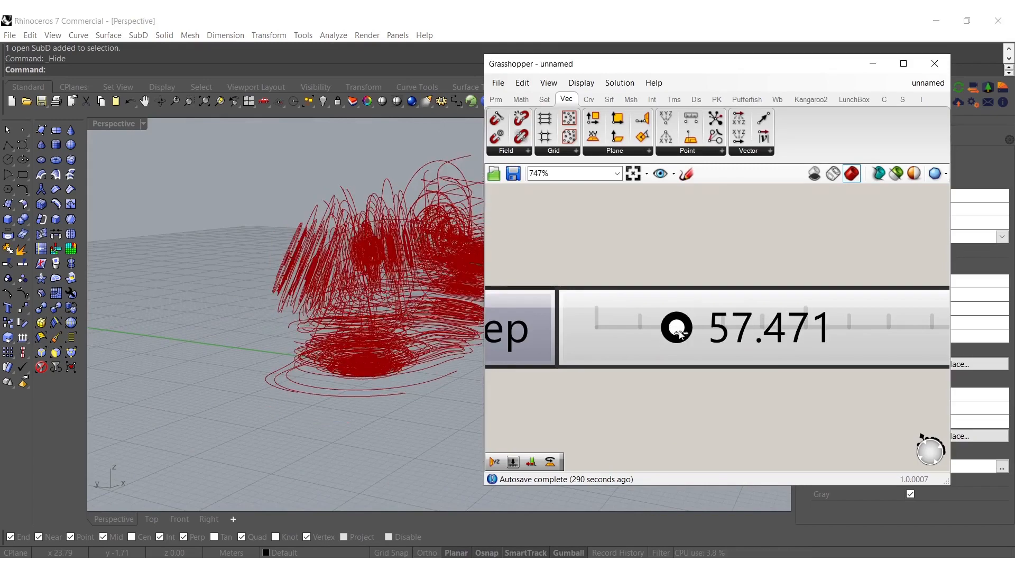
{"action": "right_click_drag", "start_coordinate": [336, 331], "coordinate": [299, 321]}
{"action": "left_click_drag", "start_coordinate": [676, 331], "coordinate": [743, 334]}
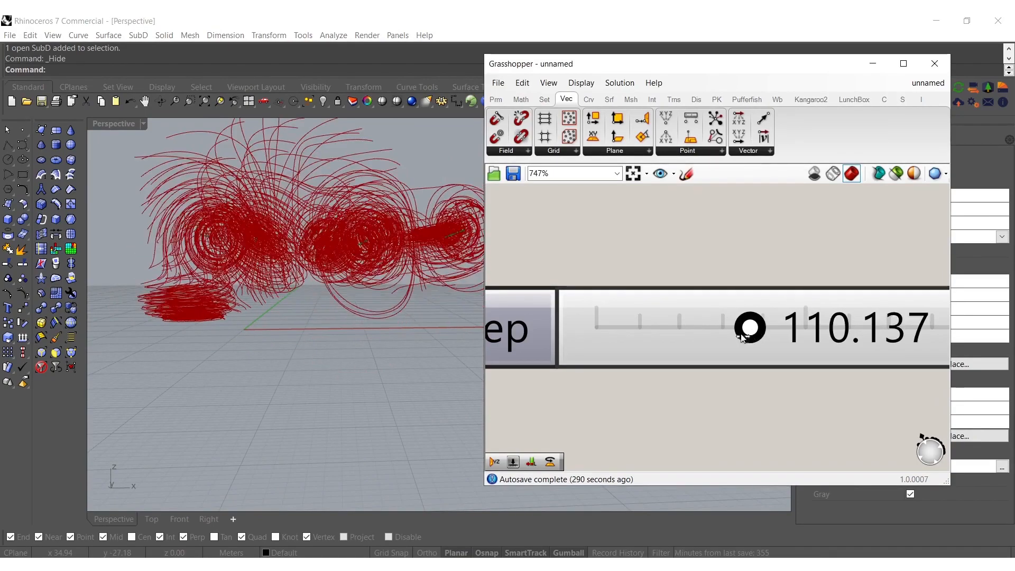
{"action": "right_click_drag", "start_coordinate": [266, 249], "coordinate": [415, 224]}
Add a Discrete Polyline component beside the Field Line component
{"action": "scroll", "coordinate": [753, 325], "scroll_direction": "down", "scroll_amount": 10}
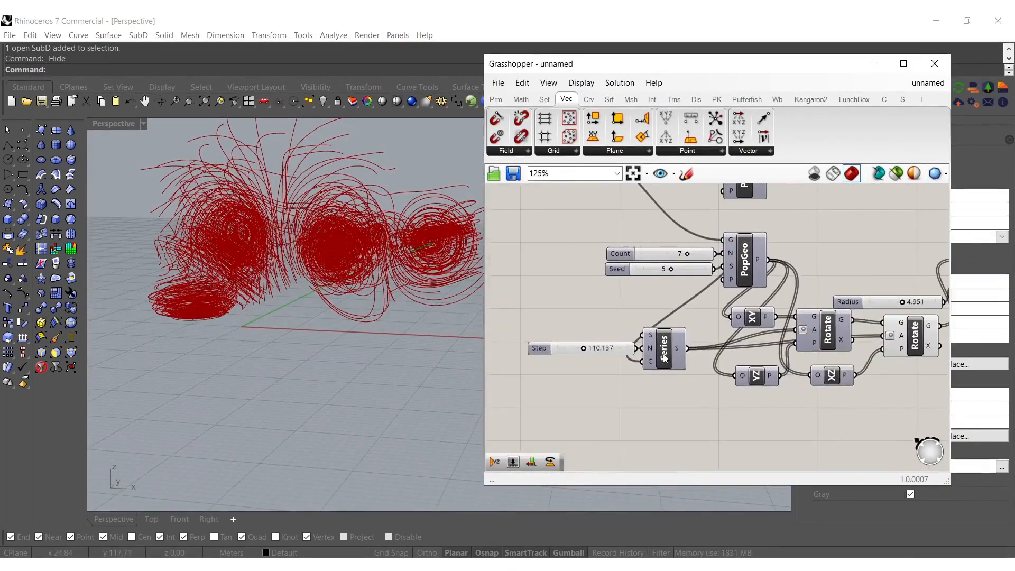
{"action": "right_click_drag", "start_coordinate": [757, 331], "coordinate": [470, 392]}
{"action": "scroll", "coordinate": [638, 378], "scroll_direction": "up", "scroll_amount": 3}
{"action": "right_click_drag", "start_coordinate": [638, 378], "coordinate": [723, 356]}
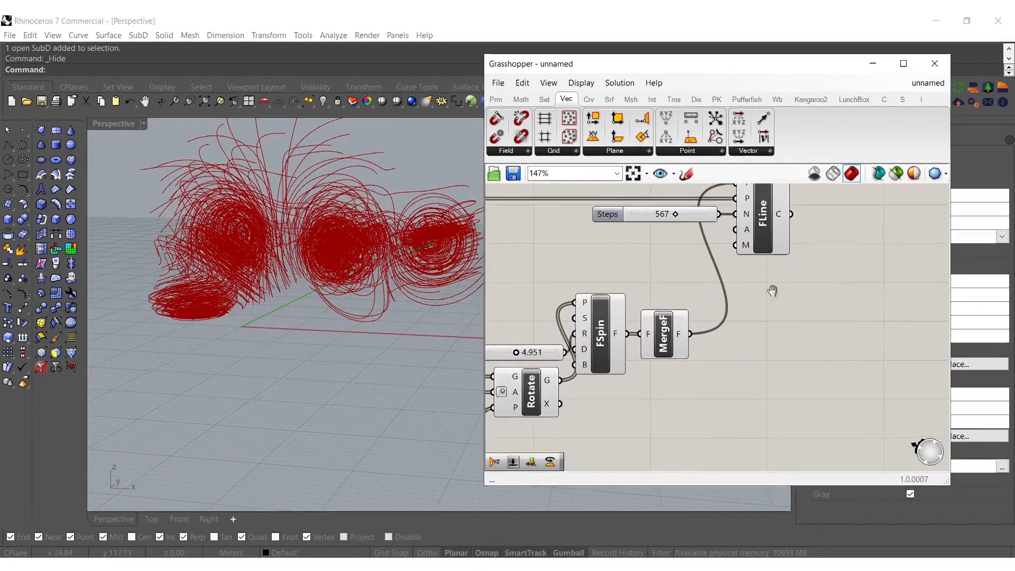
{"action": "right_click_drag", "start_coordinate": [827, 265], "coordinate": [699, 339]}
{"action": "double_click", "coordinate": [699, 339]}
{"action": "type", "text": "di"}
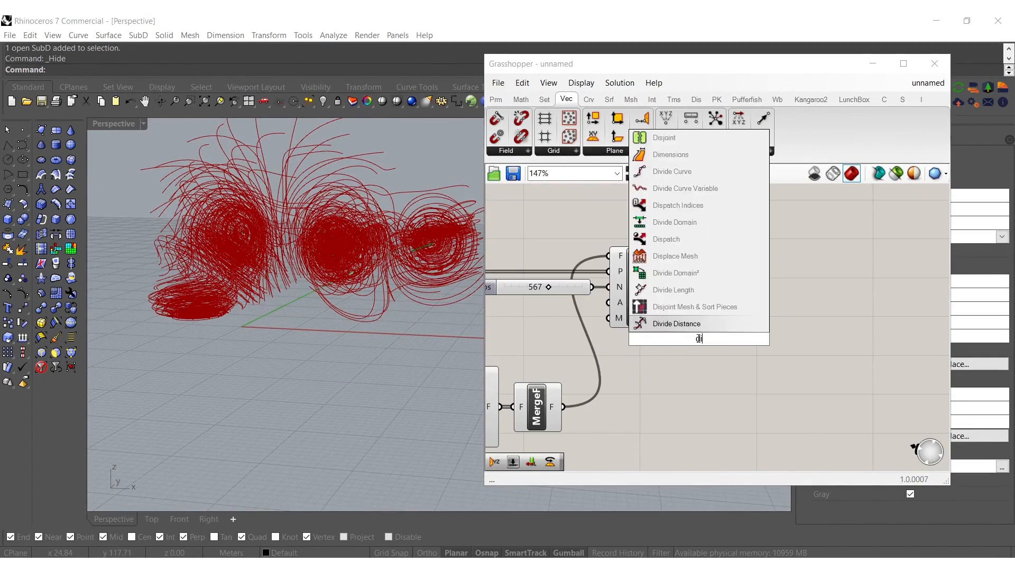
{"action": "type", "text": "scrtete"}
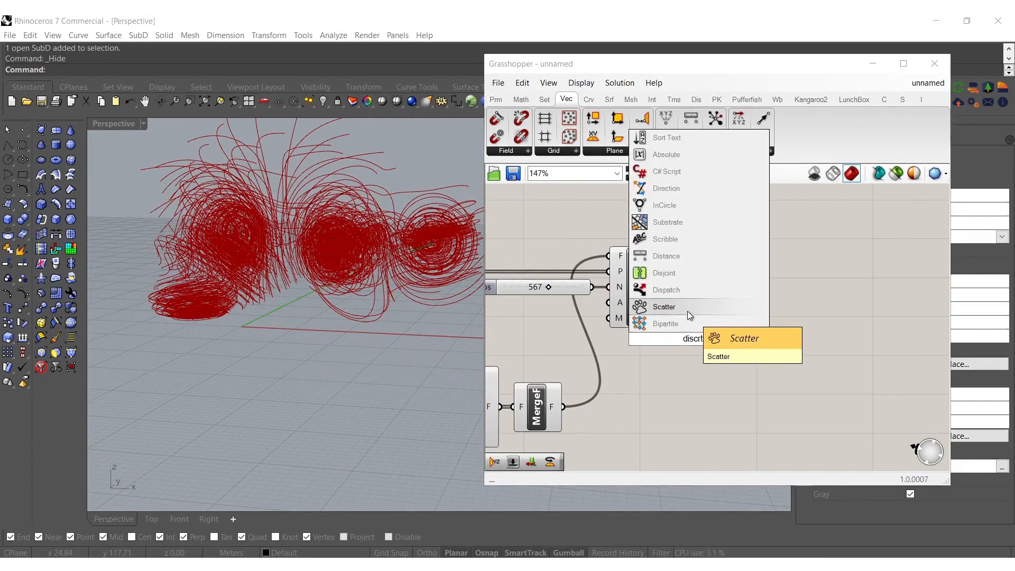
{"action": "double_click", "coordinate": [705, 332]}
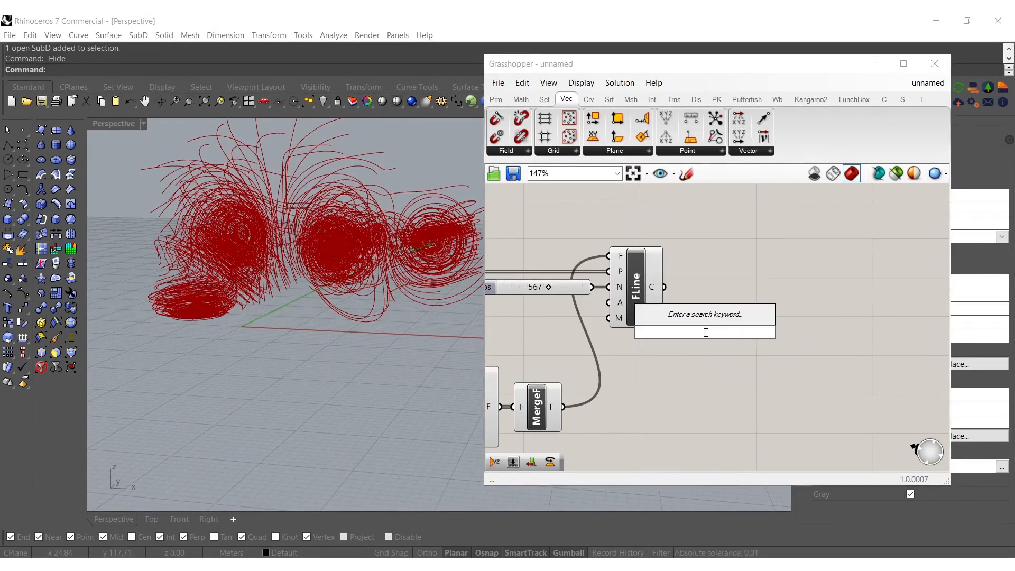
{"action": "type", "text": "discrete"}
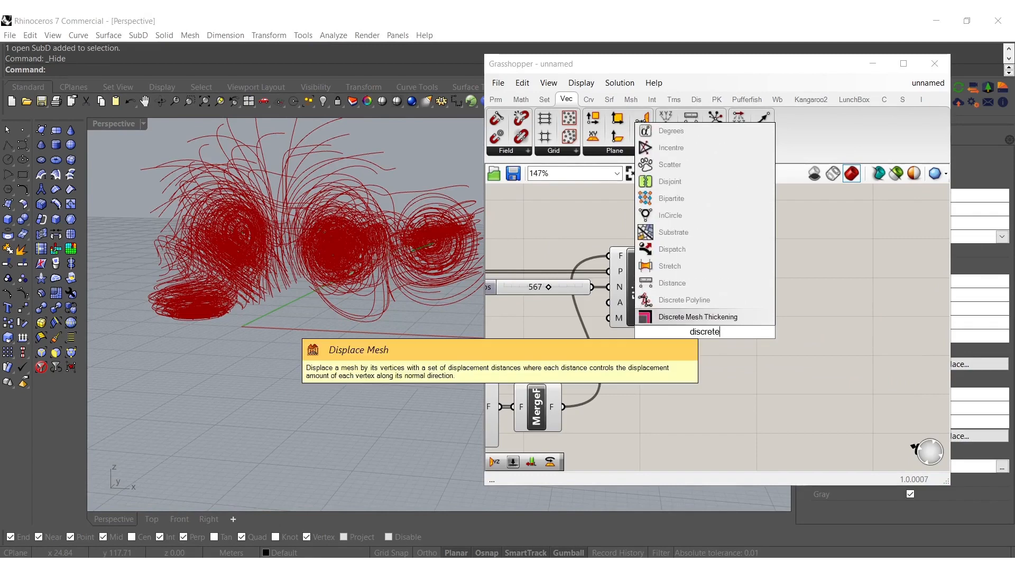
{"action": "left_click", "coordinate": [702, 301]}
{"action": "left_click_drag", "start_coordinate": [698, 334], "coordinate": [737, 322]}
{"action": "left_click", "coordinate": [698, 363]}
Add a Vector Star component above Discrete Polyline and drive its steps input with a number slider set to 1
{"action": "double_click", "coordinate": [731, 248]}
{"action": "type", "text": "vec"}
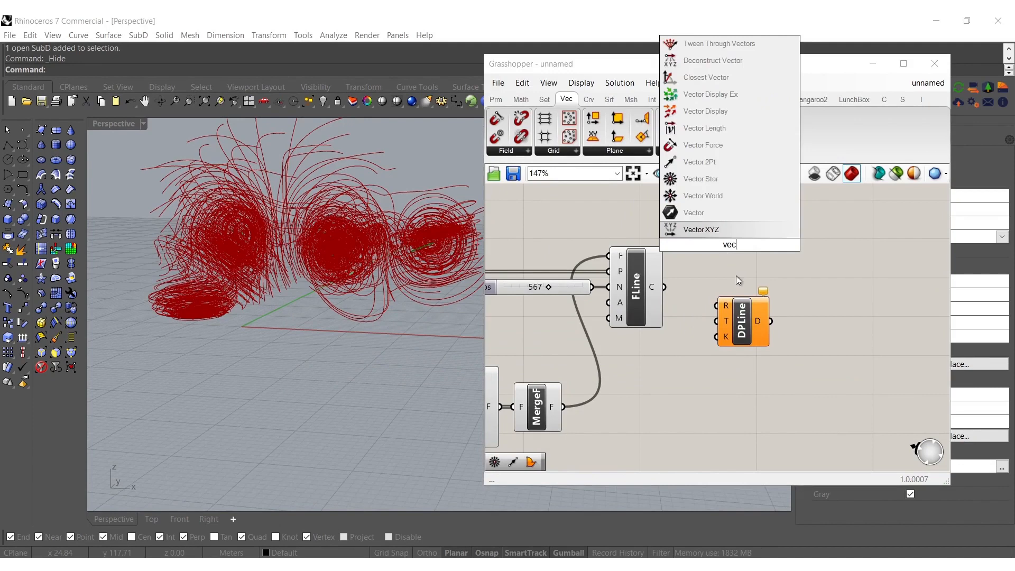
{"action": "left_click", "coordinate": [695, 164]}
{"action": "double_click", "coordinate": [659, 226]}
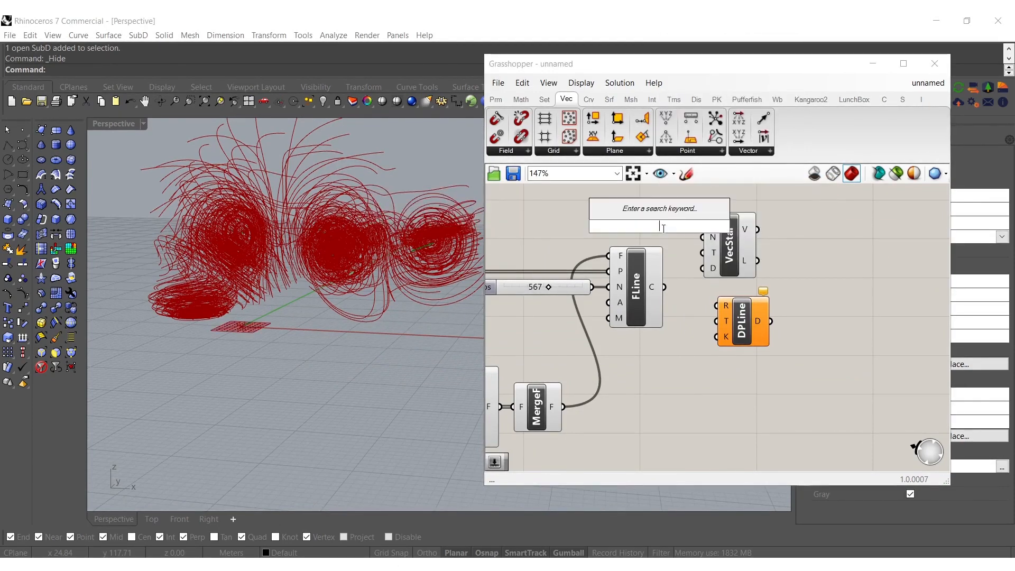
{"action": "type", "text": "1"}
{"action": "key", "text": "Return"}
{"action": "left_click_drag", "start_coordinate": [733, 261], "coordinate": [788, 222]}
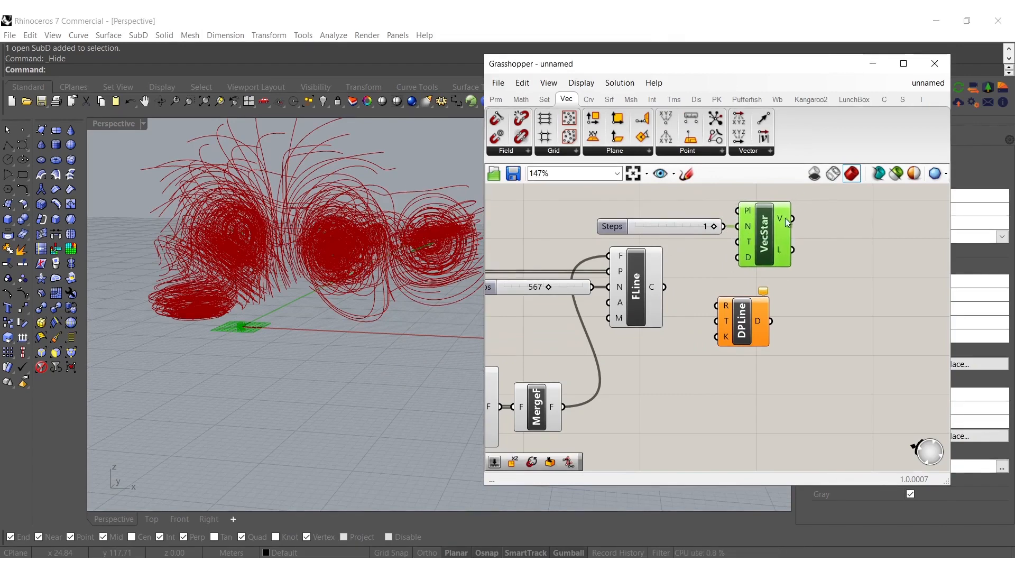
Connect Vector Star's V output to Discrete Polyline's T input and feed the Field Line curves into a new Divide Curve component
{"action": "left_click_drag", "start_coordinate": [726, 297], "coordinate": [799, 221]}
{"action": "double_click", "coordinate": [685, 286]}
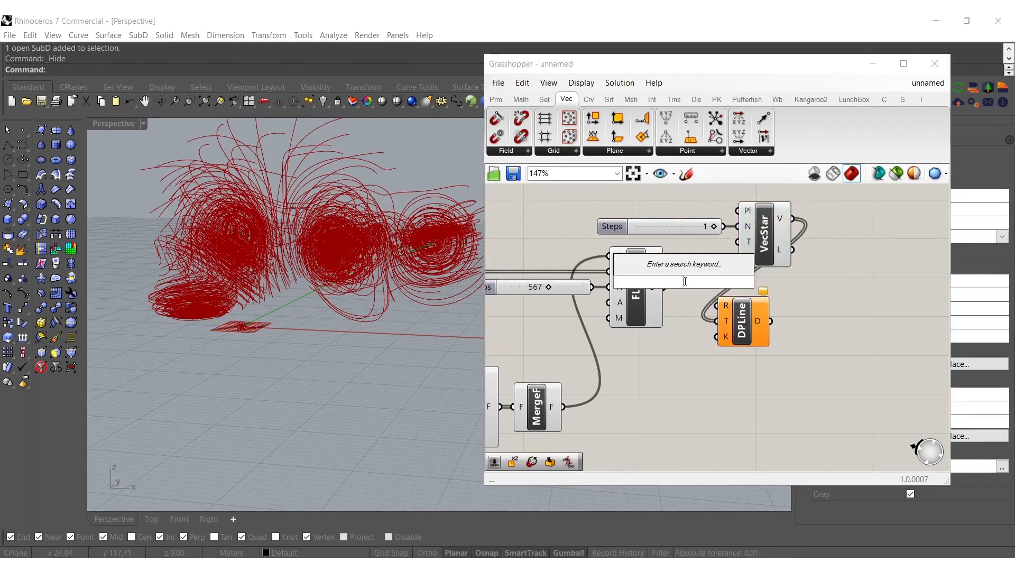
{"action": "type", "text": "divi"}
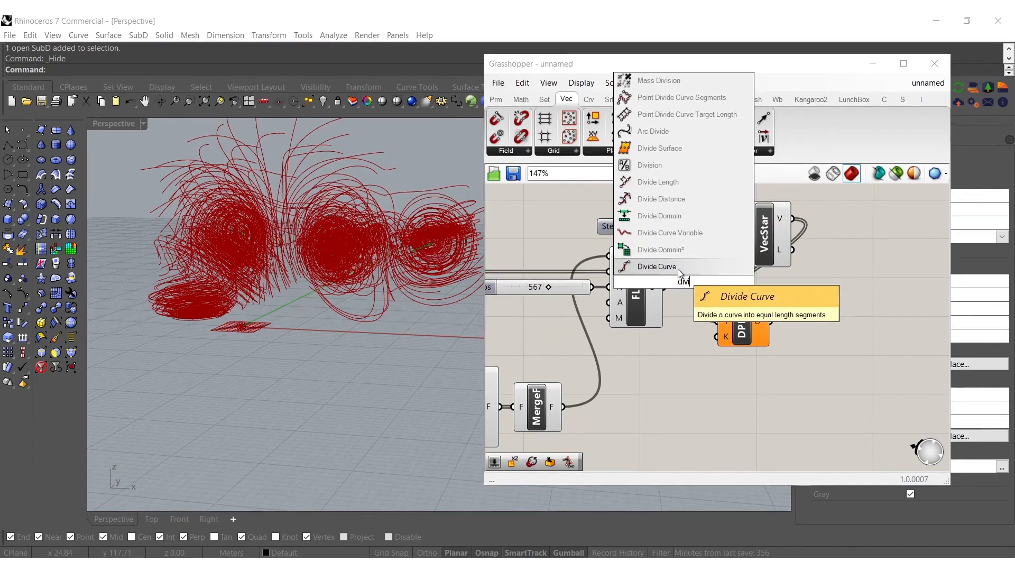
{"action": "left_click", "coordinate": [679, 269]}
{"action": "left_click_drag", "start_coordinate": [686, 286], "coordinate": [734, 327]}
{"action": "left_click_drag", "start_coordinate": [794, 368], "coordinate": [746, 201]}
{"action": "left_click_drag", "start_coordinate": [764, 237], "coordinate": [809, 237]}
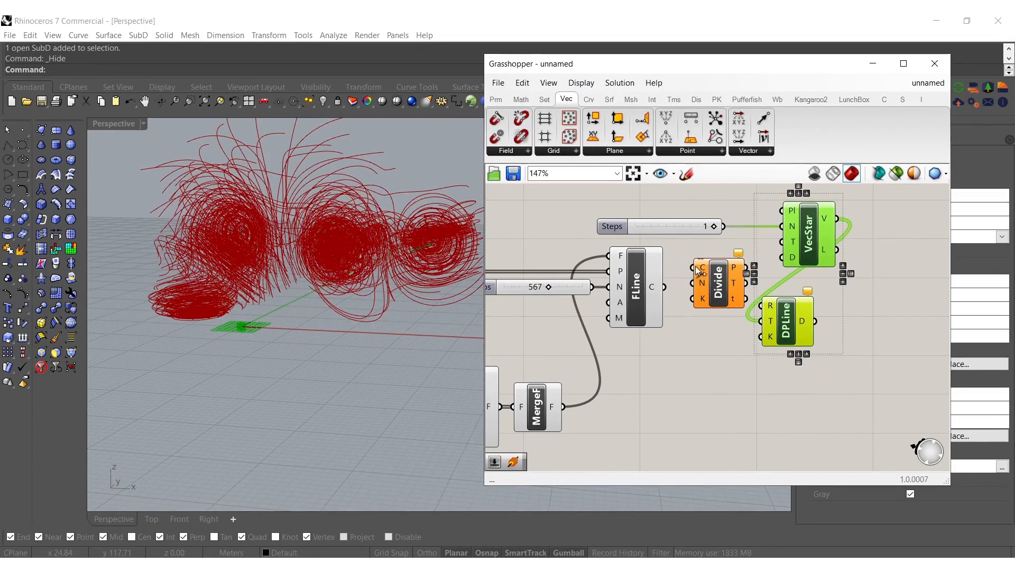
{"action": "left_click", "coordinate": [718, 296]}
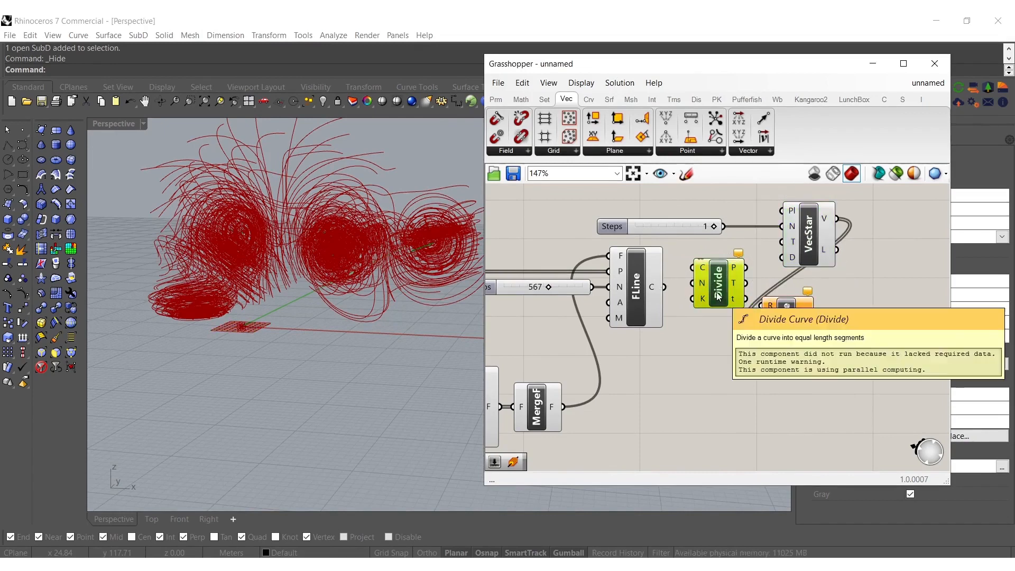
{"action": "left_click_drag", "start_coordinate": [697, 269], "coordinate": [718, 313]}
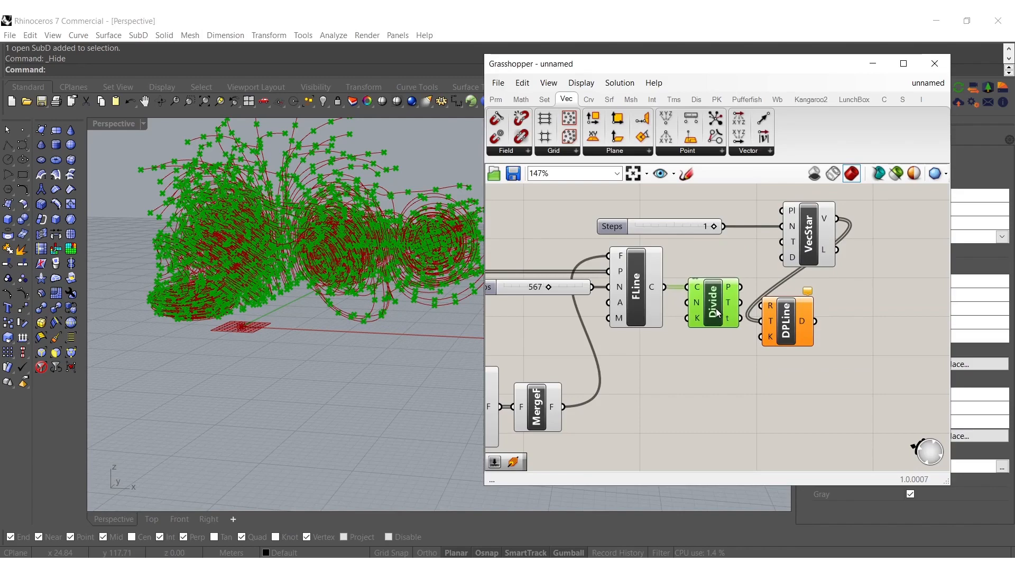
Add a number slider set to 15 and use it as Divide Curve's count
{"action": "double_click", "coordinate": [647, 395]}
{"action": "type", "text": "15"}
{"action": "key", "text": "Return"}
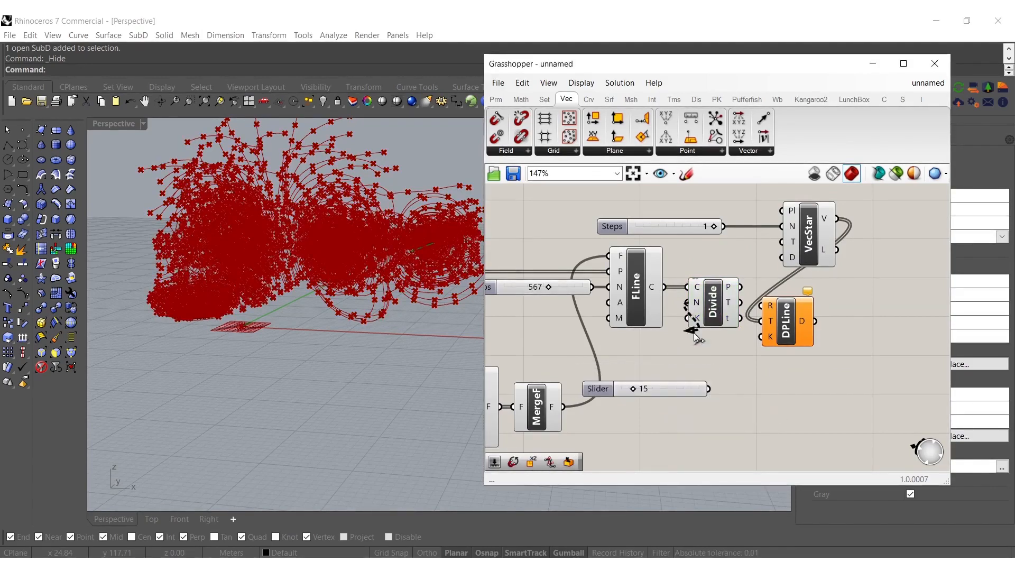
{"action": "left_click_drag", "start_coordinate": [686, 383], "coordinate": [686, 337]}
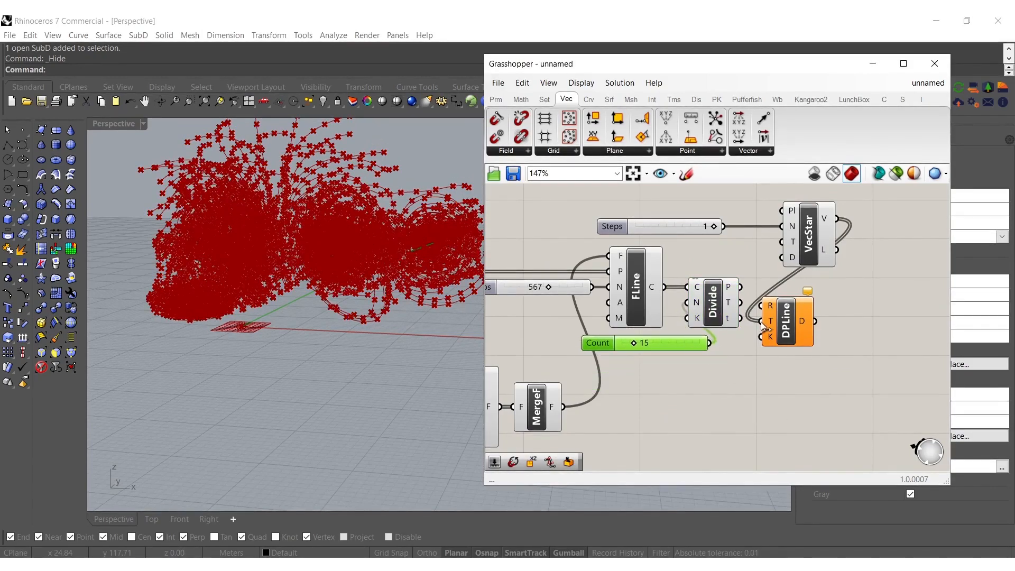
Feed the division points into Discrete Polyline's R input and turn off the preview of all the other components
{"action": "left_click_drag", "start_coordinate": [763, 306], "coordinate": [740, 286]}
{"action": "left_click_drag", "start_coordinate": [787, 319], "coordinate": [912, 300]}
{"action": "scroll", "coordinate": [873, 306], "scroll_direction": "down", "scroll_amount": 6}
{"action": "left_click_drag", "start_coordinate": [866, 398], "coordinate": [533, 237]}
{"action": "middle_click", "coordinate": [750, 330]}
{"action": "left_click", "coordinate": [791, 290]}
Extend the Vector Star Steps slider's maximum to 3, try a value of 2, and return it to 1
{"action": "right_click_drag", "start_coordinate": [317, 241], "coordinate": [335, 199]}
{"action": "scroll", "coordinate": [849, 309], "scroll_direction": "up", "scroll_amount": 9}
{"action": "mouse_move", "coordinate": [603, 366]}
{"action": "left_mouse_down"}
{"action": "mouse_move", "coordinate": [587, 366]}
{"action": "mouse_move", "coordinate": [663, 365]}
{"action": "mouse_move", "coordinate": [595, 365]}
{"action": "mouse_move", "coordinate": [607, 365]}
{"action": "left_mouse_up"}
{"action": "right_click_drag", "start_coordinate": [408, 241], "coordinate": [392, 338]}
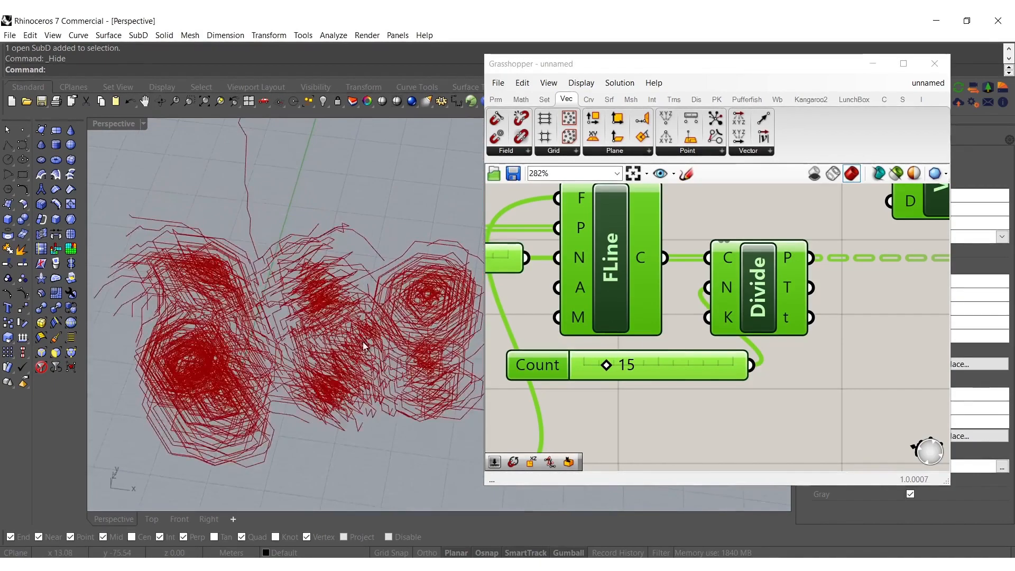
{"action": "scroll", "coordinate": [592, 302], "scroll_direction": "down", "scroll_amount": 2}
{"action": "right_click_drag", "start_coordinate": [700, 280], "coordinate": [634, 348]}
{"action": "scroll", "coordinate": [626, 261], "scroll_direction": "up", "scroll_amount": 5}
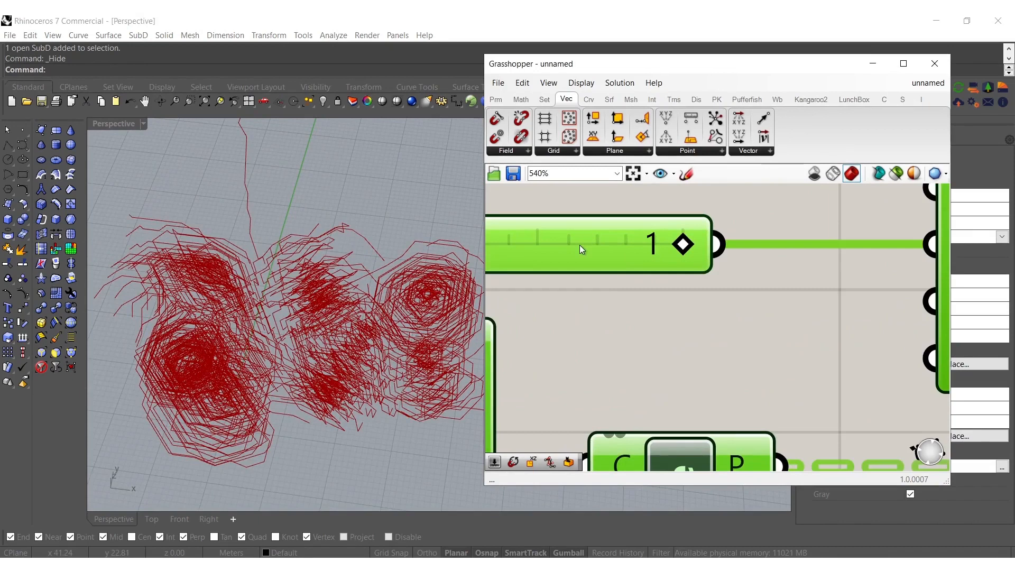
{"action": "double_click", "coordinate": [491, 267]}
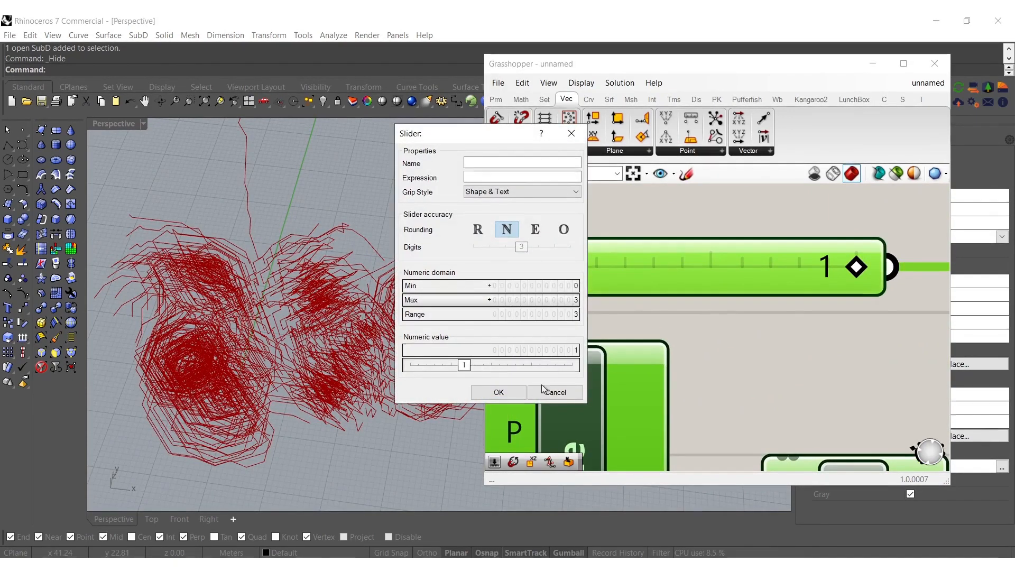
{"action": "left_click", "coordinate": [506, 394]}
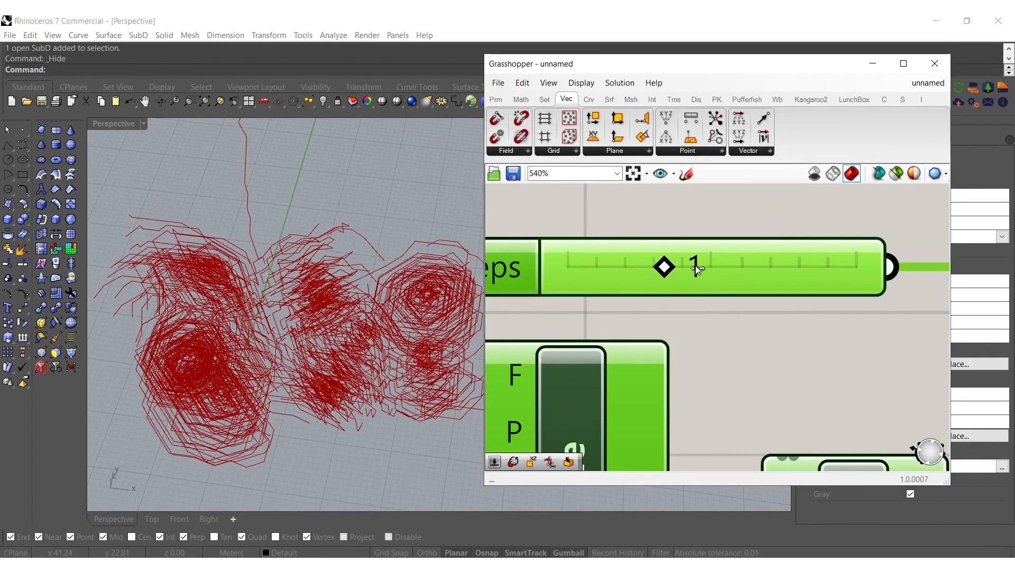
{"action": "left_click_drag", "start_coordinate": [712, 269], "coordinate": [721, 268]}
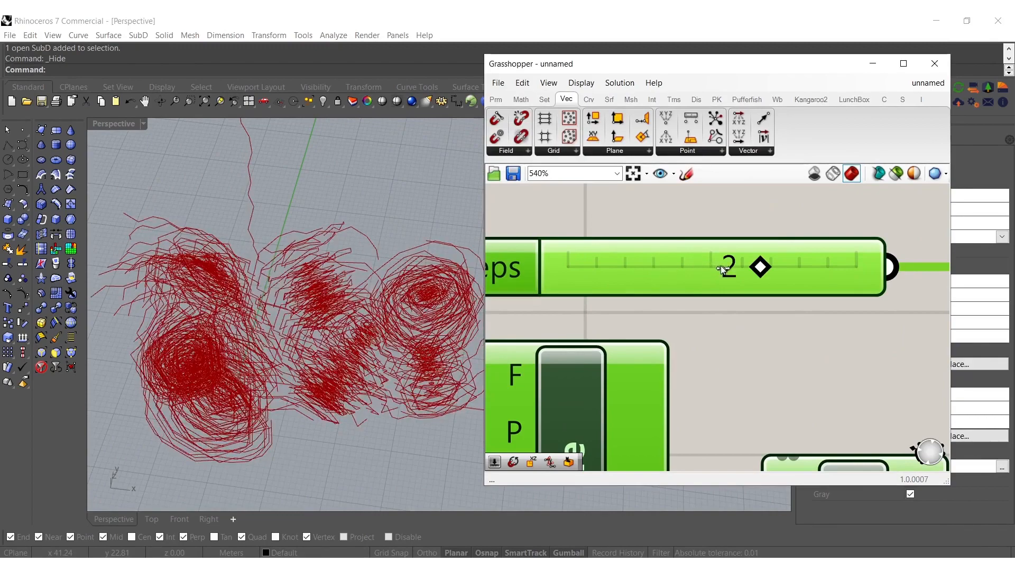
{"action": "right_click_drag", "start_coordinate": [360, 356], "coordinate": [351, 280]}
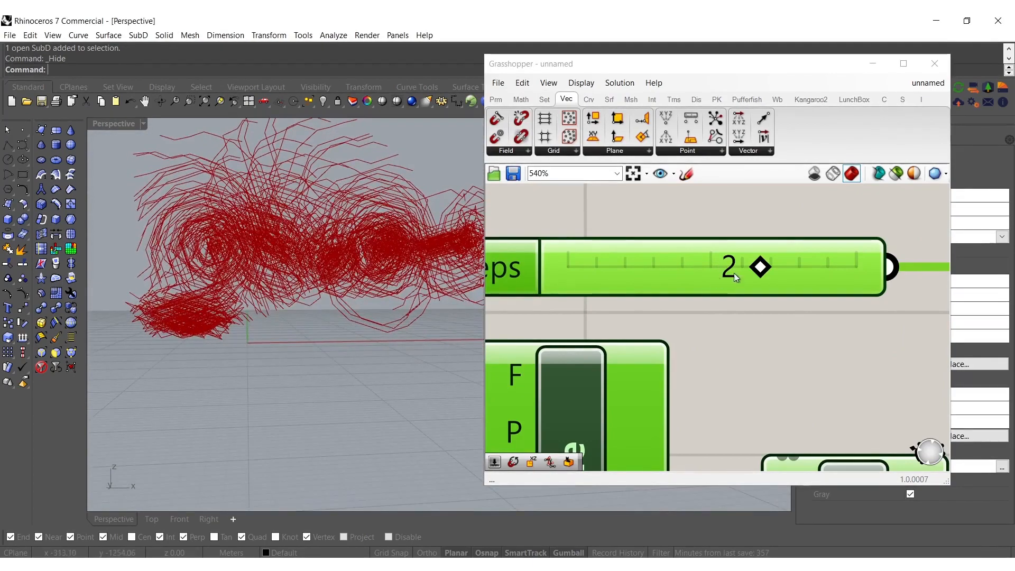
{"action": "left_click_drag", "start_coordinate": [743, 265], "coordinate": [686, 270]}
Try several seeds for the lower Populate Geometry, including 2, and settle on 1
{"action": "scroll", "coordinate": [373, 221], "scroll_direction": "down", "scroll_amount": 3}
{"action": "right_click_drag", "start_coordinate": [374, 221], "coordinate": [488, 267]}
{"action": "scroll", "coordinate": [607, 231], "scroll_direction": "down", "scroll_amount": 4}
{"action": "scroll", "coordinate": [681, 288], "scroll_direction": "down", "scroll_amount": 6}
{"action": "right_click_drag", "start_coordinate": [560, 337], "coordinate": [601, 303]}
{"action": "scroll", "coordinate": [665, 295], "scroll_direction": "up", "scroll_amount": 8}
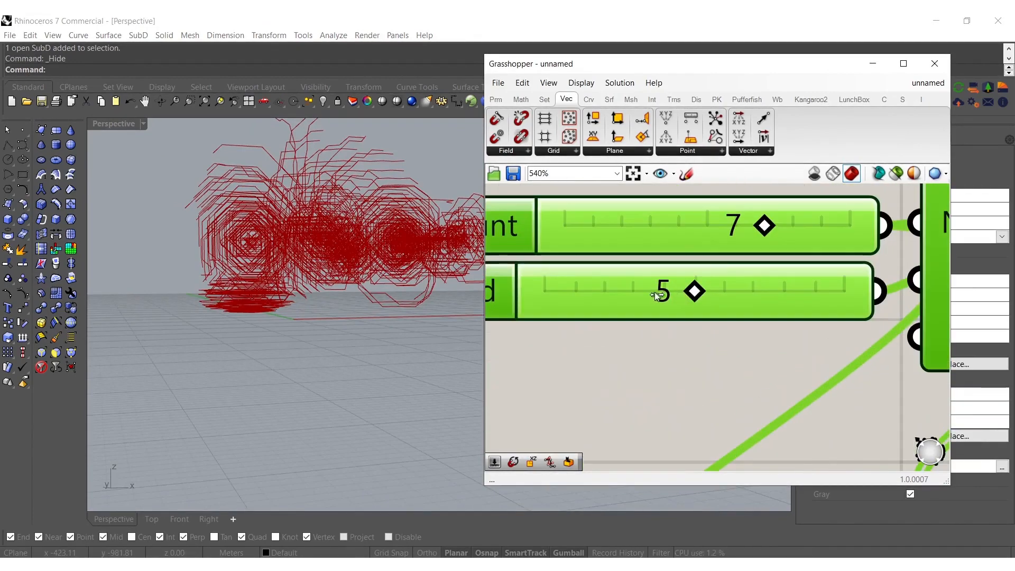
{"action": "left_click", "coordinate": [640, 292]}
{"action": "double_click", "coordinate": [635, 290]}
{"action": "right_click_drag", "start_coordinate": [311, 261], "coordinate": [374, 287]}
{"action": "left_click_drag", "start_coordinate": [640, 301], "coordinate": [599, 292]}
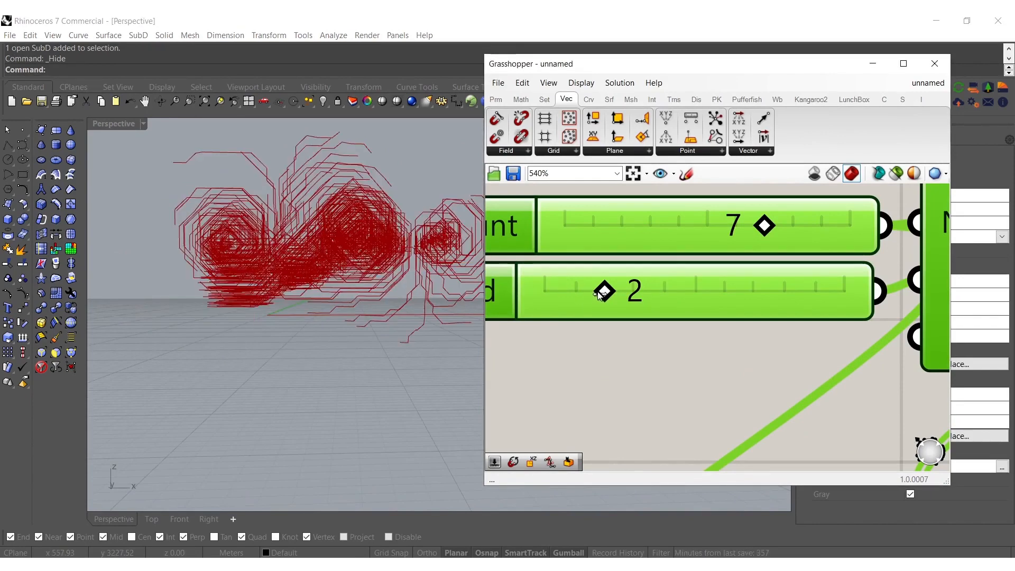
{"action": "left_click_drag", "start_coordinate": [579, 290], "coordinate": [574, 292]}
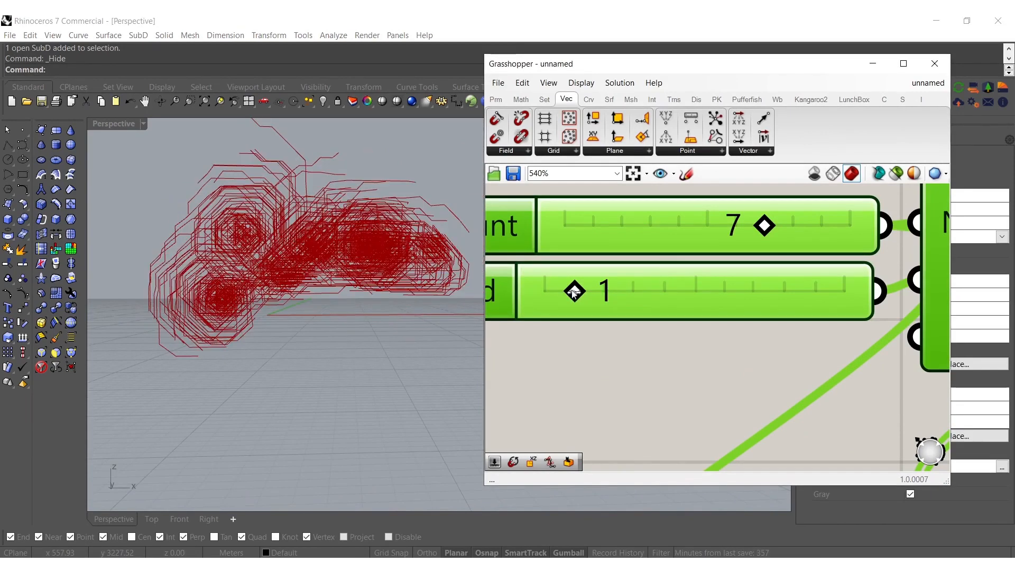
{"action": "mouse_move", "coordinate": [370, 274]}
{"action": "right_mouse_down"}
{"action": "mouse_move", "coordinate": [291, 274]}
{"action": "mouse_move", "coordinate": [396, 263]}
{"action": "mouse_move", "coordinate": [354, 277]}
{"action": "mouse_move", "coordinate": [366, 302]}
{"action": "mouse_move", "coordinate": [370, 286]}
{"action": "right_mouse_up"}
Bake the Discrete Polyline output into Rhino, close the Grasshopper window and select the baked curves
{"action": "scroll", "coordinate": [645, 319], "scroll_direction": "down", "scroll_amount": 8}
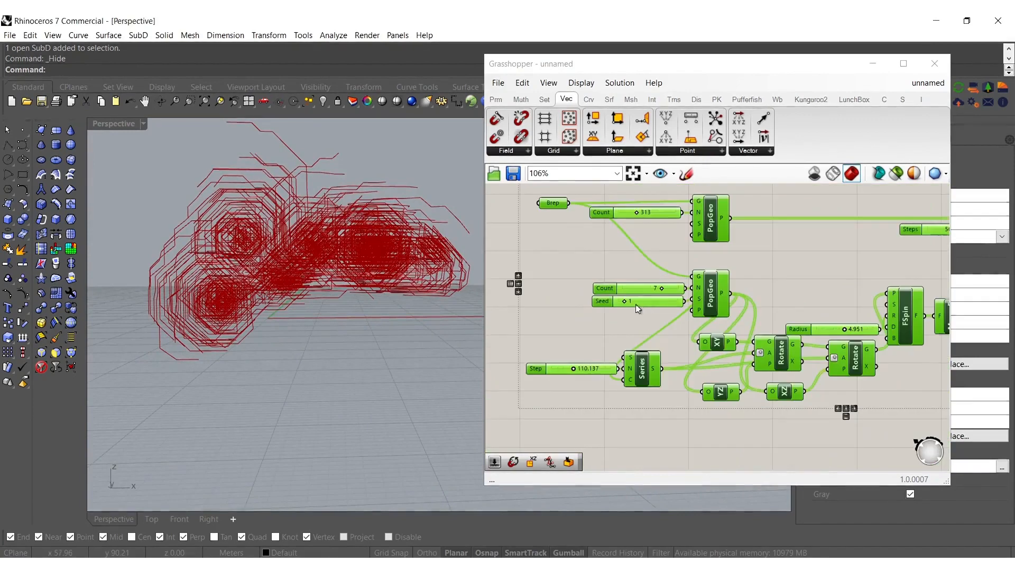
{"action": "scroll", "coordinate": [743, 338], "scroll_direction": "up", "scroll_amount": 8}
{"action": "right_click_drag", "start_coordinate": [806, 317], "coordinate": [650, 371]}
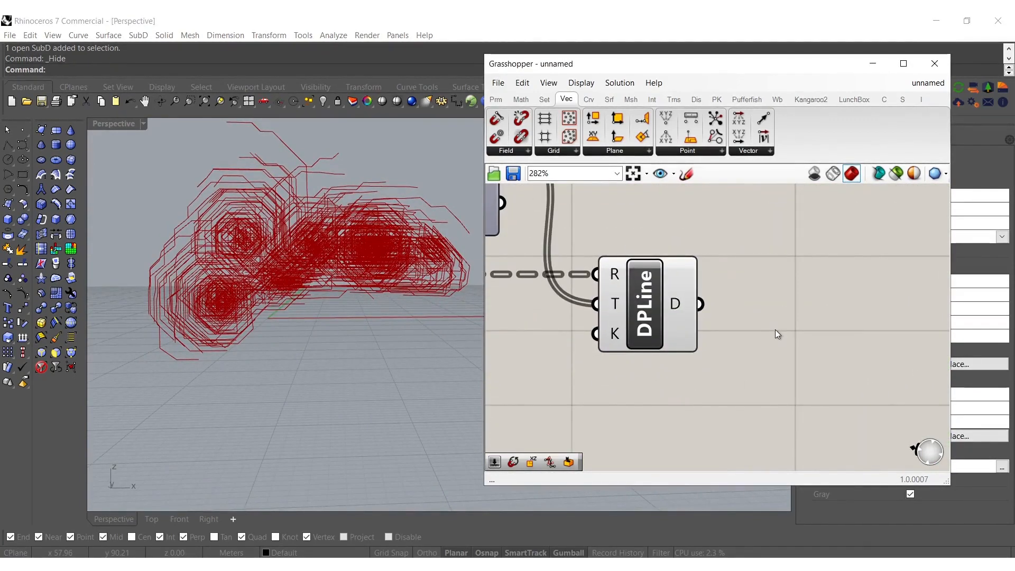
{"action": "left_click", "coordinate": [638, 306]}
{"action": "middle_click", "coordinate": [641, 307]}
{"action": "left_click", "coordinate": [670, 334]}
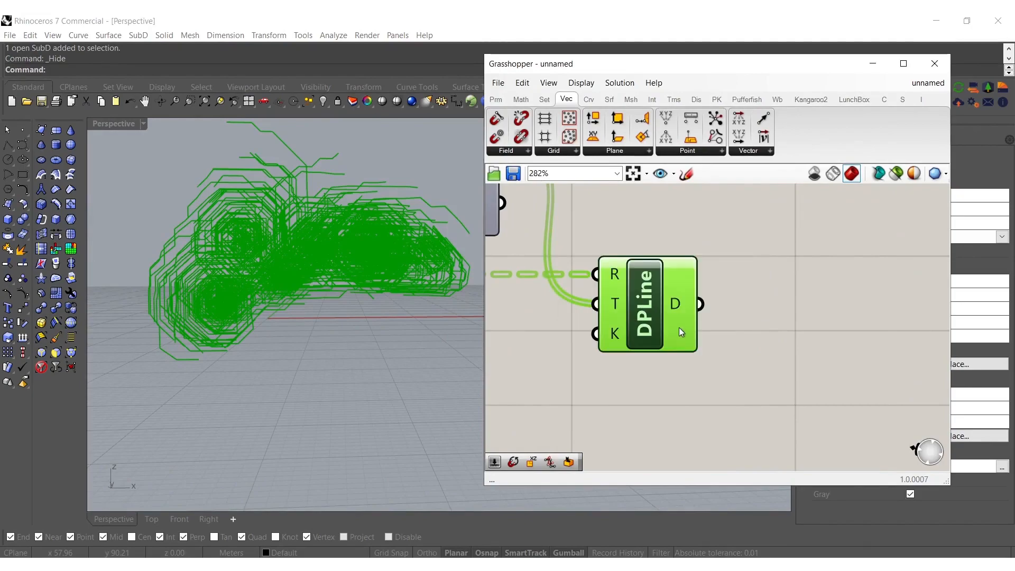
{"action": "left_click", "coordinate": [934, 64]}
{"action": "right_click_drag", "start_coordinate": [740, 153], "coordinate": [491, 394]}
{"action": "left_click_drag", "start_coordinate": [567, 450], "coordinate": [311, 266]}
{"action": "right_click_drag", "start_coordinate": [376, 276], "coordinate": [452, 304], "text": "shift"}
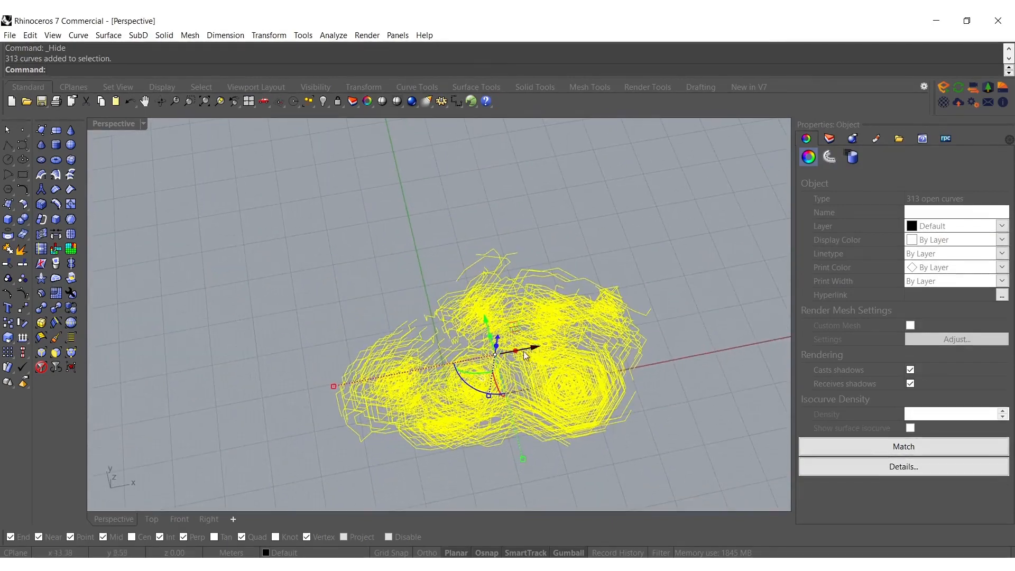
Extrude the selected curves with ExtrudeCrv by about 3.9 m along a custom direction picked with two points, accepting self-intersecting curves
{"action": "type", "text": "deCrv"}
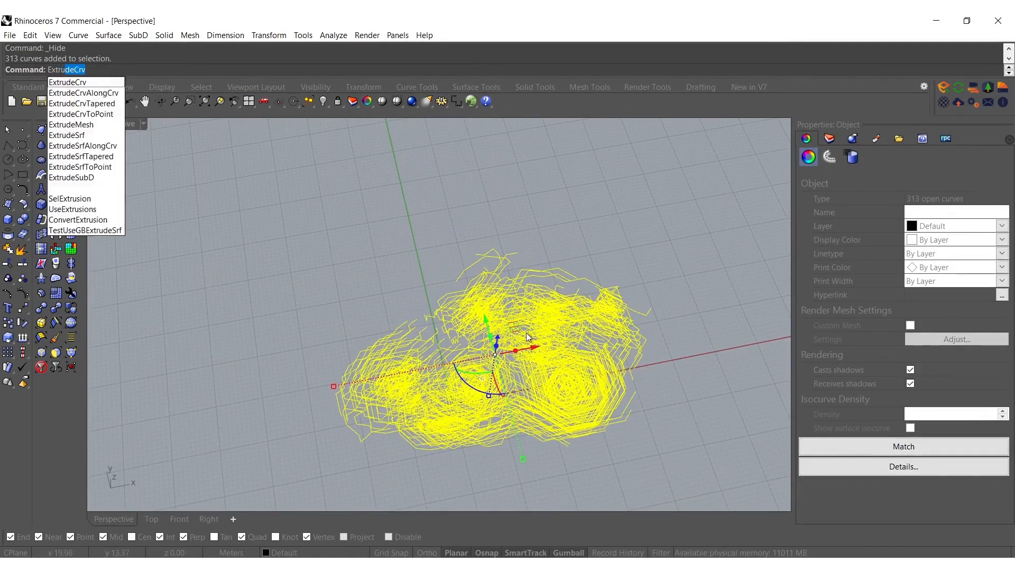
{"action": "key", "text": "Return"}
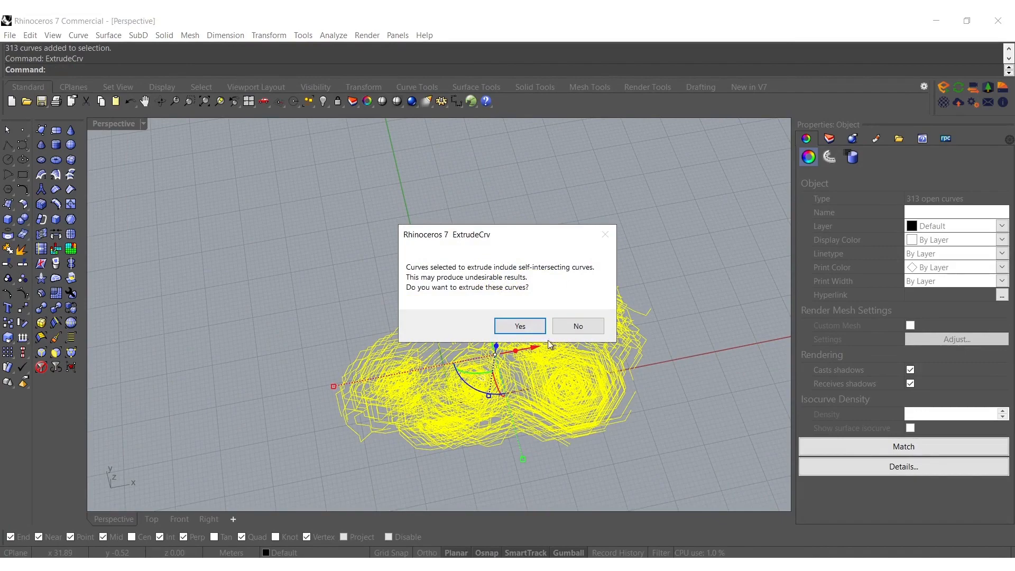
{"action": "left_click", "coordinate": [519, 325]}
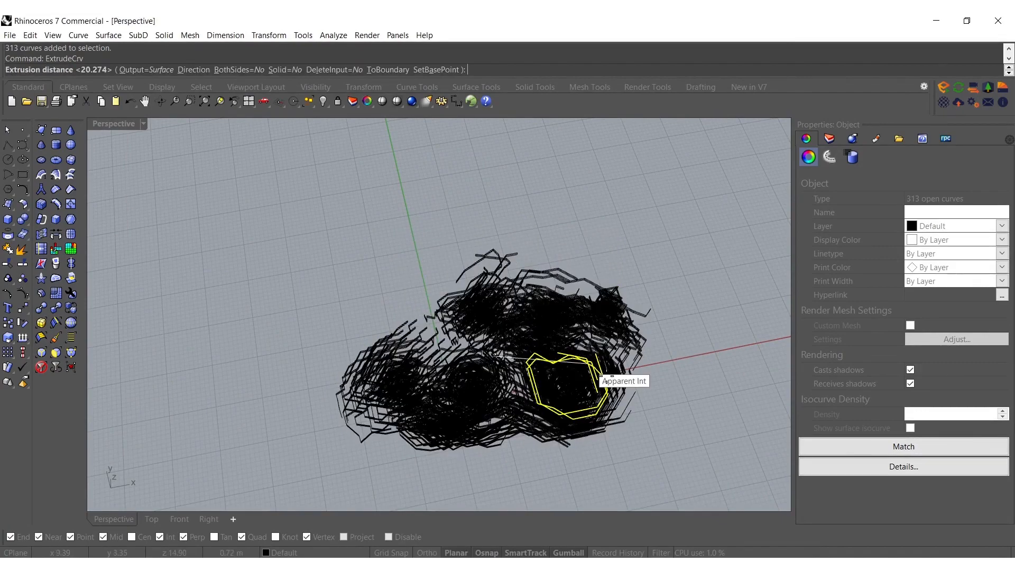
{"action": "type", "text": "d"}
{"action": "key", "text": "Return"}
{"action": "left_click", "coordinate": [633, 395]}
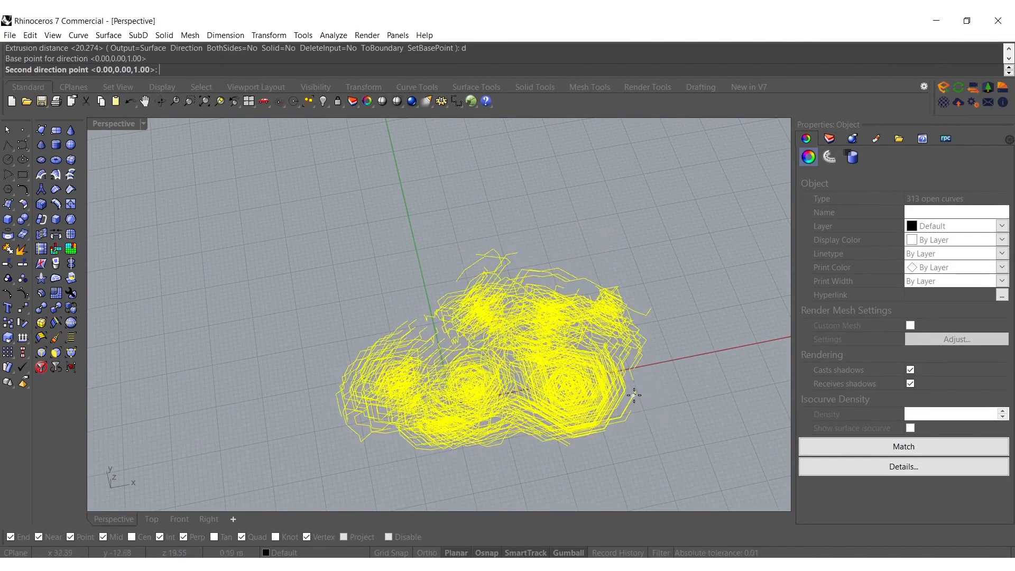
{"action": "left_click", "coordinate": [429, 349]}
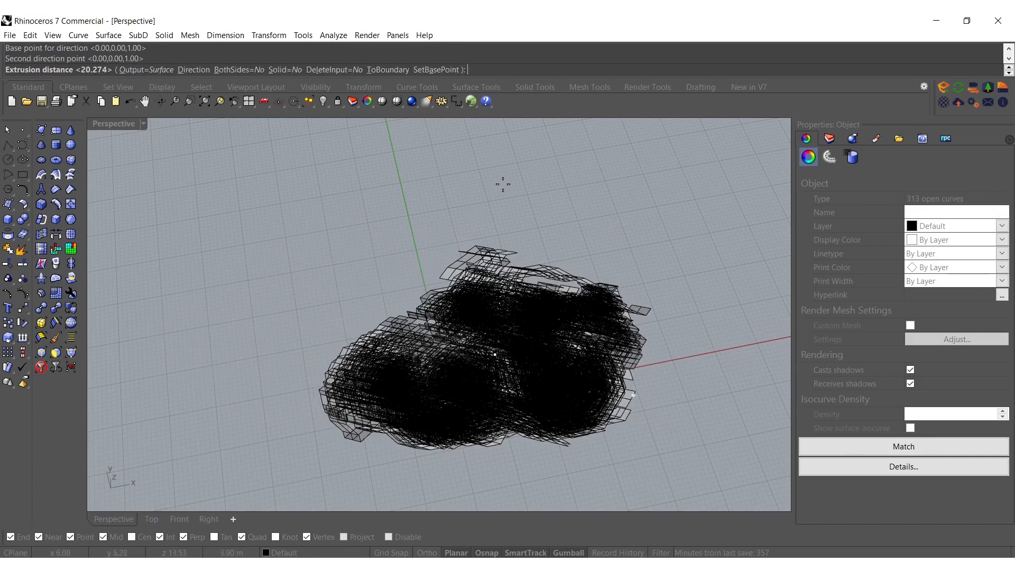
{"action": "left_click", "coordinate": [546, 200]}
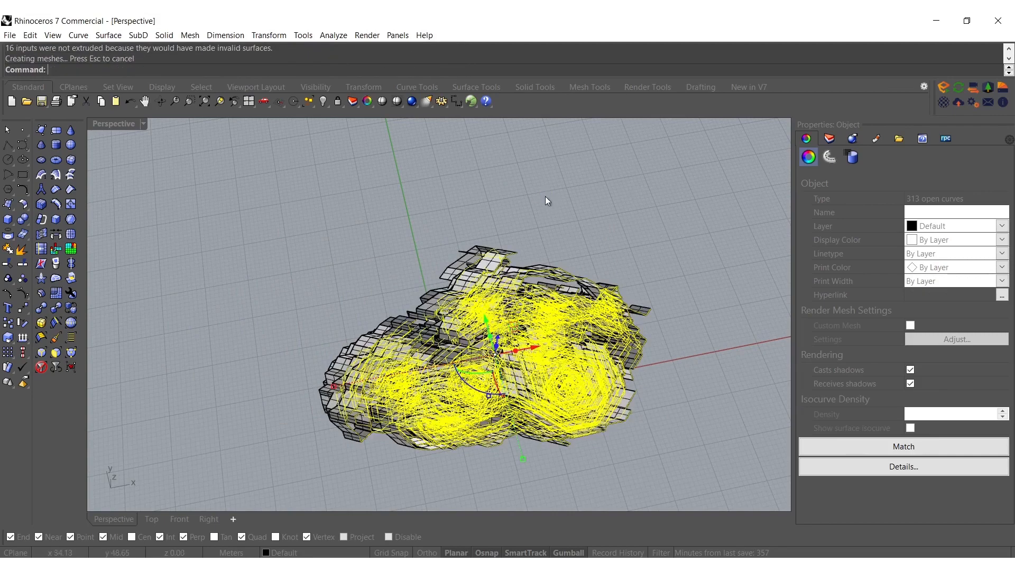
Delete the source curves, switch the viewport to the white shaded display mode and inspect the extruded surfaces
{"action": "right_click_drag", "start_coordinate": [533, 275], "coordinate": [430, 256]}
{"action": "key", "text": "Delete"}
{"action": "middle_click", "coordinate": [431, 256]}
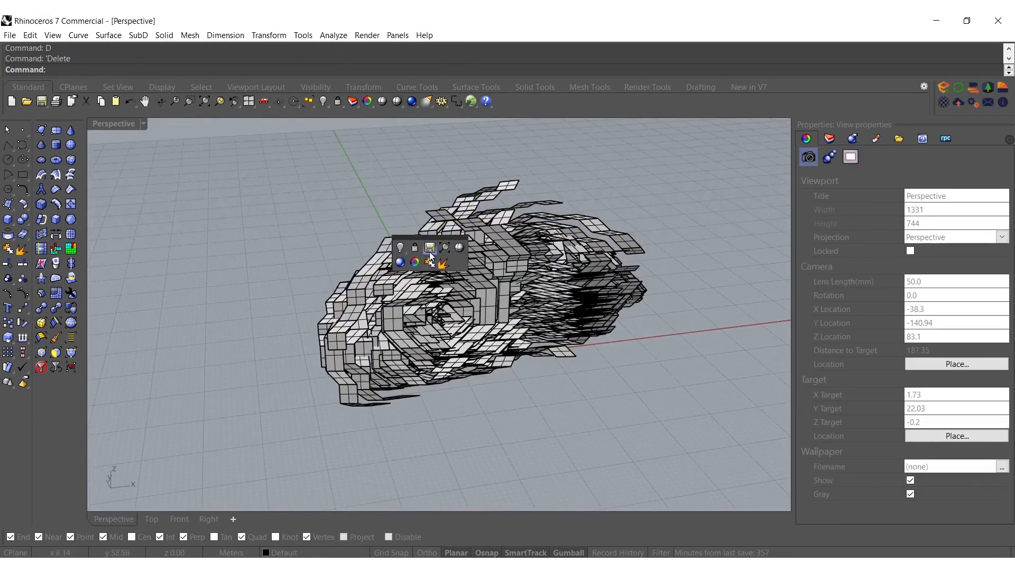
{"action": "left_click", "coordinate": [401, 263]}
{"action": "right_click_drag", "start_coordinate": [474, 271], "coordinate": [456, 356], "text": "shift"}
{"action": "scroll", "coordinate": [536, 400], "scroll_direction": "up", "scroll_amount": 4}
{"action": "right_click_drag", "start_coordinate": [468, 277], "coordinate": [189, 181]}
{"action": "right_click_drag", "start_coordinate": [380, 241], "coordinate": [680, 241]}
{"action": "right_click_drag", "start_coordinate": [536, 243], "coordinate": [467, 314]}
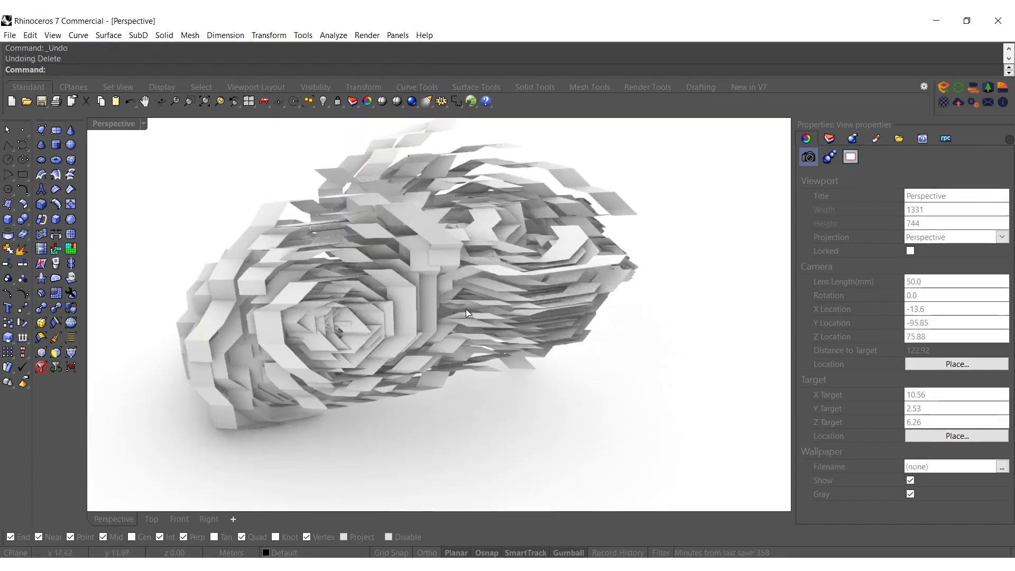
Undo the curve deletion and the extrusion
{"action": "key", "text": "ctrl+z"}
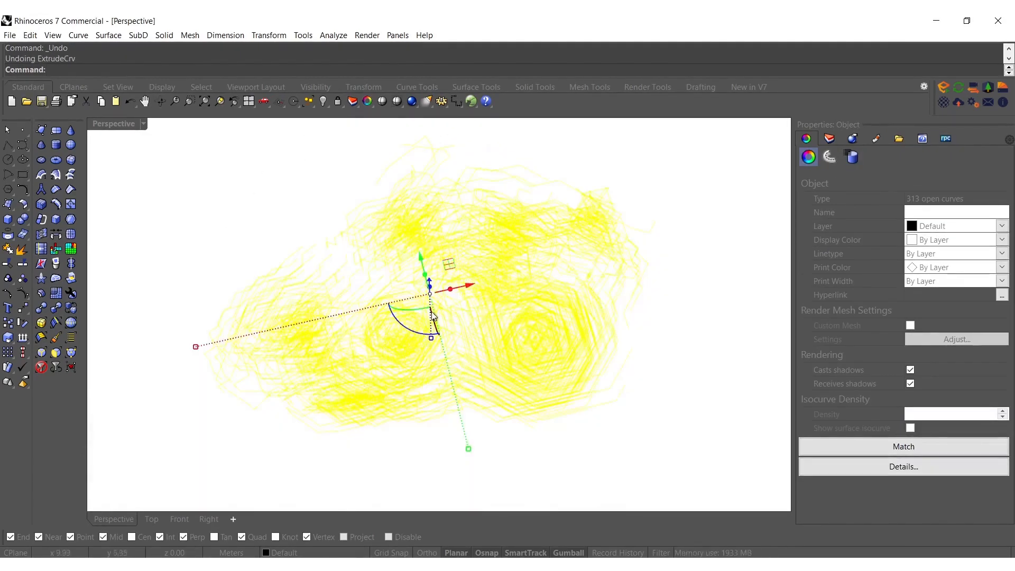
{"action": "right_click_drag", "start_coordinate": [433, 315], "coordinate": [496, 370]}
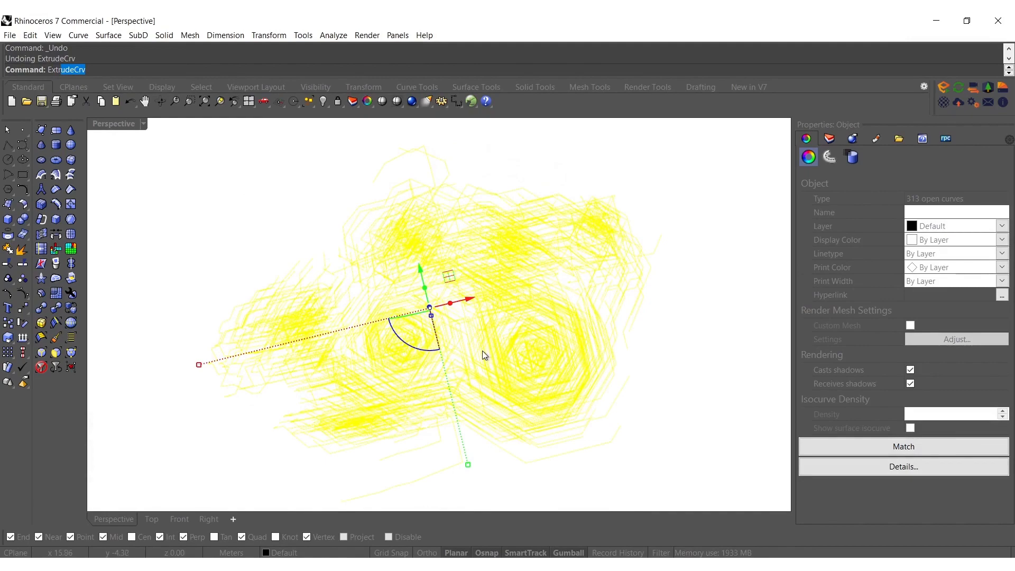
Extrude the curves with ExtrudeCrv along a newly picked custom direction, accepting self-intersecting curves, and delete the source curves
{"action": "type", "text": "ude"}
{"action": "key", "text": "Return"}
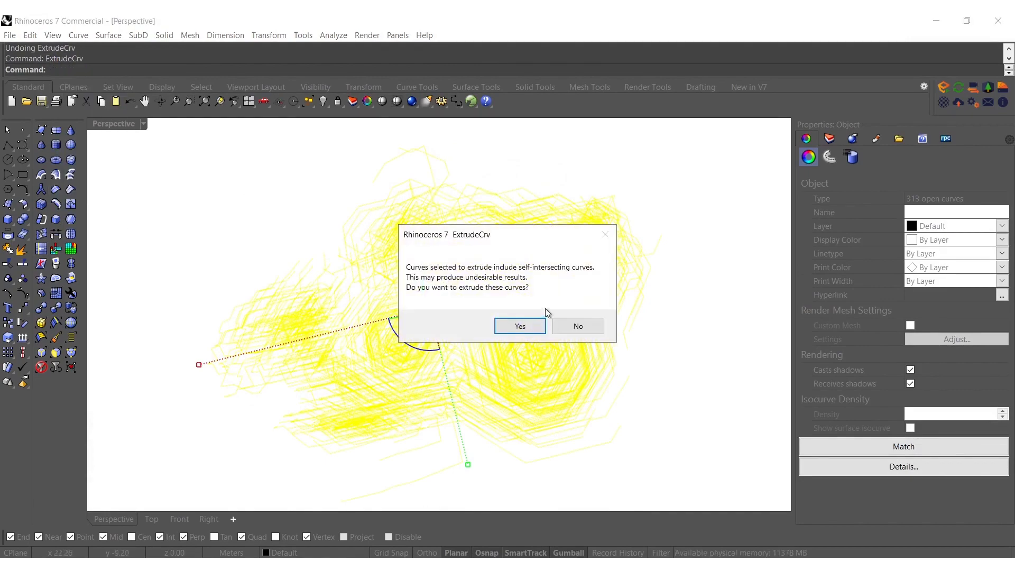
{"action": "left_click", "coordinate": [520, 326]}
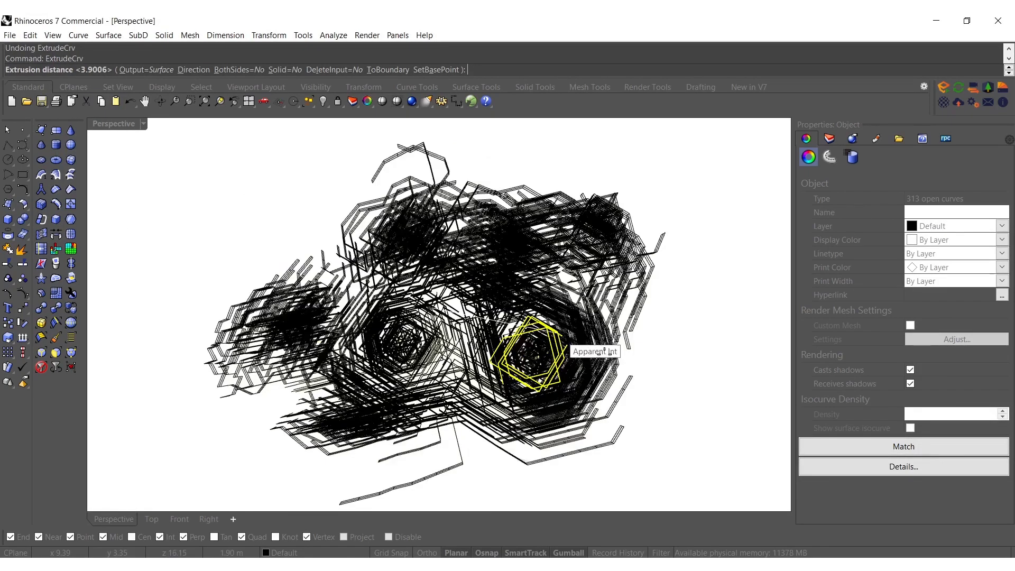
{"action": "type", "text": "d"}
{"action": "key", "text": "Return"}
{"action": "left_click", "coordinate": [607, 360]}
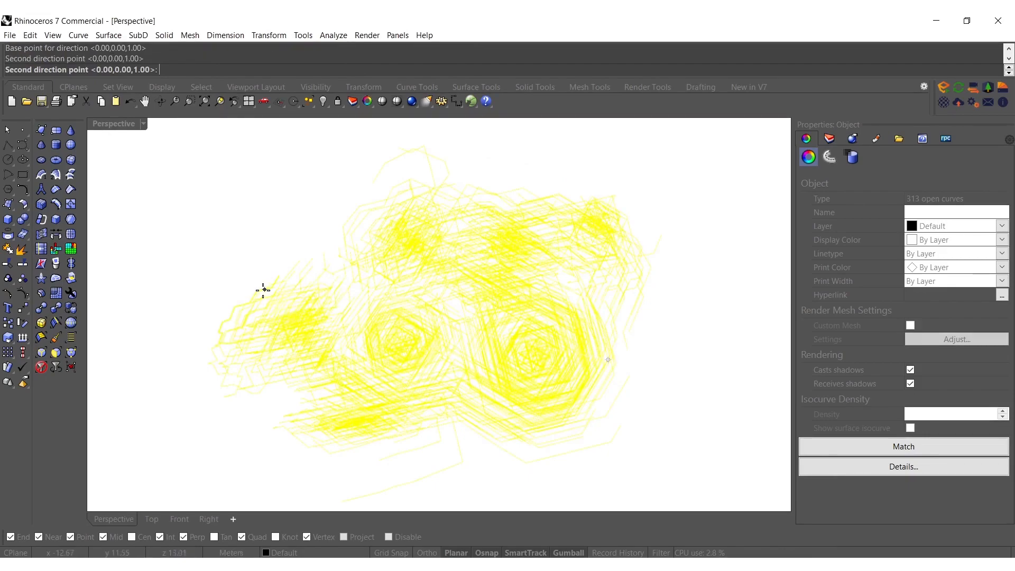
{"action": "left_click", "coordinate": [426, 306]}
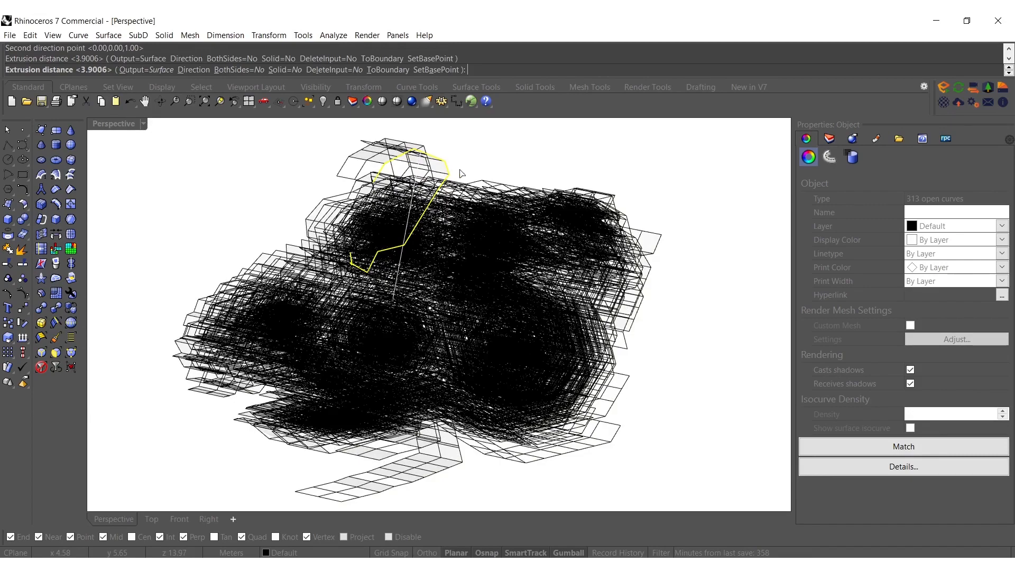
{"action": "left_click", "coordinate": [500, 164]}
{"action": "type", "text": "D"}
{"action": "key", "text": "Return"}
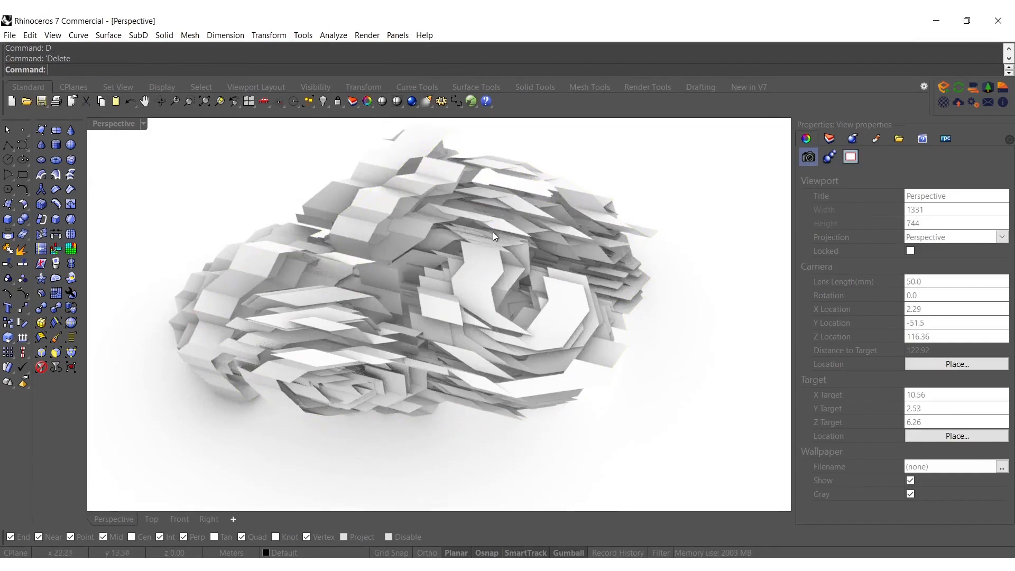
Select all extruded surfaces, rotate them freely into a tilted orientation and inspect the layered form
{"action": "right_click_drag", "start_coordinate": [494, 235], "coordinate": [494, 327]}
{"action": "left_click_drag", "start_coordinate": [585, 427], "coordinate": [295, 191]}
{"action": "right_click_drag", "start_coordinate": [476, 280], "coordinate": [555, 199]}
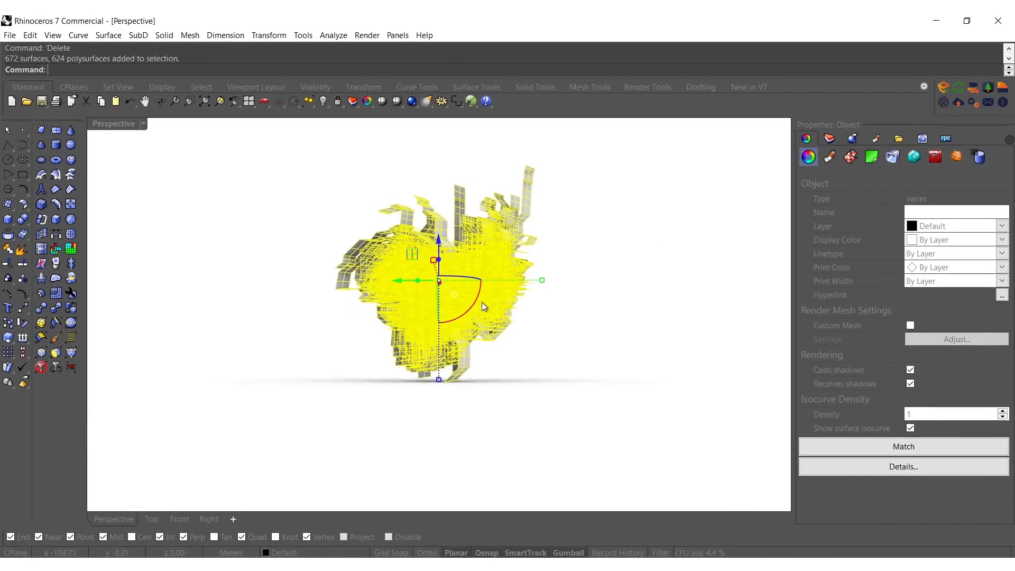
{"action": "left_click_drag", "start_coordinate": [481, 305], "coordinate": [409, 311]}
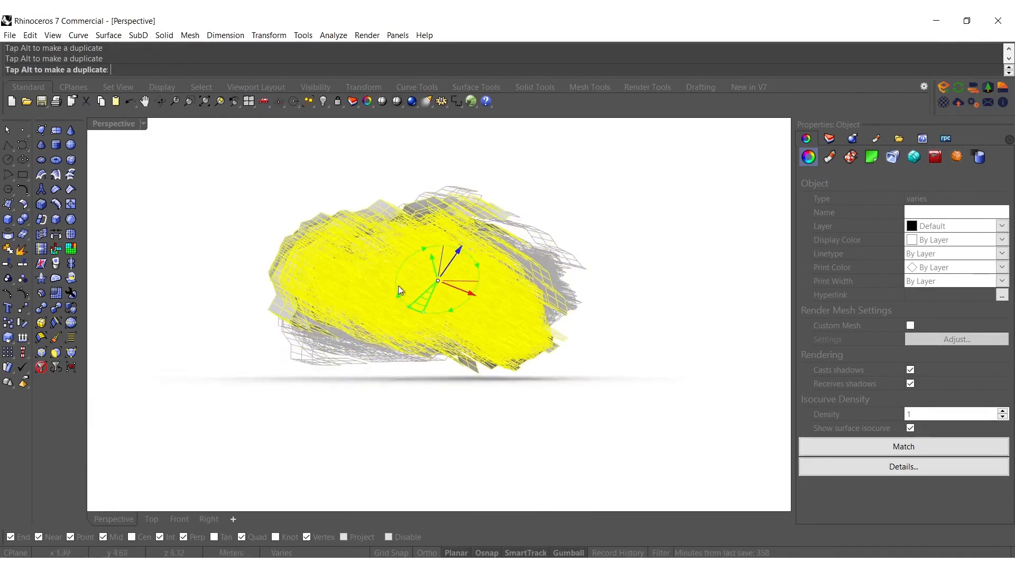
{"action": "left_click", "coordinate": [365, 171]}
{"action": "right_click_drag", "start_coordinate": [445, 275], "coordinate": [370, 297]}
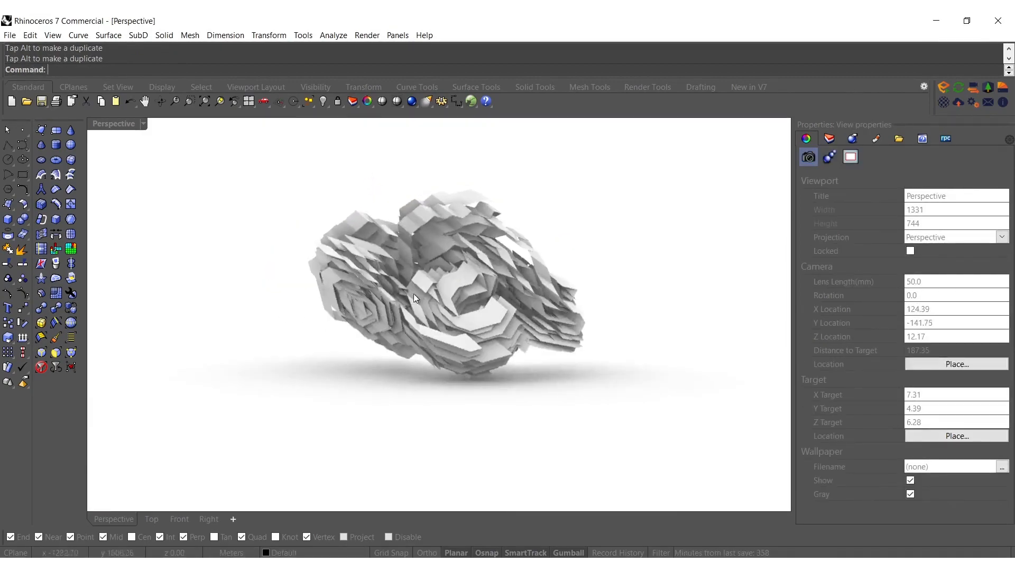
{"action": "scroll", "coordinate": [487, 299], "scroll_direction": "up", "scroll_amount": 6}
{"action": "right_click_drag", "start_coordinate": [491, 297], "coordinate": [321, 296]}
{"action": "scroll", "coordinate": [402, 280], "scroll_direction": "down", "scroll_amount": 4}
{"action": "right_click_drag", "start_coordinate": [435, 259], "coordinate": [468, 304], "text": "shift"}
{"action": "right_click_drag", "start_coordinate": [468, 303], "coordinate": [400, 351]}
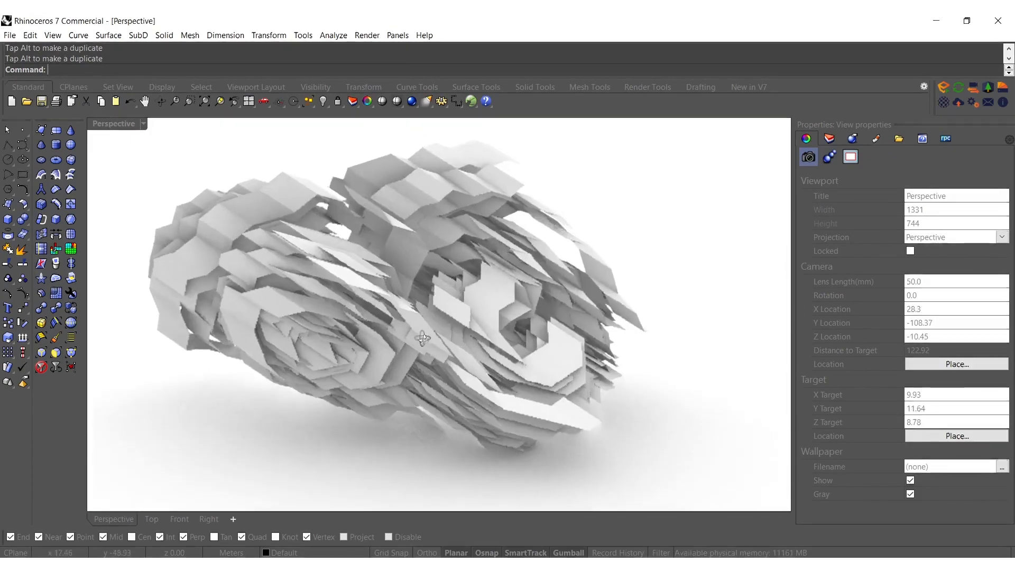
Undo the rotation and the previous extrusion, and extrude the source curves again with the gumball
{"action": "key", "text": "ctrl+z"}
{"action": "left_click", "coordinate": [331, 437]}
{"action": "right_click_drag", "start_coordinate": [335, 401], "coordinate": [363, 364]}
{"action": "left_click", "coordinate": [363, 366]}
{"action": "scroll", "coordinate": [451, 277], "scroll_direction": "down", "scroll_amount": 4}
{"action": "right_click_drag", "start_coordinate": [451, 276], "coordinate": [431, 322]}
{"action": "left_click", "coordinate": [422, 422]}
{"action": "right_click_drag", "start_coordinate": [423, 381], "coordinate": [431, 335]}
{"action": "scroll", "coordinate": [478, 278], "scroll_direction": "up", "scroll_amount": 3}
{"action": "key", "text": "ctrl+z"}
{"action": "scroll", "coordinate": [423, 308], "scroll_direction": "down", "scroll_amount": 8}
{"action": "key", "text": "ctrl+z"}
{"action": "mouse_move", "coordinate": [449, 278]}
{"action": "left_mouse_down"}
{"action": "mouse_move", "coordinate": [436, 247]}
{"action": "mouse_move", "coordinate": [441, 270]}
{"action": "left_mouse_up"}
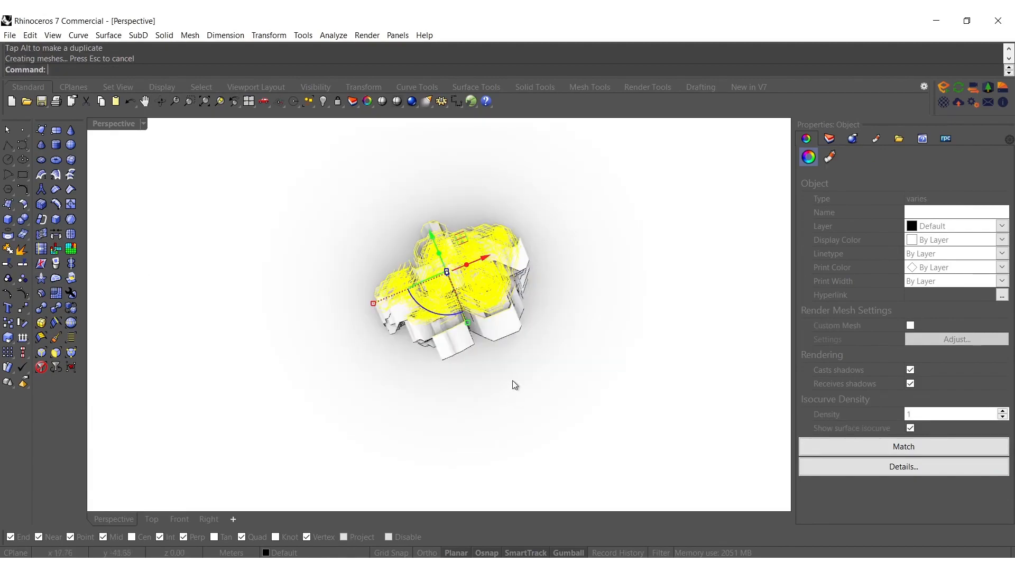
Inspect the new extrusion, select all source curves and delete them
{"action": "right_click_drag", "start_coordinate": [458, 366], "coordinate": [483, 335]}
{"action": "scroll", "coordinate": [453, 317], "scroll_direction": "up", "scroll_amount": 9}
{"action": "left_click", "coordinate": [481, 327]}
{"action": "scroll", "coordinate": [443, 282], "scroll_direction": "down", "scroll_amount": 4}
{"action": "right_click_drag", "start_coordinate": [399, 329], "coordinate": [353, 136]}
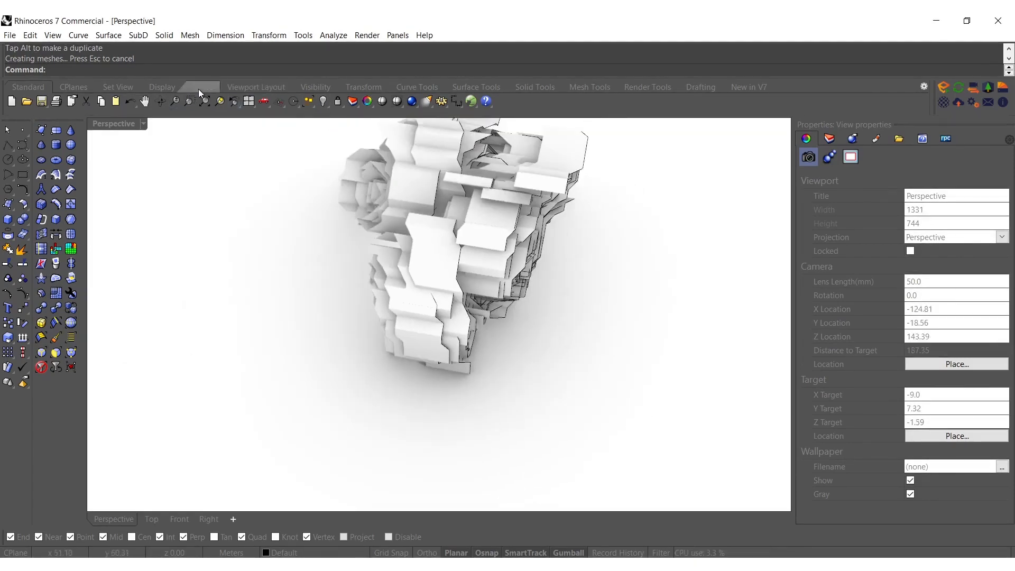
{"action": "left_click", "coordinate": [398, 102]}
{"action": "type", "text": "d"}
{"action": "key", "text": "Return"}
Select all extruded surfaces and tilt them by rotating about the gumball's red axis
{"action": "right_click_drag", "start_coordinate": [493, 273], "coordinate": [505, 336], "text": "shift"}
{"action": "left_click_drag", "start_coordinate": [617, 438], "coordinate": [226, 148]}
{"action": "left_click_drag", "start_coordinate": [494, 294], "coordinate": [319, 256]}
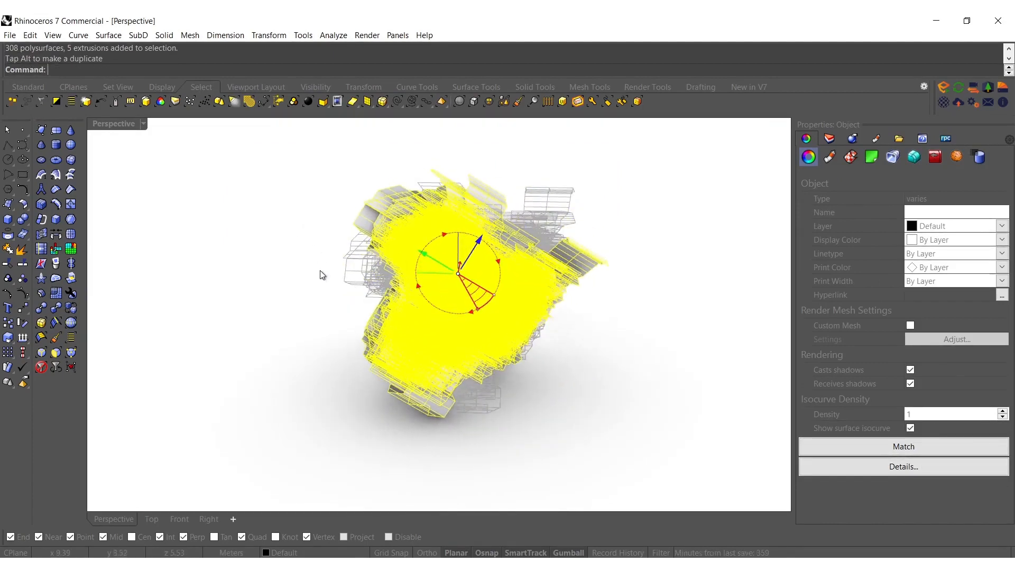
{"action": "left_click", "coordinate": [321, 275]}
{"action": "right_click_drag", "start_coordinate": [322, 270], "coordinate": [290, 301]}
{"action": "right_click_drag", "start_coordinate": [290, 301], "coordinate": [431, 316]}
{"action": "scroll", "coordinate": [430, 316], "scroll_direction": "down", "scroll_amount": 3}
Mirror all surfaces with Copy=Yes across a plane defined by two points beside the form
{"action": "left_click_drag", "start_coordinate": [532, 452], "coordinate": [113, 149]}
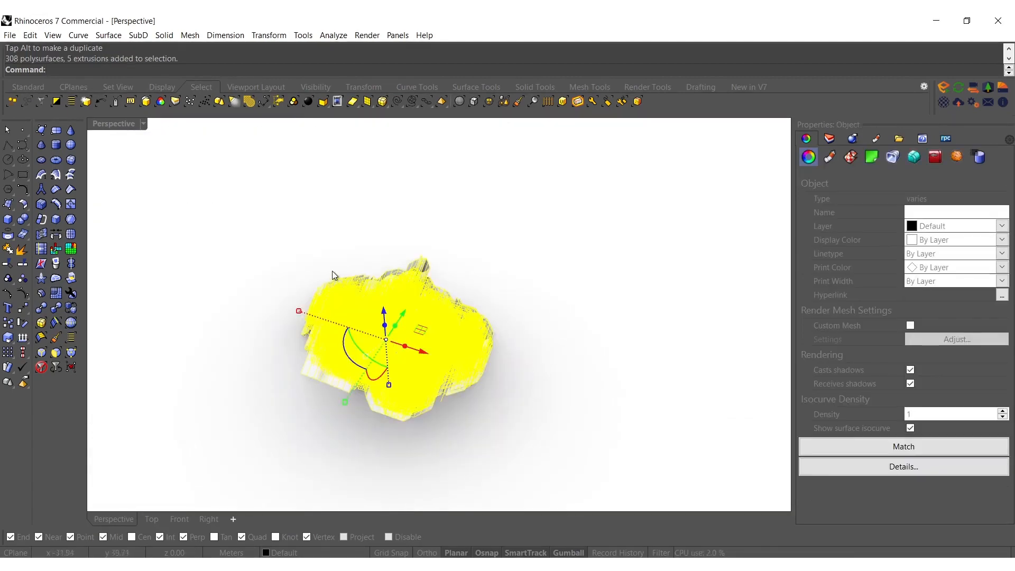
{"action": "left_click", "coordinate": [475, 323]}
{"action": "left_click", "coordinate": [414, 186]}
{"action": "right_click_drag", "start_coordinate": [401, 197], "coordinate": [787, 270]}
{"action": "scroll", "coordinate": [528, 288], "scroll_direction": "up", "scroll_amount": 8}
{"action": "right_click_drag", "start_coordinate": [497, 301], "coordinate": [463, 332]}
{"action": "scroll", "coordinate": [433, 265], "scroll_direction": "down", "scroll_amount": 2}
{"action": "scroll", "coordinate": [341, 237], "scroll_direction": "down", "scroll_amount": 4}
{"action": "right_click_drag", "start_coordinate": [354, 278], "coordinate": [655, 264]}
Select both mirrored halves and rotate them together with Rotate, using picked reference points and Copy=No
{"action": "right_click_drag", "start_coordinate": [576, 290], "coordinate": [540, 381]}
{"action": "scroll", "coordinate": [540, 380], "scroll_direction": "down", "scroll_amount": 4}
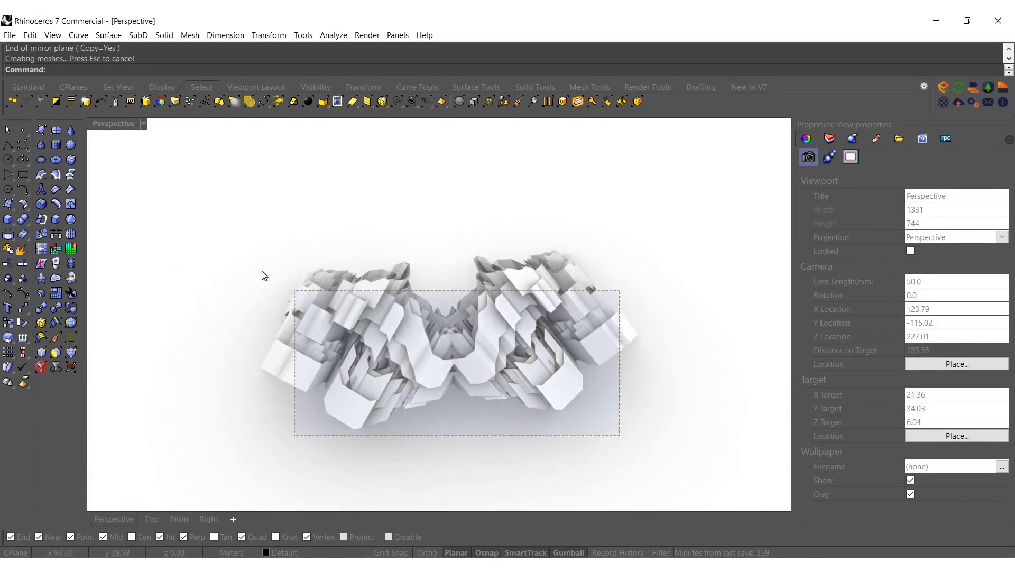
{"action": "left_click_drag", "start_coordinate": [310, 302], "coordinate": [311, 303]}
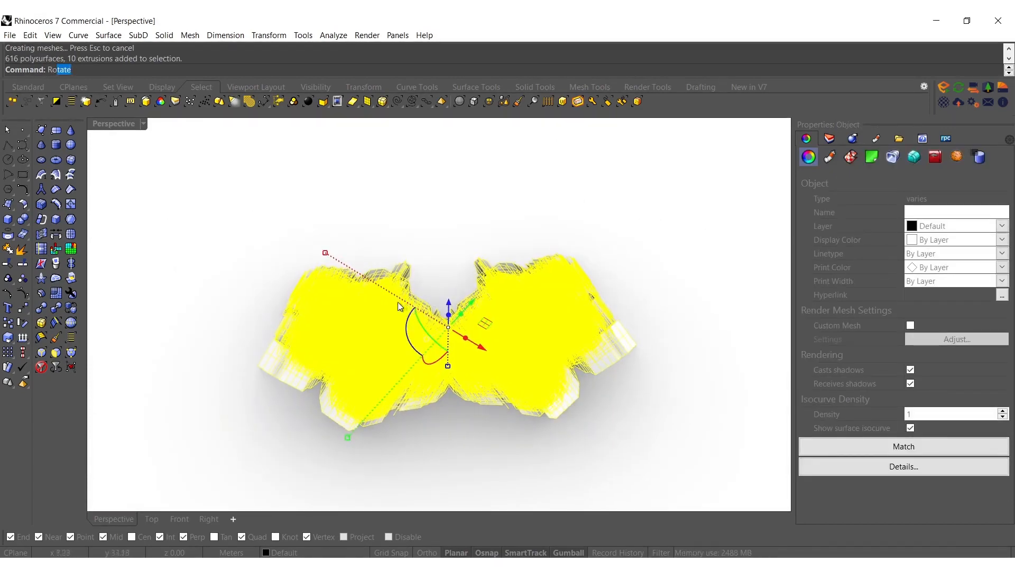
{"action": "left_click", "coordinate": [568, 269]}
{"action": "left_click", "coordinate": [585, 268]}
Rotate both halves upright with the gumball into an arch-like form and deselect them
{"action": "right_click_drag", "start_coordinate": [424, 322], "coordinate": [388, 245]}
{"action": "left_click_drag", "start_coordinate": [336, 321], "coordinate": [271, 298]}
{"action": "left_click", "coordinate": [224, 235]}
{"action": "right_click_drag", "start_coordinate": [224, 235], "coordinate": [380, 207]}
{"action": "scroll", "coordinate": [437, 250], "scroll_direction": "up", "scroll_amount": 2}
{"action": "right_click_drag", "start_coordinate": [461, 265], "coordinate": [401, 296], "text": "shift"}
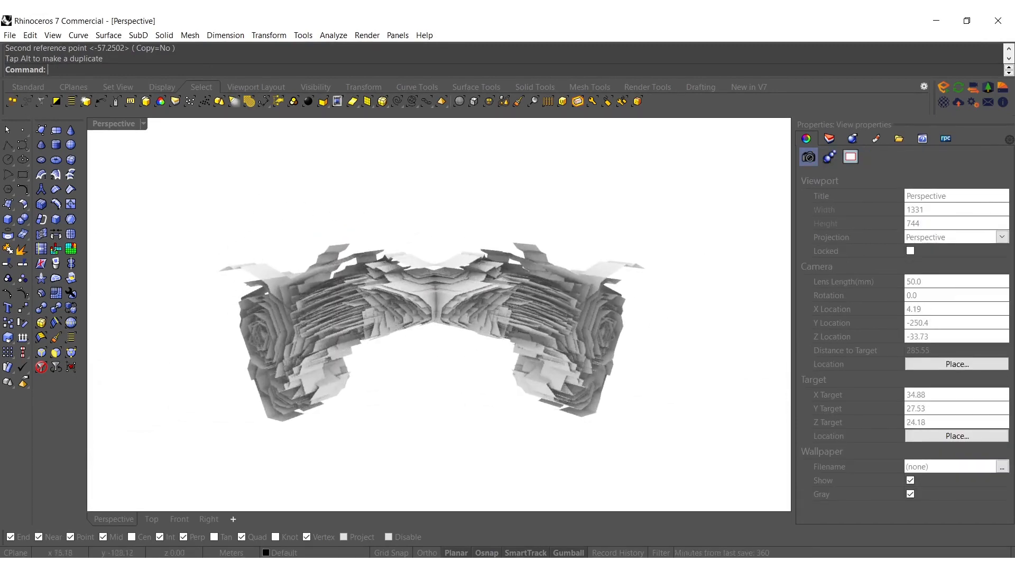
Examine the upright mirrored form from the front, from the sides and up close
{"action": "right_click_drag", "start_coordinate": [254, 382], "coordinate": [394, 386]}
{"action": "scroll", "coordinate": [440, 389], "scroll_direction": "up", "scroll_amount": 2}
{"action": "right_click_drag", "start_coordinate": [484, 382], "coordinate": [412, 317], "text": "shift"}
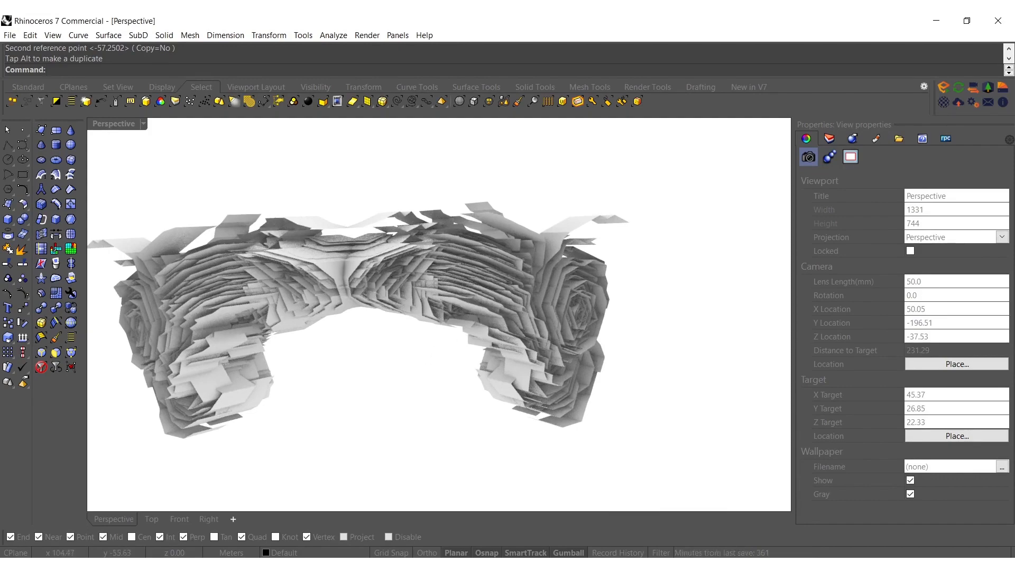
{"action": "right_click_drag", "start_coordinate": [596, 357], "coordinate": [344, 309]}
{"action": "scroll", "coordinate": [488, 305], "scroll_direction": "up", "scroll_amount": 6}
{"action": "right_click_drag", "start_coordinate": [496, 307], "coordinate": [614, 313]}
{"action": "right_click_drag", "start_coordinate": [460, 323], "coordinate": [718, 320]}
{"action": "scroll", "coordinate": [608, 334], "scroll_direction": "down", "scroll_amount": 4}
{"action": "right_click_drag", "start_coordinate": [600, 335], "coordinate": [529, 357]}
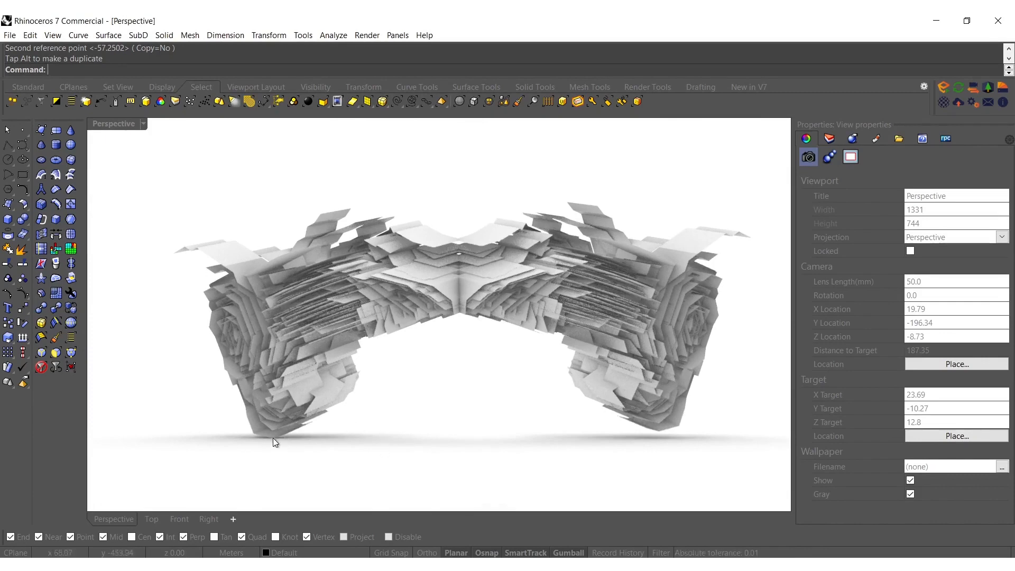
Level the whole form with Rotate3D about an axis at one foot, using the opposite foot as reference with Ortho on and Copy=No
{"action": "left_click_drag", "start_coordinate": [703, 465], "coordinate": [146, 207]}
{"action": "type", "text": "otate"}
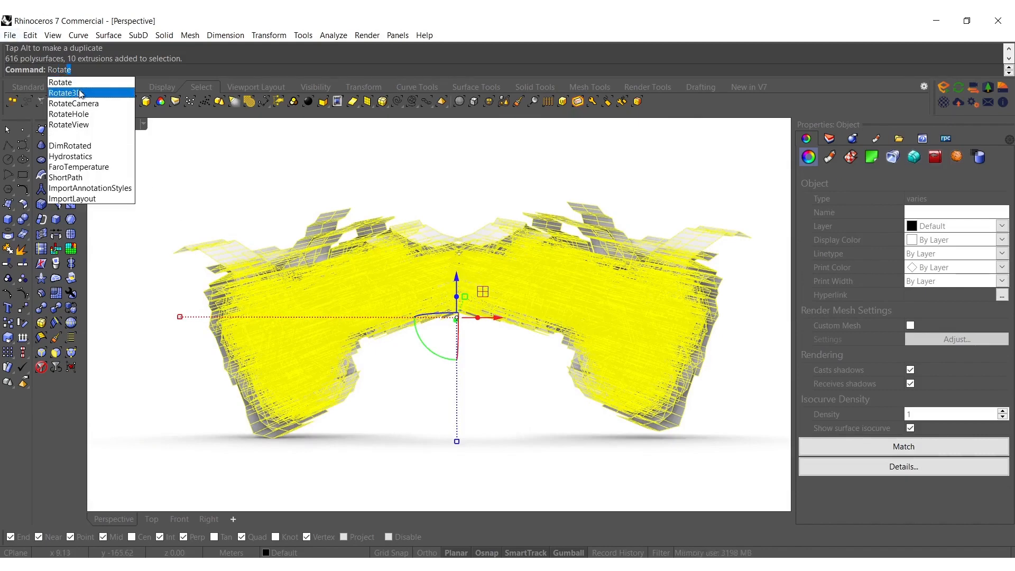
{"action": "left_click", "coordinate": [80, 93]}
{"action": "left_click", "coordinate": [273, 438]}
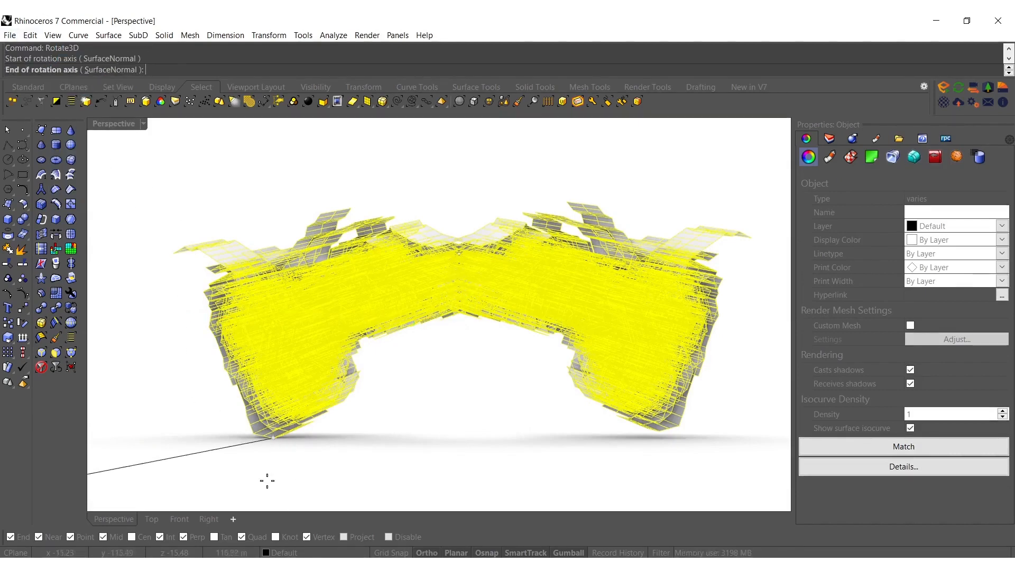
{"action": "left_click", "coordinate": [685, 426]}
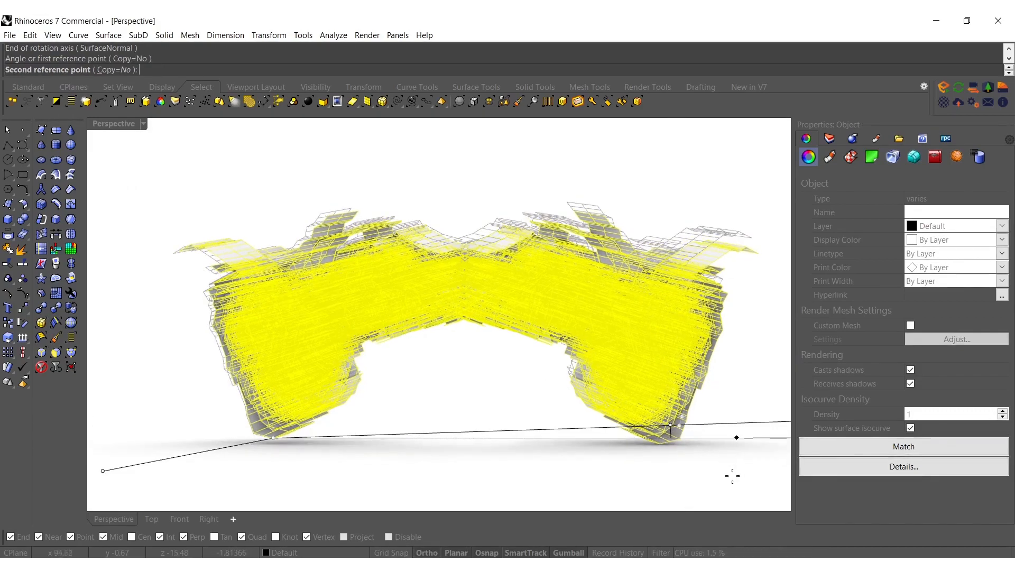
{"action": "left_click", "coordinate": [573, 428]}
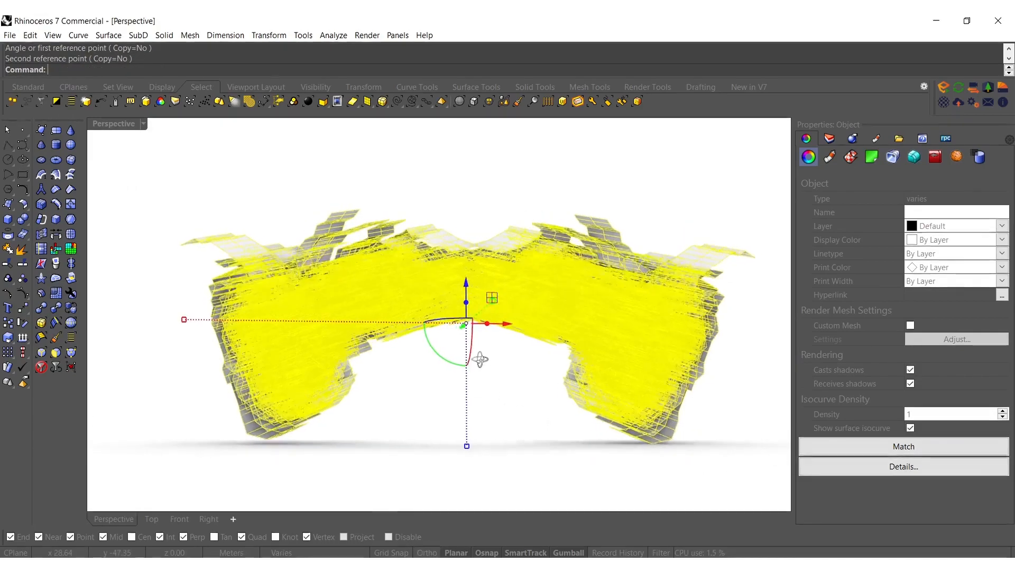
Extrude all surfaces slightly along the vertical gumball axis to give them thickness, and deselect them
{"action": "left_click_drag", "start_coordinate": [467, 307], "coordinate": [468, 304]}
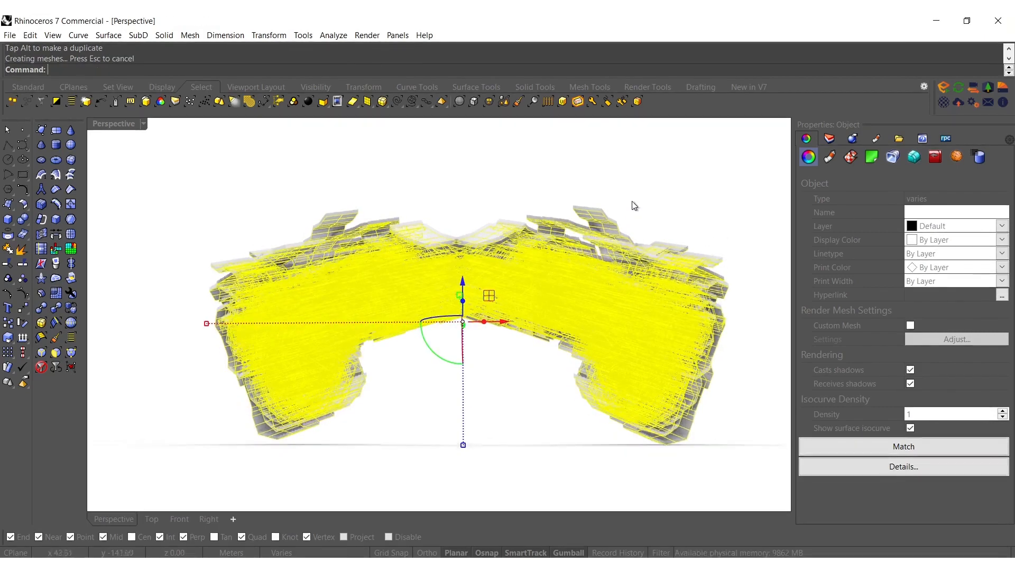
{"action": "key", "text": "Escape"}
{"action": "right_click_drag", "start_coordinate": [501, 315], "coordinate": [539, 420]}
{"action": "scroll", "coordinate": [453, 292], "scroll_direction": "down", "scroll_amount": 4}
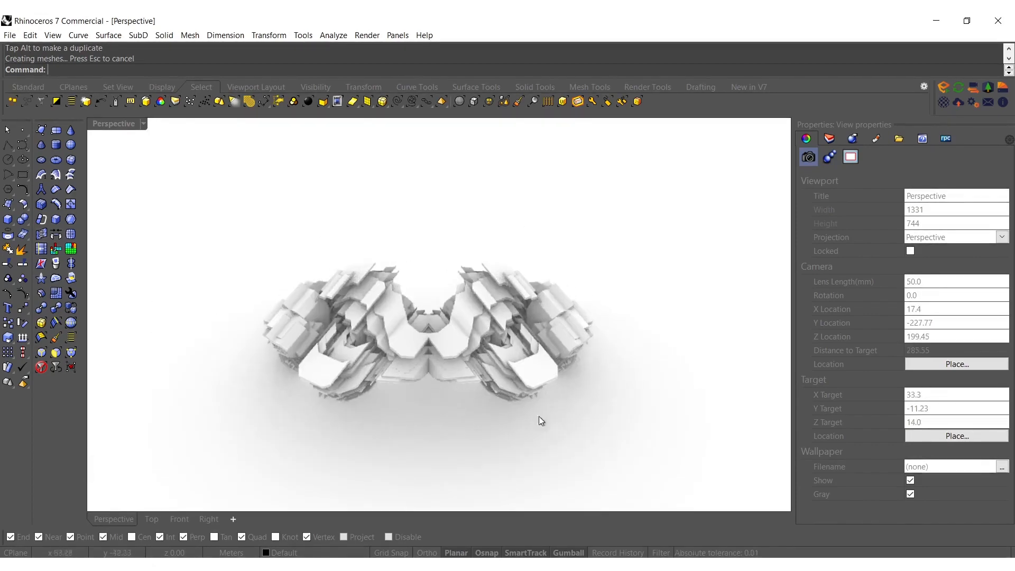
Move all polysurfaces and extrusions to the AI layer and inspect its floral texture on the form
{"action": "left_click_drag", "start_coordinate": [625, 441], "coordinate": [267, 218]}
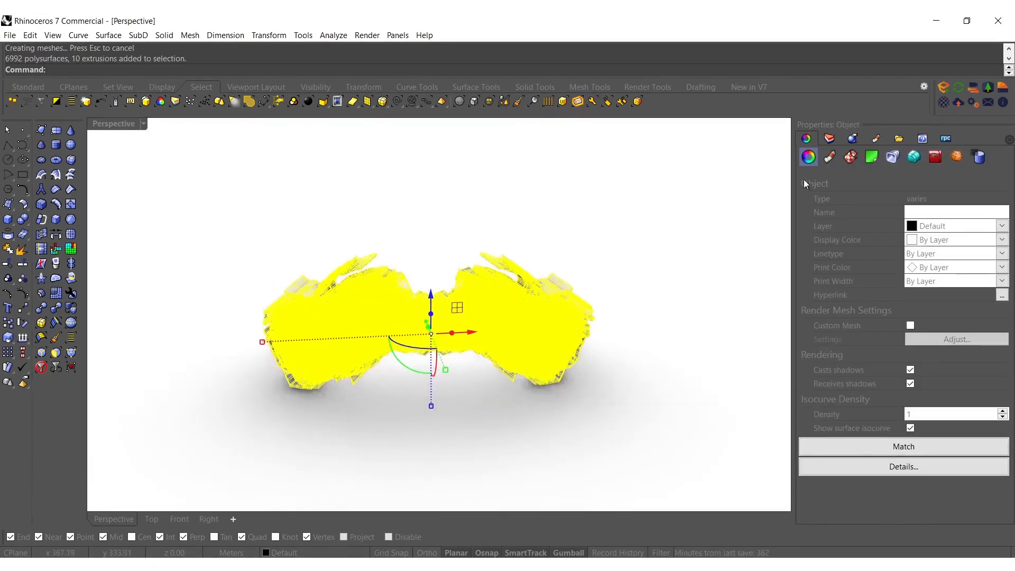
{"action": "left_click", "coordinate": [830, 139]}
{"action": "right_click", "coordinate": [843, 205]}
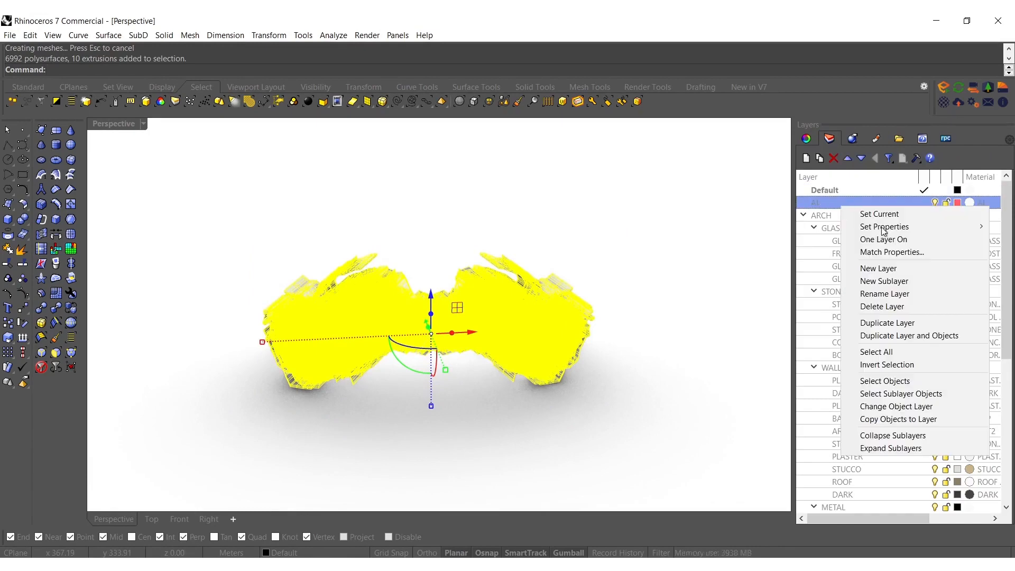
{"action": "left_click", "coordinate": [879, 408]}
{"action": "right_click_drag", "start_coordinate": [198, 320], "coordinate": [308, 296]}
{"action": "middle_click", "coordinate": [308, 296]}
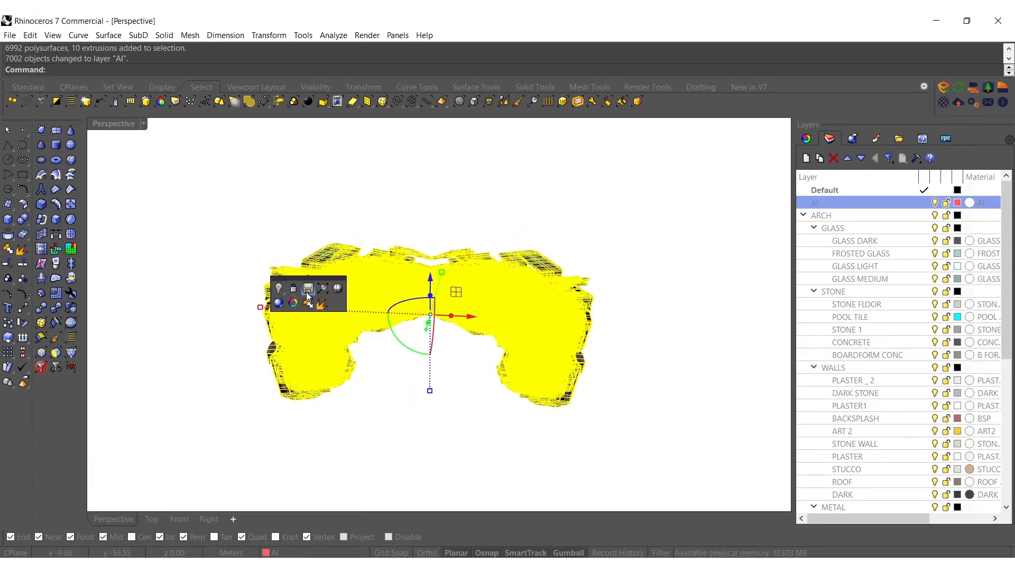
{"action": "left_click", "coordinate": [251, 244]}
{"action": "right_click_drag", "start_coordinate": [340, 199], "coordinate": [346, 264]}
{"action": "scroll", "coordinate": [437, 334], "scroll_direction": "up", "scroll_amount": 6}
{"action": "right_click_drag", "start_coordinate": [437, 334], "coordinate": [436, 269]}
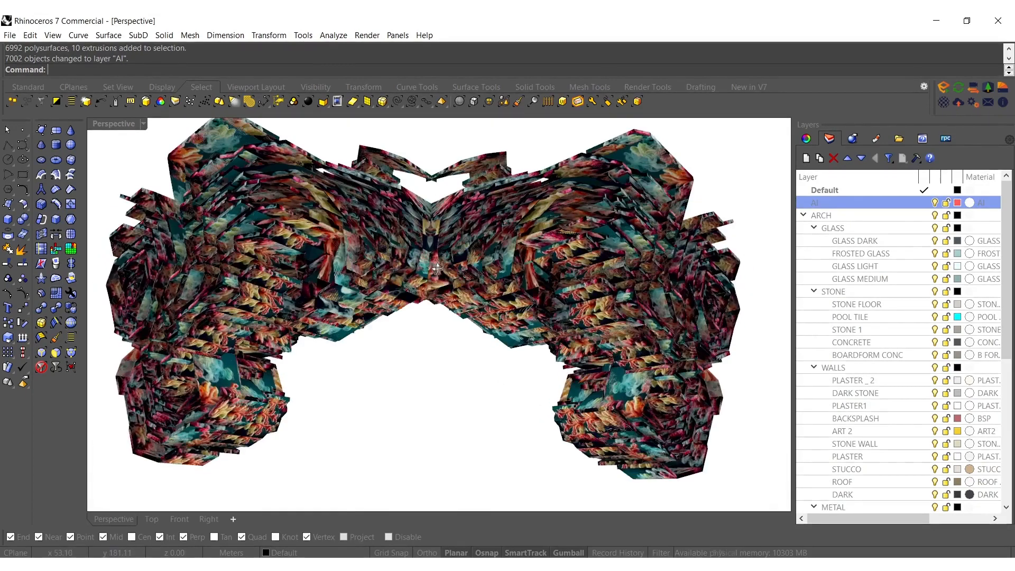
{"action": "scroll", "coordinate": [442, 358], "scroll_direction": "down", "scroll_amount": 8}
Select the whole form, open its texture mapping properties and show the four-viewport layout with the Front view framed
{"action": "left_click_drag", "start_coordinate": [684, 422], "coordinate": [177, 227]}
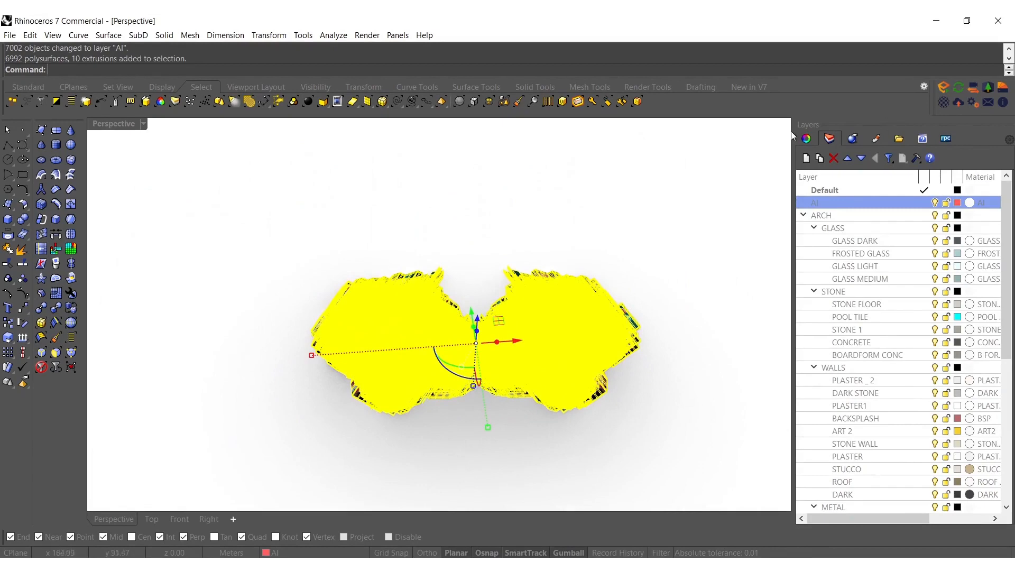
{"action": "left_click", "coordinate": [806, 138]}
{"action": "right_click_drag", "start_coordinate": [621, 282], "coordinate": [612, 225]}
{"action": "double_click", "coordinate": [100, 128]}
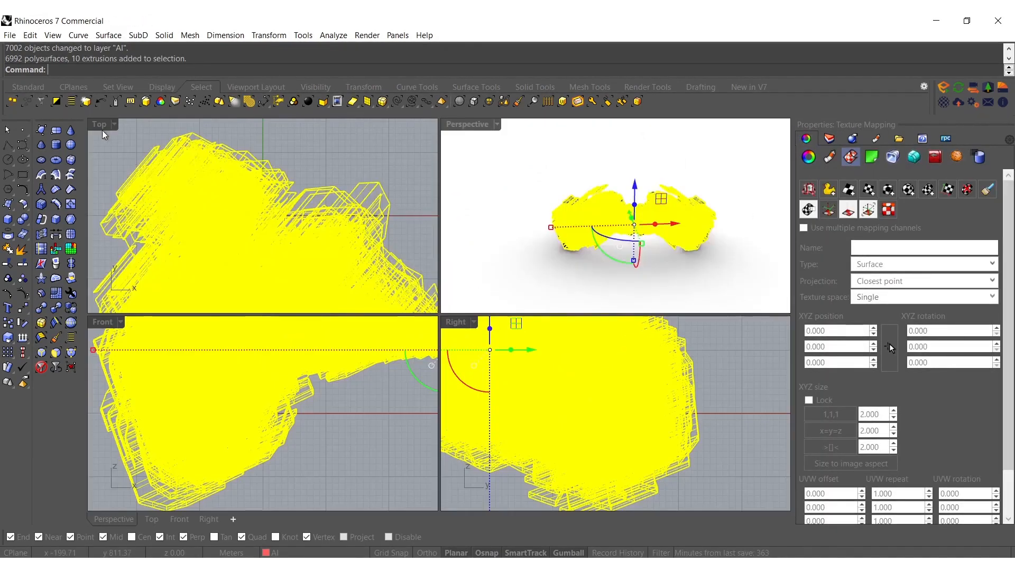
{"action": "scroll", "coordinate": [281, 431], "scroll_direction": "down", "scroll_amount": 6}
{"action": "right_click_drag", "start_coordinate": [294, 431], "coordinate": [229, 460]}
Apply planar mapping from the Front view with the BoundingBox, CPlane and UV options, and inspect the texture in a maximized Perspective view
{"action": "left_click", "coordinate": [888, 190]}
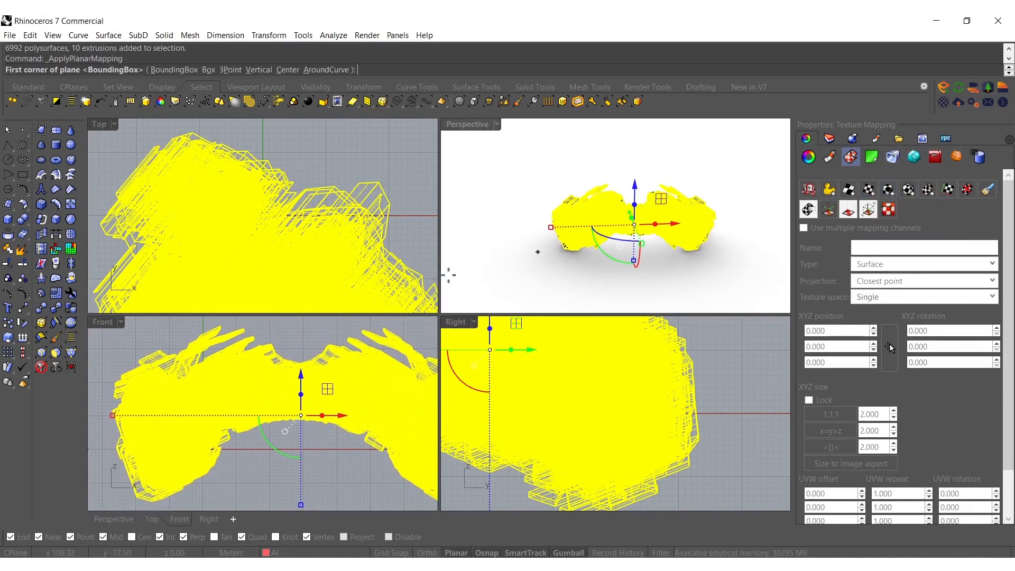
{"action": "right_click_drag", "start_coordinate": [359, 403], "coordinate": [309, 396]}
{"action": "key", "text": "Return"}
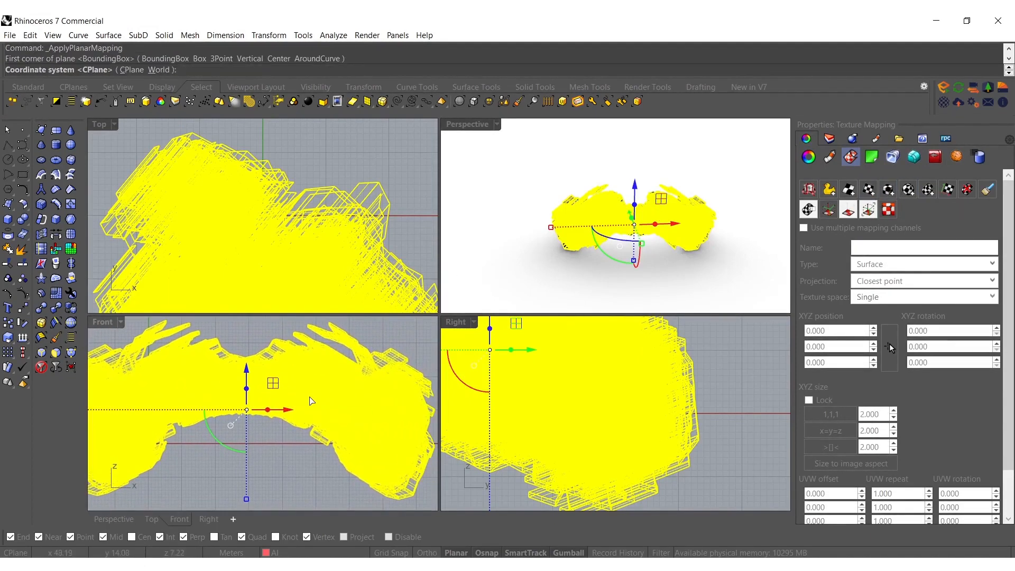
{"action": "key", "text": "Return"}
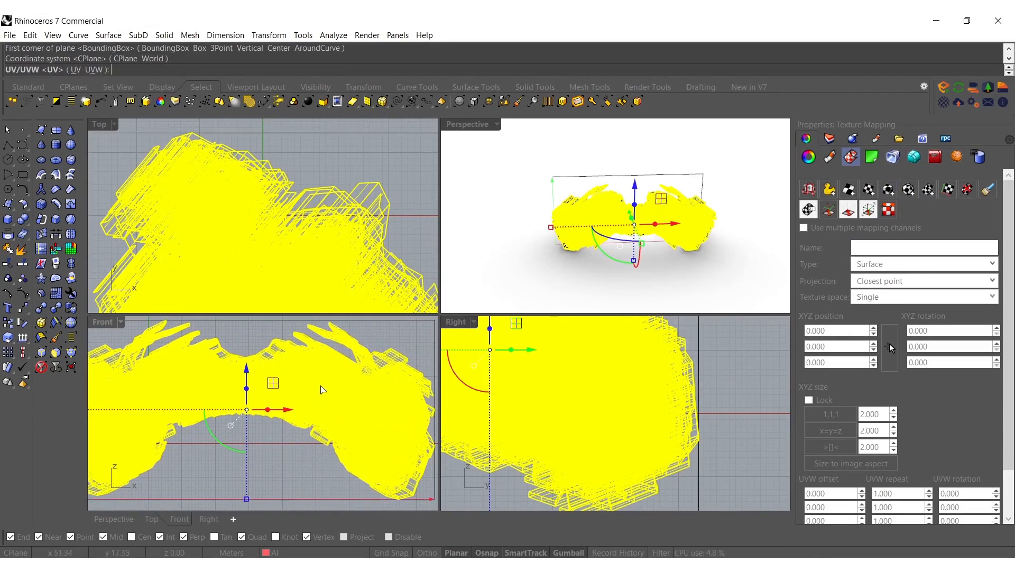
{"action": "key", "text": "Return"}
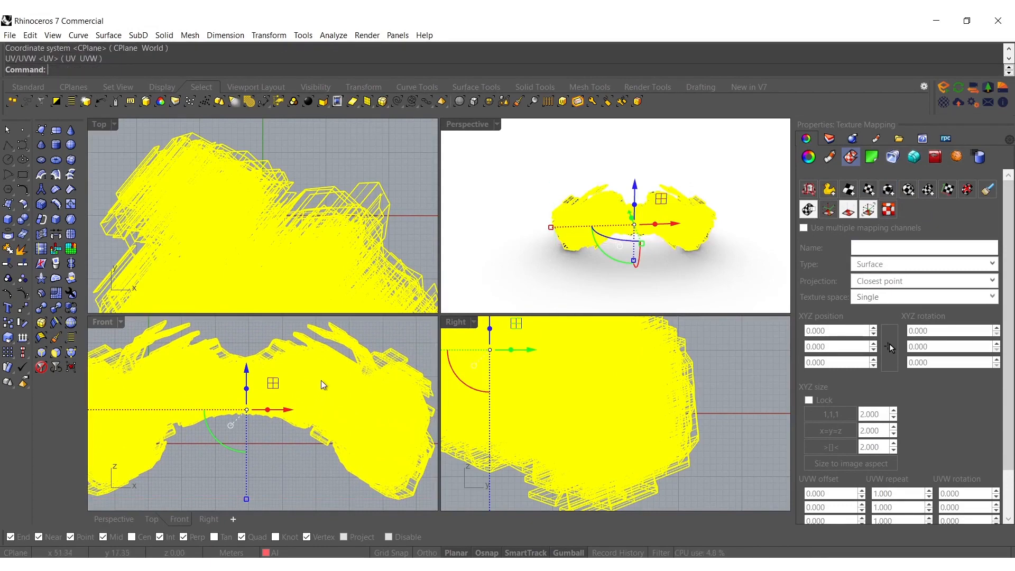
{"action": "left_click", "coordinate": [560, 178]}
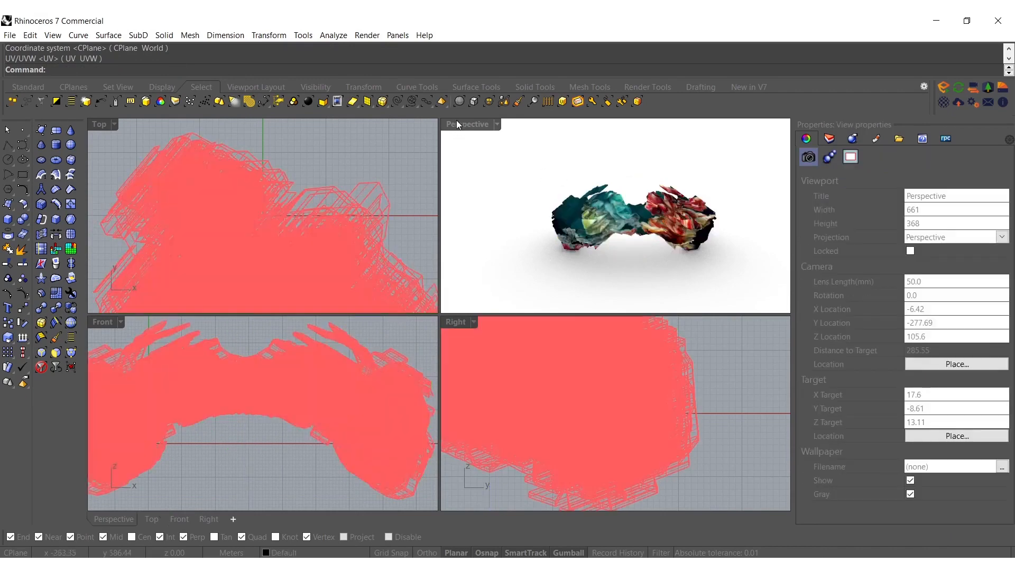
{"action": "double_click", "coordinate": [457, 125]}
{"action": "right_click_drag", "start_coordinate": [489, 312], "coordinate": [503, 355]}
{"action": "scroll", "coordinate": [520, 324], "scroll_direction": "up", "scroll_amount": 4}
{"action": "scroll", "coordinate": [497, 334], "scroll_direction": "down", "scroll_amount": 5}
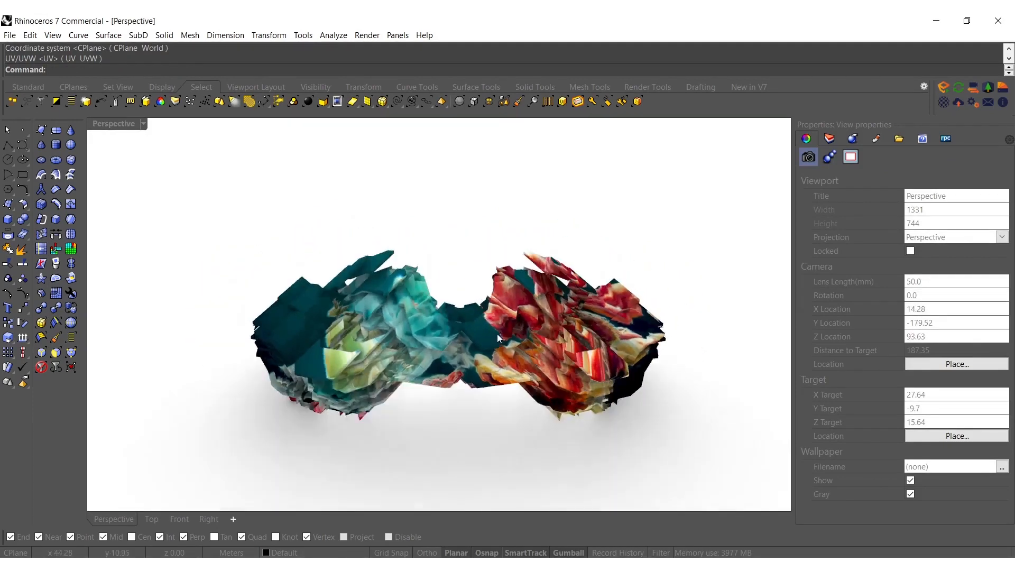
Select the whole form and switch the Perspective viewport to a shaded display mode with the grid
{"action": "left_click_drag", "start_coordinate": [675, 442], "coordinate": [274, 233]}
{"action": "scroll", "coordinate": [429, 322], "scroll_direction": "up", "scroll_amount": 4}
{"action": "right_click_drag", "start_coordinate": [428, 322], "coordinate": [412, 295]}
{"action": "middle_click", "coordinate": [283, 223]}
{"action": "left_click", "coordinate": [311, 220]}
Create meshes from the selected polysurfaces and extrusions, and delete the original objects
{"action": "left_click", "coordinate": [23, 234]}
{"action": "left_click", "coordinate": [422, 312]}
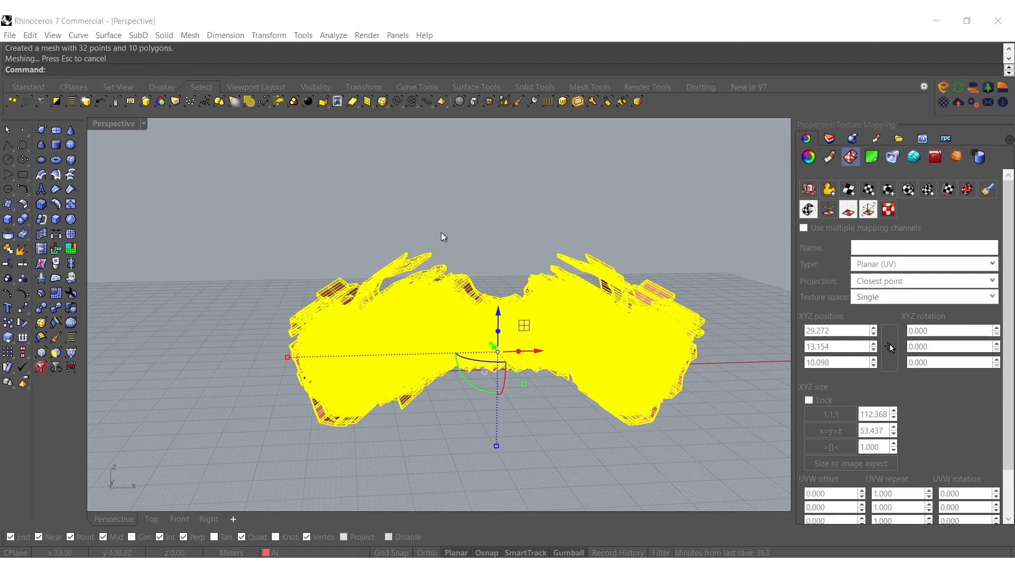
{"action": "key", "text": "Delete"}
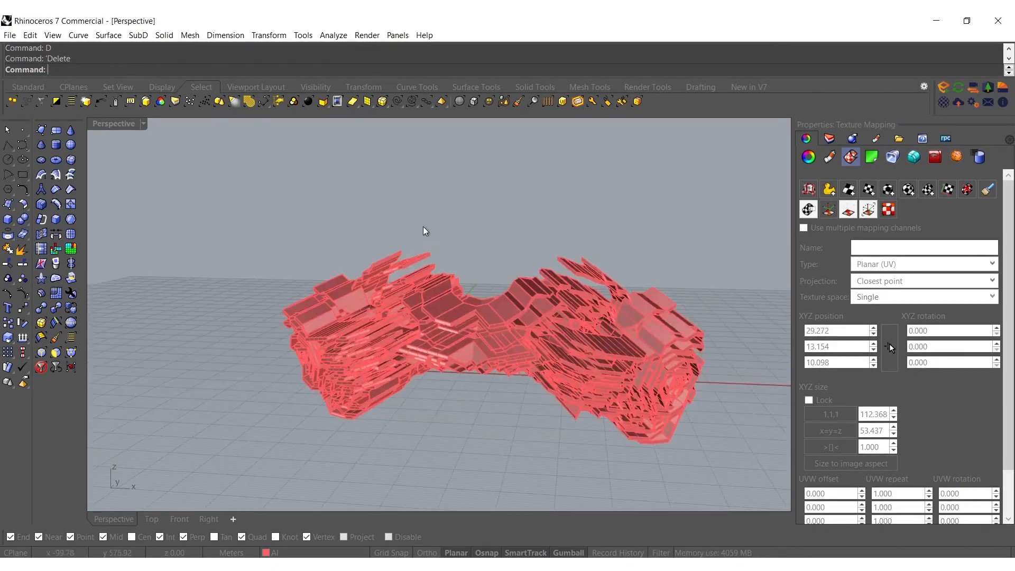
Select all the meshes and join them into a single mesh
{"action": "right_click_drag", "start_coordinate": [421, 227], "coordinate": [477, 269]}
{"action": "scroll", "coordinate": [477, 270], "scroll_direction": "down", "scroll_amount": 4}
{"action": "right_click_drag", "start_coordinate": [538, 310], "coordinate": [527, 325]}
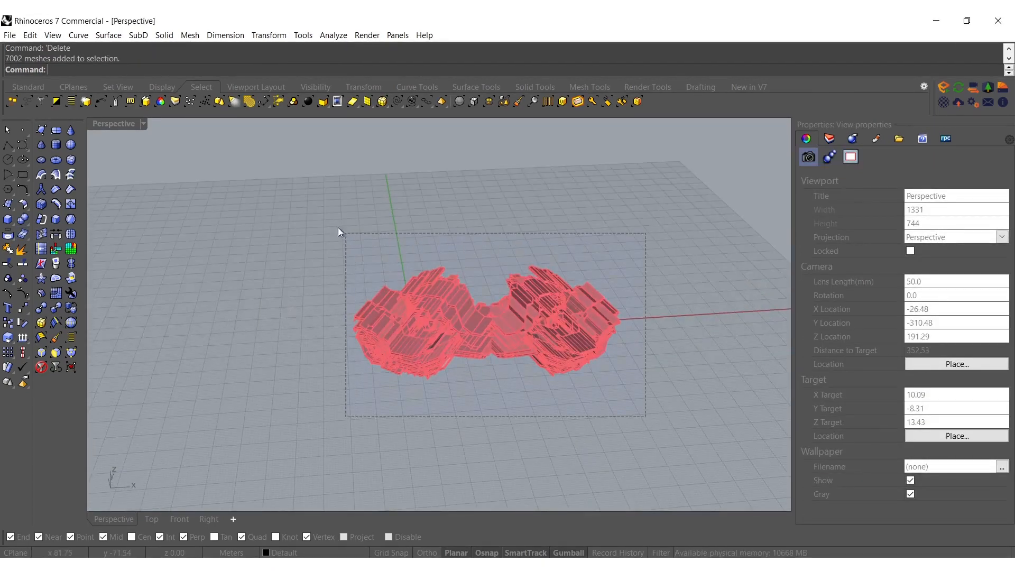
{"action": "left_click_drag", "start_coordinate": [338, 227], "coordinate": [339, 229]}
{"action": "key", "text": "ctrl+j"}
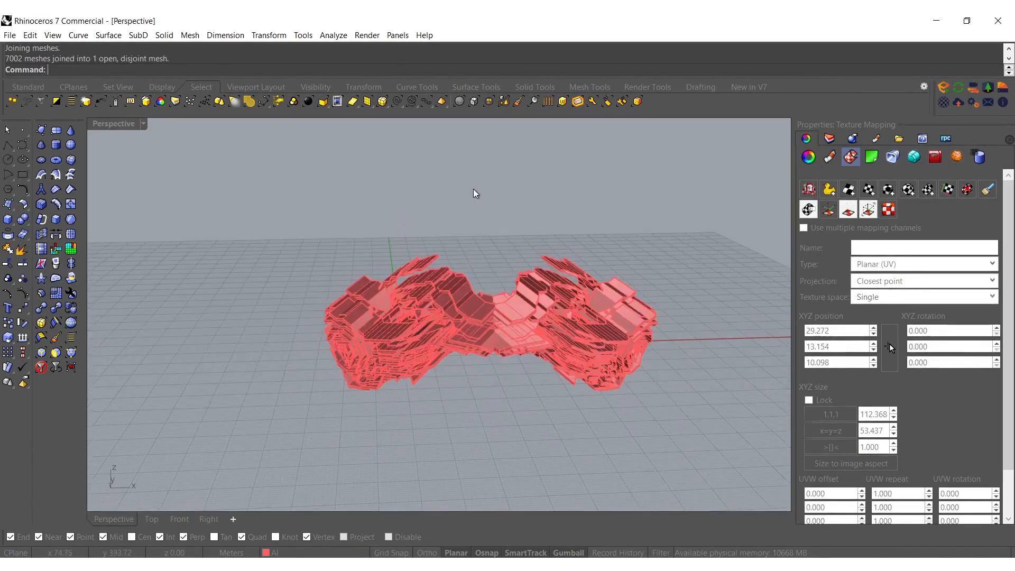
Switch the Perspective viewport to rendered display and view the textured mesh from the front
{"action": "middle_click", "coordinate": [475, 204]}
{"action": "left_click", "coordinate": [448, 215]}
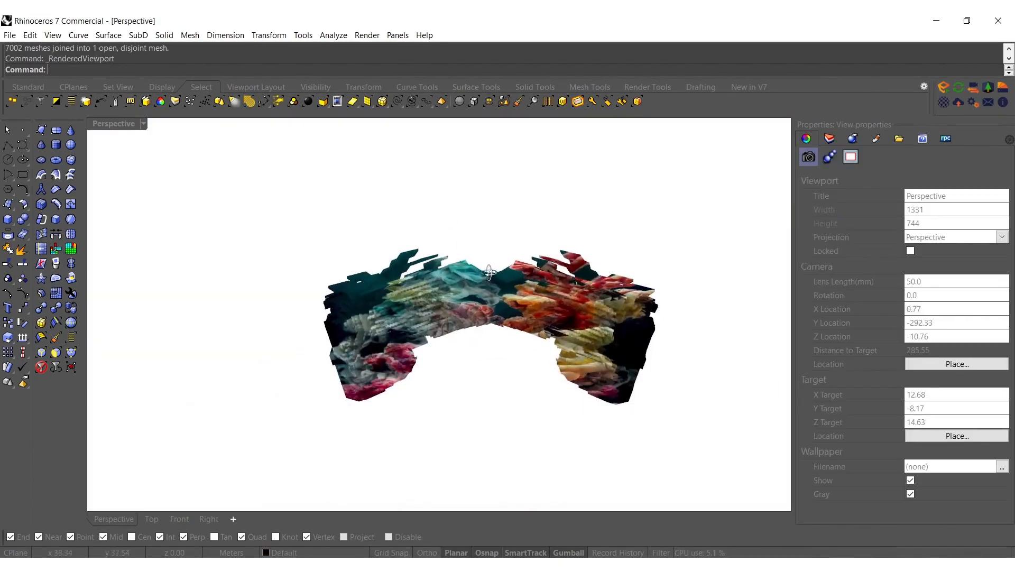
{"action": "scroll", "coordinate": [489, 273], "scroll_direction": "up", "scroll_amount": 5}
{"action": "right_click_drag", "start_coordinate": [503, 309], "coordinate": [479, 267]}
Duplicate the joined mesh a very short distance downward and assign the copy to the layer PLASTER _ 2
{"action": "left_click", "coordinate": [410, 228]}
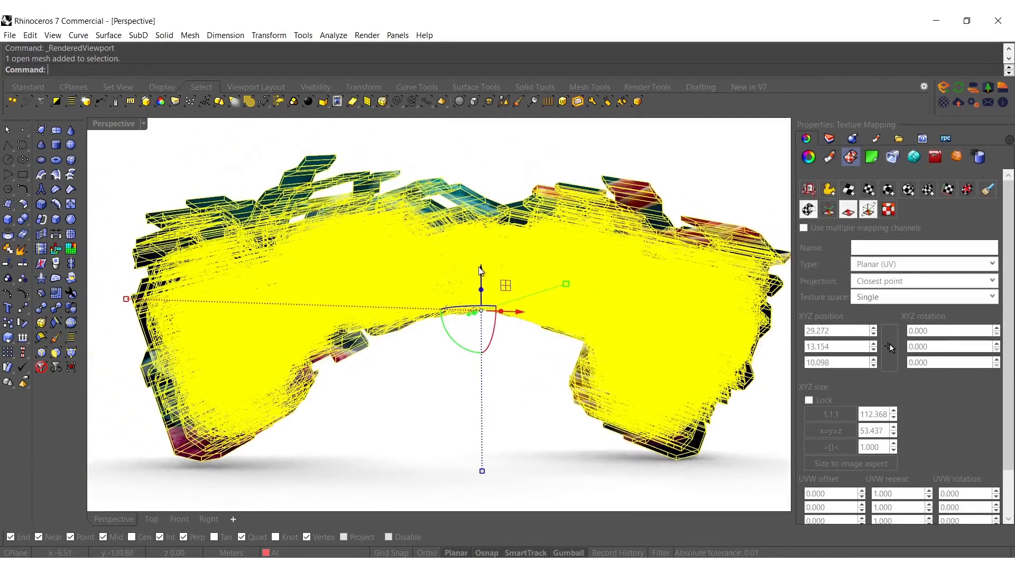
{"action": "left_click_drag", "start_coordinate": [482, 272], "coordinate": [484, 275]}
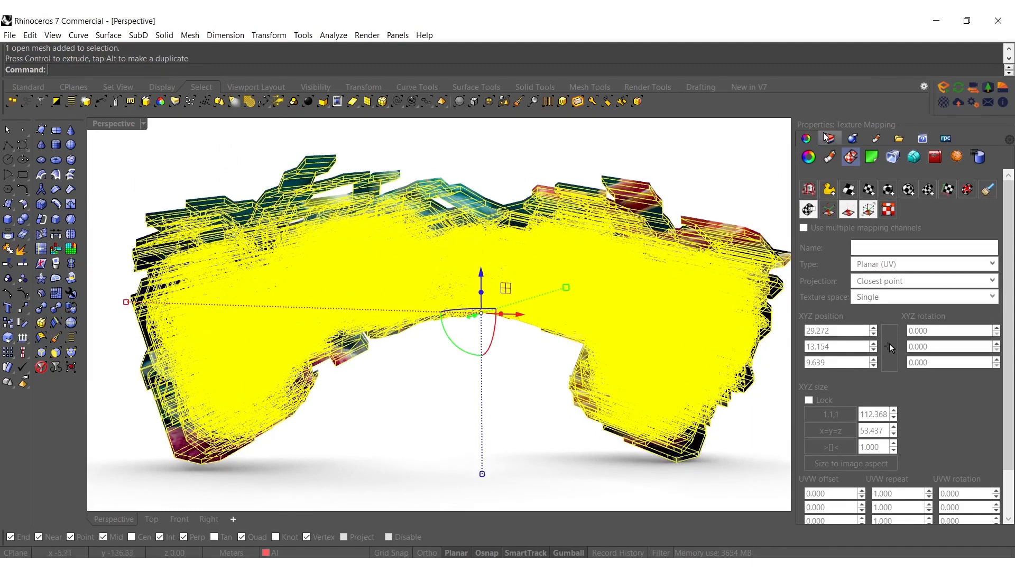
{"action": "left_click", "coordinate": [827, 138]}
{"action": "right_click", "coordinate": [871, 382]}
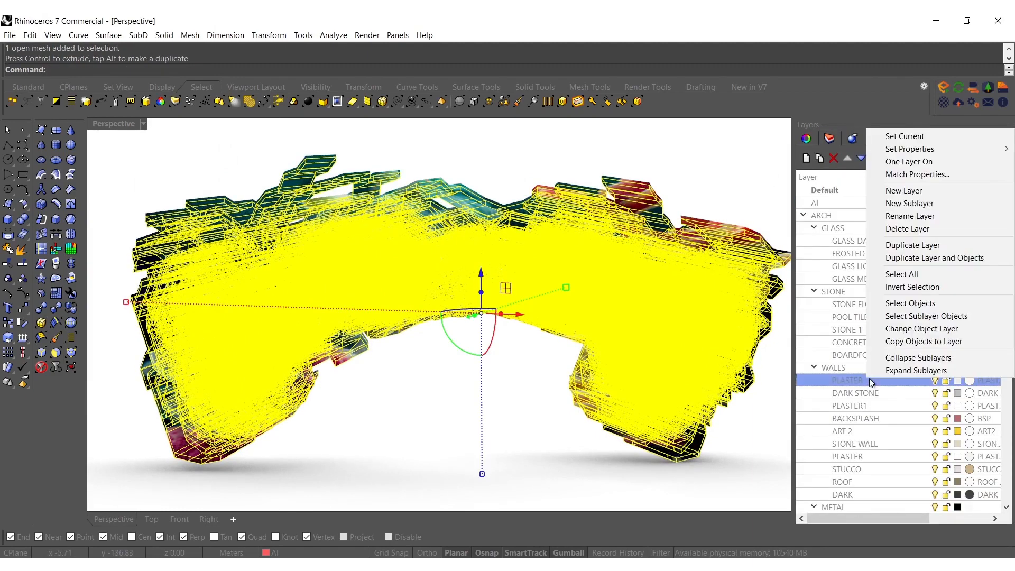
{"action": "left_click", "coordinate": [908, 325]}
{"action": "left_click", "coordinate": [490, 160]}
{"action": "right_click_drag", "start_coordinate": [490, 157], "coordinate": [220, 372]}
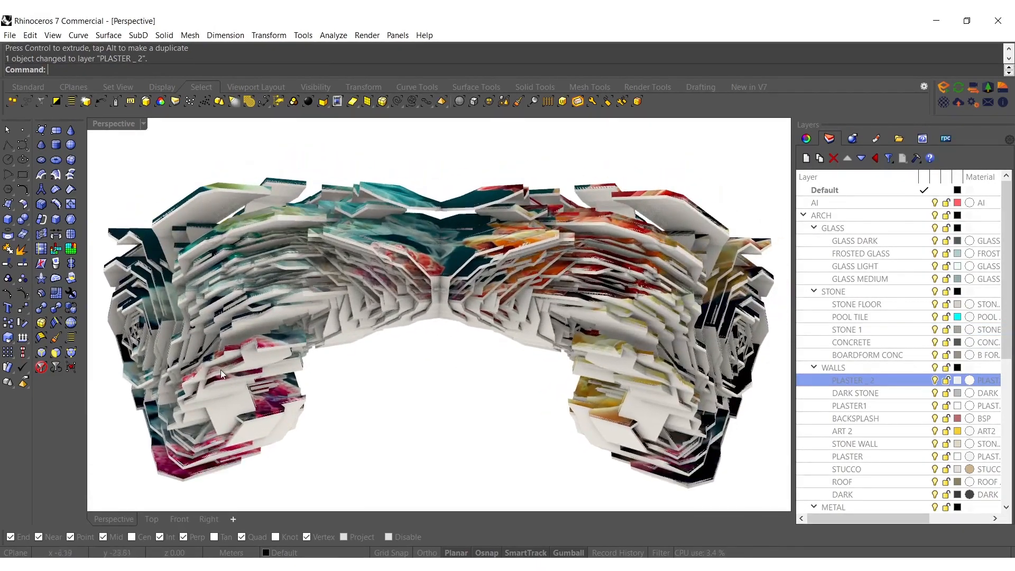
{"action": "right_click_drag", "start_coordinate": [520, 258], "coordinate": [501, 228]}
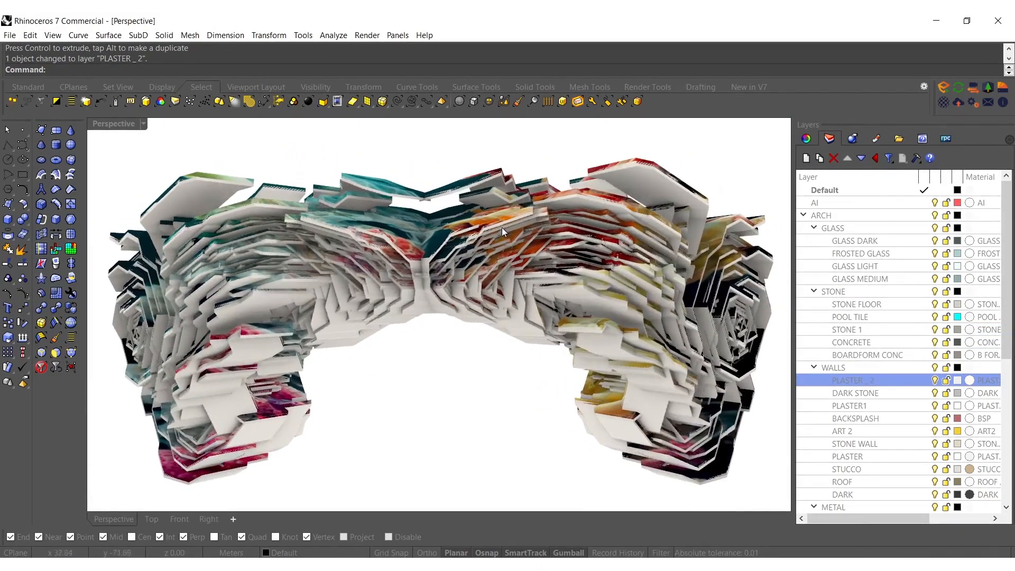
Create a bounding box around both meshes and lock the two meshes
{"action": "right_click_drag", "start_coordinate": [395, 238], "coordinate": [392, 353]}
{"action": "right_click_drag", "start_coordinate": [319, 312], "coordinate": [490, 369]}
{"action": "left_click_drag", "start_coordinate": [490, 369], "coordinate": [424, 453]}
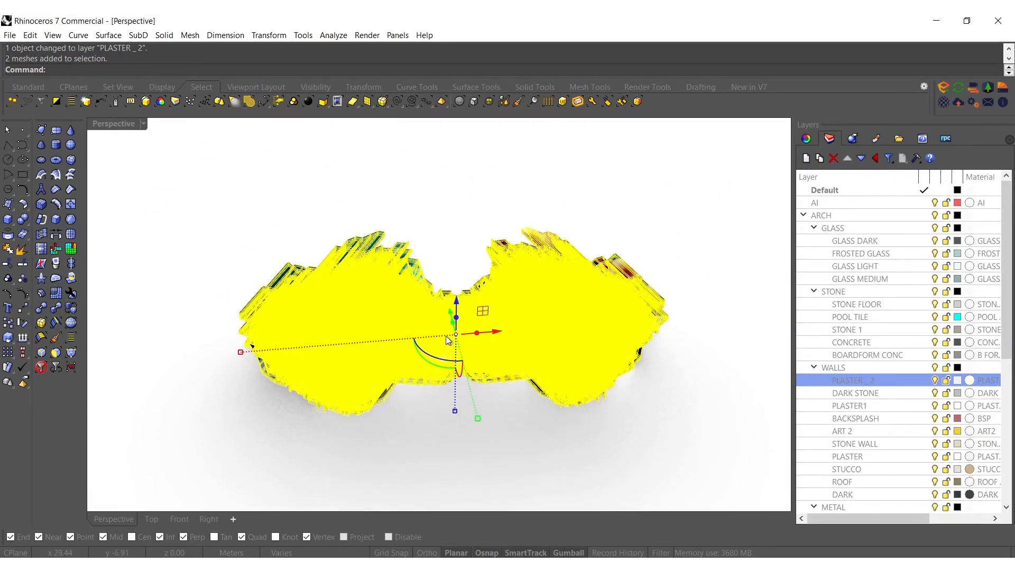
{"action": "type", "text": "Bound"}
{"action": "key", "text": "Return"}
{"action": "right_click_drag", "start_coordinate": [430, 398], "coordinate": [472, 294]}
{"action": "key", "text": "ctrl+l"}
{"action": "right_click_drag", "start_coordinate": [510, 336], "coordinate": [502, 289]}
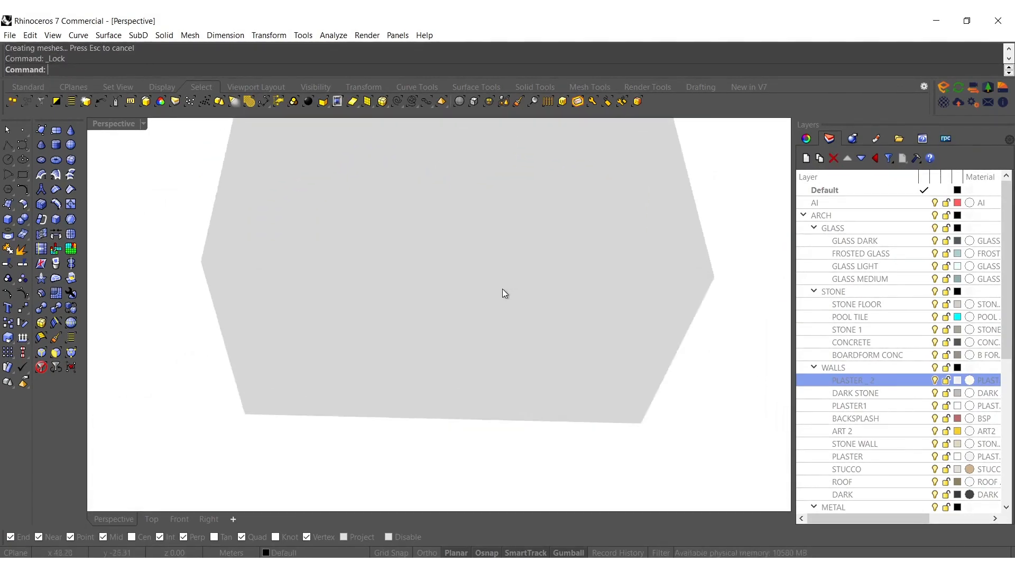
Explode the bounding box and delete all its faces except the bottom one
{"action": "left_click", "coordinate": [499, 290]}
{"action": "middle_click", "coordinate": [499, 290]}
{"action": "type", "text": "D"}
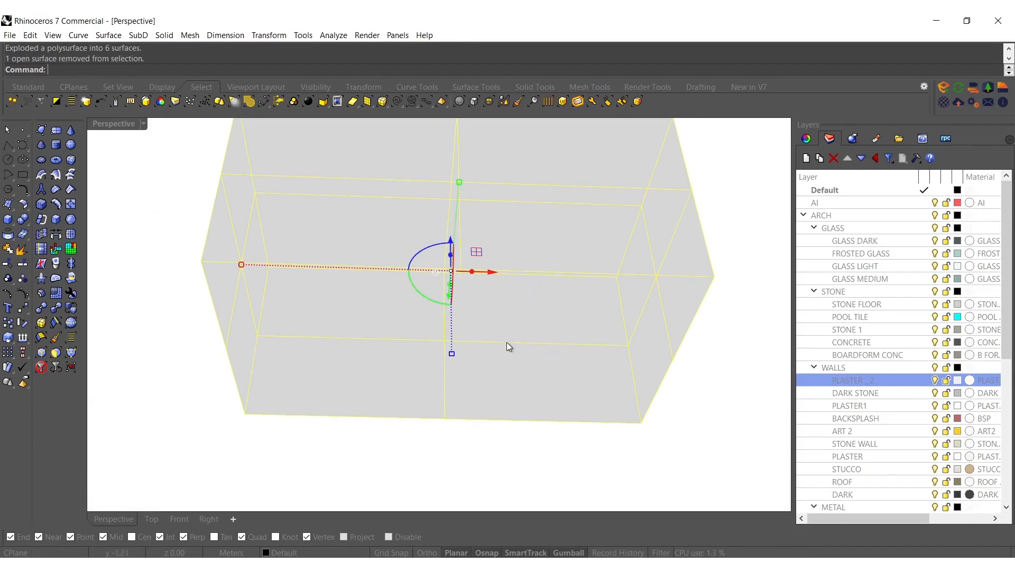
{"action": "key", "text": "Return"}
{"action": "right_click_drag", "start_coordinate": [502, 271], "coordinate": [506, 316]}
{"action": "scroll", "coordinate": [503, 307], "scroll_direction": "up", "scroll_amount": 8}
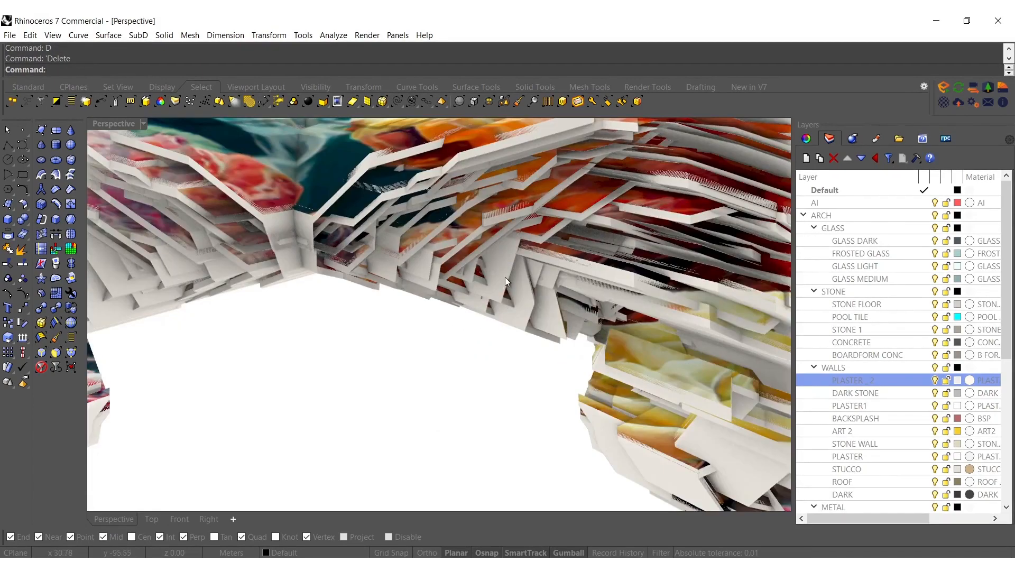
{"action": "scroll", "coordinate": [506, 277], "scroll_direction": "down", "scroll_amount": 8}
{"action": "scroll", "coordinate": [515, 279], "scroll_direction": "down", "scroll_amount": 5}
{"action": "right_click_drag", "start_coordinate": [499, 281], "coordinate": [477, 328]}
Scale the bottom surface up along its length and width into a vast ground plane around the meshes
{"action": "left_click", "coordinate": [503, 379]}
{"action": "scroll", "coordinate": [487, 392], "scroll_direction": "down", "scroll_amount": 8}
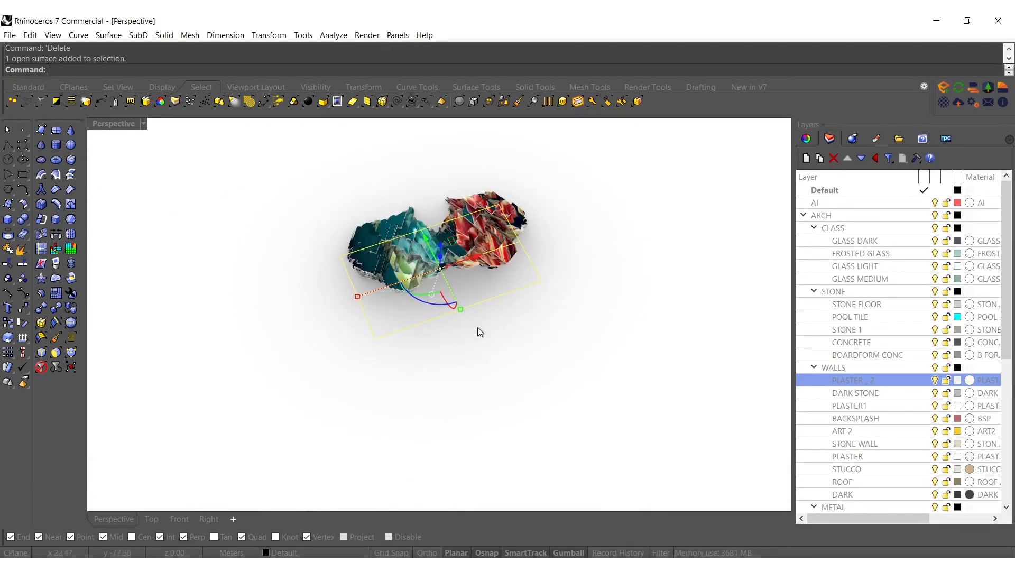
{"action": "left_click_drag", "start_coordinate": [460, 309], "coordinate": [483, 288]}
{"action": "right_click_drag", "start_coordinate": [483, 388], "coordinate": [483, 288], "text": "shift"}
{"action": "left_click_drag", "start_coordinate": [483, 288], "coordinate": [528, 382], "text": "shift"}
{"action": "scroll", "coordinate": [482, 288], "scroll_direction": "down", "scroll_amount": 6, "text": "shift"}
{"action": "scroll", "coordinate": [480, 287], "scroll_direction": "down", "scroll_amount": 7, "text": "shift"}
{"action": "left_click_drag", "start_coordinate": [567, 490], "coordinate": [550, 421], "text": "shift"}
{"action": "right_click_drag", "start_coordinate": [574, 498], "coordinate": [544, 399], "text": "shift"}
{"action": "left_click_drag", "start_coordinate": [550, 421], "coordinate": [565, 443], "text": "shift"}
{"action": "scroll", "coordinate": [493, 278], "scroll_direction": "down", "scroll_amount": 4}
{"action": "right_click_drag", "start_coordinate": [492, 259], "coordinate": [505, 319], "text": "shift"}
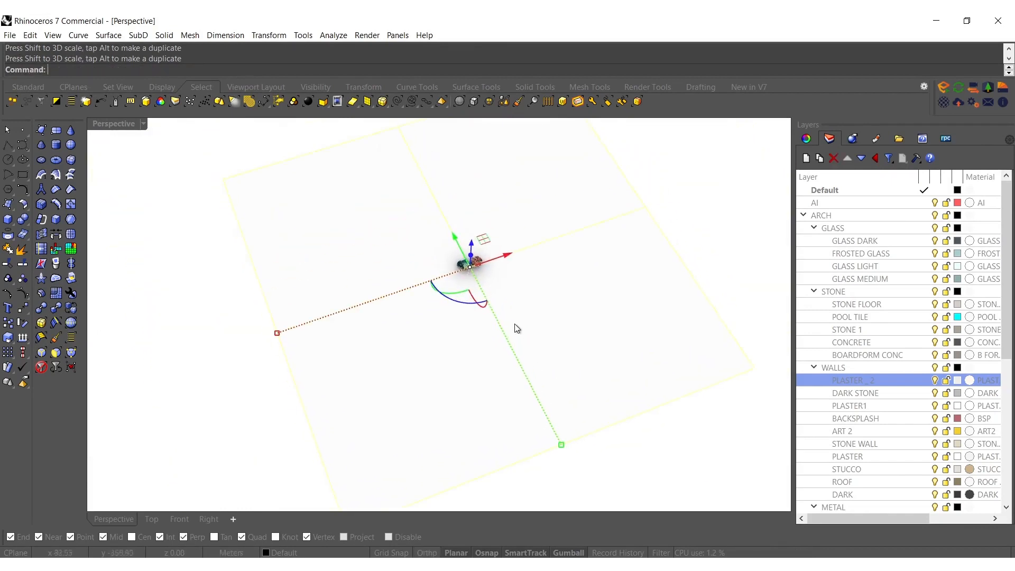
Rebuild the ground surface into a dense grid at degree 3 in U and V, and set the viewport to shaded display
{"action": "type", "text": "Rebuild"}
{"action": "key", "text": "Return"}
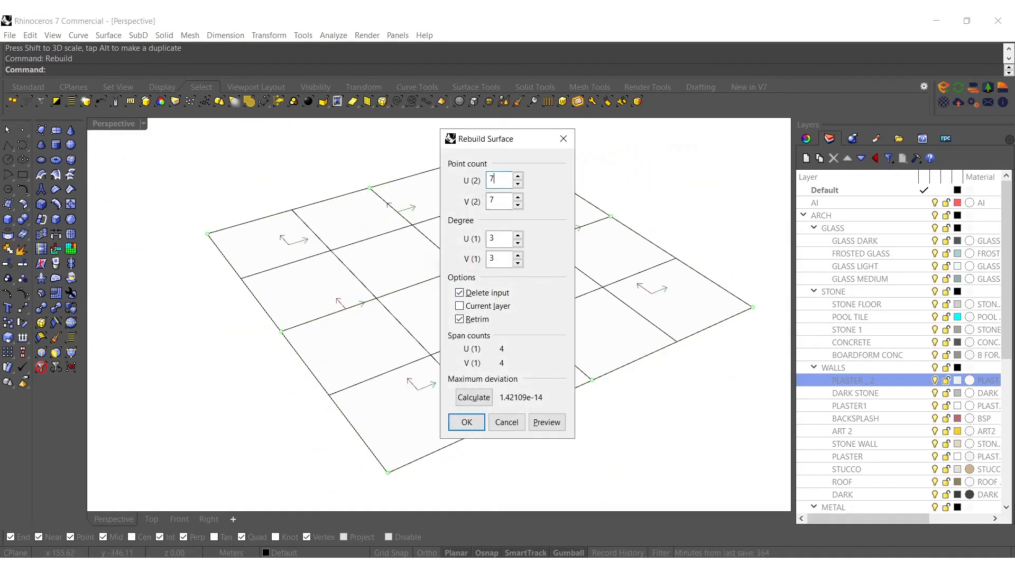
{"action": "left_click", "coordinate": [465, 423]}
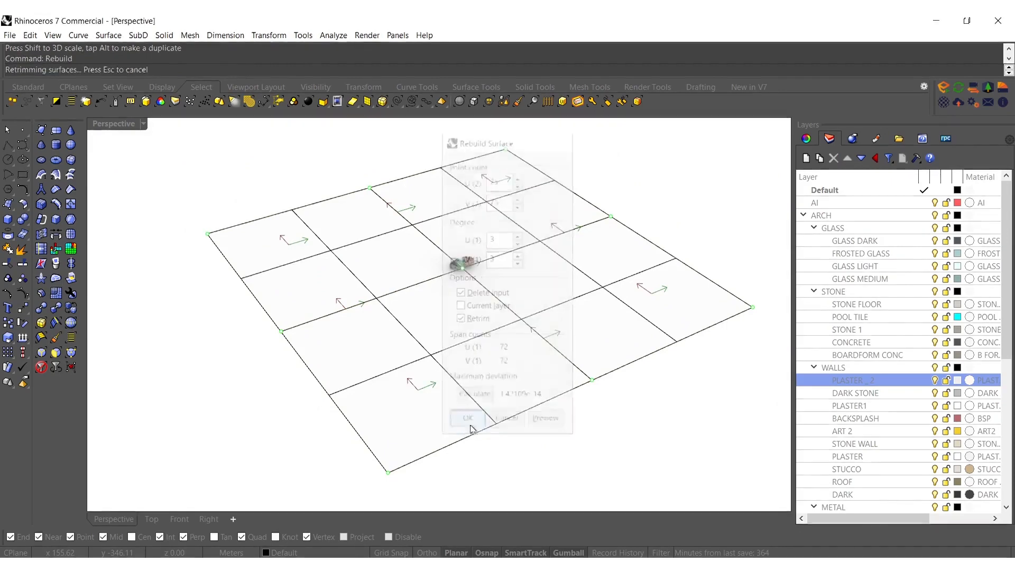
{"action": "right_click_drag", "start_coordinate": [549, 288], "coordinate": [467, 320], "text": "shift"}
{"action": "middle_click", "coordinate": [305, 288]}
{"action": "left_click", "coordinate": [325, 279]}
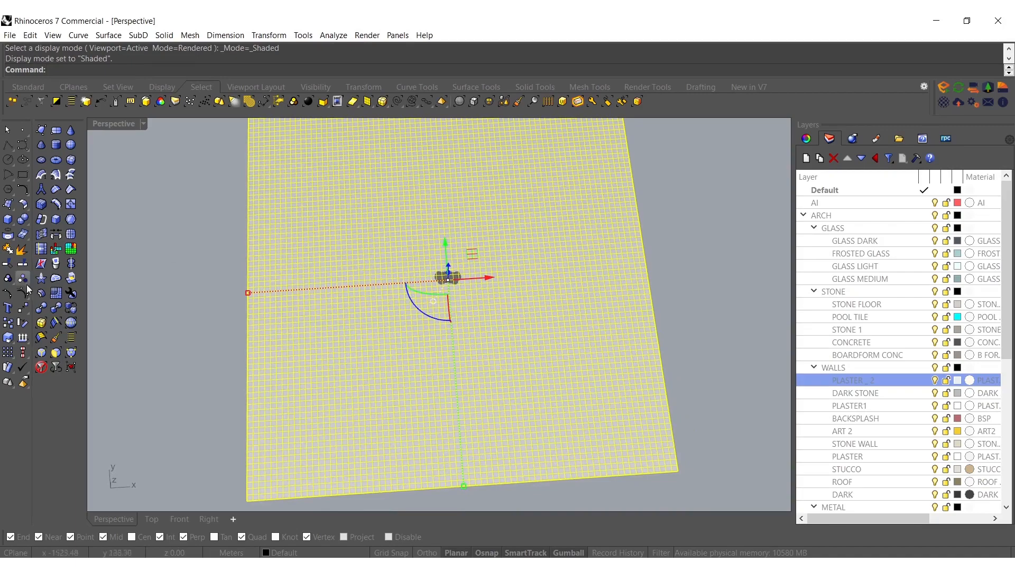
Show the ground surface's control points and brush-select a long S-shaped band of them on the right side of the meshes
{"action": "left_click", "coordinate": [22, 292]}
{"action": "left_click", "coordinate": [518, 102]}
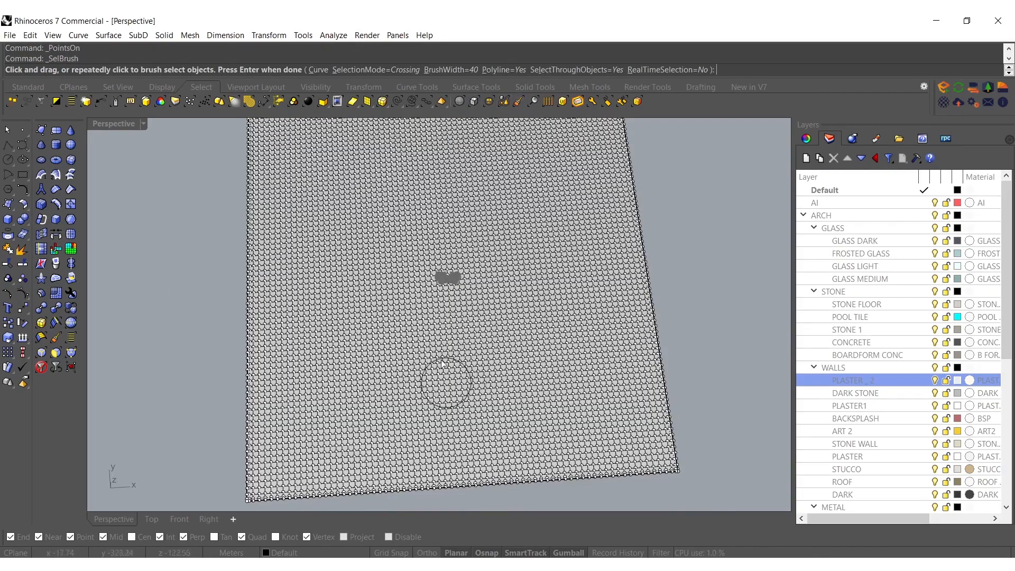
{"action": "mouse_move", "coordinate": [564, 407]}
{"action": "left_mouse_down"}
{"action": "mouse_move", "coordinate": [483, 344]}
{"action": "mouse_move", "coordinate": [476, 170]}
{"action": "mouse_move", "coordinate": [457, 158]}
{"action": "left_mouse_up"}
{"action": "key", "text": "Return"}
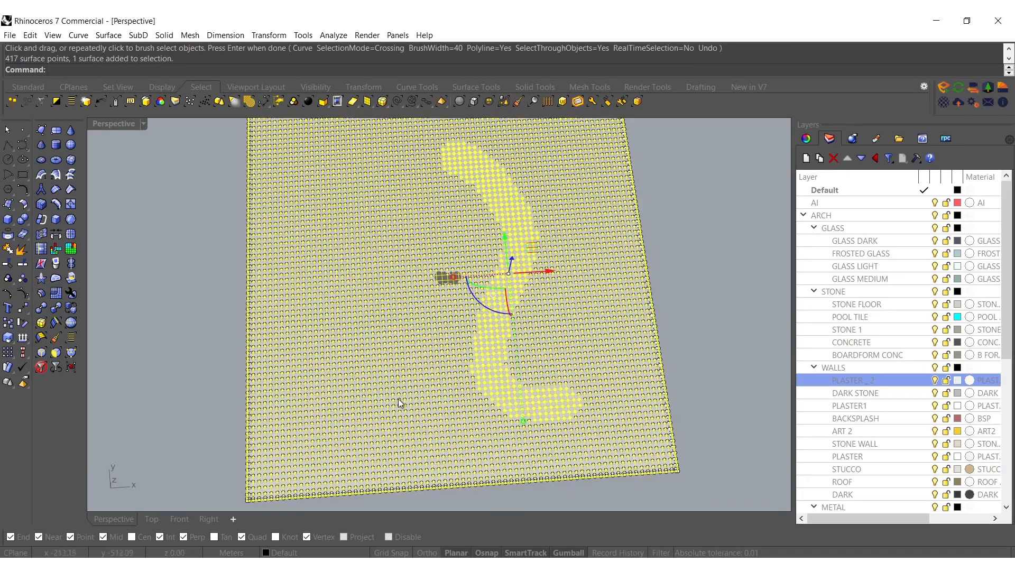
Extend the control point selection with a winding band on the other side and several smaller brushed patches around the meshes
{"action": "key", "text": "Return"}
{"action": "mouse_move", "coordinate": [296, 384]}
{"action": "left_mouse_down"}
{"action": "mouse_move", "coordinate": [375, 296]}
{"action": "mouse_move", "coordinate": [410, 229]}
{"action": "mouse_move", "coordinate": [351, 198]}
{"action": "left_mouse_up"}
{"action": "key", "text": "Return"}
{"action": "right_click_drag", "start_coordinate": [439, 325], "coordinate": [465, 300]}
{"action": "key", "text": "Return"}
{"action": "left_click_drag", "start_coordinate": [549, 300], "coordinate": [545, 320]}
{"action": "key", "text": "Return"}
{"action": "key", "text": "Return"}
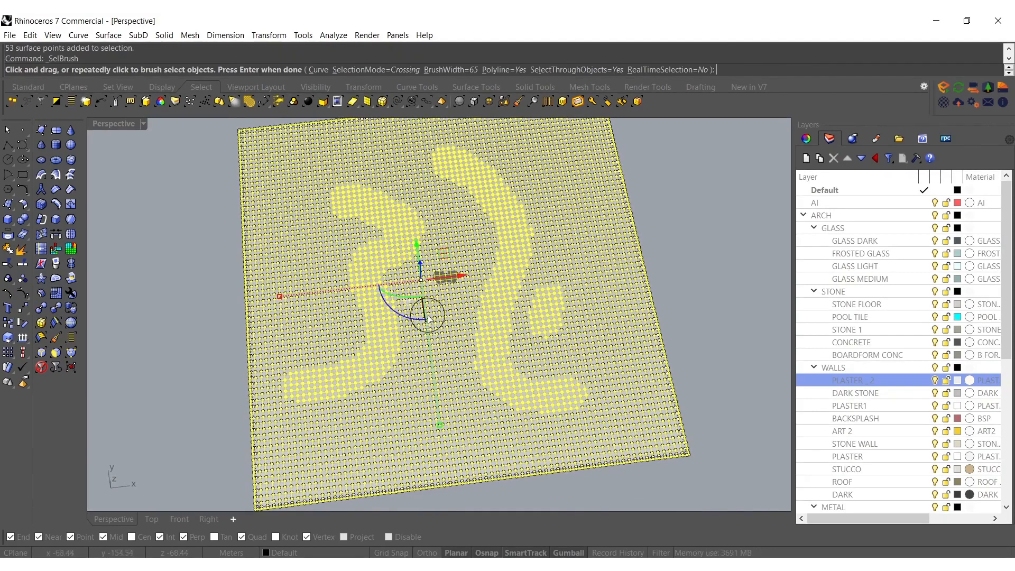
{"action": "left_click_drag", "start_coordinate": [417, 296], "coordinate": [441, 365]}
{"action": "key", "text": "Return"}
{"action": "key", "text": "Return"}
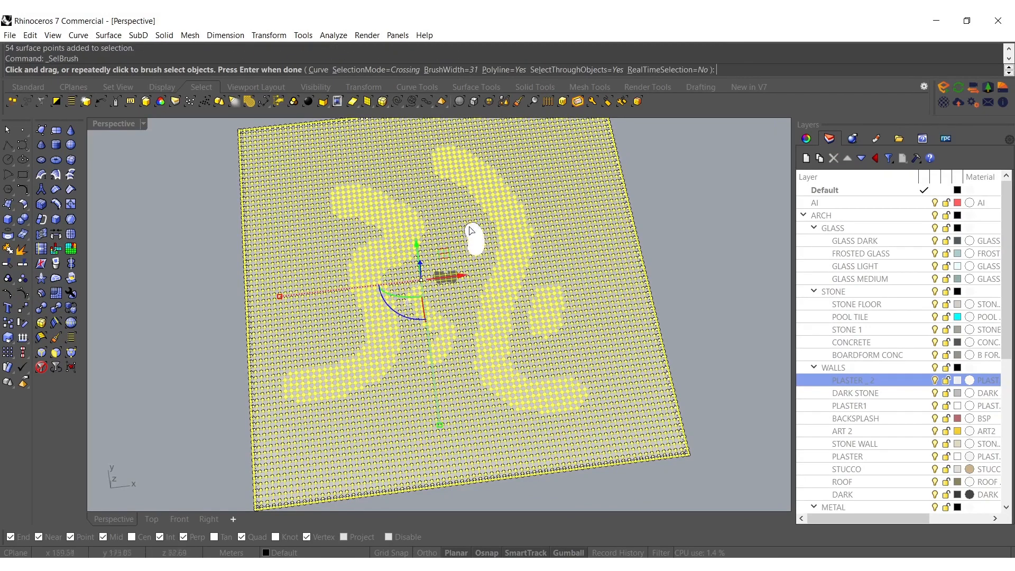
{"action": "left_click_drag", "start_coordinate": [472, 230], "coordinate": [449, 222]}
{"action": "key", "text": "Return"}
{"action": "key", "text": "Return"}
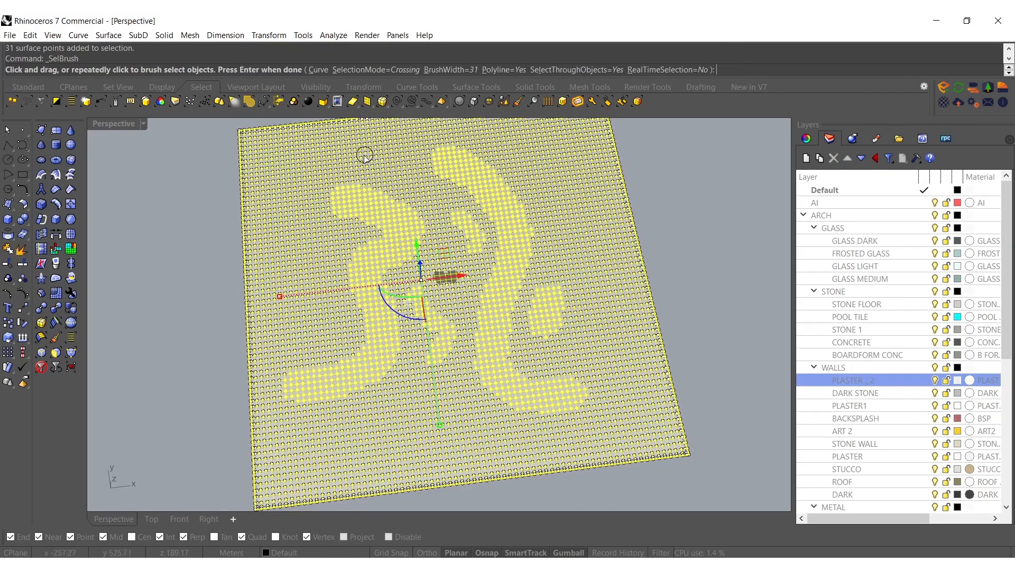
{"action": "mouse_move", "coordinate": [360, 150]}
{"action": "left_mouse_down"}
{"action": "mouse_move", "coordinate": [341, 148]}
{"action": "mouse_move", "coordinate": [404, 149]}
{"action": "left_mouse_up"}
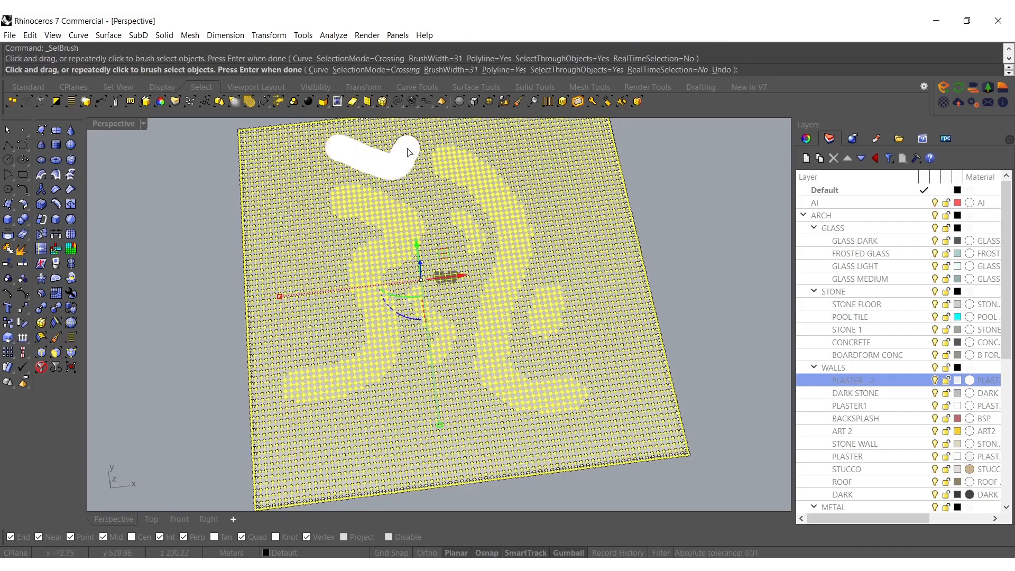
{"action": "key", "text": "Return"}
{"action": "key", "text": "Return"}
{"action": "left_click_drag", "start_coordinate": [472, 418], "coordinate": [378, 423]}
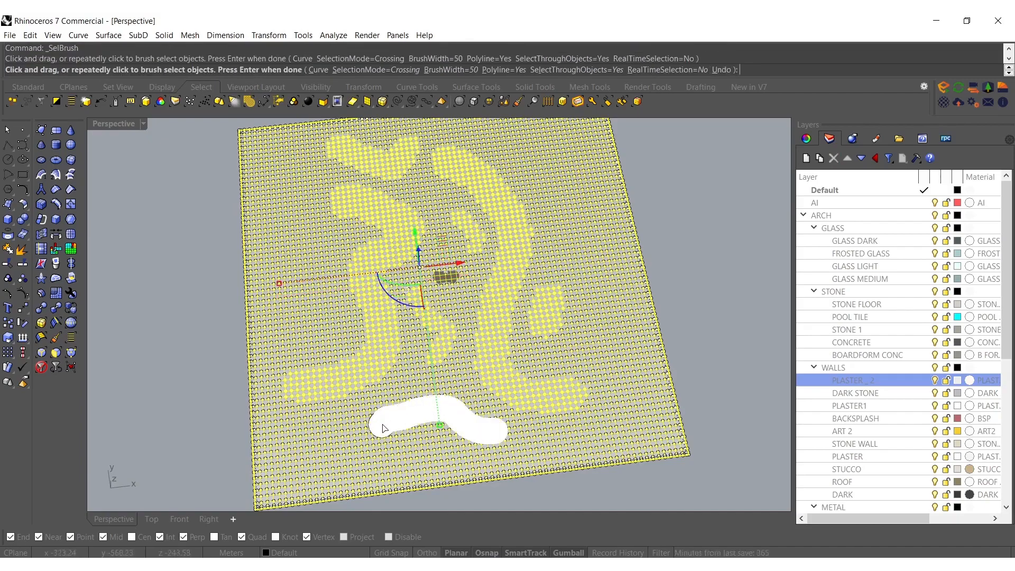
{"action": "key", "text": "Return"}
Raise the selected control points about 20 m to form hills in the ground surface
{"action": "scroll", "coordinate": [454, 339], "scroll_direction": "up", "scroll_amount": 5}
{"action": "right_click_drag", "start_coordinate": [454, 339], "coordinate": [457, 293]}
{"action": "left_click_drag", "start_coordinate": [446, 285], "coordinate": [447, 276]}
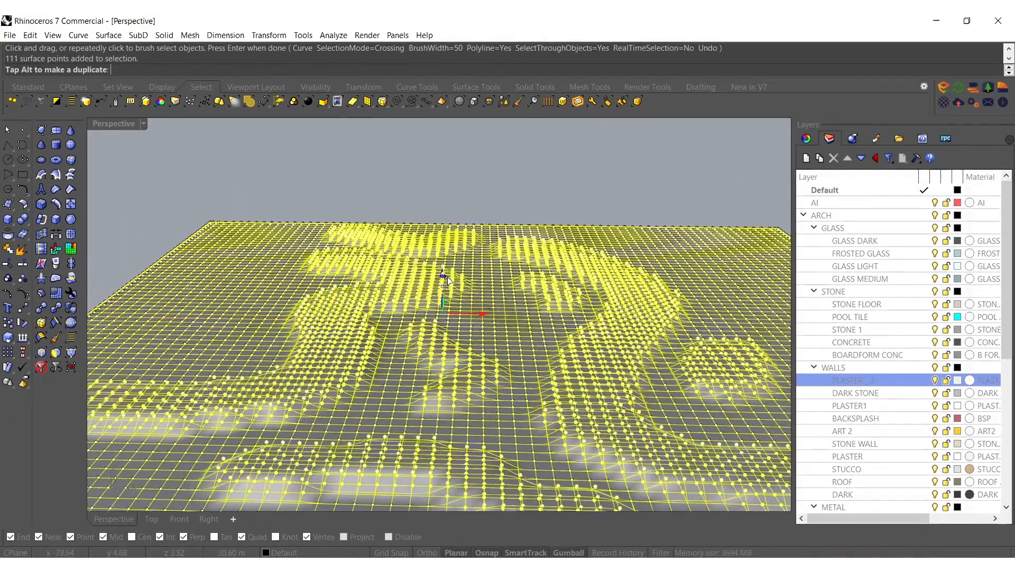
{"action": "right_click_drag", "start_coordinate": [447, 276], "coordinate": [502, 290]}
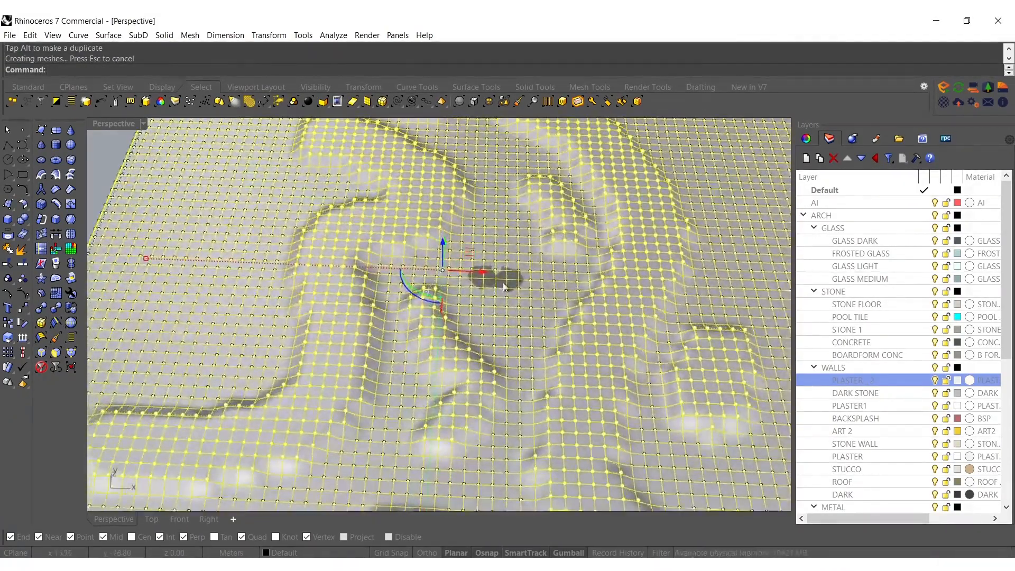
Brush-select the control points beneath the locked meshes, change their height, and leave control point editing
{"action": "scroll", "coordinate": [499, 288], "scroll_direction": "up", "scroll_amount": 7}
{"action": "left_click", "coordinate": [478, 327]}
{"action": "right_click_drag", "start_coordinate": [478, 324], "coordinate": [480, 362]}
{"action": "right_click", "coordinate": [482, 313]}
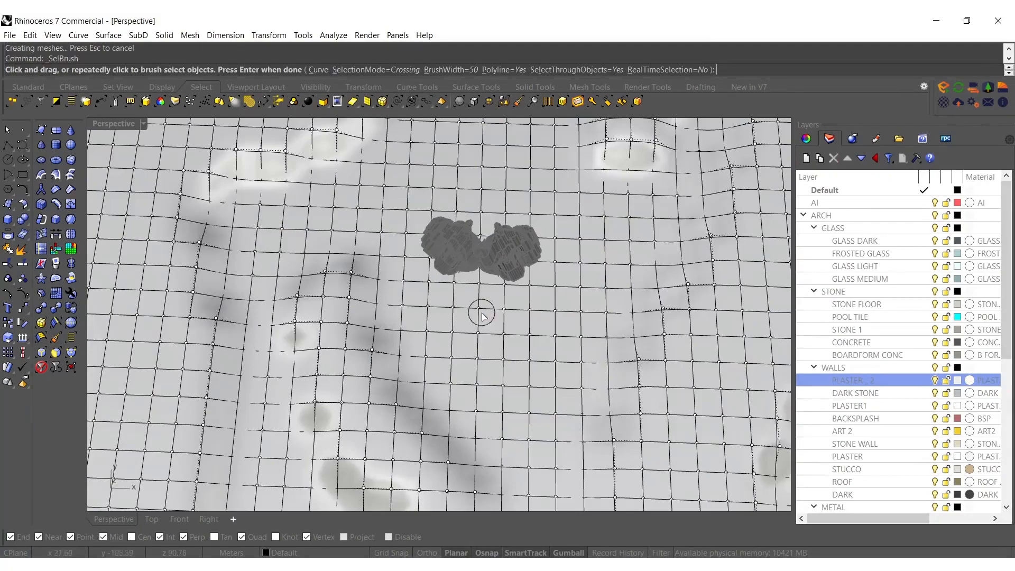
{"action": "mouse_move", "coordinate": [480, 292]}
{"action": "left_mouse_down"}
{"action": "mouse_move", "coordinate": [473, 251]}
{"action": "mouse_move", "coordinate": [493, 263]}
{"action": "left_mouse_up"}
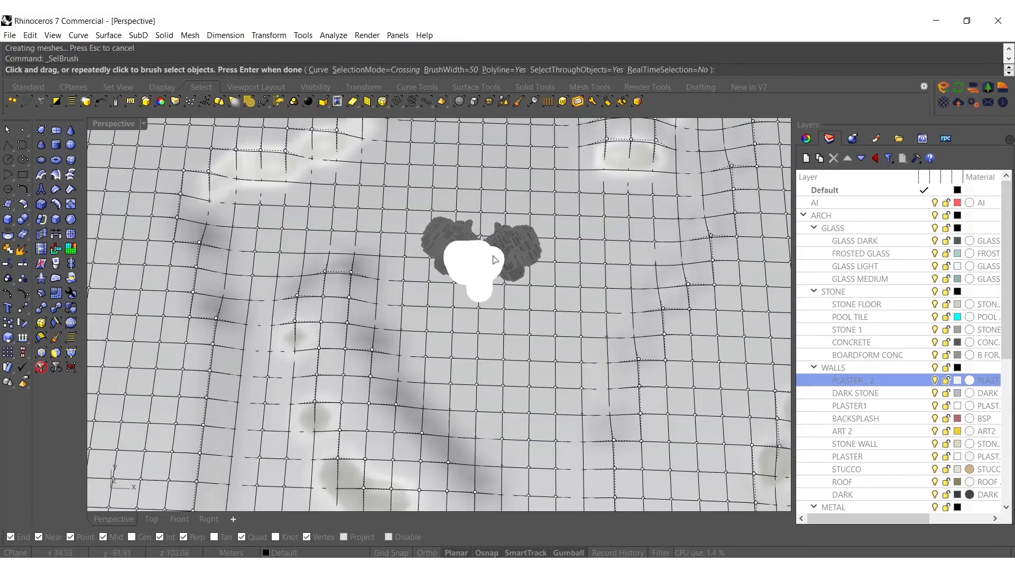
{"action": "key", "text": "Return"}
{"action": "right_click_drag", "start_coordinate": [479, 274], "coordinate": [440, 335]}
{"action": "left_click_drag", "start_coordinate": [441, 335], "coordinate": [462, 369]}
{"action": "right_click_drag", "start_coordinate": [463, 369], "coordinate": [482, 306]}
{"action": "scroll", "coordinate": [483, 306], "scroll_direction": "down", "scroll_amount": 5}
{"action": "key", "text": "Escape"}
{"action": "key", "text": "Escape"}
Smooth the terrain surface in X, Y and Z with fixed boundaries, world coordinates and 100 smooth steps
{"action": "left_click", "coordinate": [558, 264]}
{"action": "type", "text": "Smooth"}
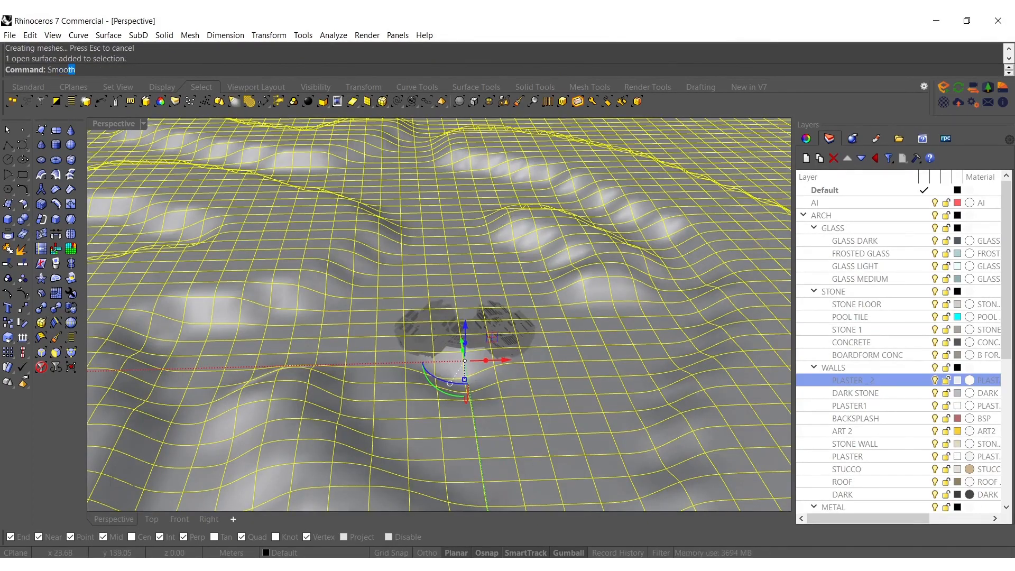
{"action": "key", "text": "Return"}
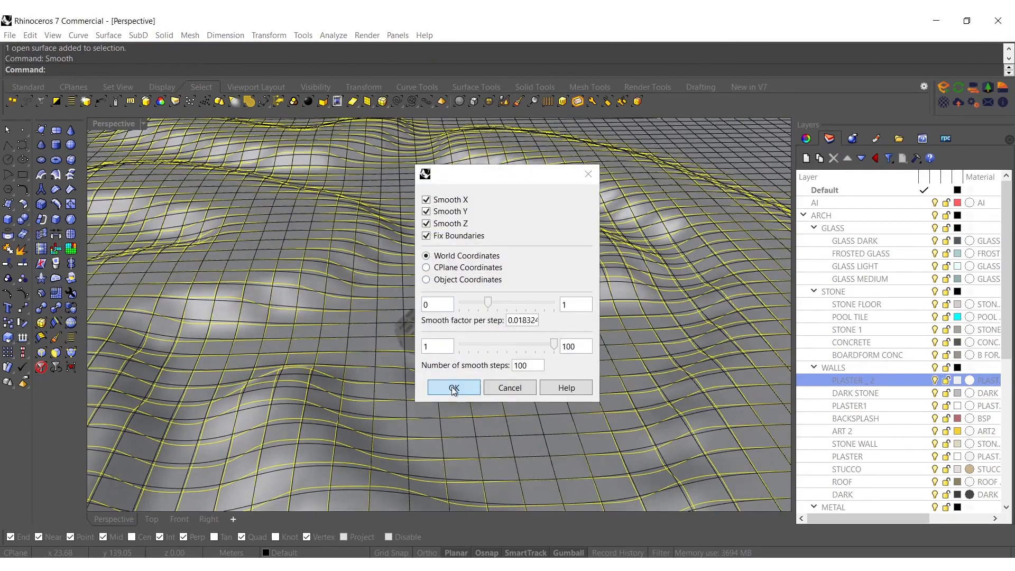
{"action": "left_click", "coordinate": [454, 387]}
{"action": "right_click_drag", "start_coordinate": [456, 402], "coordinate": [481, 453]}
{"action": "key", "text": "Escape"}
Assign the terrain surface to the SAND layer under LANDSCAPE
{"action": "left_click", "coordinate": [538, 439]}
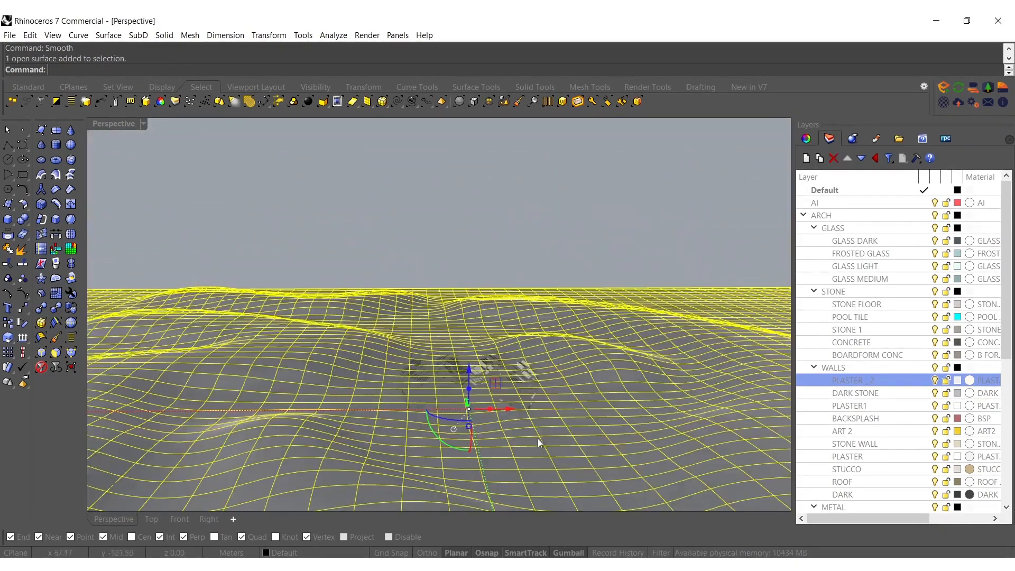
{"action": "scroll", "coordinate": [840, 412], "scroll_direction": "down", "scroll_amount": 6}
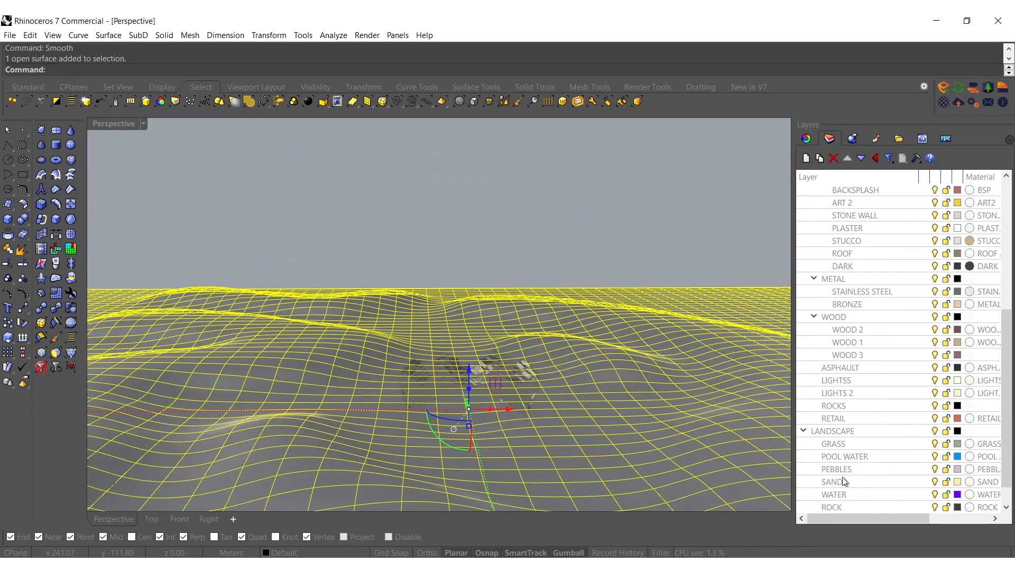
{"action": "right_click", "coordinate": [842, 479]}
{"action": "left_click", "coordinate": [864, 429]}
Set the Perspective viewport to rendered display and unlock the two meshes
{"action": "scroll", "coordinate": [544, 351], "scroll_direction": "up", "scroll_amount": 3}
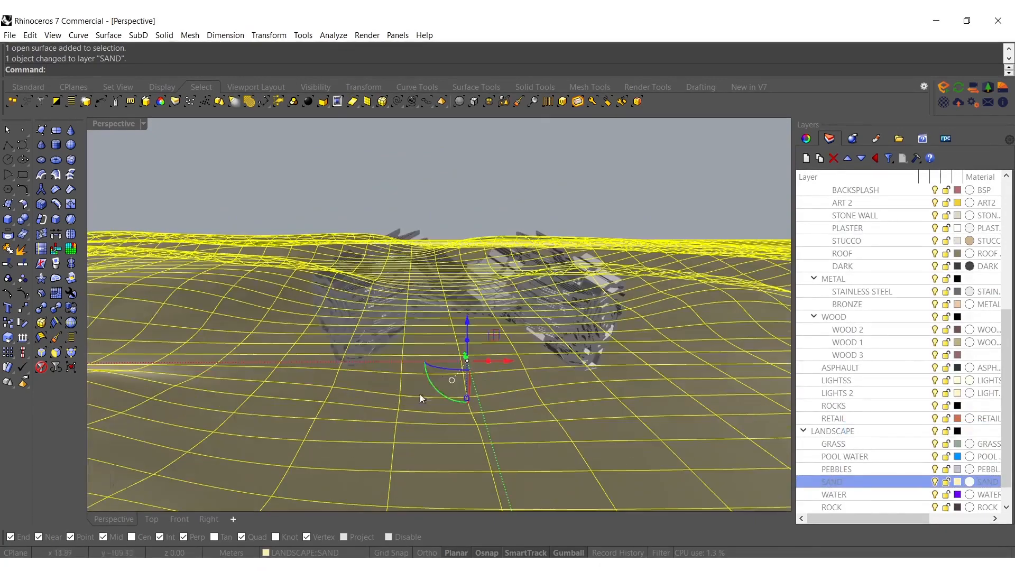
{"action": "left_click", "coordinate": [412, 369]}
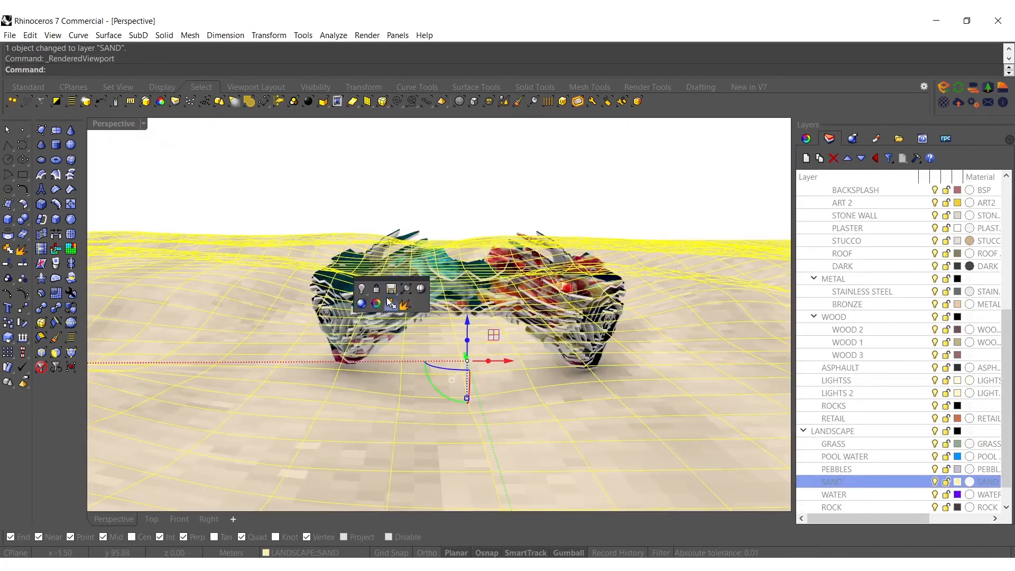
{"action": "right_click", "coordinate": [376, 290]}
{"action": "right_click_drag", "start_coordinate": [450, 290], "coordinate": [425, 297], "text": "shift"}
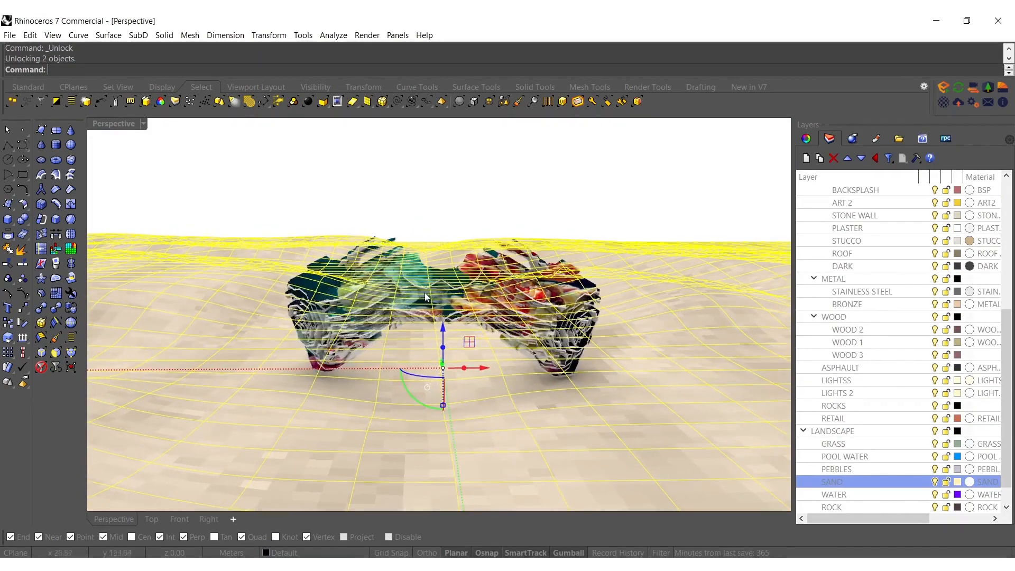
Raise the sand terrain slightly under the base of the meshes and clear the selection
{"action": "mouse_move", "coordinate": [445, 334]}
{"action": "left_mouse_down"}
{"action": "mouse_move", "coordinate": [446, 307]}
{"action": "mouse_move", "coordinate": [447, 319]}
{"action": "left_mouse_up"}
{"action": "right_click_drag", "start_coordinate": [450, 344], "coordinate": [450, 324]}
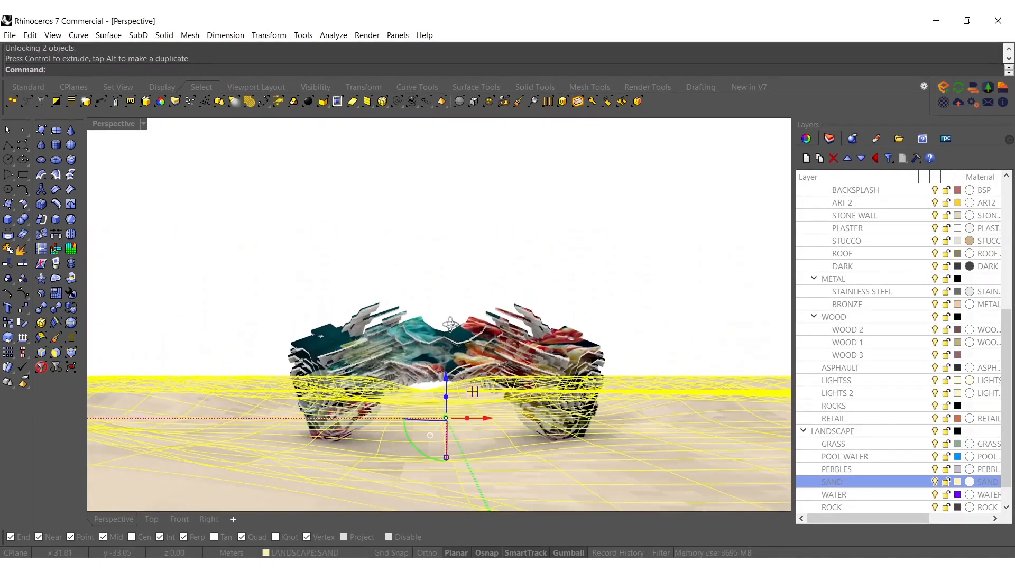
{"action": "scroll", "coordinate": [455, 397], "scroll_direction": "up", "scroll_amount": 4}
{"action": "key", "text": "Escape"}
{"action": "scroll", "coordinate": [491, 418], "scroll_direction": "up", "scroll_amount": 6}
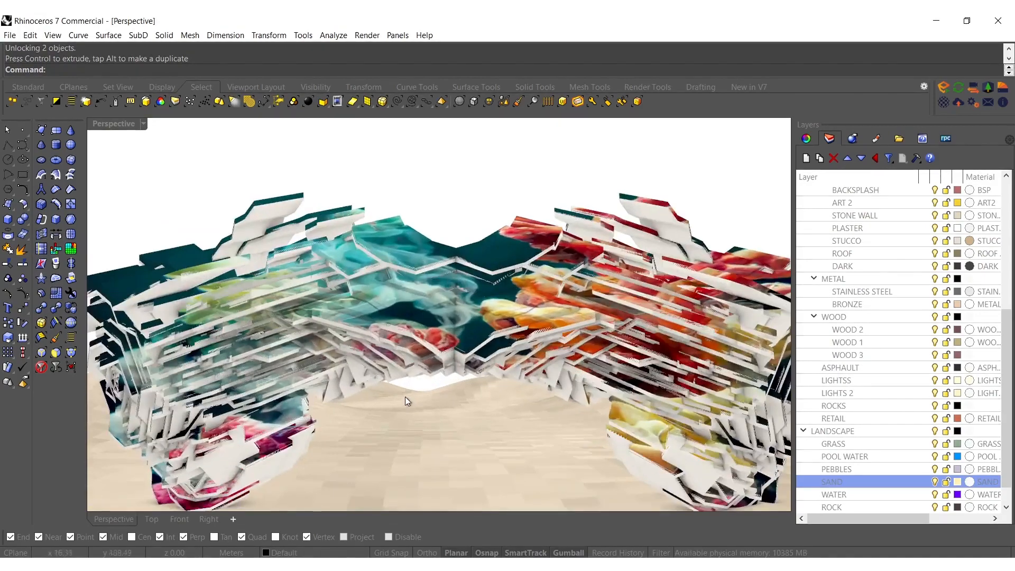
Lower the two meshes slightly into the sand terrain and clear the selection
{"action": "left_click", "coordinate": [484, 334]}
{"action": "left_click", "coordinate": [484, 334]}
{"action": "right_click_drag", "start_coordinate": [476, 319], "coordinate": [489, 323]}
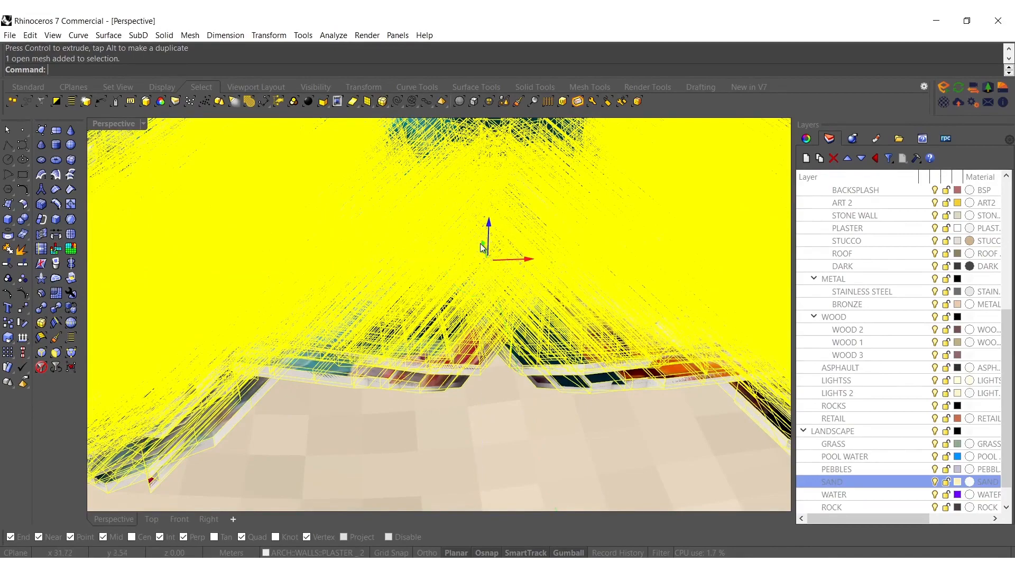
{"action": "left_click_drag", "start_coordinate": [481, 244], "coordinate": [480, 251]}
{"action": "mouse_move", "coordinate": [479, 251]}
{"action": "right_mouse_down"}
{"action": "mouse_move", "coordinate": [472, 309]}
{"action": "mouse_move", "coordinate": [459, 267]}
{"action": "mouse_move", "coordinate": [485, 284]}
{"action": "mouse_move", "coordinate": [452, 263]}
{"action": "mouse_move", "coordinate": [440, 287]}
{"action": "right_mouse_up"}
{"action": "key", "text": "Escape"}
{"action": "scroll", "coordinate": [430, 287], "scroll_direction": "down", "scroll_amount": 2}
{"action": "scroll", "coordinate": [436, 299], "scroll_direction": "down", "scroll_amount": 15}
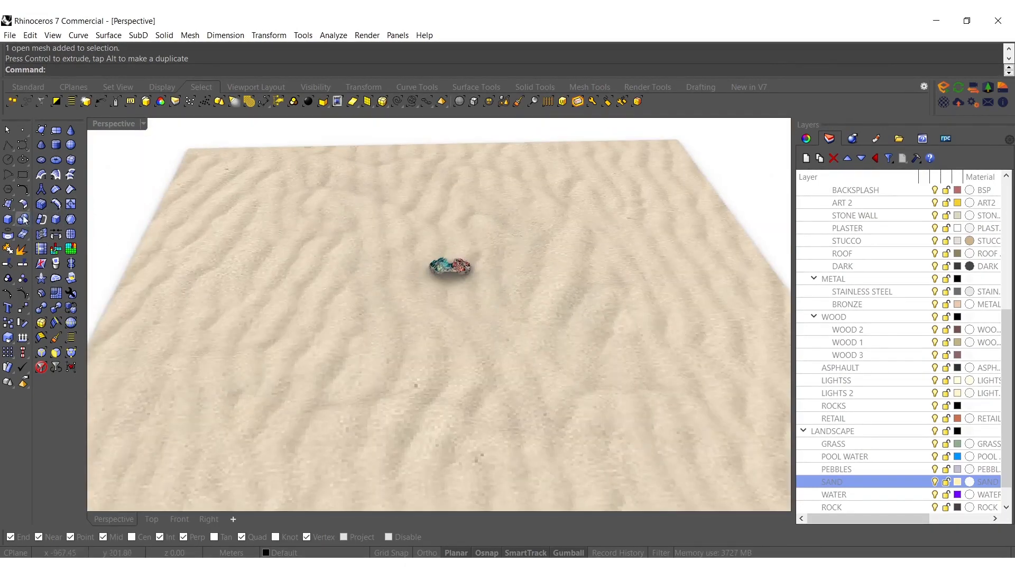
Draw a rectangular plane corner to corner across the full extent of the sand terrain
{"action": "left_click", "coordinate": [7, 207]}
{"action": "left_click", "coordinate": [116, 213]}
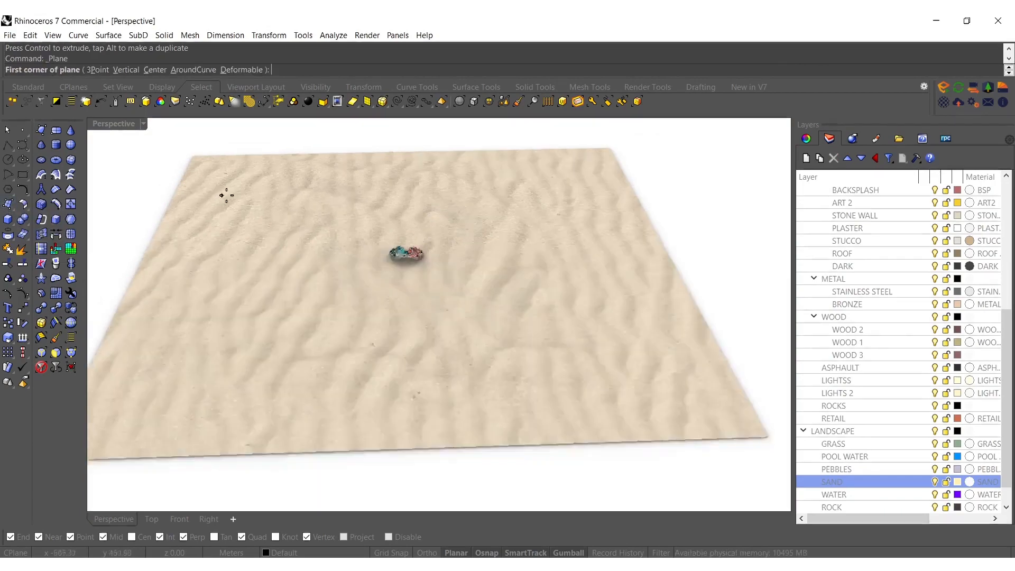
{"action": "scroll", "coordinate": [225, 200], "scroll_direction": "down", "scroll_amount": 5}
{"action": "left_click", "coordinate": [150, 376]}
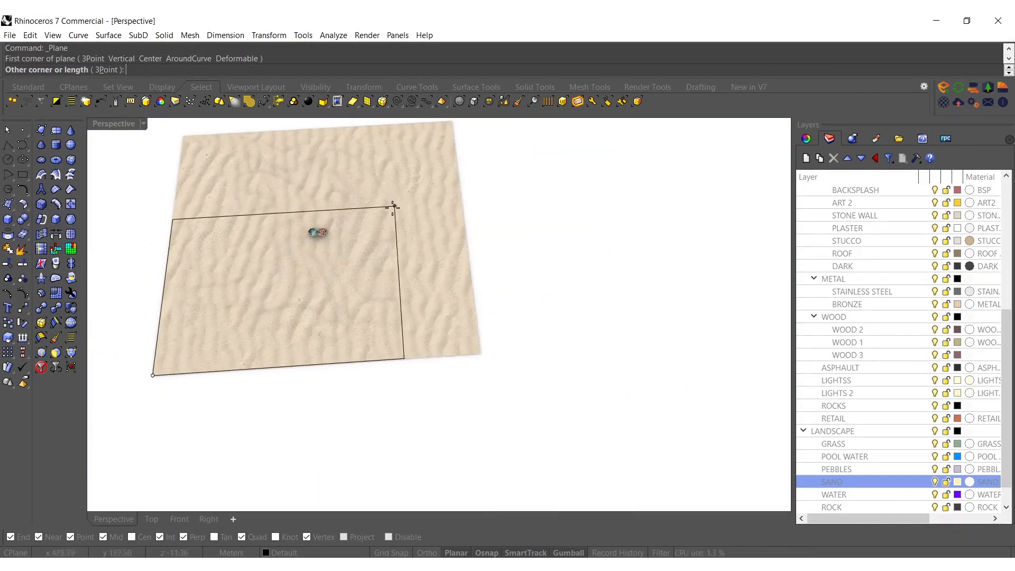
{"action": "right_click_drag", "start_coordinate": [394, 206], "coordinate": [417, 320], "text": "shift"}
{"action": "left_click", "coordinate": [472, 227]}
Lower the plane until only a small oval pool area shows between the legs of the mesh form
{"action": "scroll", "coordinate": [341, 347], "scroll_direction": "up", "scroll_amount": 10}
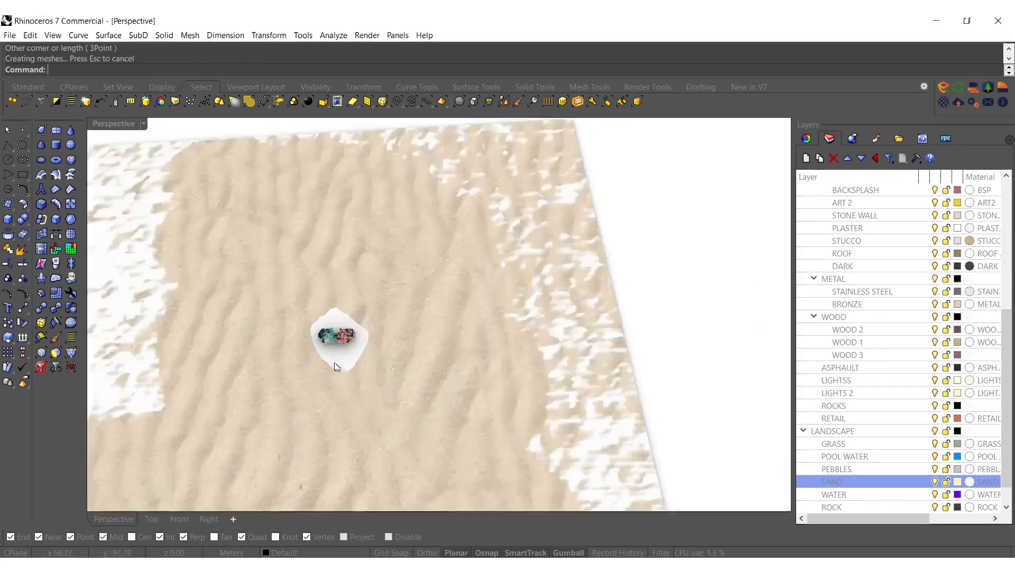
{"action": "scroll", "coordinate": [342, 345], "scroll_direction": "up", "scroll_amount": 5}
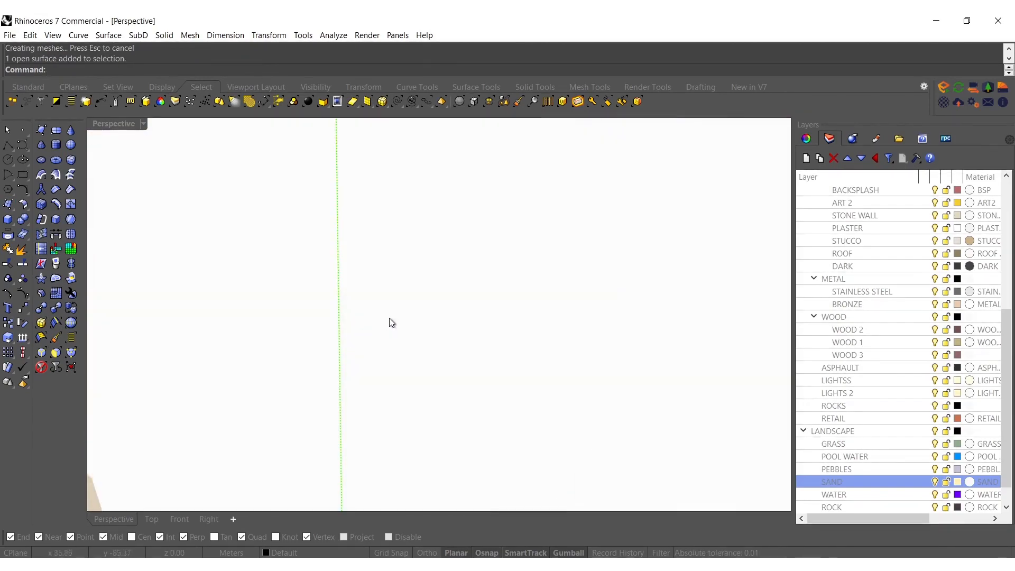
{"action": "scroll", "coordinate": [389, 321], "scroll_direction": "down", "scroll_amount": 12}
{"action": "right_click_drag", "start_coordinate": [405, 358], "coordinate": [424, 328]}
{"action": "scroll", "coordinate": [454, 237], "scroll_direction": "up", "scroll_amount": 4}
{"action": "left_click_drag", "start_coordinate": [453, 237], "coordinate": [453, 238]}
{"action": "right_click_drag", "start_coordinate": [470, 232], "coordinate": [415, 238]}
{"action": "scroll", "coordinate": [414, 254], "scroll_direction": "down", "scroll_amount": 3}
{"action": "left_click", "coordinate": [407, 278], "text": "shift"}
{"action": "scroll", "coordinate": [375, 198], "scroll_direction": "up", "scroll_amount": 6}
{"action": "left_click_drag", "start_coordinate": [368, 310], "coordinate": [395, 310]}
{"action": "left_click_drag", "start_coordinate": [389, 346], "coordinate": [387, 333], "text": "shift"}
{"action": "right_click_drag", "start_coordinate": [382, 316], "coordinate": [389, 388]}
{"action": "key", "text": "Escape"}
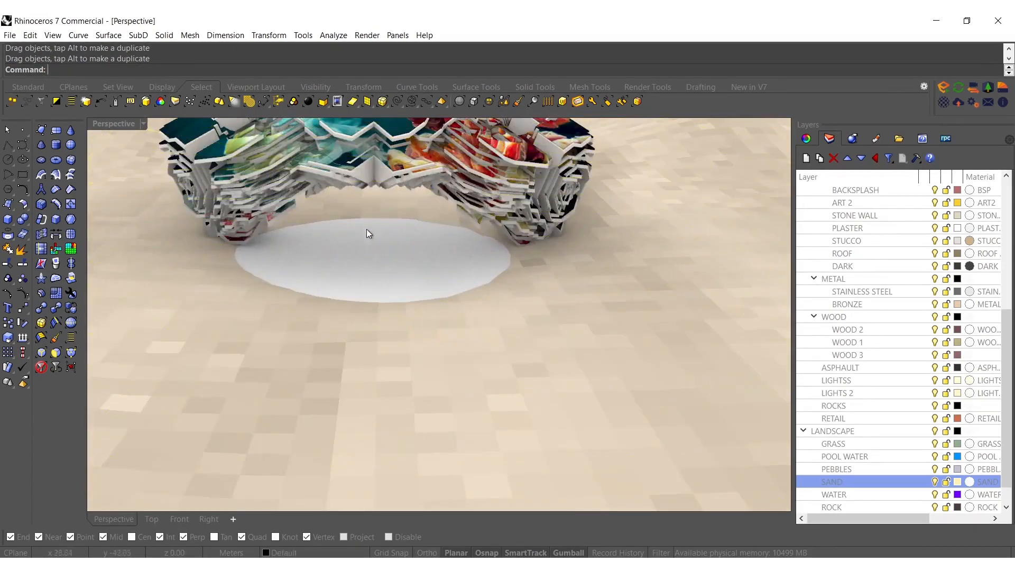
Assign the plane to the WATER layer under LANDSCAPE
{"action": "right_click", "coordinate": [838, 494]}
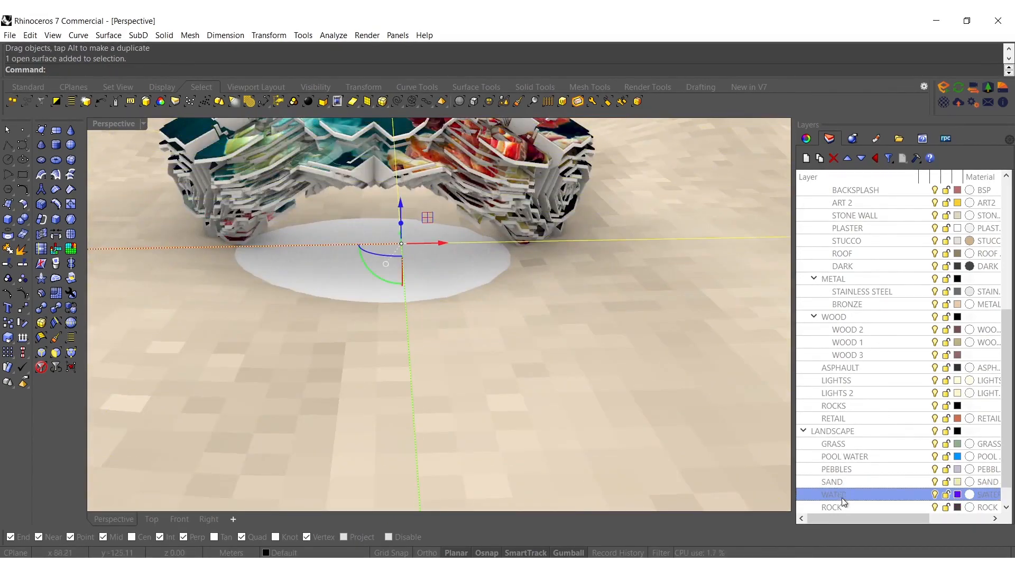
{"action": "left_click", "coordinate": [873, 458]}
{"action": "right_click_drag", "start_coordinate": [440, 303], "coordinate": [461, 386]}
{"action": "right_click_drag", "start_coordinate": [447, 259], "coordinate": [451, 376]}
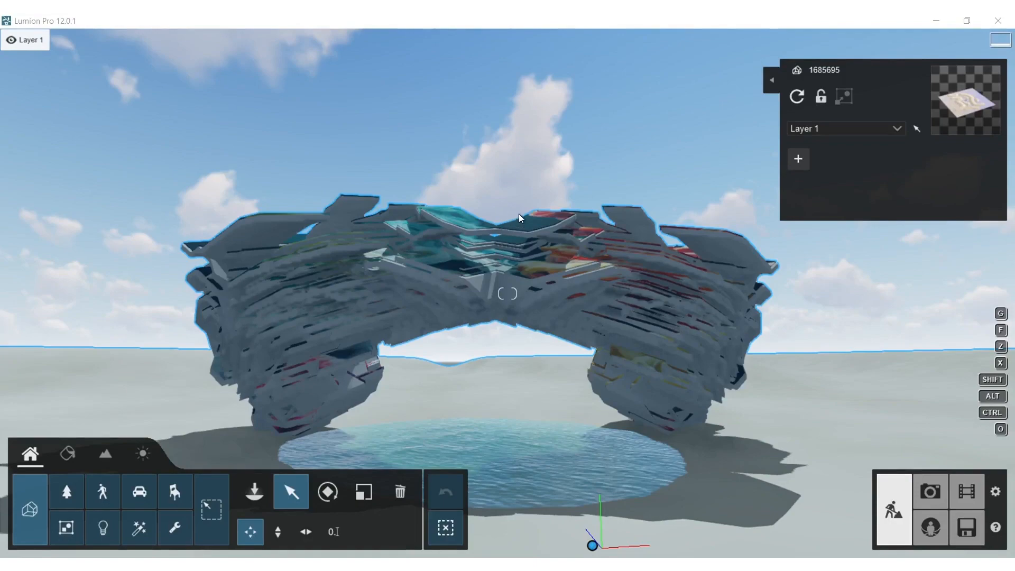
In Lumion, edit the imported model's materials and apply the soil material Ground 009 2048 to the sand terrain
{"action": "right_click_drag", "start_coordinate": [476, 275], "coordinate": [397, 352]}
{"action": "key", "text": "w"}
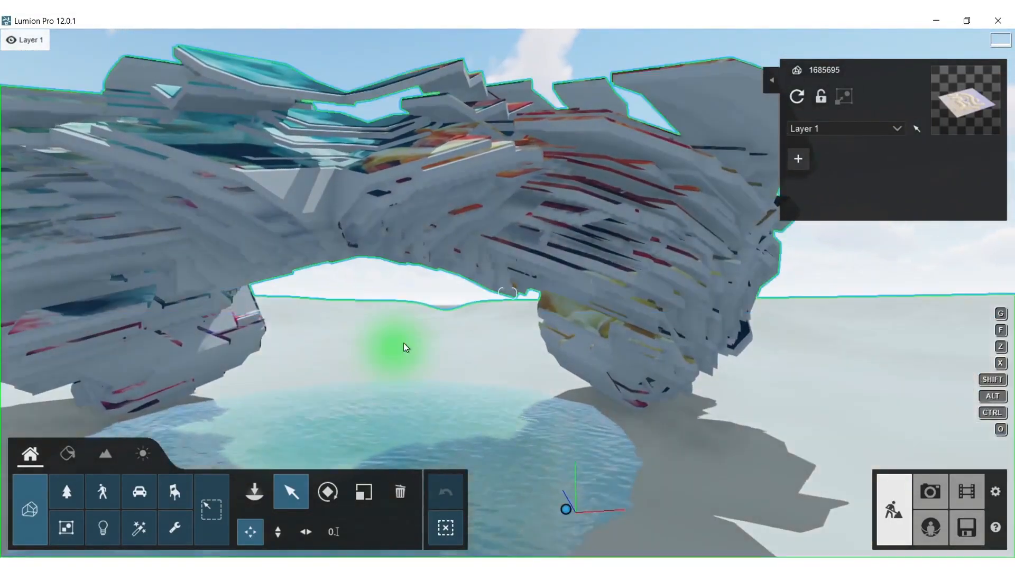
{"action": "left_click", "coordinate": [68, 453]}
{"action": "left_click", "coordinate": [730, 490]}
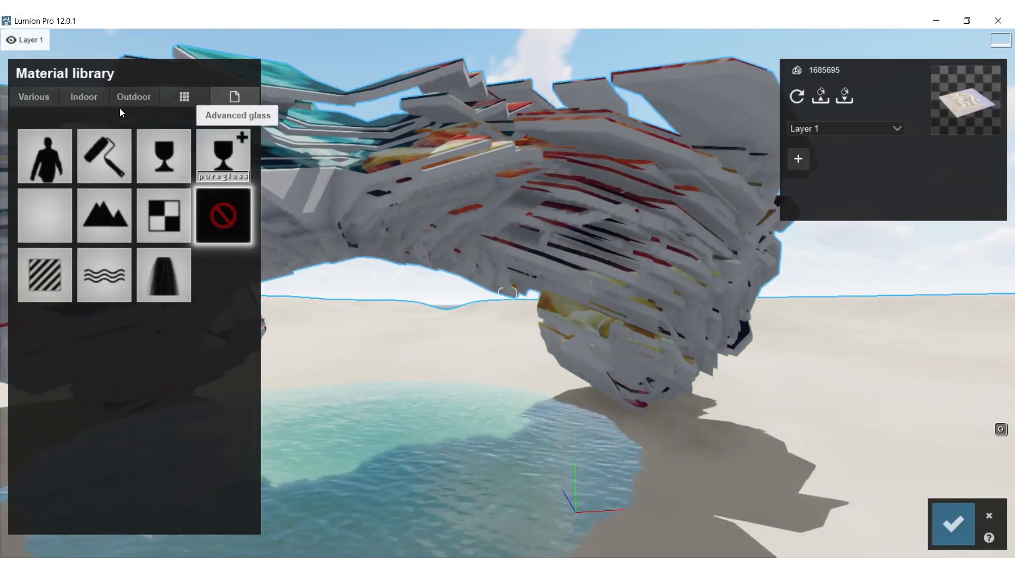
{"action": "left_click", "coordinate": [37, 98]}
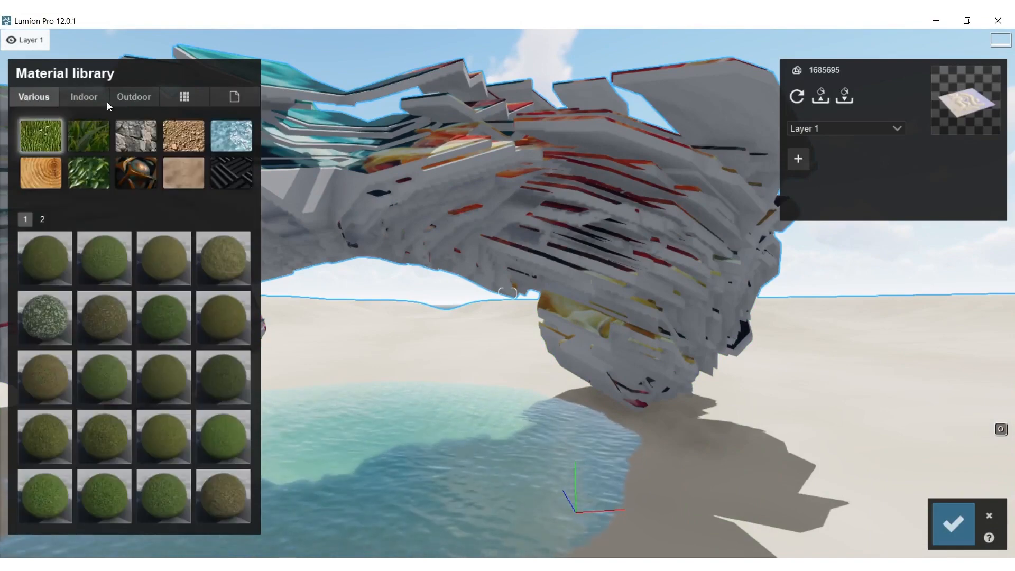
{"action": "left_click", "coordinate": [187, 136]}
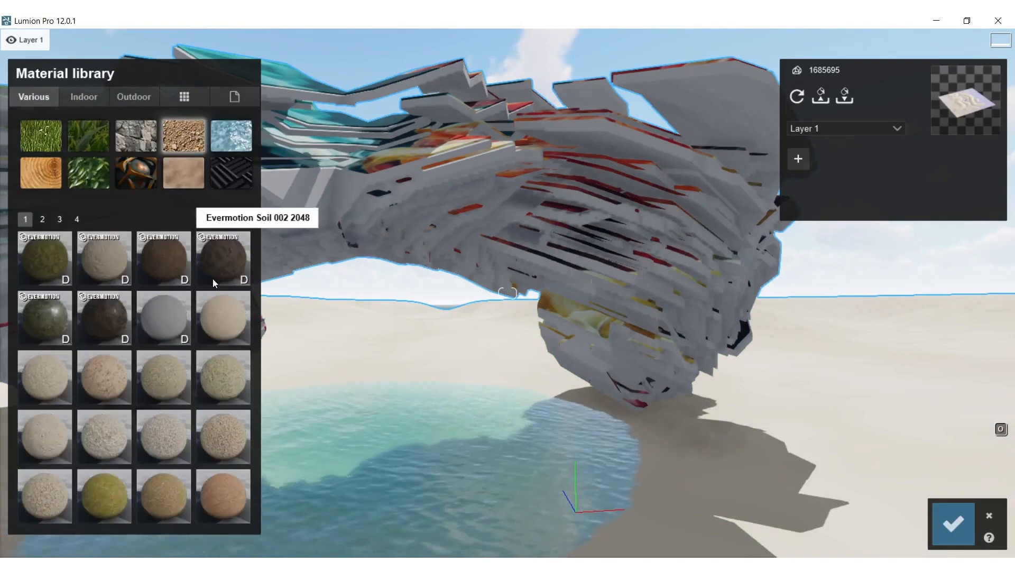
{"action": "left_click", "coordinate": [232, 439]}
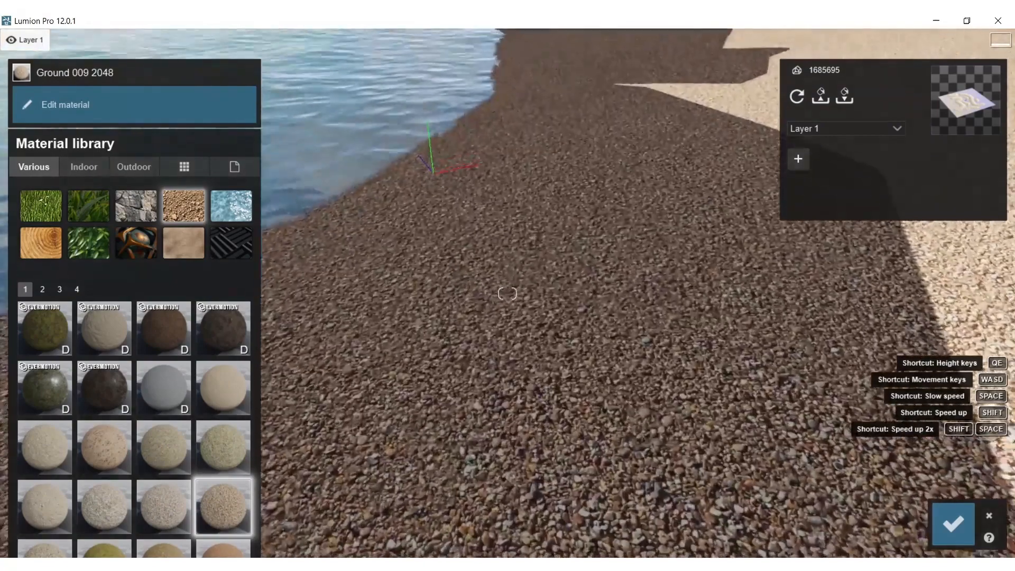
Try Evermotion Soil 001 2048, Ground 003 2048, Ground 007 2048 and Ground 009 2048 on the terrain
{"action": "left_click", "coordinate": [170, 330]}
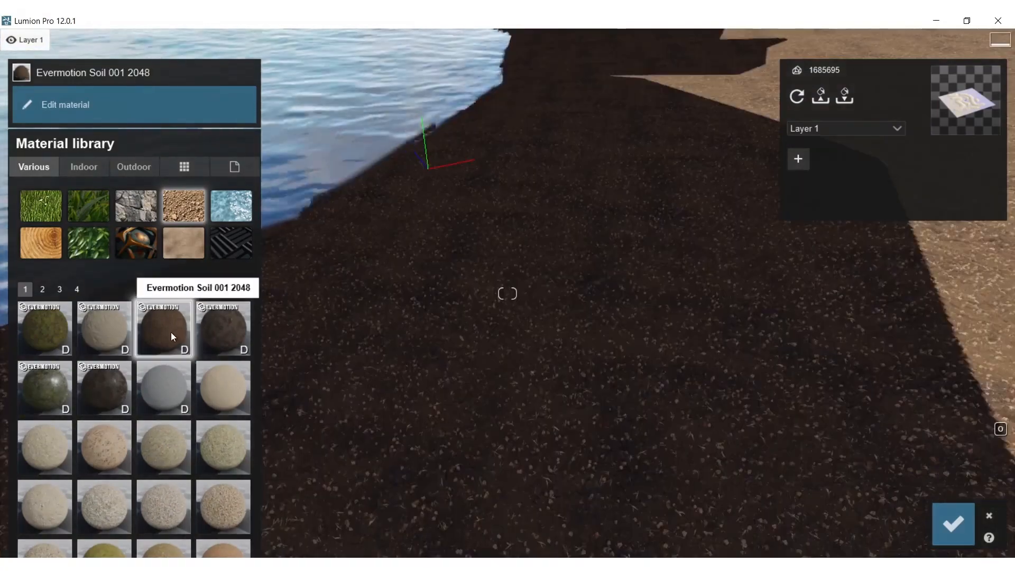
{"action": "left_click", "coordinate": [96, 455]}
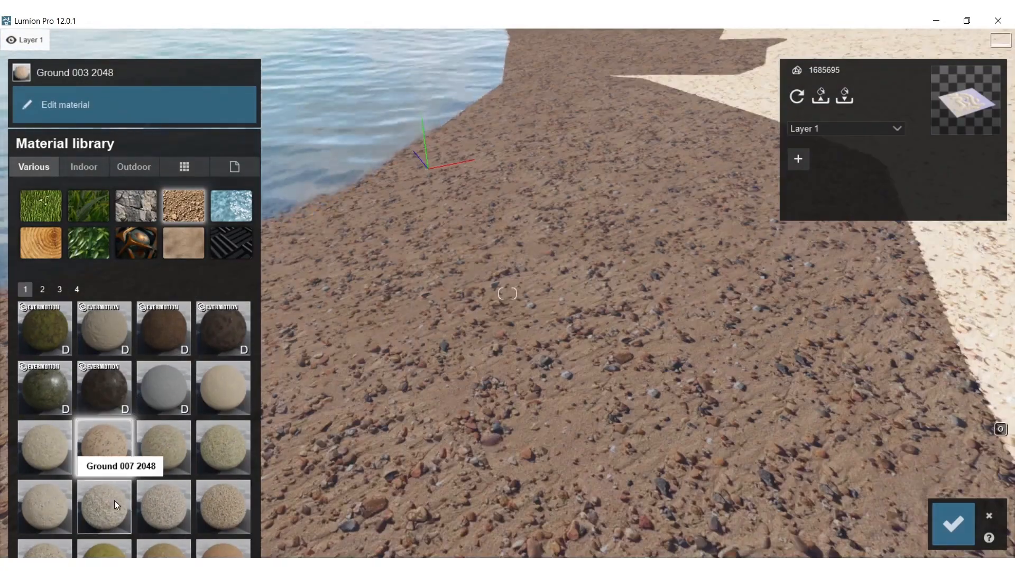
{"action": "left_click", "coordinate": [106, 499]}
{"action": "left_click", "coordinate": [222, 509]}
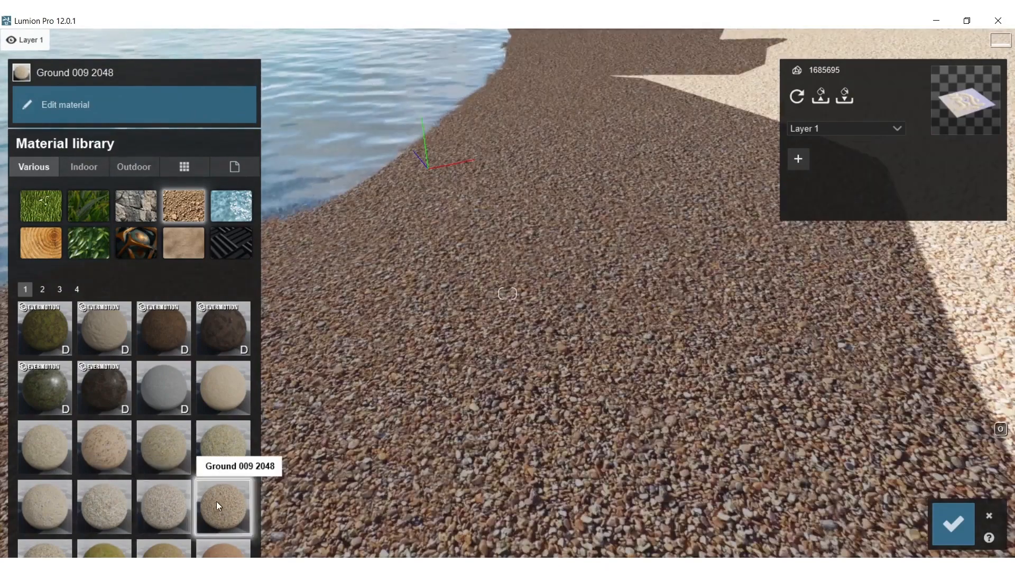
Try further soil materials on the terrain, including Landscape 08 A and Polii GroundGravel 002 2k
{"action": "scroll", "coordinate": [179, 456], "scroll_direction": "down", "scroll_amount": 2}
{"action": "left_click", "coordinate": [183, 334]}
{"action": "right_click_drag", "start_coordinate": [396, 341], "coordinate": [243, 402]}
{"action": "left_click", "coordinate": [235, 323]}
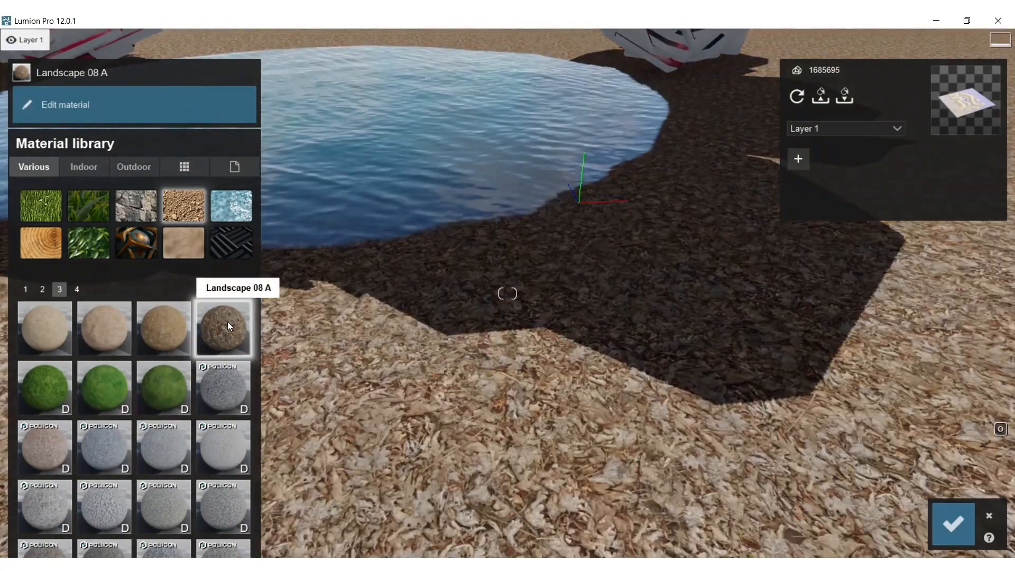
{"action": "left_click", "coordinate": [52, 439]}
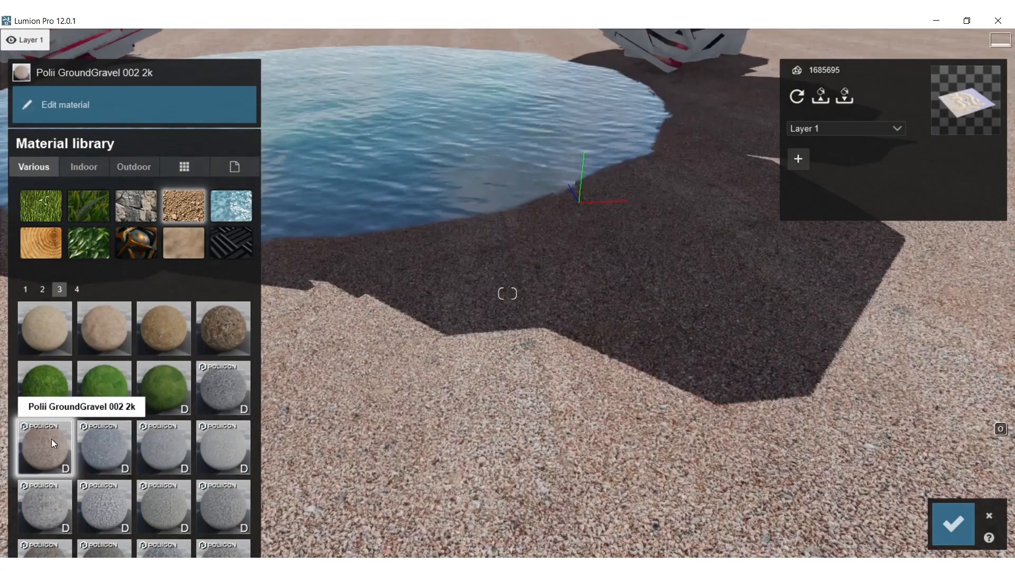
Try the snow materials, including Snow 002 2048, and Polii PebblesBeach 003 2k on the terrain
{"action": "scroll", "coordinate": [179, 451], "scroll_direction": "down", "scroll_amount": 1}
{"action": "left_click", "coordinate": [106, 385]}
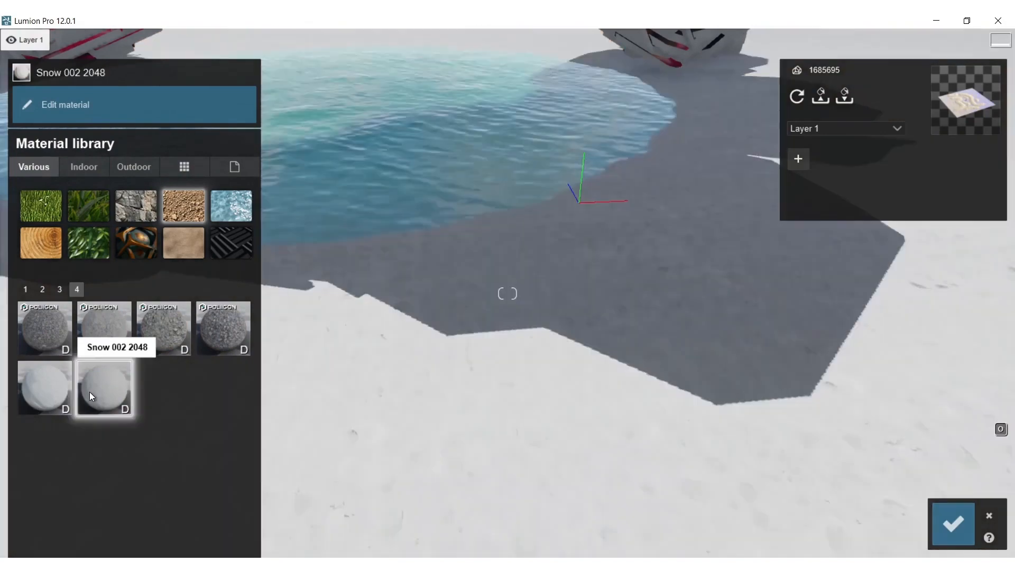
{"action": "left_click", "coordinate": [46, 386]}
{"action": "left_click", "coordinate": [167, 346]}
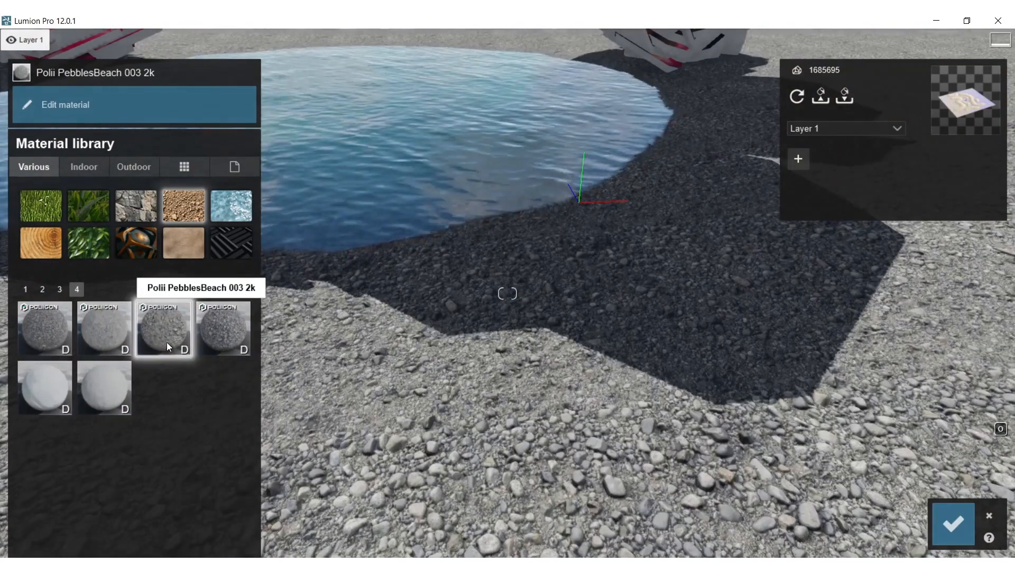
Apply Landscape 06 C to the terrain and inspect its texture up close
{"action": "scroll", "coordinate": [150, 321], "scroll_direction": "up", "scroll_amount": 1}
{"action": "left_click", "coordinate": [110, 336]}
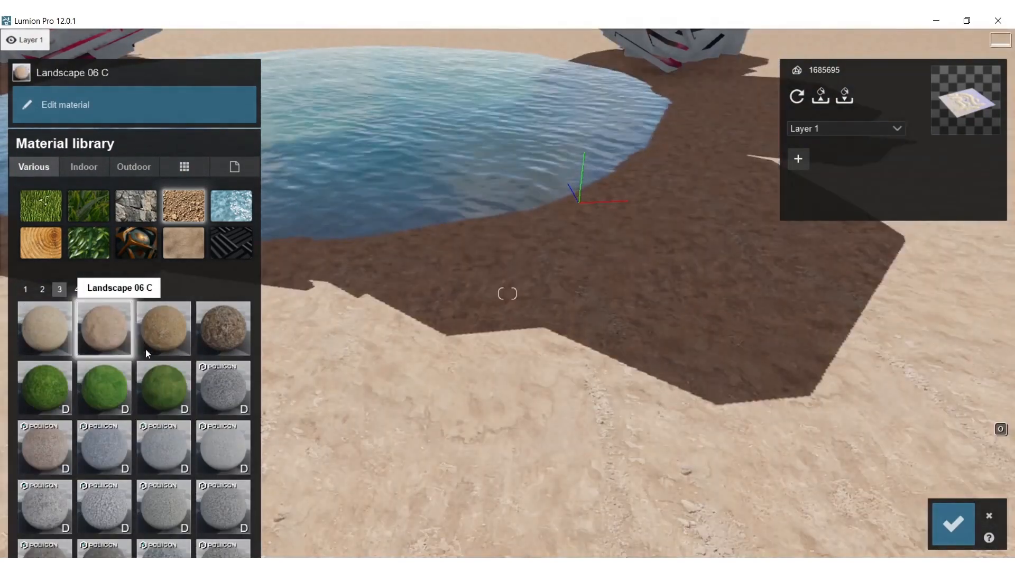
{"action": "right_click_drag", "start_coordinate": [349, 365], "coordinate": [415, 473]}
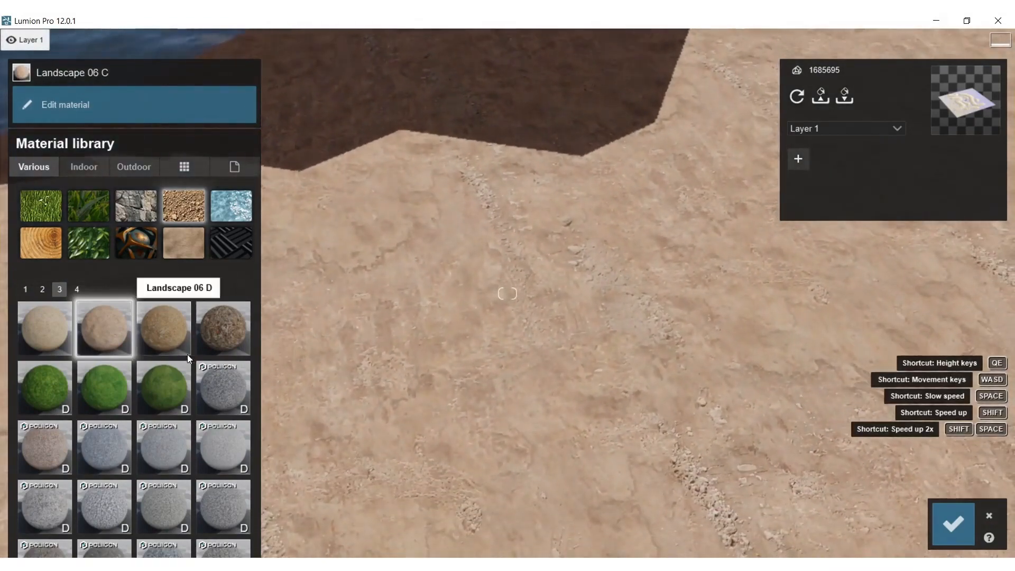
Compare Polii GroundGravel 015, 014 and 002 2k, Moss 001 2048 and Landscape 08 A on the terrain
{"action": "left_click", "coordinate": [99, 543]}
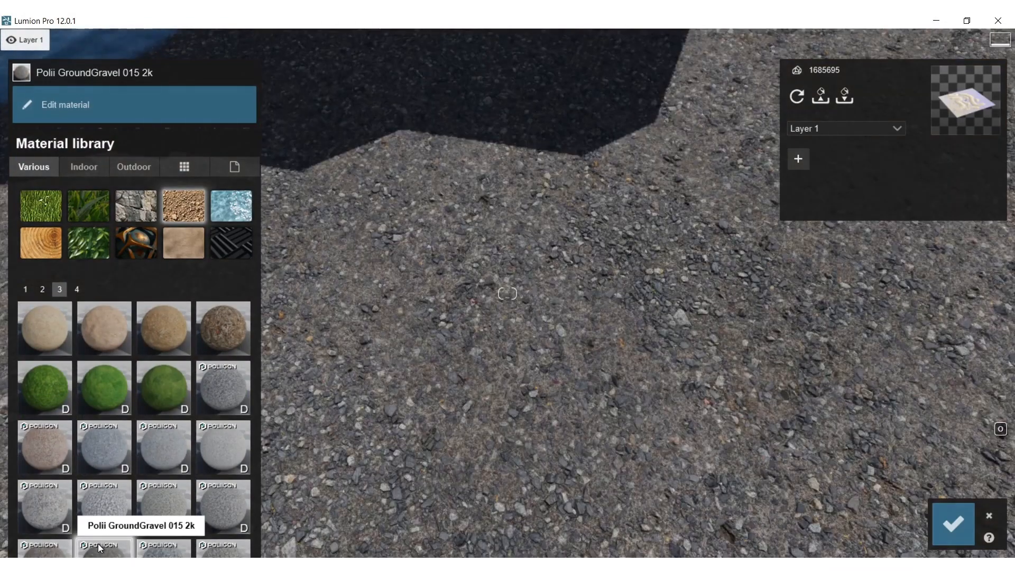
{"action": "left_click", "coordinate": [38, 549]}
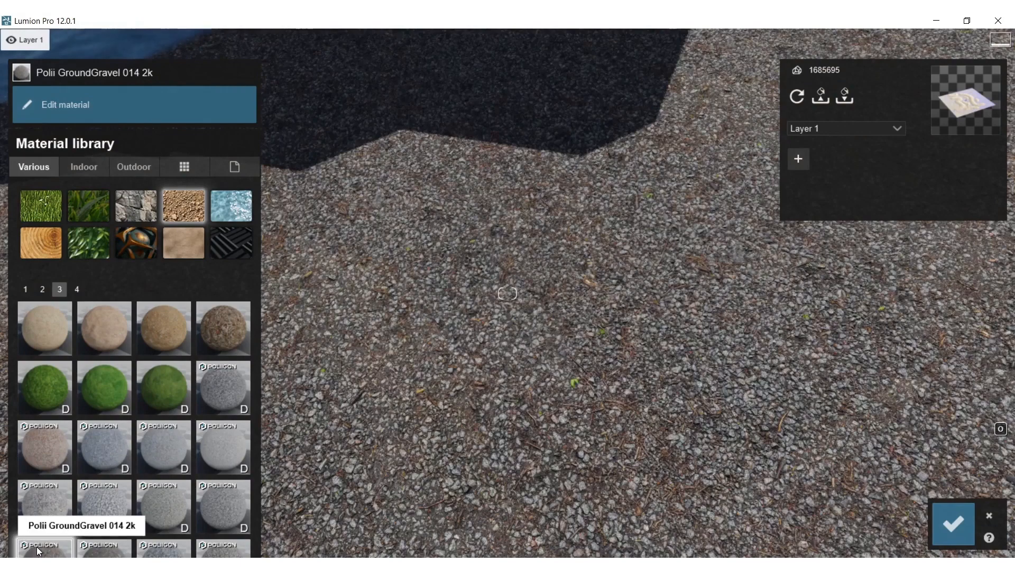
{"action": "left_click", "coordinate": [54, 441]}
{"action": "left_click", "coordinate": [51, 376]}
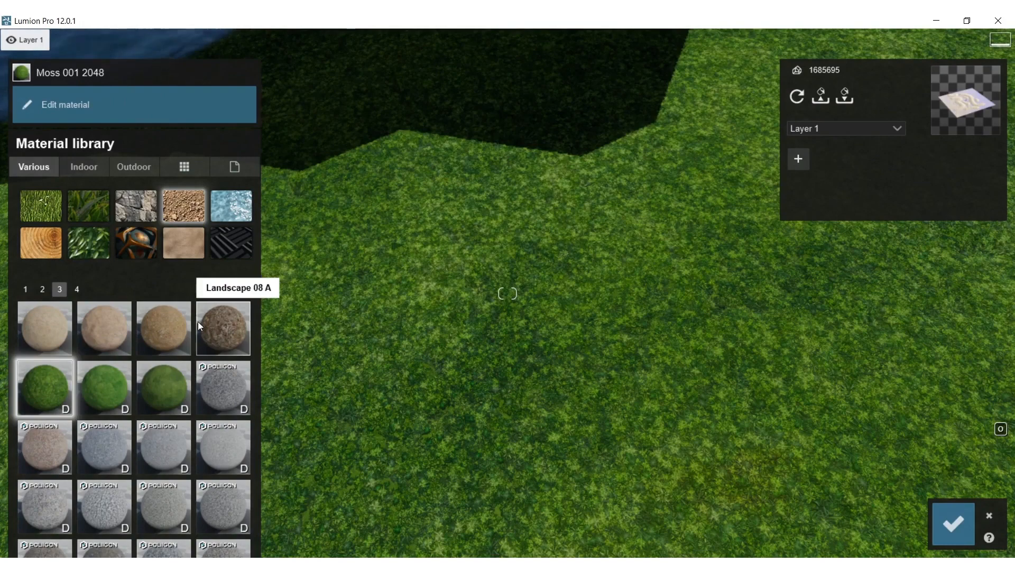
{"action": "left_click", "coordinate": [170, 317]}
{"action": "left_click", "coordinate": [214, 327]}
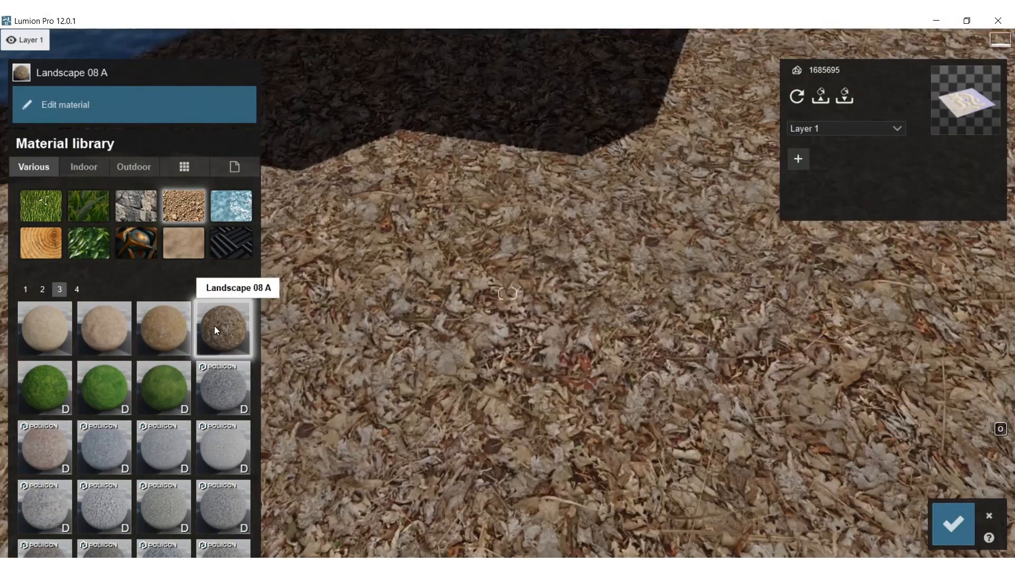
Compare the Landscape 06 variants D, C and B on the terrain and settle on Landscape 06 C
{"action": "left_click", "coordinate": [144, 335]}
{"action": "left_click", "coordinate": [82, 334]}
{"action": "left_click", "coordinate": [54, 335]}
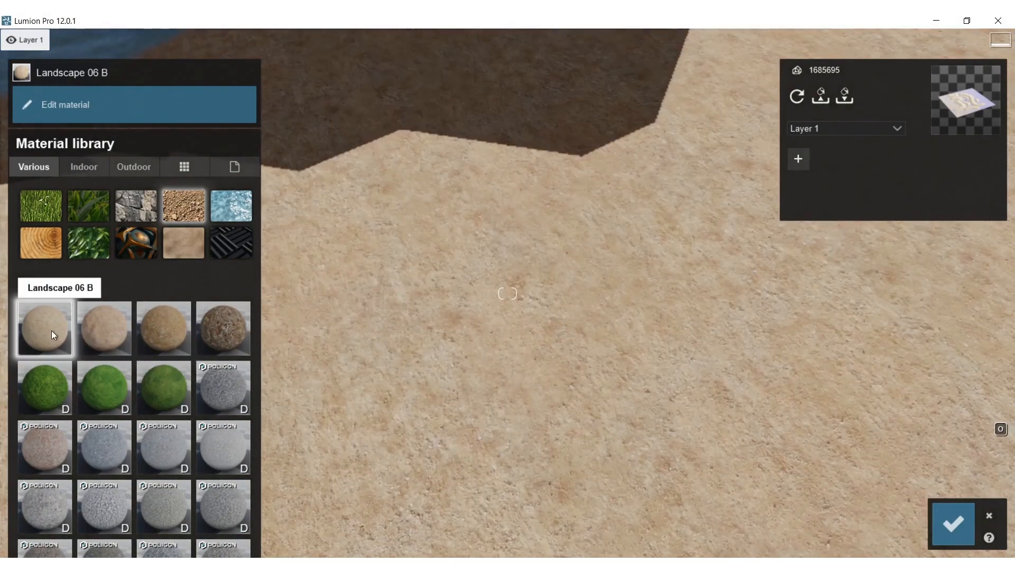
{"action": "left_click", "coordinate": [128, 332]}
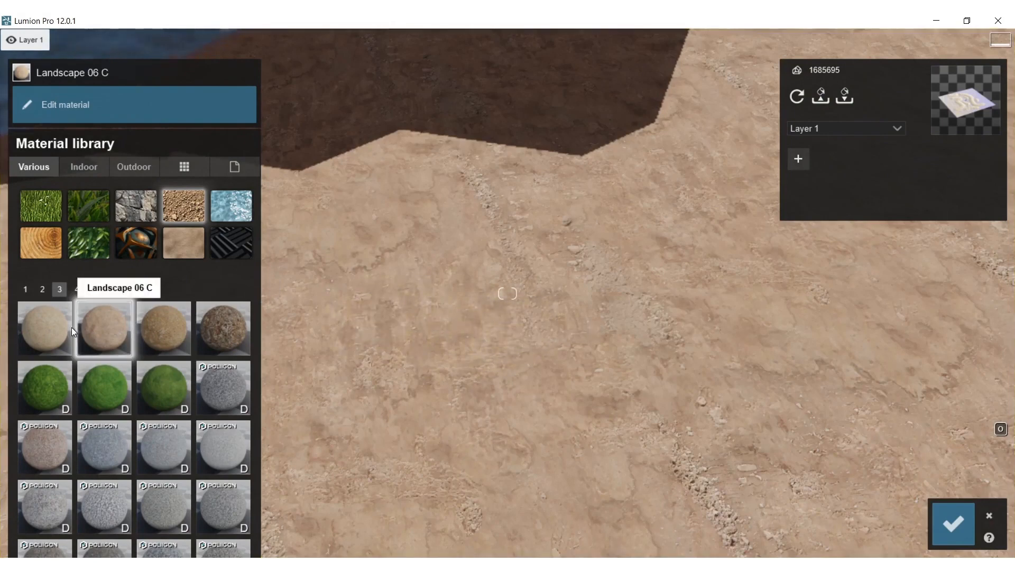
Give the Landscape 06 C material a slight displacement and raise its relief to the maximum
{"action": "left_click", "coordinate": [102, 324]}
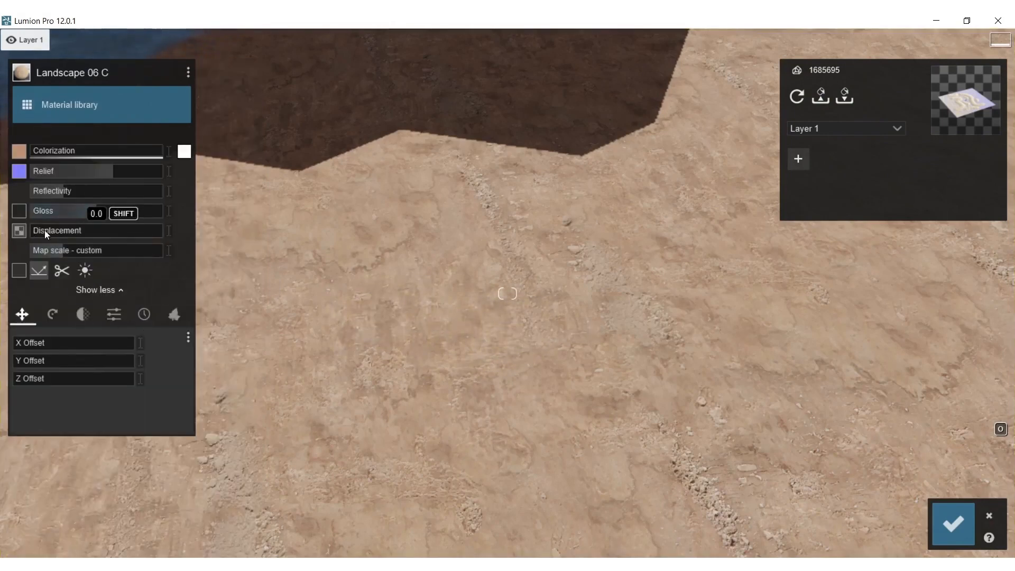
{"action": "mouse_move", "coordinate": [39, 232]}
{"action": "left_mouse_down"}
{"action": "mouse_move", "coordinate": [119, 231]}
{"action": "mouse_move", "coordinate": [55, 233]}
{"action": "left_mouse_up"}
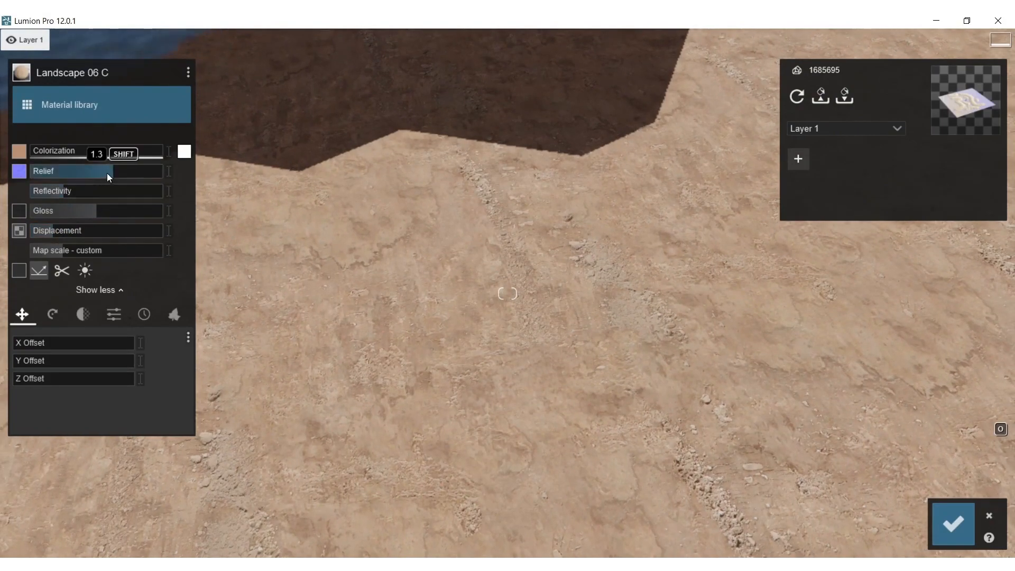
{"action": "right_click_drag", "start_coordinate": [391, 285], "coordinate": [384, 357]}
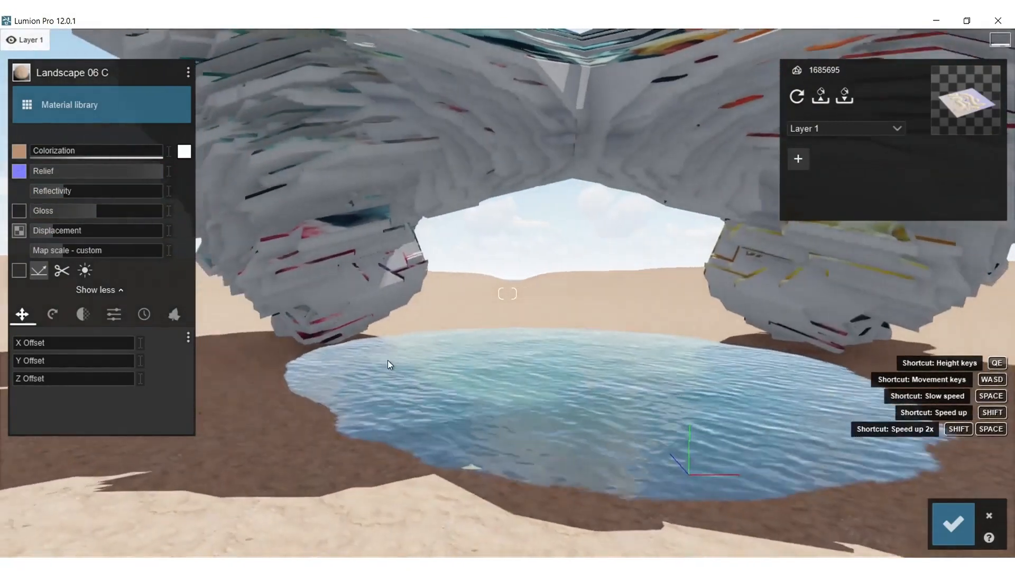
Change the pool's water material to Black Water
{"action": "left_click", "coordinate": [548, 432]}
{"action": "left_click", "coordinate": [78, 105]}
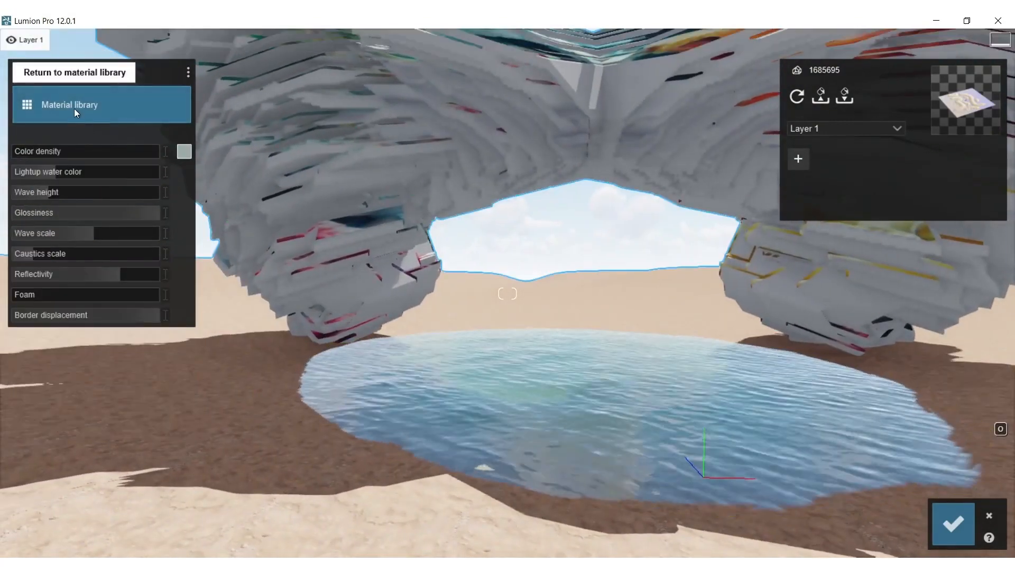
{"action": "left_click", "coordinate": [32, 168]}
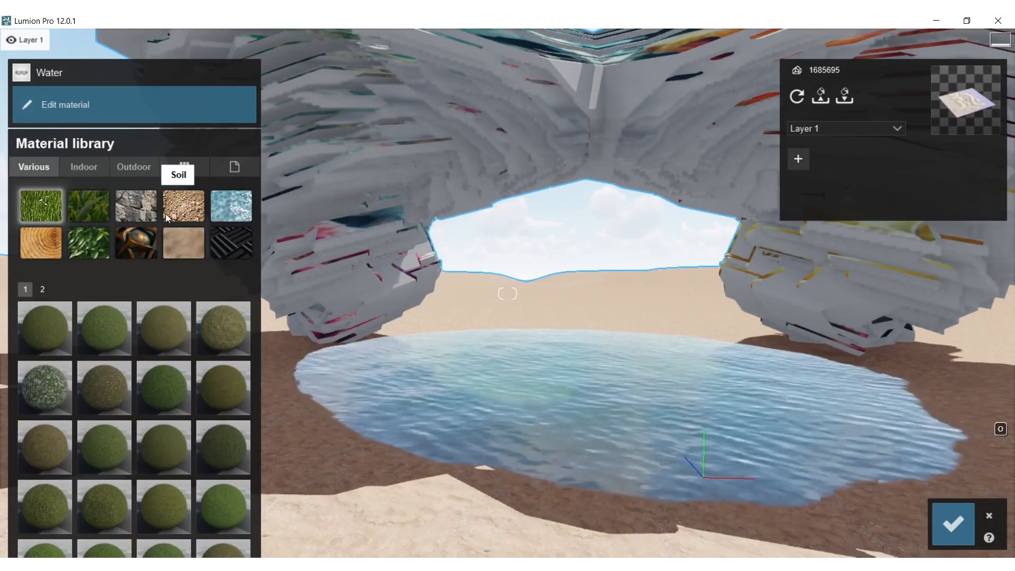
{"action": "left_click", "coordinate": [229, 205]}
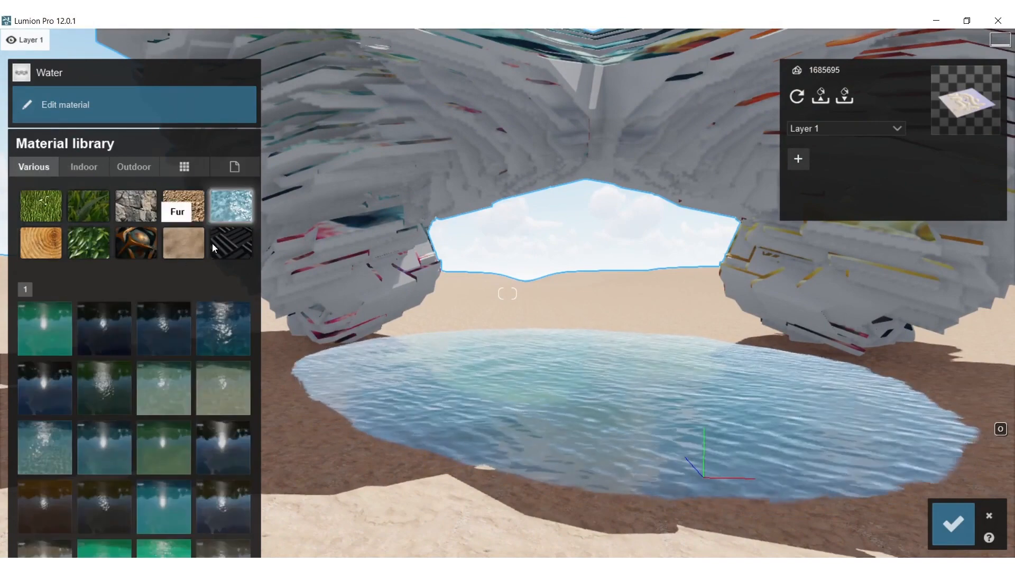
{"action": "left_click", "coordinate": [96, 341]}
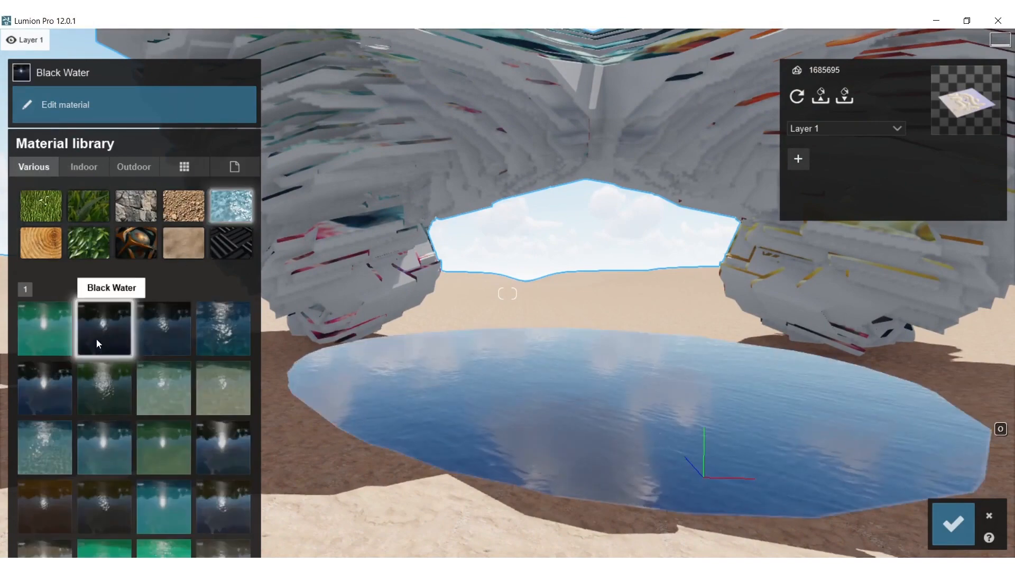
Apply the indoor Marble 013 1024 material to the grey surfaces of the mesh form
{"action": "left_click", "coordinate": [363, 290]}
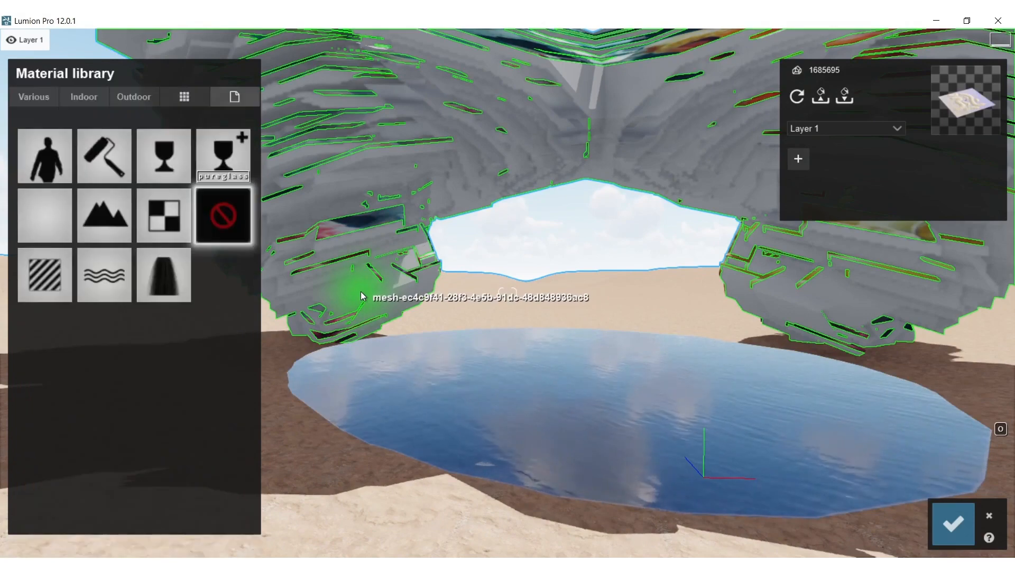
{"action": "left_click", "coordinate": [88, 100]}
{"action": "left_click", "coordinate": [103, 164]}
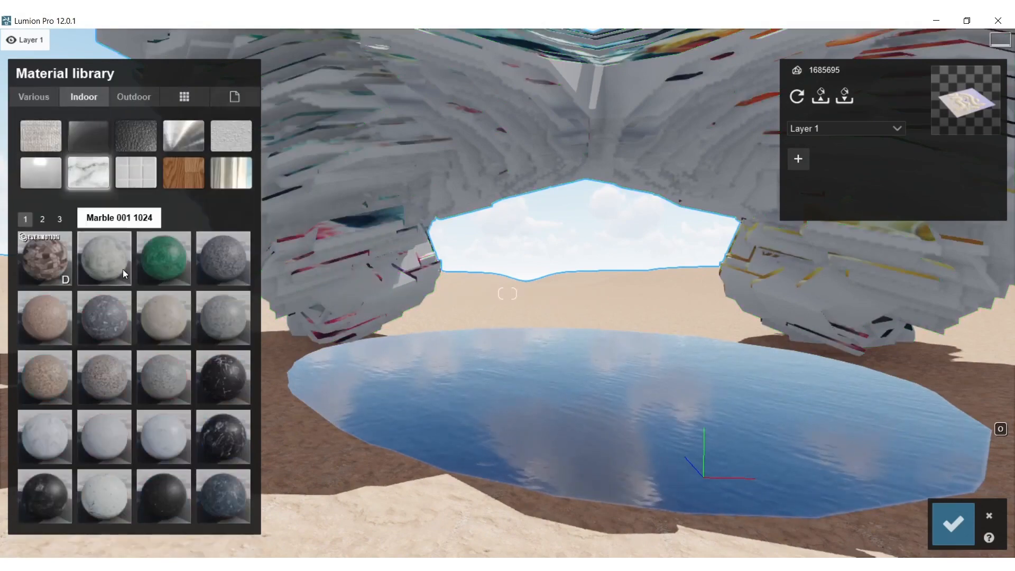
{"action": "left_click", "coordinate": [106, 455]}
{"action": "right_click_drag", "start_coordinate": [347, 280], "coordinate": [364, 174]}
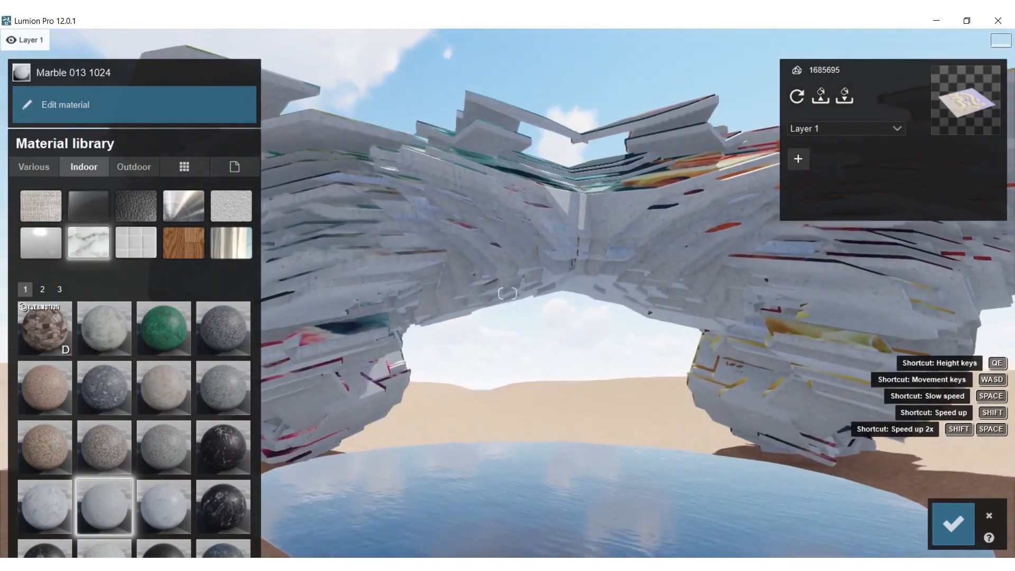
Assign the Standard material to the mesh form's colourful textured surfaces, raise its gloss slightly and set reflectivity to 0.4
{"action": "left_click", "coordinate": [666, 183]}
{"action": "left_click", "coordinate": [33, 100]}
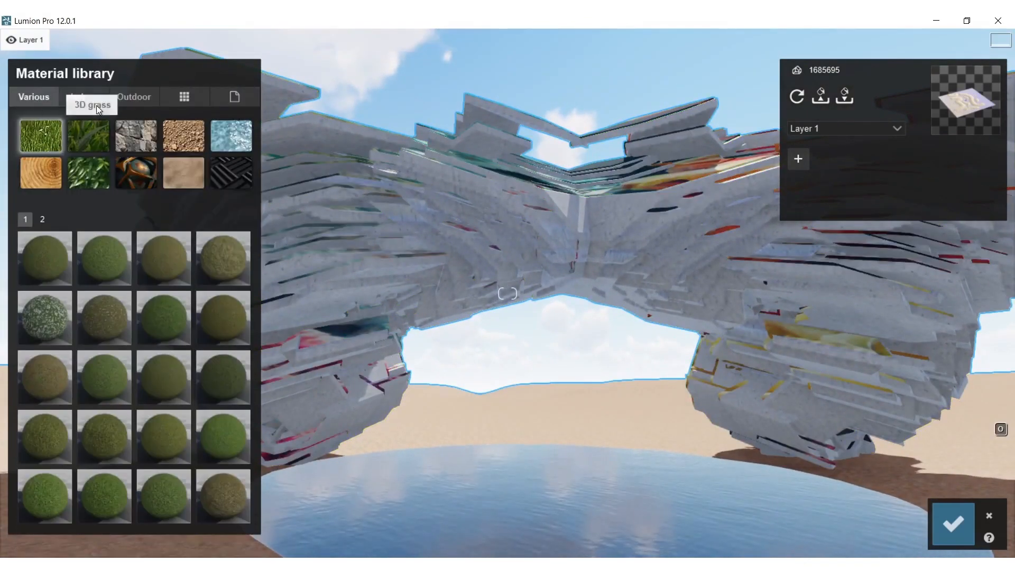
{"action": "left_click", "coordinate": [180, 97]}
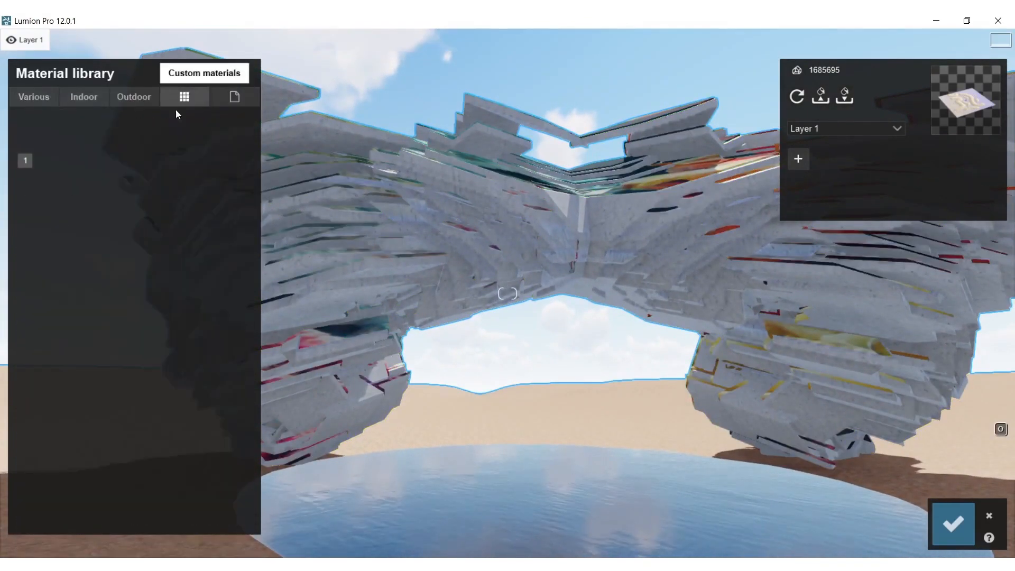
{"action": "left_click", "coordinate": [234, 95]}
{"action": "left_click", "coordinate": [38, 221]}
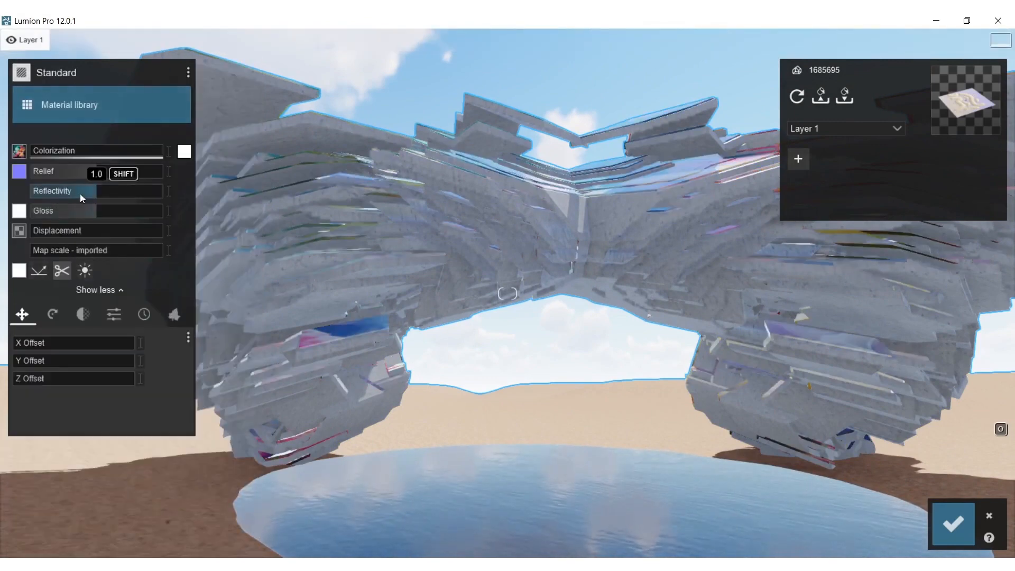
{"action": "left_click_drag", "start_coordinate": [116, 212], "coordinate": [50, 194]}
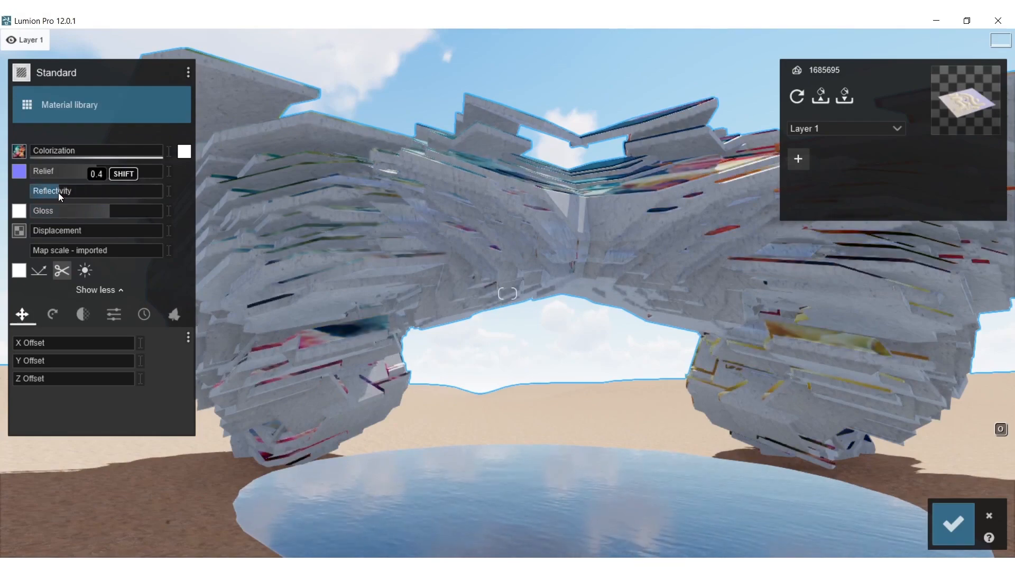
Check the mesh form's materials from both sides and save the material changes
{"action": "key", "text": "s"}
{"action": "right_click_drag", "start_coordinate": [339, 362], "coordinate": [368, 362]}
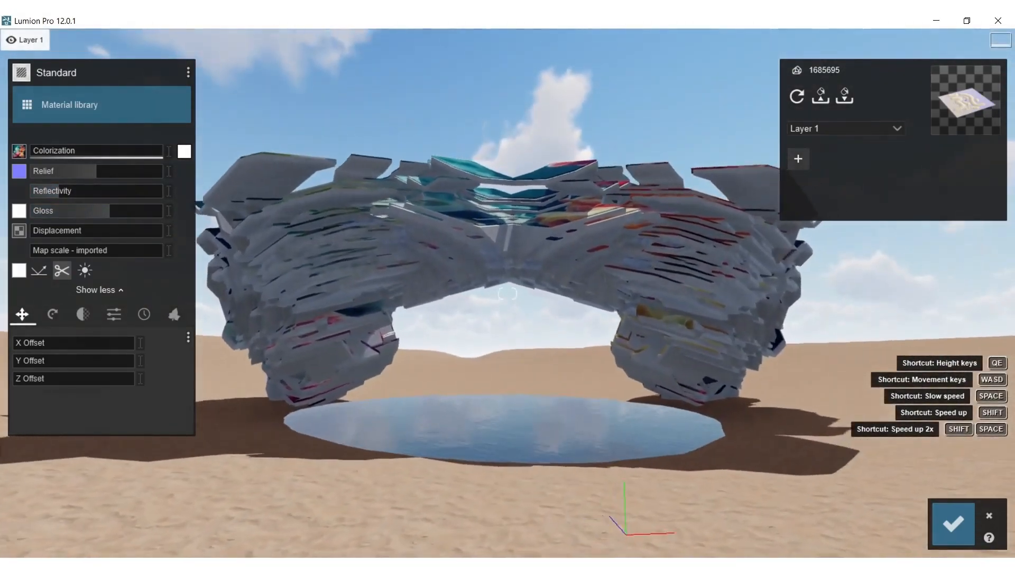
{"action": "key", "text": "w"}
{"action": "key", "text": "s"}
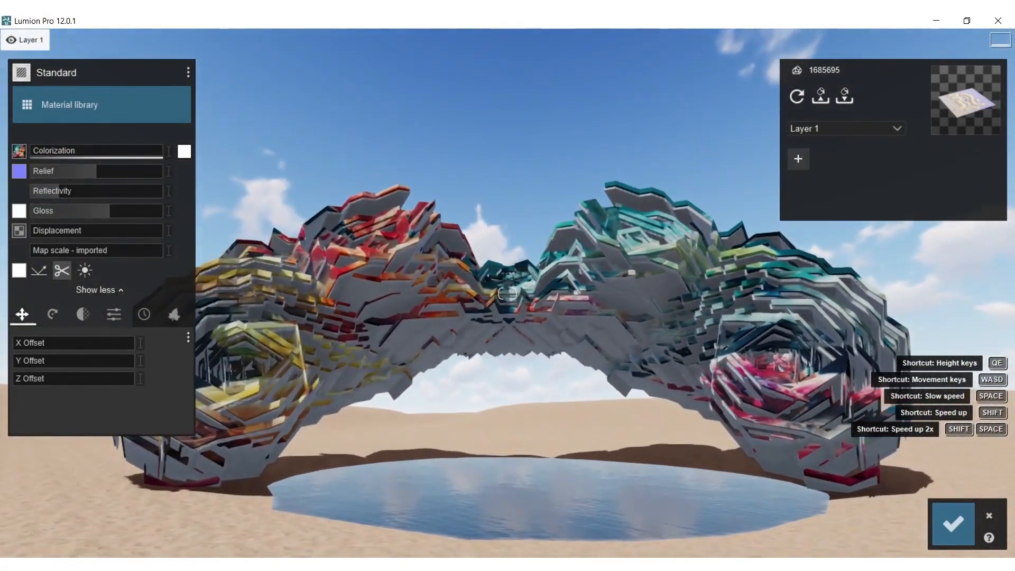
{"action": "key", "text": "a"}
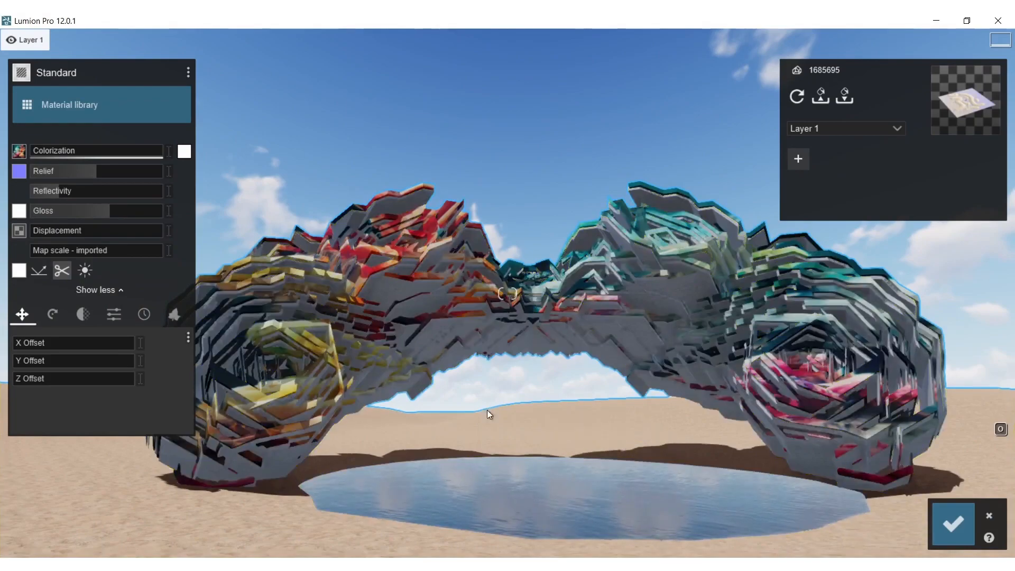
{"action": "left_click", "coordinate": [952, 526]}
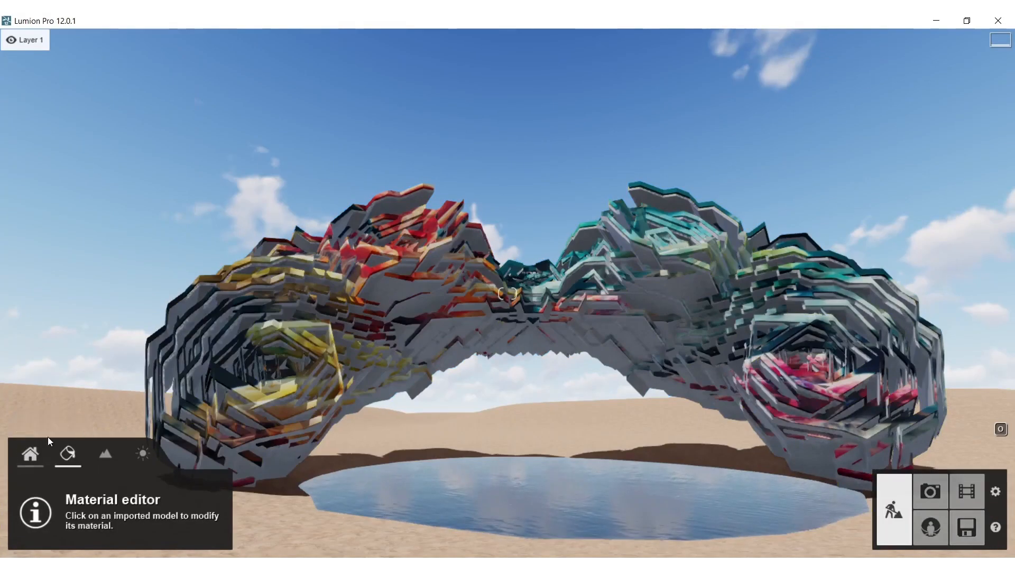
Place Leafless Shrub 001 plants on the sand around the foot of the form's yellow end
{"action": "left_click", "coordinate": [33, 450]}
{"action": "left_click", "coordinate": [78, 497]}
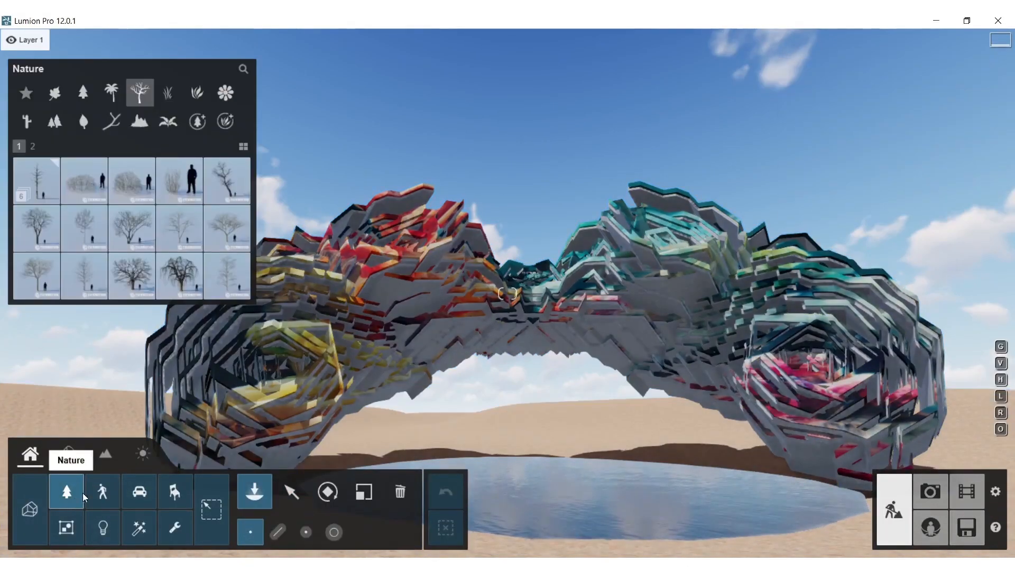
{"action": "left_click", "coordinate": [82, 183]}
{"action": "right_click_drag", "start_coordinate": [421, 376], "coordinate": [490, 415]}
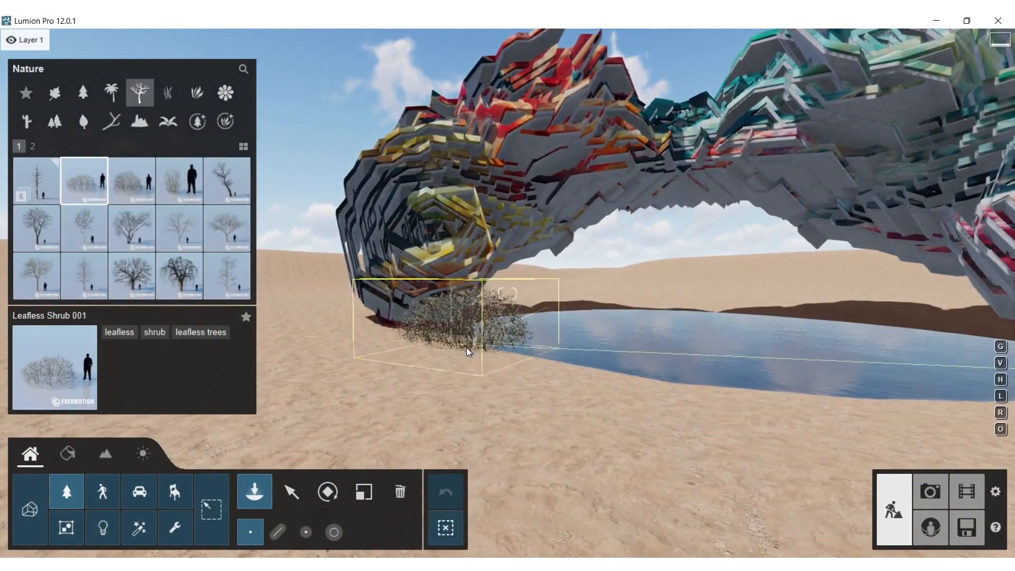
{"action": "left_click", "coordinate": [457, 339]}
{"action": "left_click", "coordinate": [311, 338]}
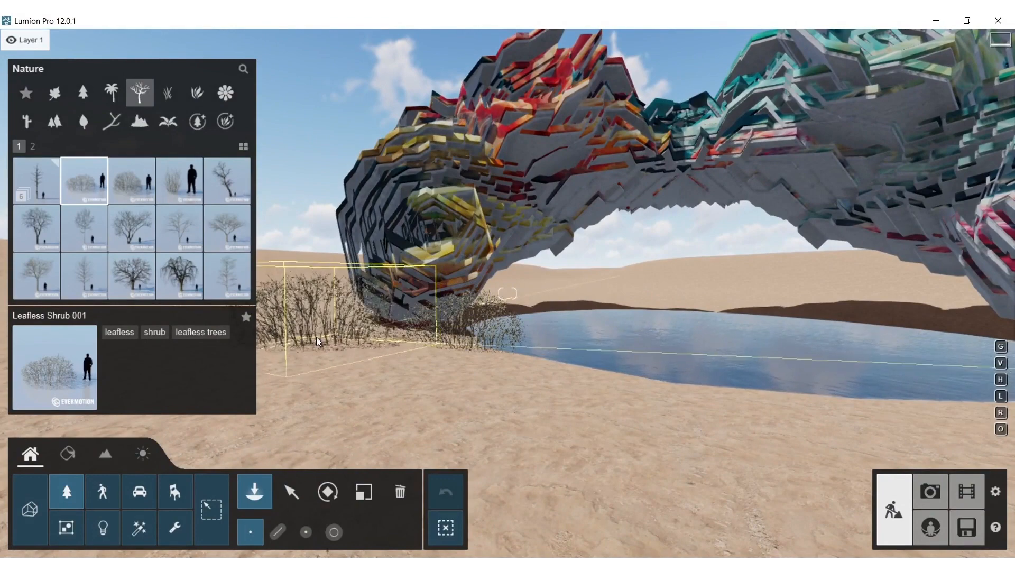
Add leafless shrubs on the pool's far bank and Leafless Shrub 002 beside the foot of the form's pink end
{"action": "left_click", "coordinate": [179, 180]}
{"action": "left_click", "coordinate": [614, 309]}
{"action": "left_click", "coordinate": [131, 180]}
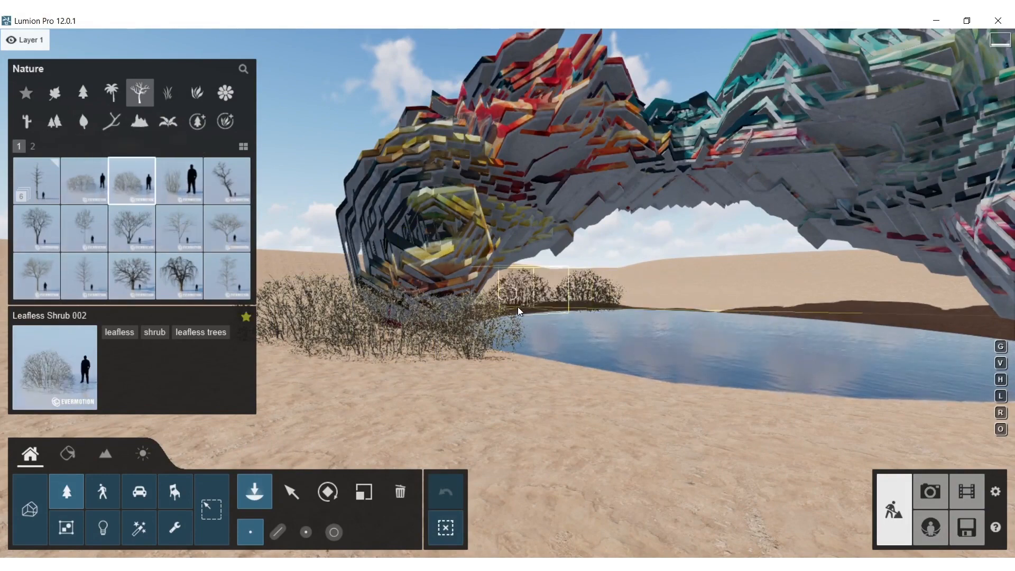
{"action": "right_click_drag", "start_coordinate": [421, 284], "coordinate": [634, 319]}
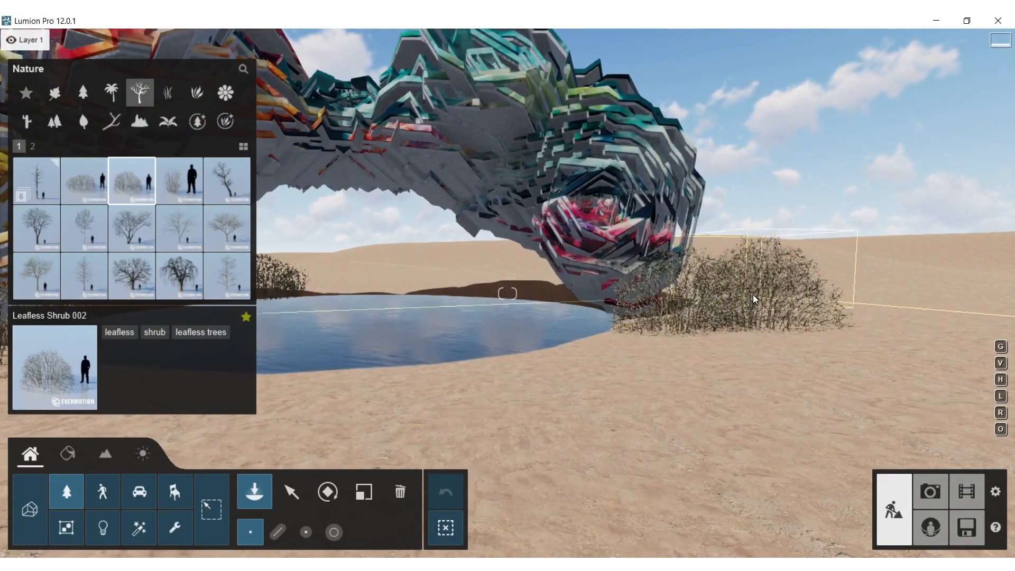
{"action": "left_click", "coordinate": [748, 314]}
Place Leafless Shrub 002 on the open sand away from the form and choose Leafless Shrub 001 for placement
{"action": "mouse_move", "coordinate": [572, 300]}
{"action": "right_mouse_down"}
{"action": "mouse_move", "coordinate": [624, 309]}
{"action": "mouse_move", "coordinate": [634, 359]}
{"action": "mouse_move", "coordinate": [591, 340]}
{"action": "mouse_move", "coordinate": [532, 284]}
{"action": "right_mouse_up"}
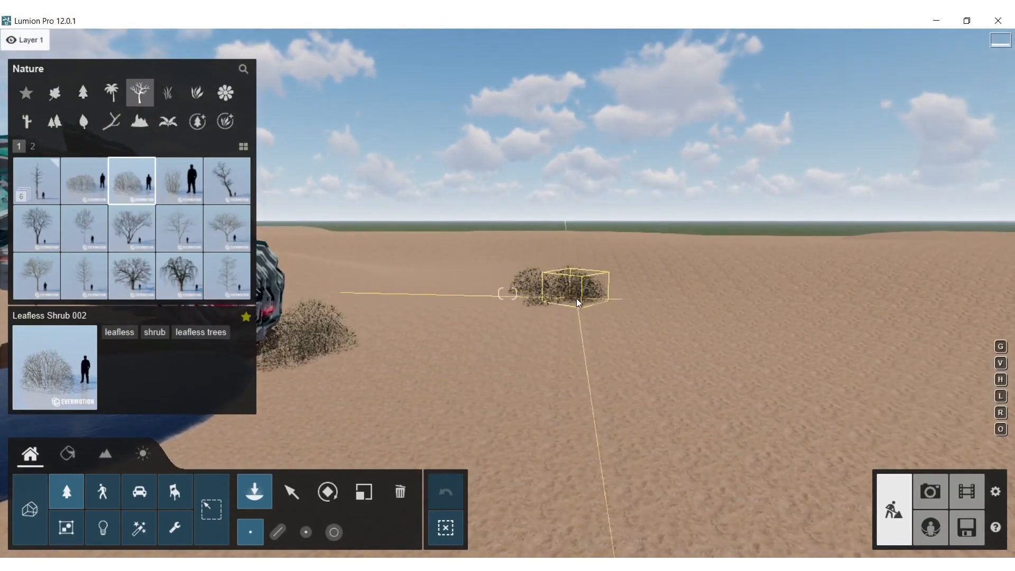
{"action": "left_click", "coordinate": [536, 294]}
{"action": "left_click", "coordinate": [81, 195]}
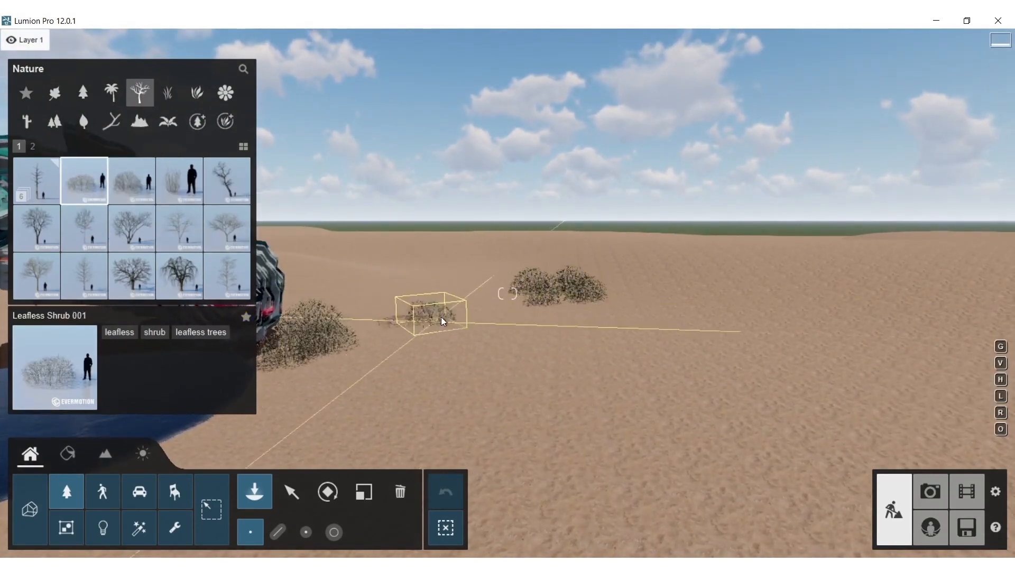
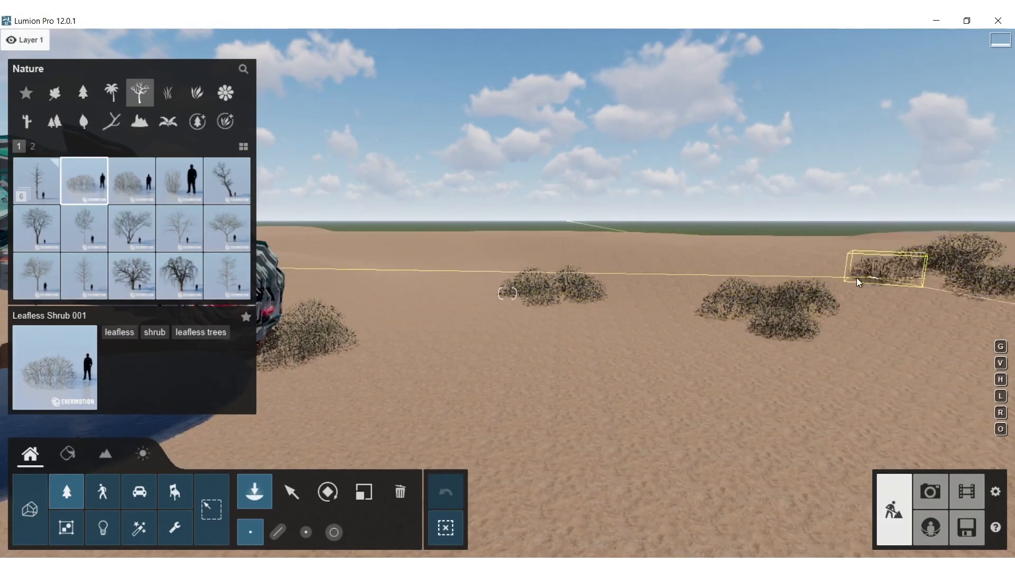
Scatter Leafless Shrub 001 plants in small groups on the open sand beyond and beside the form's teal end
{"action": "right_click_drag", "start_coordinate": [807, 262], "coordinate": [608, 106]}
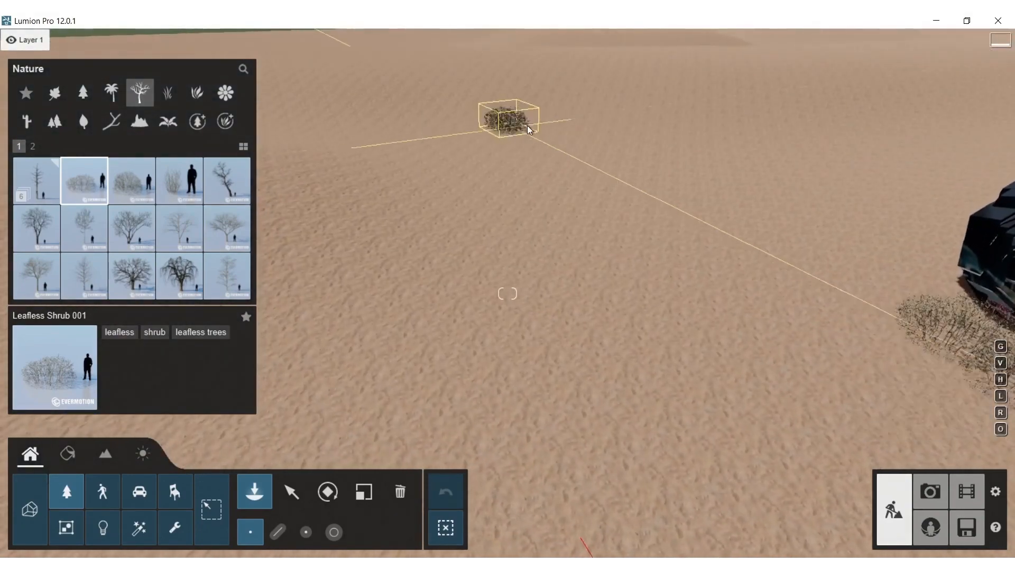
{"action": "left_click", "coordinate": [562, 178]}
{"action": "left_click", "coordinate": [366, 290]}
{"action": "left_click", "coordinate": [330, 256]}
{"action": "right_click_drag", "start_coordinate": [289, 297], "coordinate": [339, 396]}
{"action": "key", "text": "w"}
{"action": "key", "text": "d"}
{"action": "right_click_drag", "start_coordinate": [349, 312], "coordinate": [304, 315]}
{"action": "left_click", "coordinate": [342, 229]}
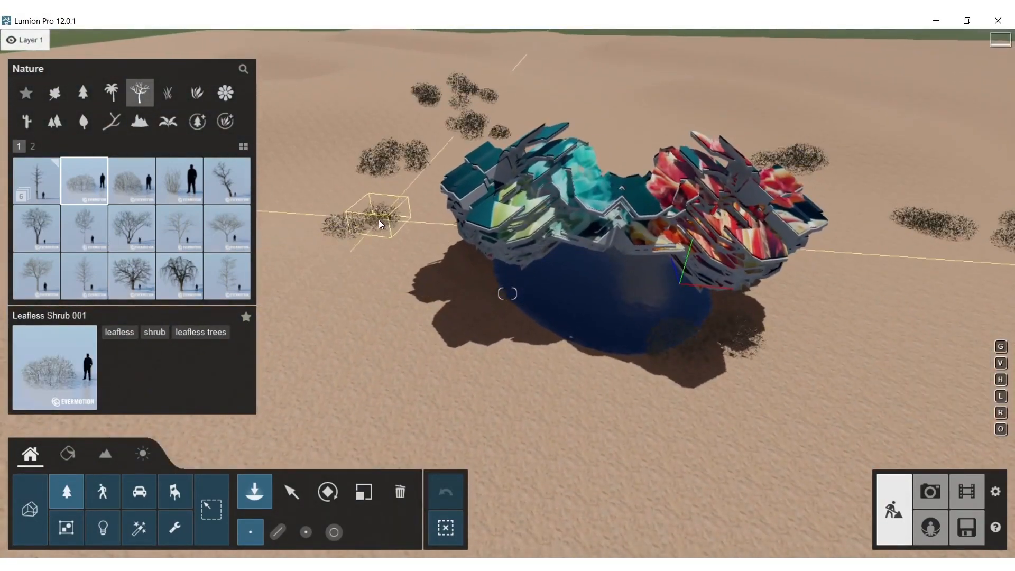
{"action": "left_click", "coordinate": [349, 274]}
Place a loose row of Leafless Shrub 001 plants on the sand beside the form's red end
{"action": "right_click_drag", "start_coordinate": [358, 279], "coordinate": [534, 296]}
{"action": "left_click", "coordinate": [808, 183]}
{"action": "left_click", "coordinate": [822, 183]}
{"action": "left_click", "coordinate": [795, 275]}
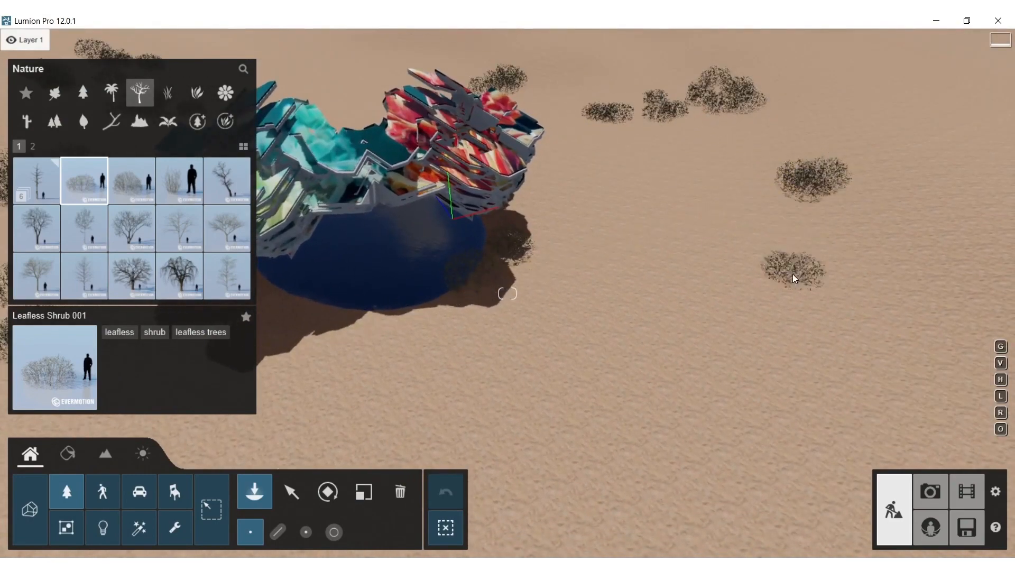
{"action": "left_click", "coordinate": [759, 242]}
{"action": "left_click", "coordinate": [695, 235]}
{"action": "left_click", "coordinate": [629, 212]}
{"action": "left_click", "coordinate": [661, 205]}
{"action": "left_click", "coordinate": [727, 209]}
{"action": "left_click", "coordinate": [785, 210]}
{"action": "left_click", "coordinate": [836, 225]}
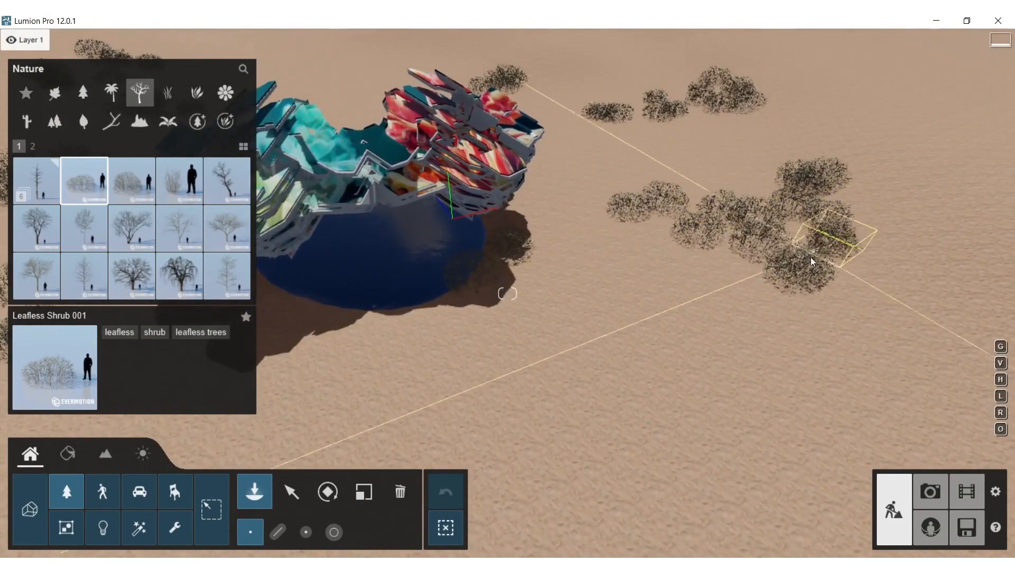
Extend the shrub group beside the red end outward into a dense, curving band of Leafless Shrub 001
{"action": "left_click", "coordinate": [810, 264]}
{"action": "left_click", "coordinate": [884, 242]}
{"action": "left_click", "coordinate": [947, 250]}
{"action": "left_click", "coordinate": [932, 205]}
{"action": "left_click", "coordinate": [875, 204]}
{"action": "left_click", "coordinate": [854, 186]}
{"action": "left_click", "coordinate": [952, 176]}
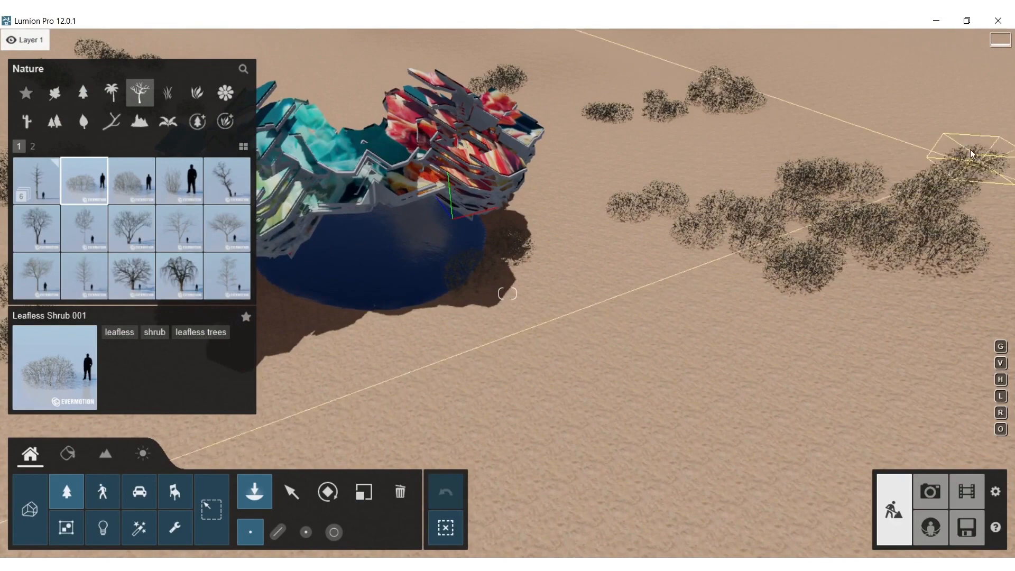
{"action": "left_click", "coordinate": [981, 165]}
{"action": "left_click", "coordinate": [971, 139]}
{"action": "left_click", "coordinate": [948, 109]}
{"action": "left_click", "coordinate": [892, 116]}
{"action": "left_click", "coordinate": [938, 139]}
{"action": "left_click", "coordinate": [883, 160]}
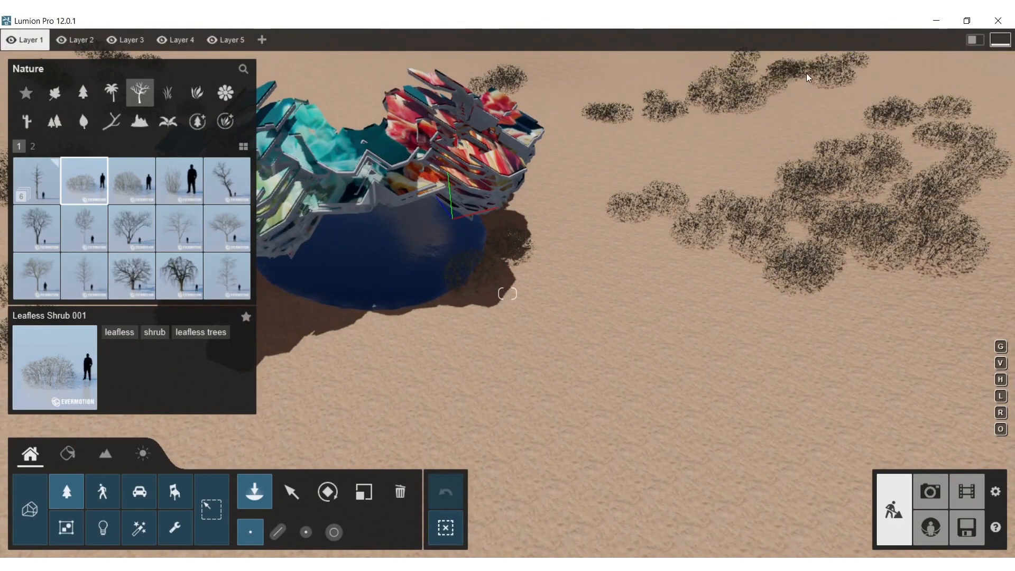
Add Leafless Shrub 001 groups on the sand behind the form, spreading across to the shrubs behind the teal end
{"action": "right_click_drag", "start_coordinate": [823, 104], "coordinate": [762, 69]}
{"action": "key", "text": "s"}
{"action": "key", "text": "s"}
{"action": "left_click", "coordinate": [587, 139]}
{"action": "left_click", "coordinate": [568, 145]}
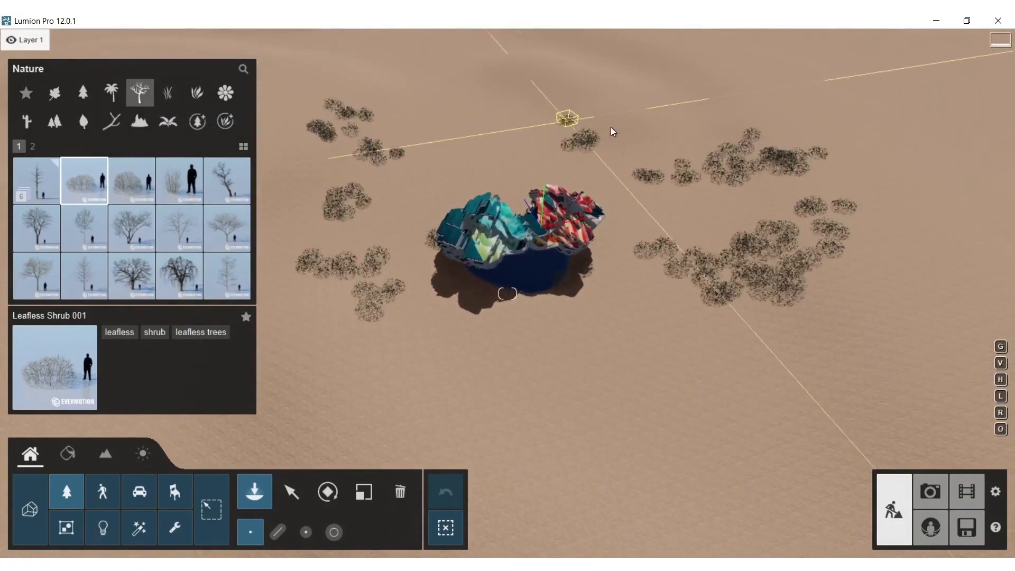
{"action": "left_click", "coordinate": [662, 105]}
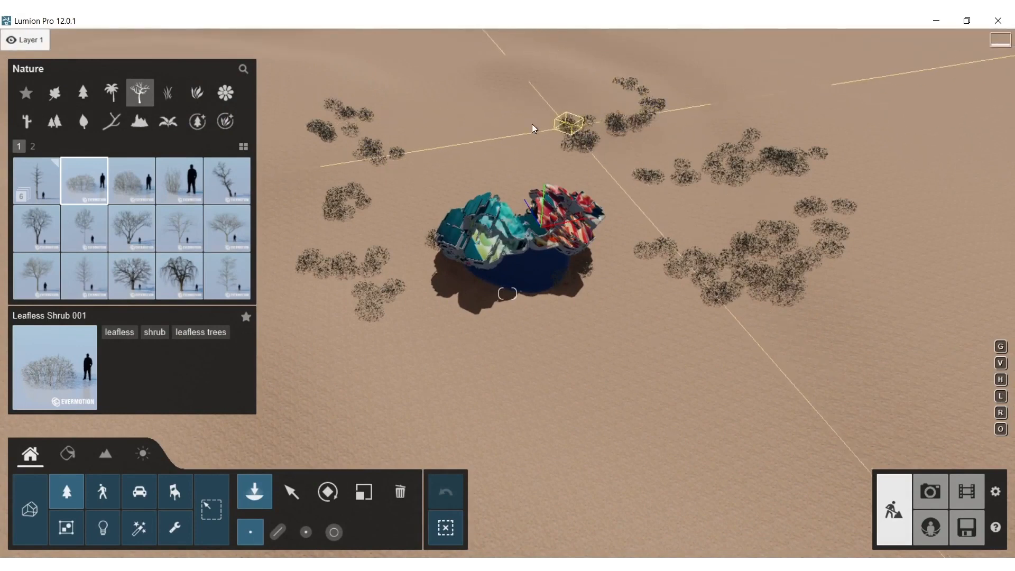
{"action": "left_click", "coordinate": [518, 99]}
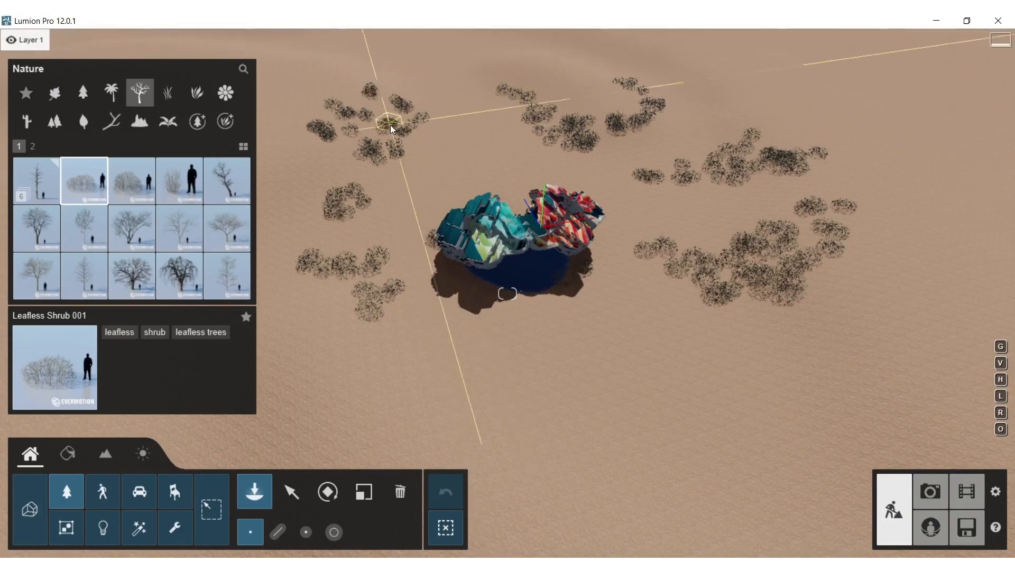
Place a trailing line of Leafless Shrub 001 on the teal side, running away from the pool's open front, with a denser cluster at its end
{"action": "right_click_drag", "start_coordinate": [573, 343], "coordinate": [416, 353]}
{"action": "left_click", "coordinate": [479, 286]}
{"action": "left_click", "coordinate": [470, 306]}
{"action": "left_click", "coordinate": [514, 352]}
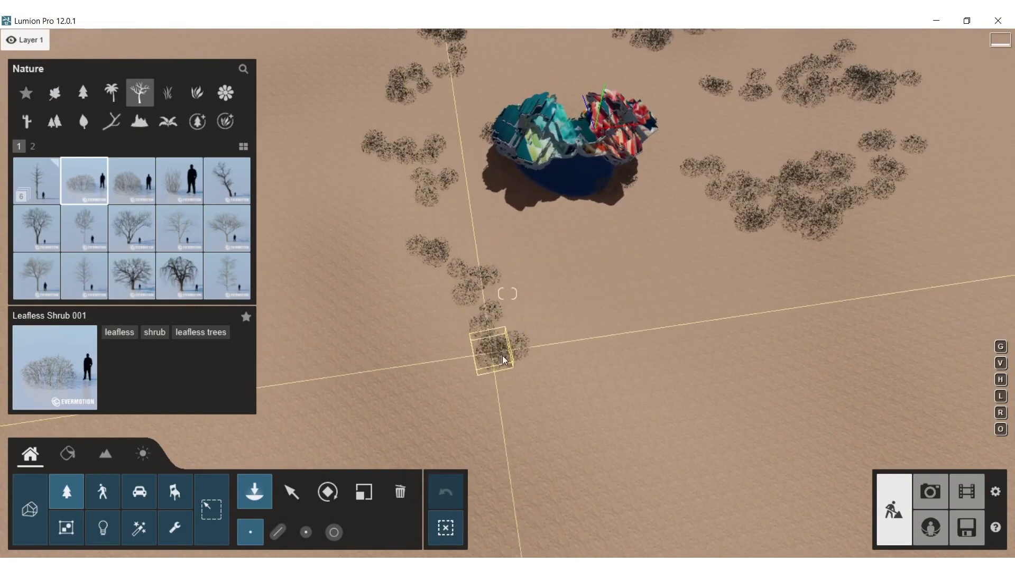
{"action": "left_click", "coordinate": [495, 369]}
{"action": "left_click", "coordinate": [486, 418]}
{"action": "left_click", "coordinate": [504, 445]}
{"action": "left_click", "coordinate": [527, 420]}
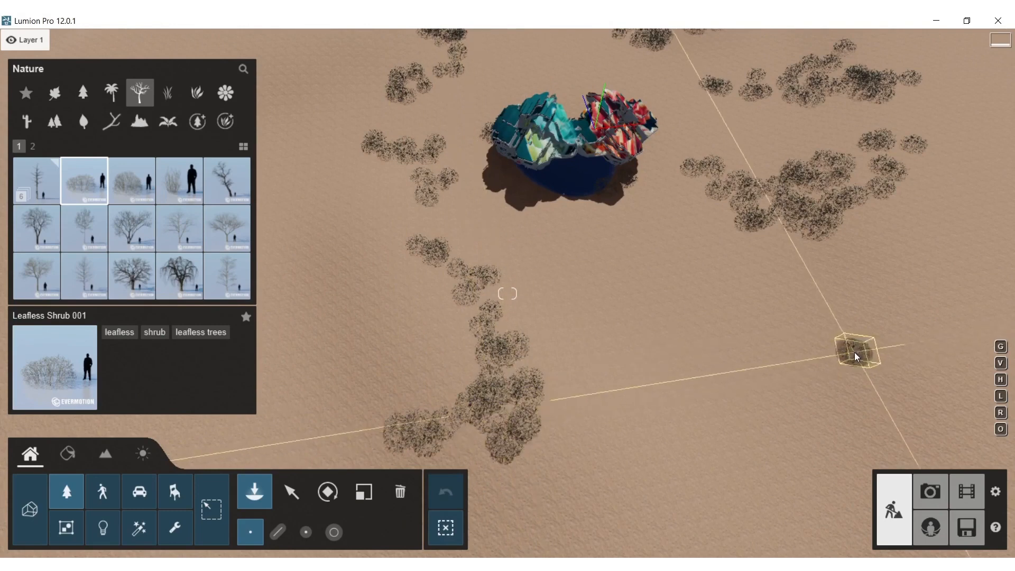
Place a winding line of Leafless Shrub 001 on the empty sand in front of the form's red end
{"action": "left_click", "coordinate": [863, 384]}
{"action": "left_click", "coordinate": [835, 378]}
{"action": "left_click", "coordinate": [805, 365]}
{"action": "left_click", "coordinate": [764, 373]}
{"action": "left_click", "coordinate": [753, 357]}
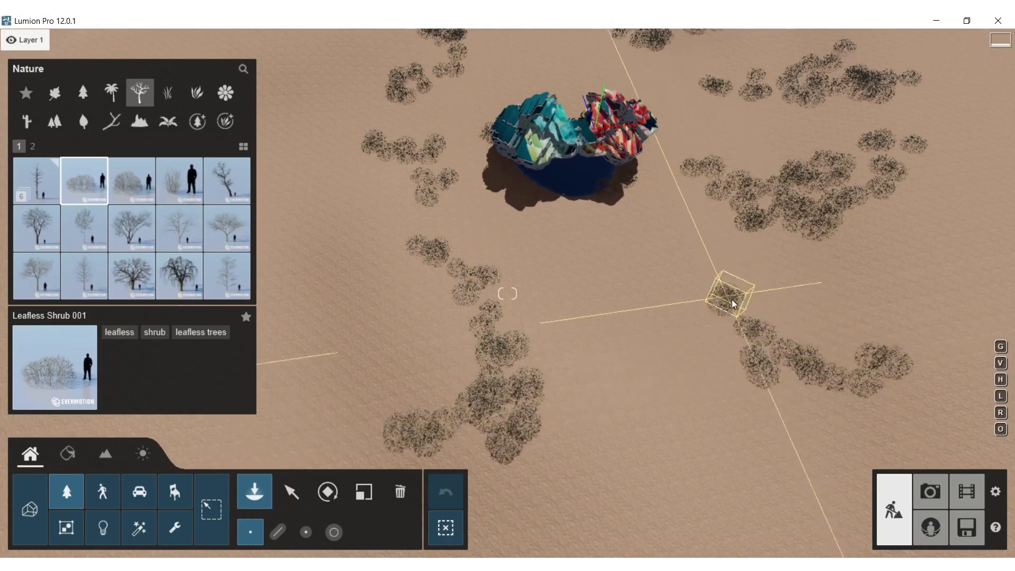
Add a small group of Leafless Shrub 001 on the outer sand beyond the form's teal end
{"action": "left_click", "coordinate": [291, 110]}
{"action": "left_click", "coordinate": [309, 78]}
{"action": "left_click", "coordinate": [264, 91]}
{"action": "left_click", "coordinate": [312, 93]}
{"action": "left_click", "coordinate": [332, 84]}
{"action": "right_click_drag", "start_coordinate": [333, 118], "coordinate": [326, 62]}
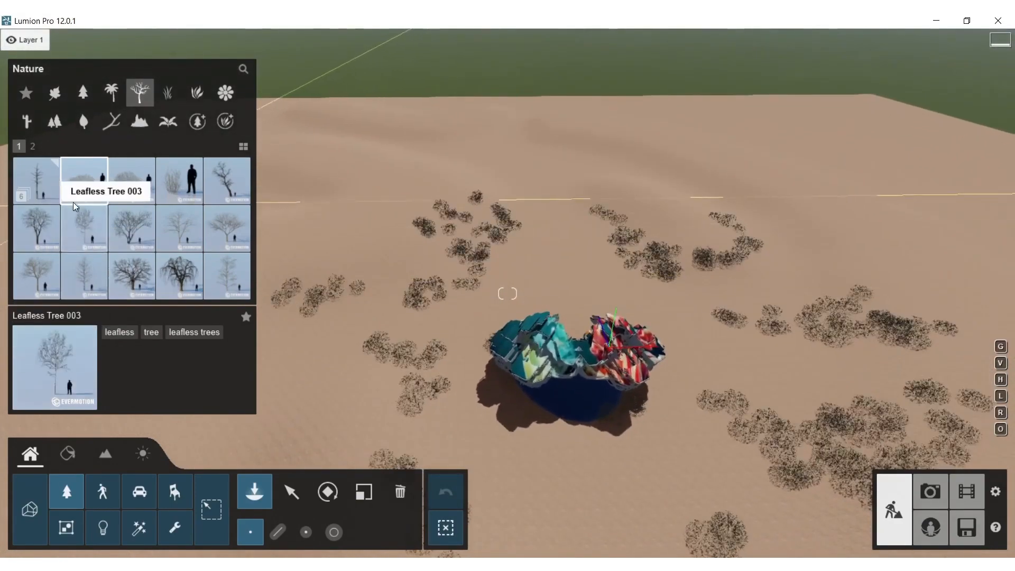
Place FallenTreeV1 trunks around the pool and standing DeadTreeV1 trees among the outlying shrub groups
{"action": "left_click", "coordinate": [39, 187]}
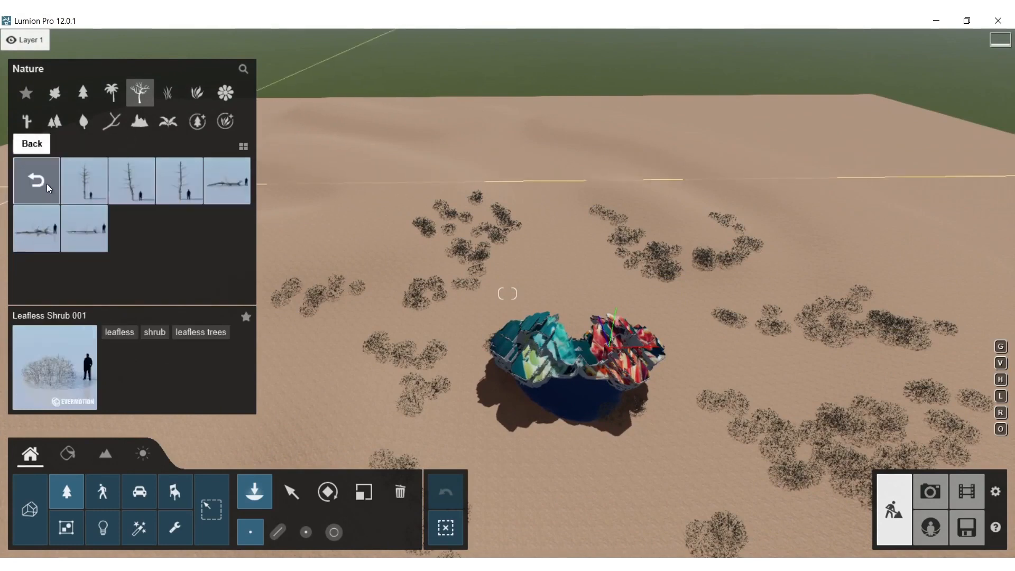
{"action": "left_click", "coordinate": [236, 178]}
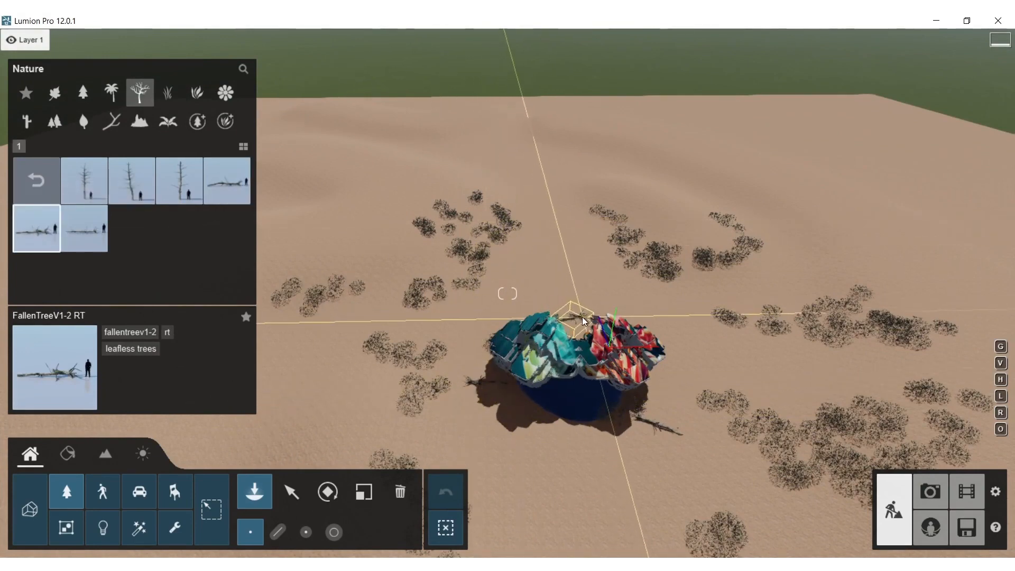
{"action": "left_click", "coordinate": [82, 186]}
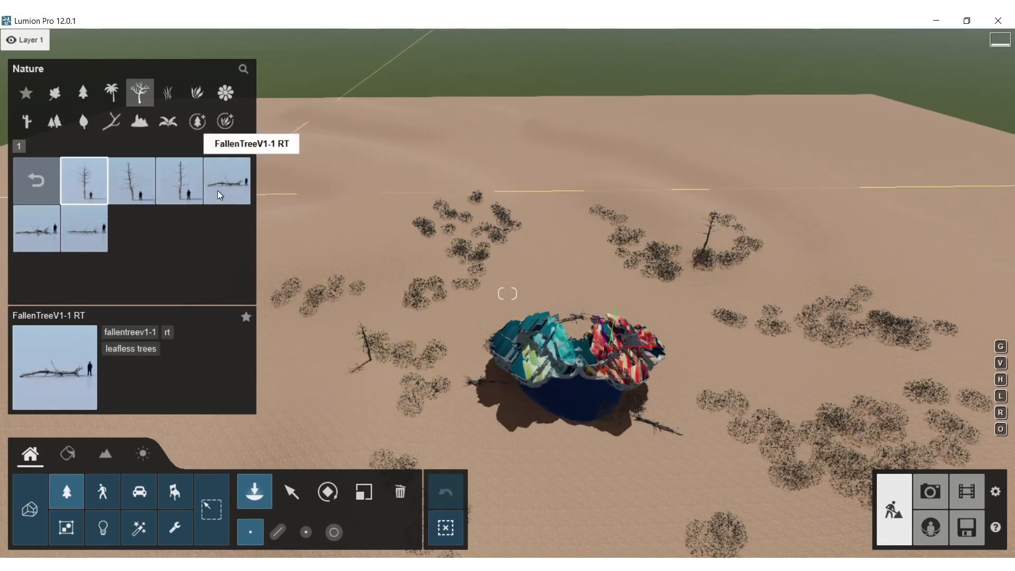
{"action": "left_click", "coordinate": [359, 377]}
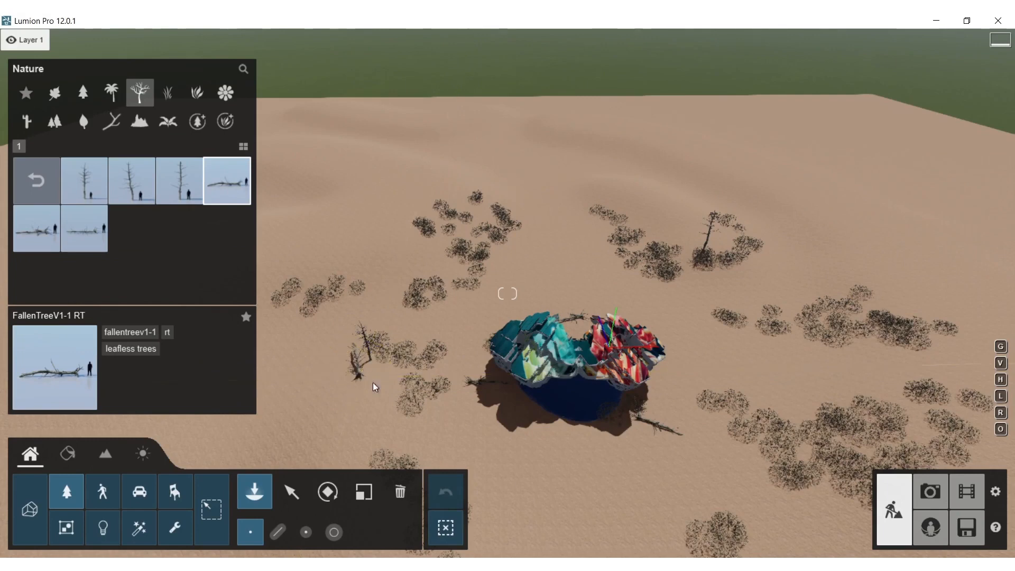
{"action": "left_click", "coordinate": [171, 180]}
{"action": "left_click", "coordinate": [874, 420]}
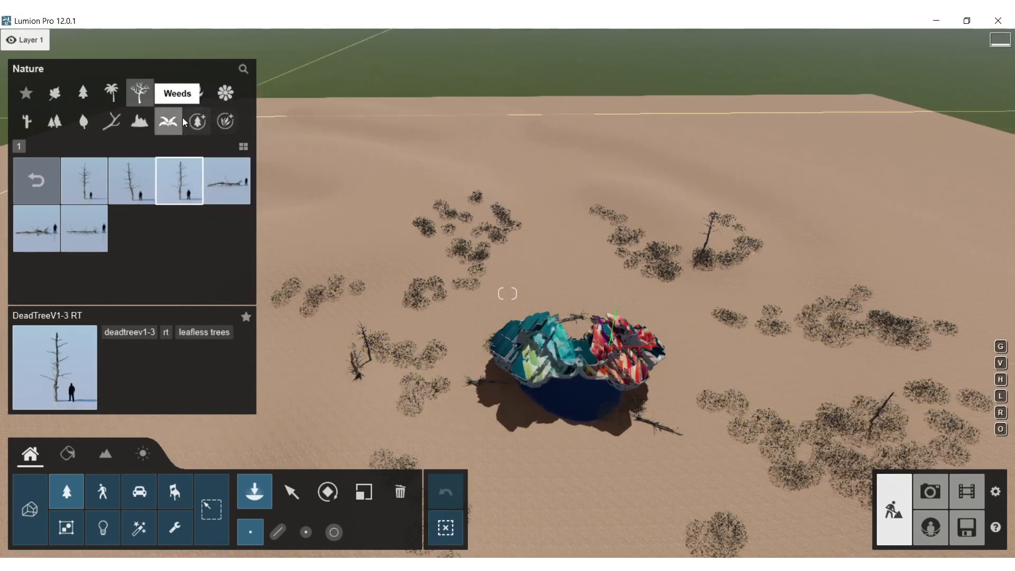
Choose Grass Green 002 and plant it on the shaded pool bank beside the fallen tree
{"action": "left_click", "coordinate": [168, 93]}
{"action": "left_click", "coordinate": [194, 236]}
{"action": "key", "text": "w"}
{"action": "mouse_move", "coordinate": [171, 165]}
{"action": "right_mouse_down"}
{"action": "mouse_move", "coordinate": [172, 196]}
{"action": "mouse_move", "coordinate": [170, 166]}
{"action": "right_mouse_up"}
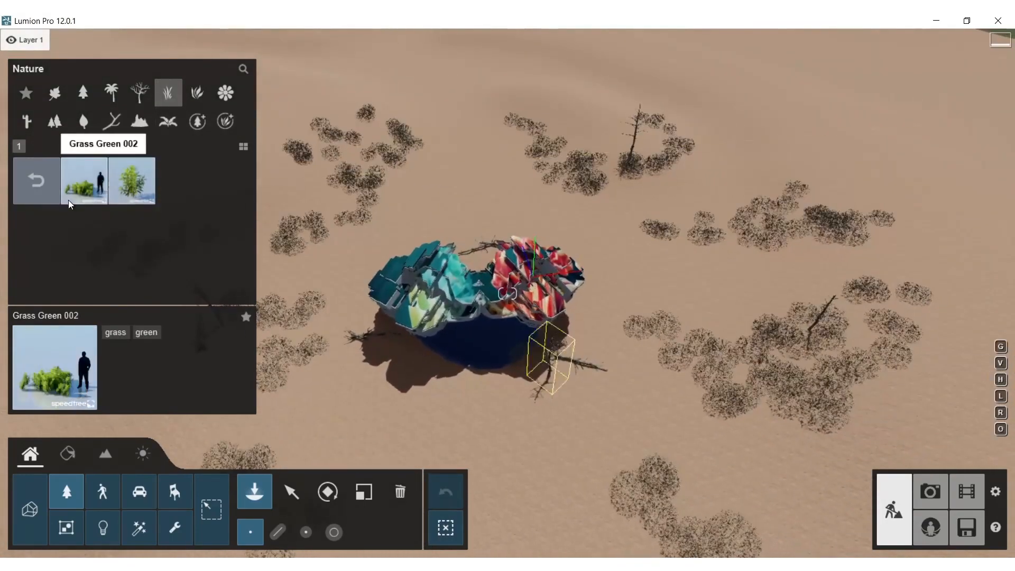
{"action": "left_click", "coordinate": [75, 189]}
{"action": "key", "text": "w"}
{"action": "right_click_drag", "start_coordinate": [455, 342], "coordinate": [617, 397]}
{"action": "key", "text": "s"}
{"action": "left_click", "coordinate": [623, 328]}
{"action": "left_click", "coordinate": [595, 432]}
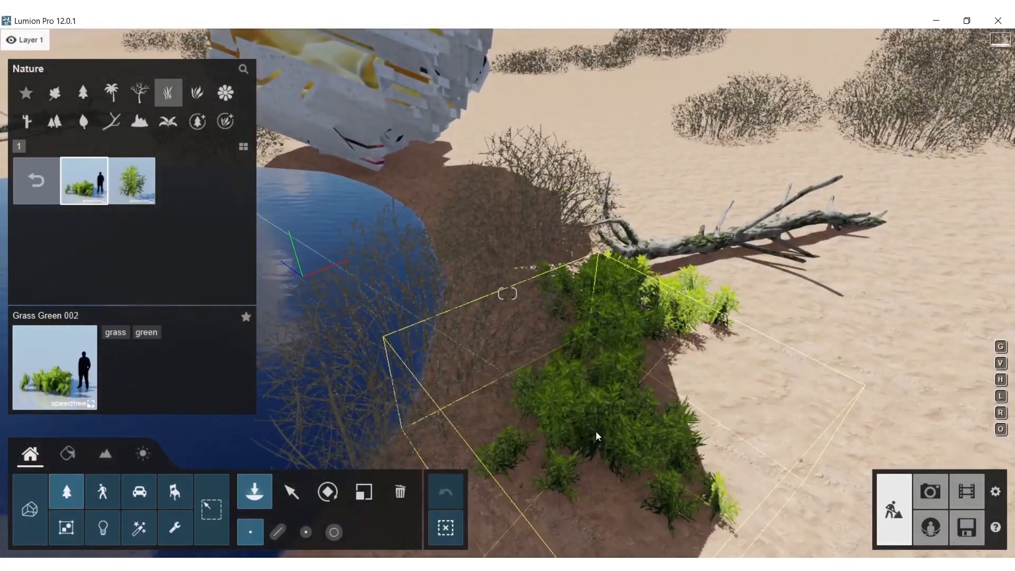
Plant more Grass Green 002 along the bank at the form's foot and around the leafless shrub there
{"action": "left_click", "coordinate": [484, 203]}
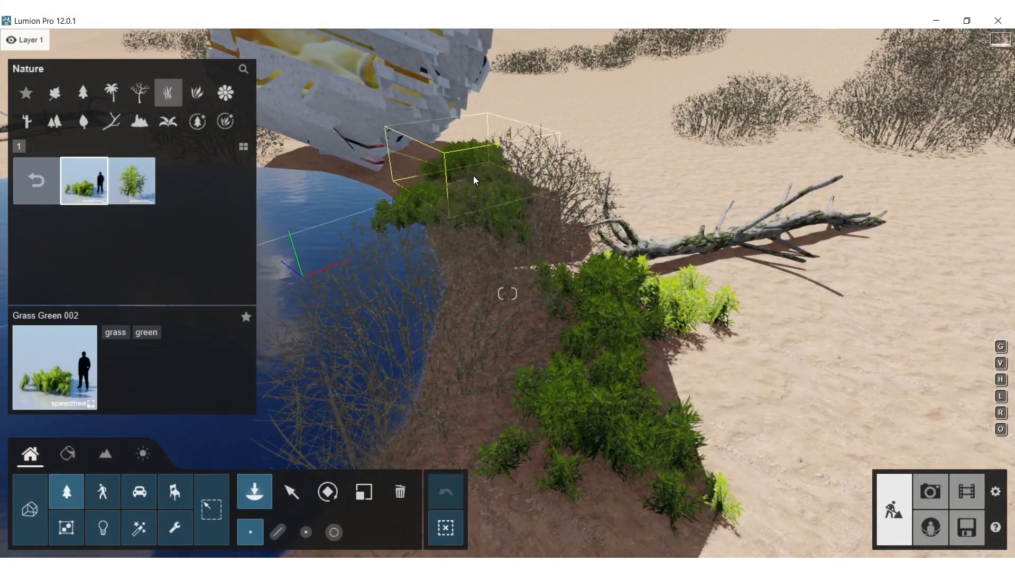
{"action": "left_click", "coordinate": [564, 156]}
{"action": "left_click", "coordinate": [616, 179]}
{"action": "left_click", "coordinate": [681, 224]}
Plant Grass Green 002 on the shaded bank at the form's other foot, near the fallen branch
{"action": "key", "text": "s"}
{"action": "right_click_drag", "start_coordinate": [685, 226], "coordinate": [680, 227]}
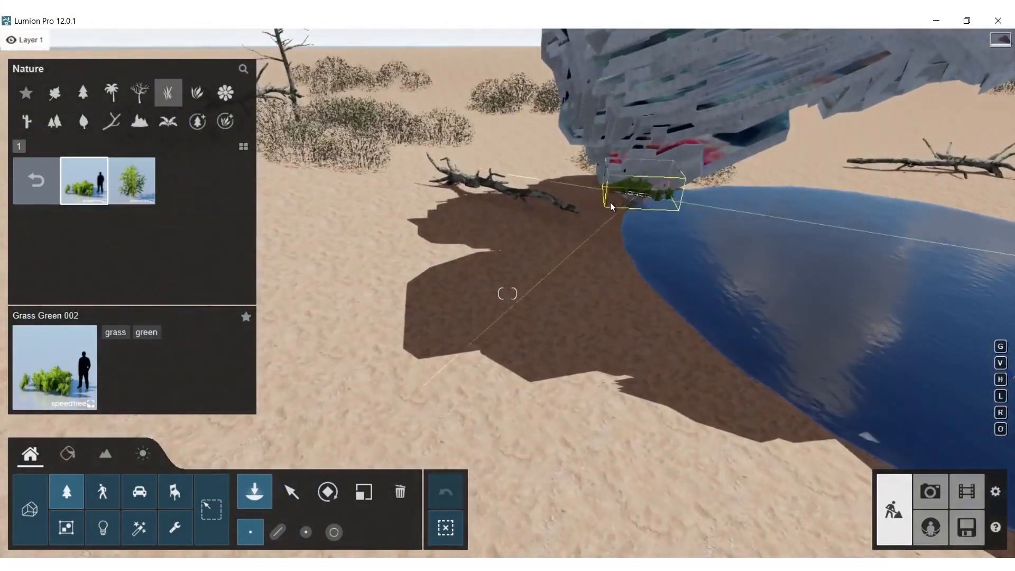
{"action": "left_click", "coordinate": [587, 210]}
{"action": "left_click", "coordinate": [556, 222]}
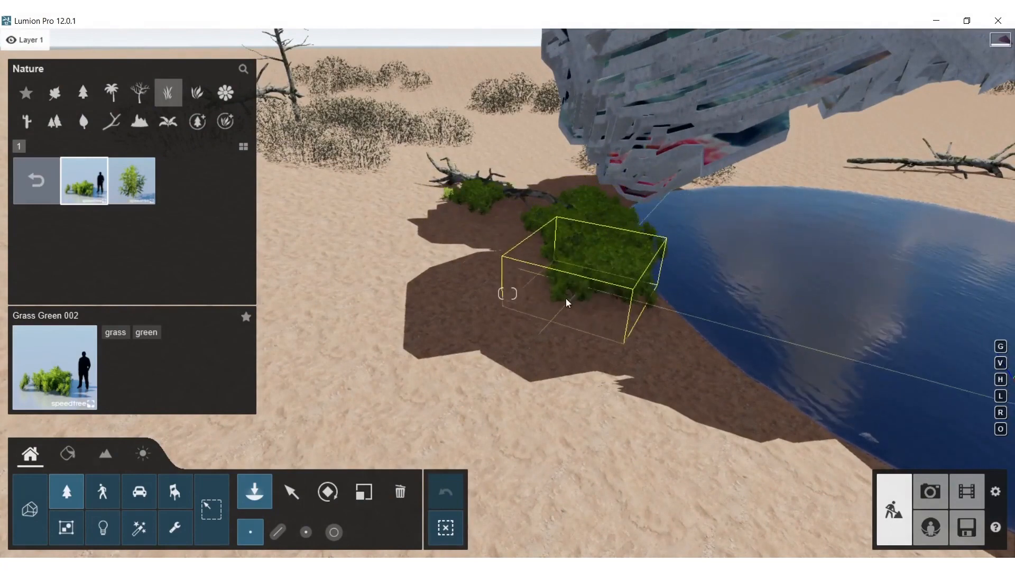
Plant Grass Green 002 on the sunlit bank between the shrubs at the red end's foot and the fallen tree
{"action": "right_click_drag", "start_coordinate": [711, 383], "coordinate": [692, 317]}
{"action": "key", "text": "w"}
{"action": "key", "text": "s"}
{"action": "right_click_drag", "start_coordinate": [674, 213], "coordinate": [609, 287]}
{"action": "key", "text": "s"}
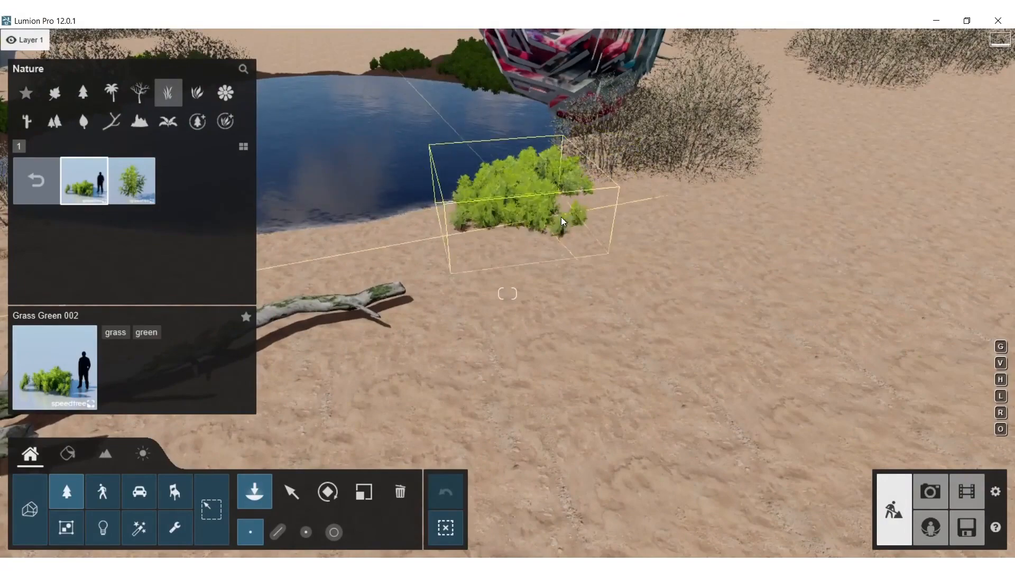
{"action": "left_click", "coordinate": [560, 217]}
{"action": "left_click", "coordinate": [646, 188]}
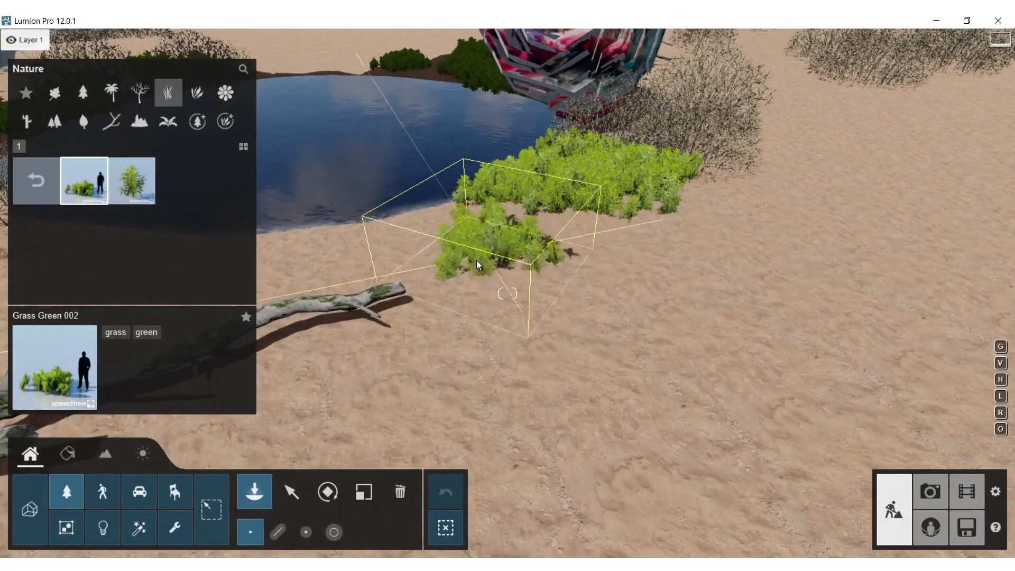
{"action": "left_click", "coordinate": [376, 262]}
Plant a continuous band of Grass Green 002 behind the fallen tree, from the leafless shrubs to the water's edge
{"action": "right_click_drag", "start_coordinate": [473, 253], "coordinate": [341, 134]}
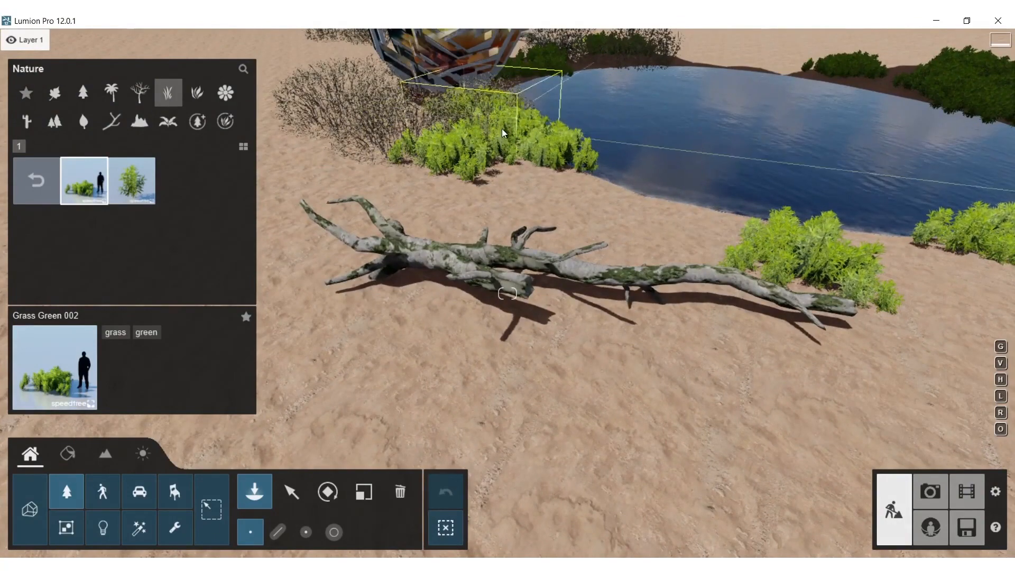
{"action": "left_click", "coordinate": [359, 171]}
{"action": "left_click", "coordinate": [294, 161]}
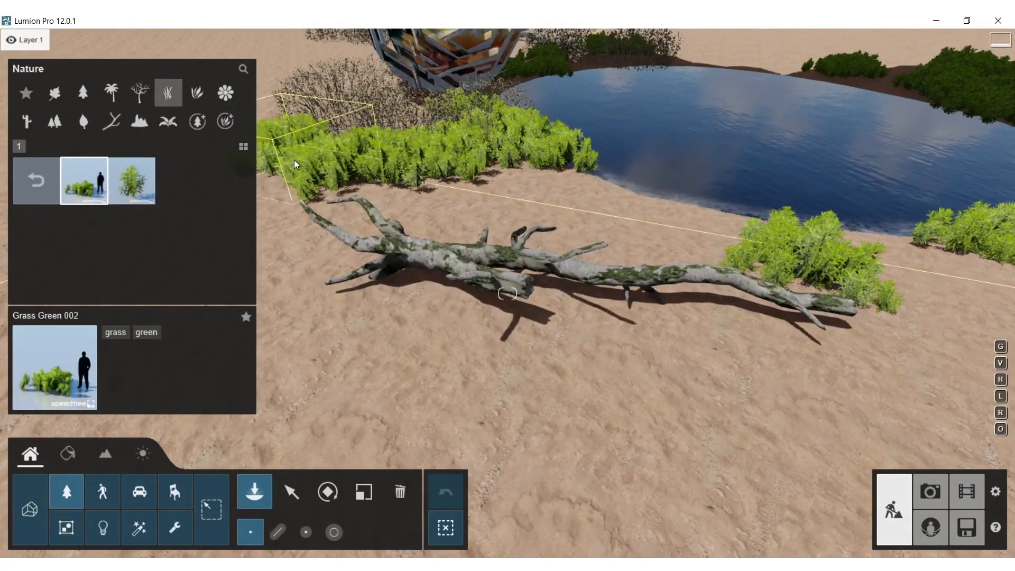
{"action": "left_click", "coordinate": [575, 207]}
Place single Grass Green 002 x1 plants at the outer end of the grass band behind the fallen tree
{"action": "left_click", "coordinate": [134, 174]}
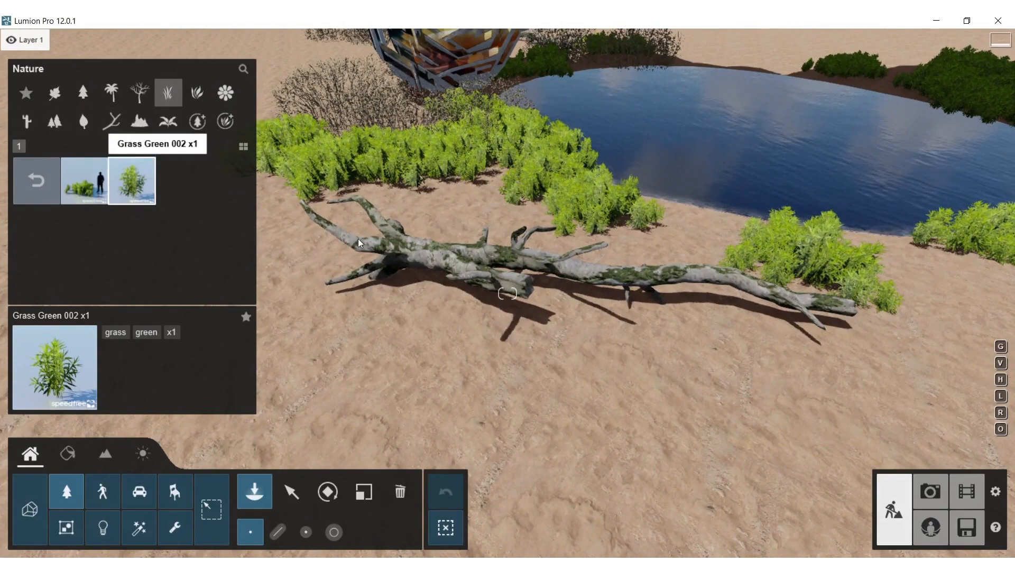
{"action": "right_click_drag", "start_coordinate": [341, 199], "coordinate": [343, 166]}
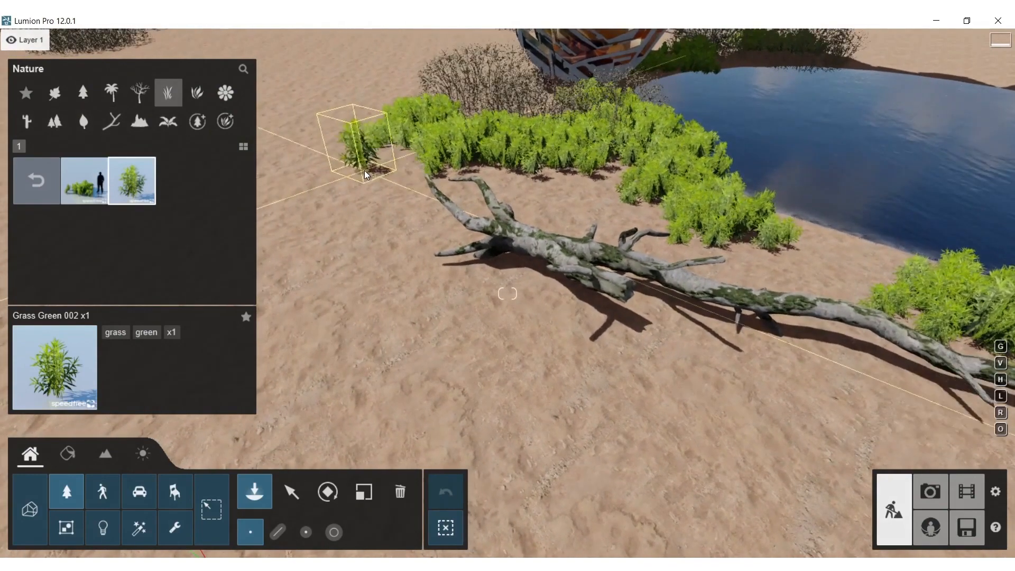
{"action": "left_click", "coordinate": [390, 116]}
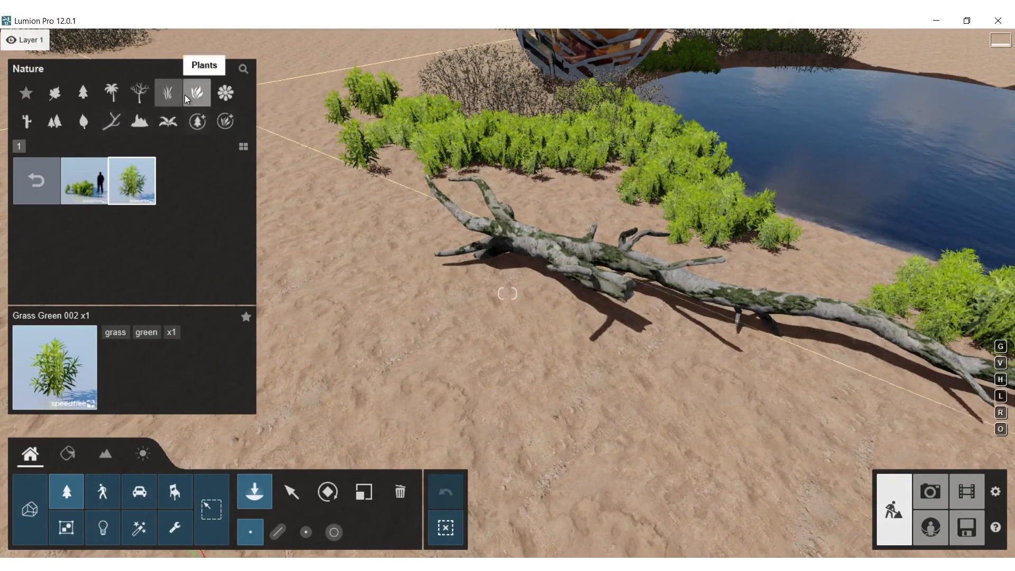
Choose Grass Green 001 and plant it between the grass band and the fallen tree and around the trunk's thin end
{"action": "left_click", "coordinate": [47, 177]}
{"action": "left_click", "coordinate": [180, 228]}
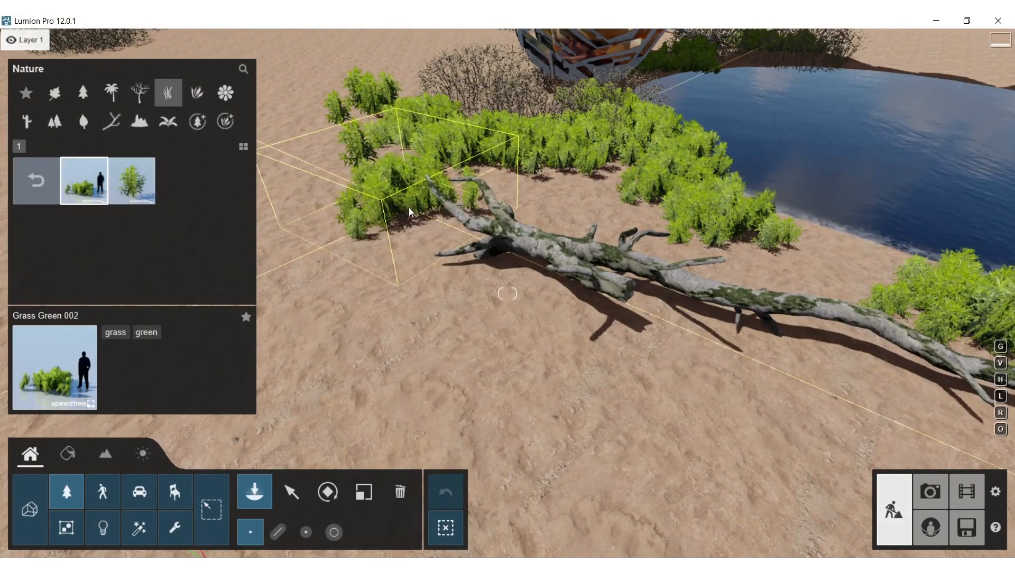
{"action": "left_click", "coordinate": [34, 180]}
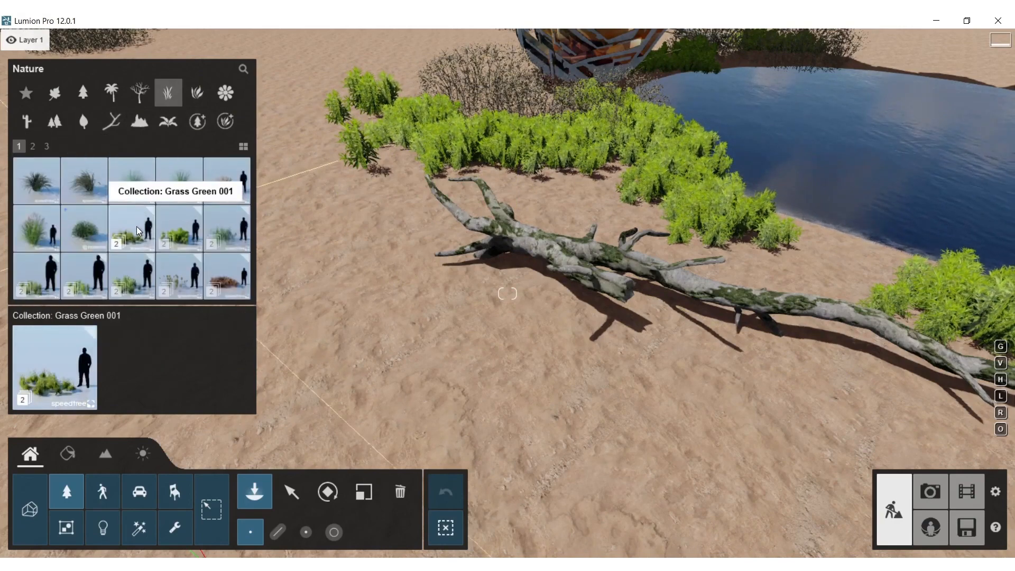
{"action": "left_click", "coordinate": [137, 226]}
{"action": "left_click", "coordinate": [85, 196]}
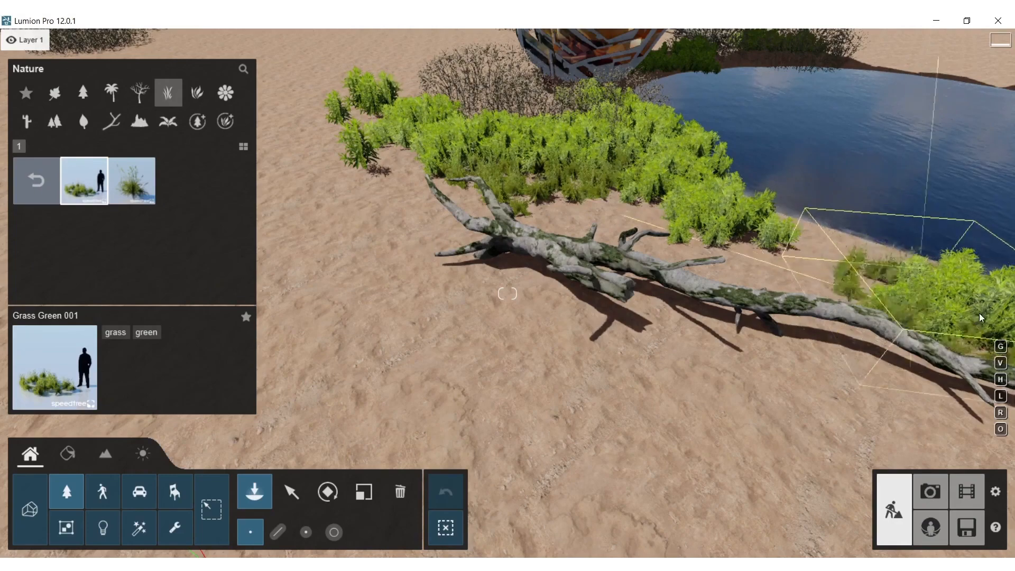
{"action": "left_click", "coordinate": [946, 363]}
Plant Grass Green 001 along the front edge of the grass patch beside the form's red end
{"action": "right_click_drag", "start_coordinate": [946, 363], "coordinate": [711, 292]}
{"action": "key", "text": "d"}
{"action": "left_click", "coordinate": [622, 253]}
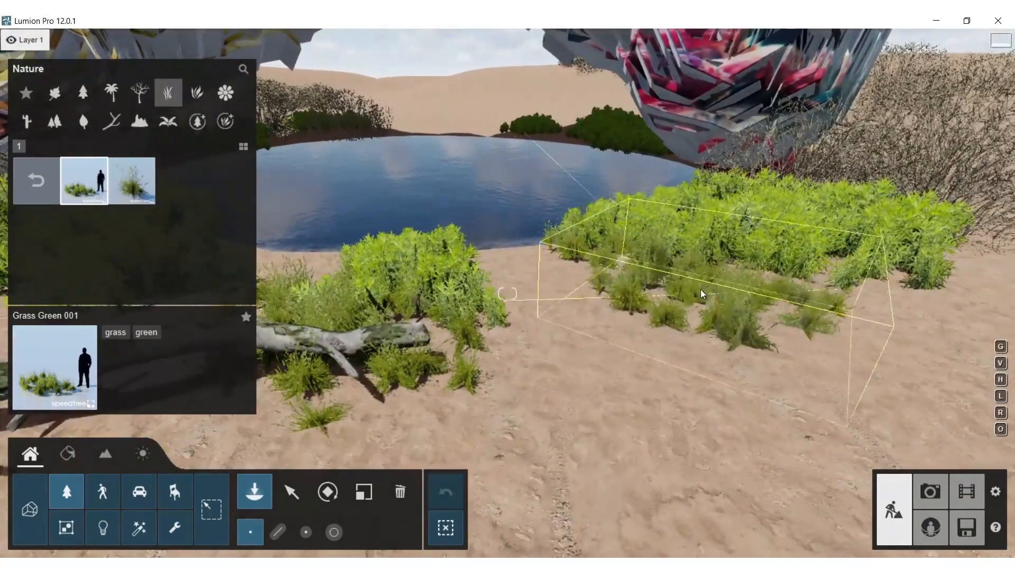
{"action": "left_click", "coordinate": [880, 274]}
Plant Grass Green 001 around the grass on the shaded bank beside the other fallen tree
{"action": "mouse_move", "coordinate": [950, 252]}
{"action": "right_mouse_down"}
{"action": "mouse_move", "coordinate": [866, 343]}
{"action": "mouse_move", "coordinate": [908, 317]}
{"action": "mouse_move", "coordinate": [903, 288]}
{"action": "mouse_move", "coordinate": [881, 238]}
{"action": "mouse_move", "coordinate": [847, 239]}
{"action": "mouse_move", "coordinate": [881, 302]}
{"action": "mouse_move", "coordinate": [892, 300]}
{"action": "right_mouse_up"}
{"action": "key", "text": "s"}
{"action": "key", "text": "s"}
{"action": "key", "text": "w"}
{"action": "key", "text": "w"}
{"action": "left_click", "coordinate": [501, 303]}
{"action": "left_click", "coordinate": [567, 286]}
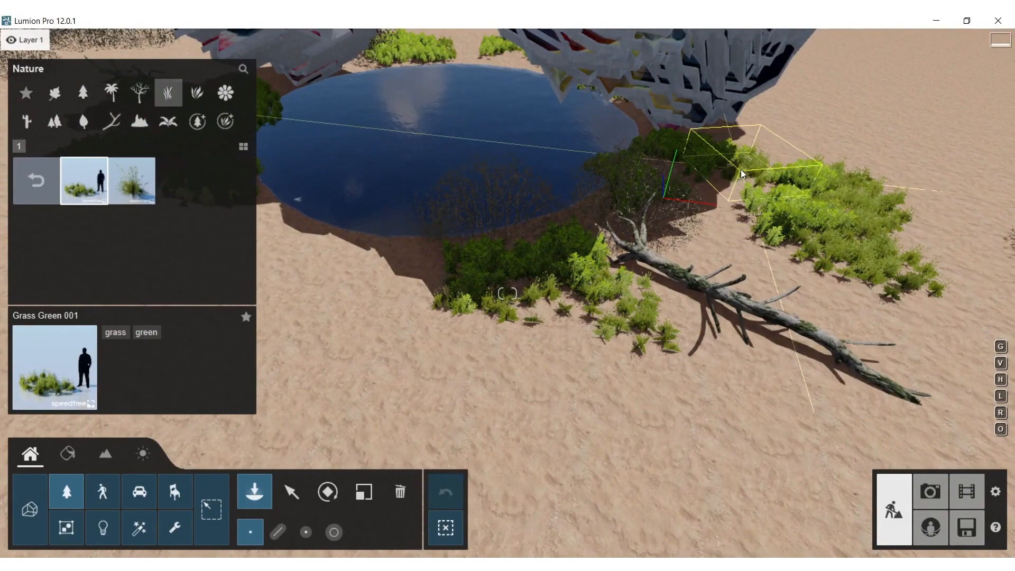
Plant Grass Green 001 across the sunlit sand in front of the shrubs at the pool's near bank
{"action": "right_click_drag", "start_coordinate": [723, 233], "coordinate": [561, 277]}
{"action": "key", "text": "w"}
{"action": "left_click", "coordinate": [657, 319]}
{"action": "left_click", "coordinate": [528, 334]}
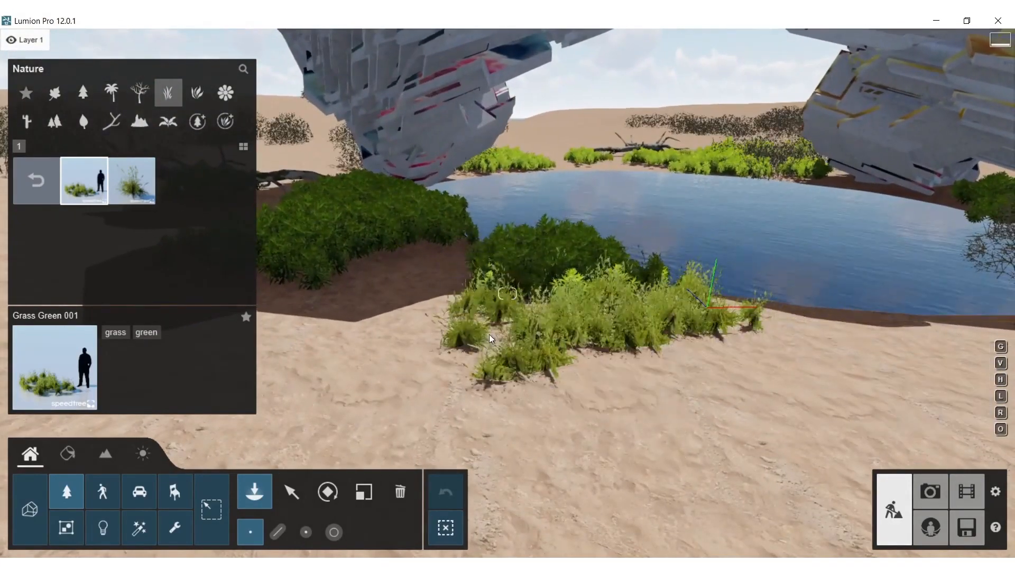
{"action": "left_click", "coordinate": [302, 326]}
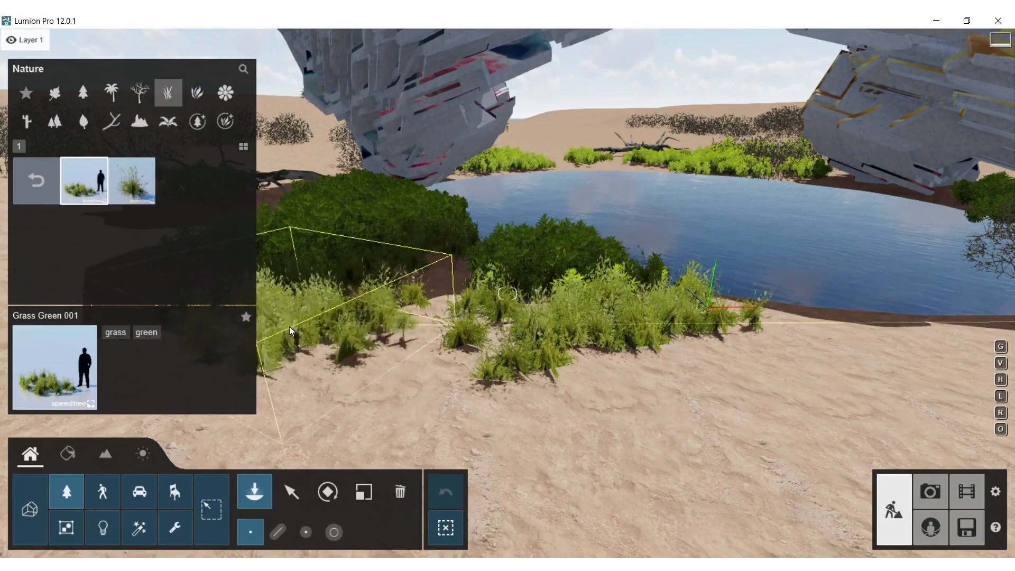
Plant Grass Green 001 along the shadow edge behind the dense shrubs on the shaded bank
{"action": "right_click_drag", "start_coordinate": [290, 334], "coordinate": [278, 294]}
{"action": "key", "text": "w"}
{"action": "key", "text": "a"}
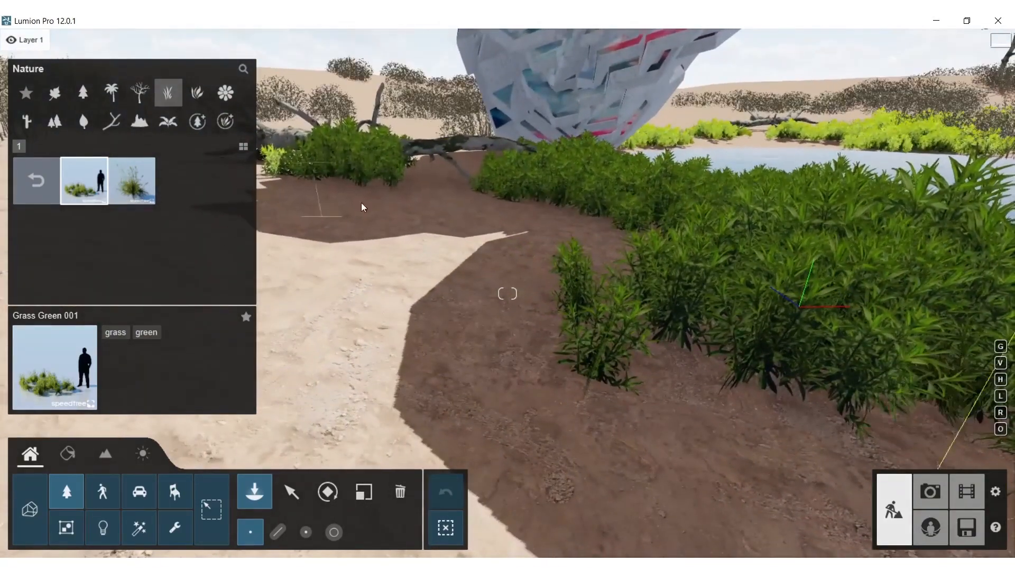
{"action": "left_click", "coordinate": [482, 313]}
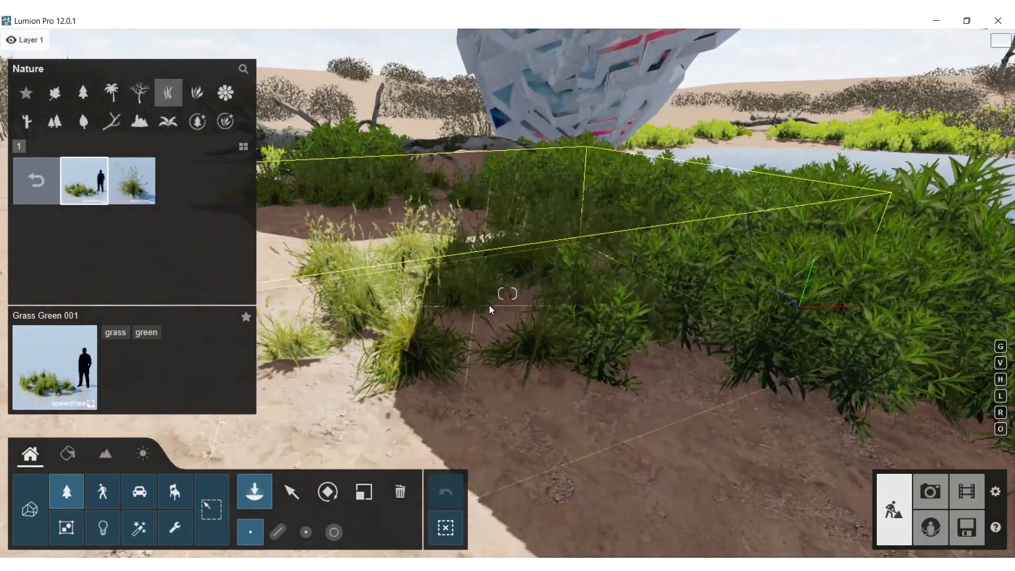
{"action": "left_click", "coordinate": [167, 93]}
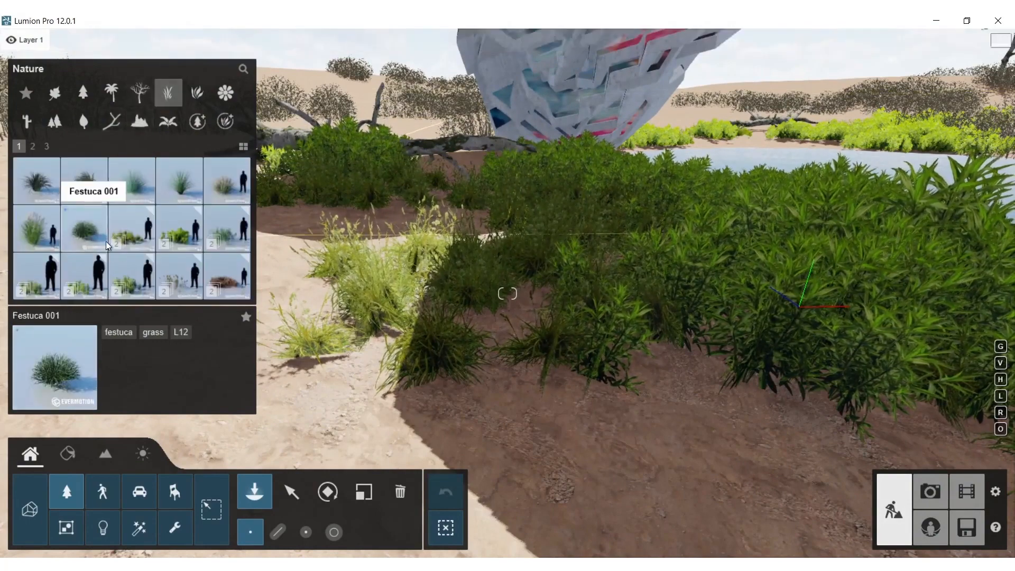
{"action": "left_click", "coordinate": [37, 272]}
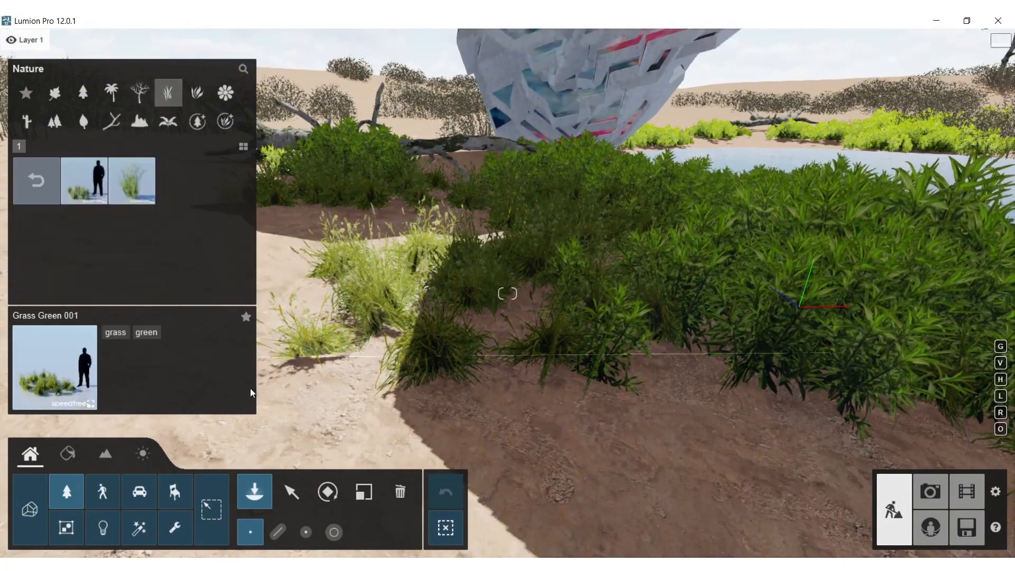
{"action": "left_click", "coordinate": [74, 183]}
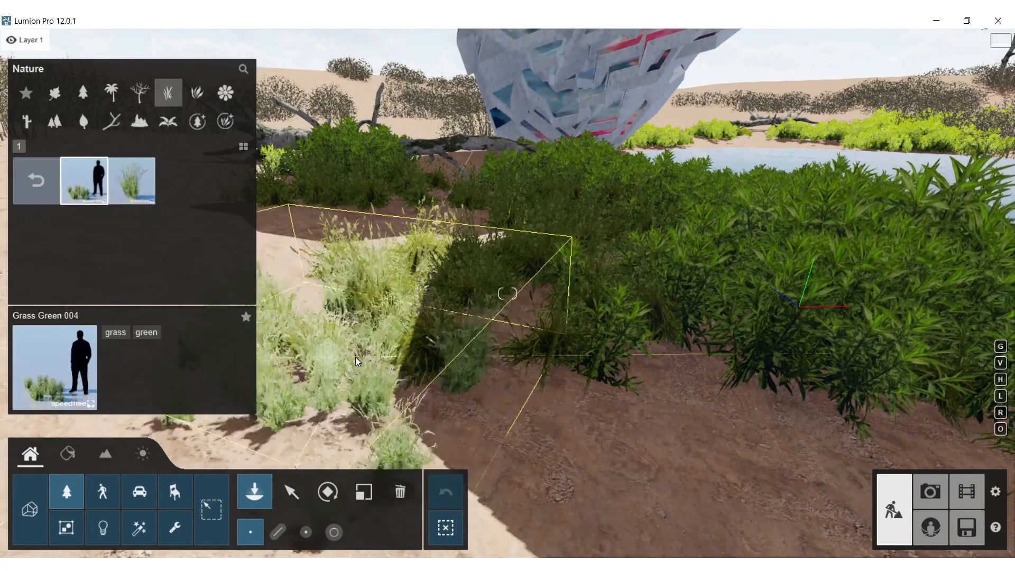
{"action": "left_click", "coordinate": [18, 195]}
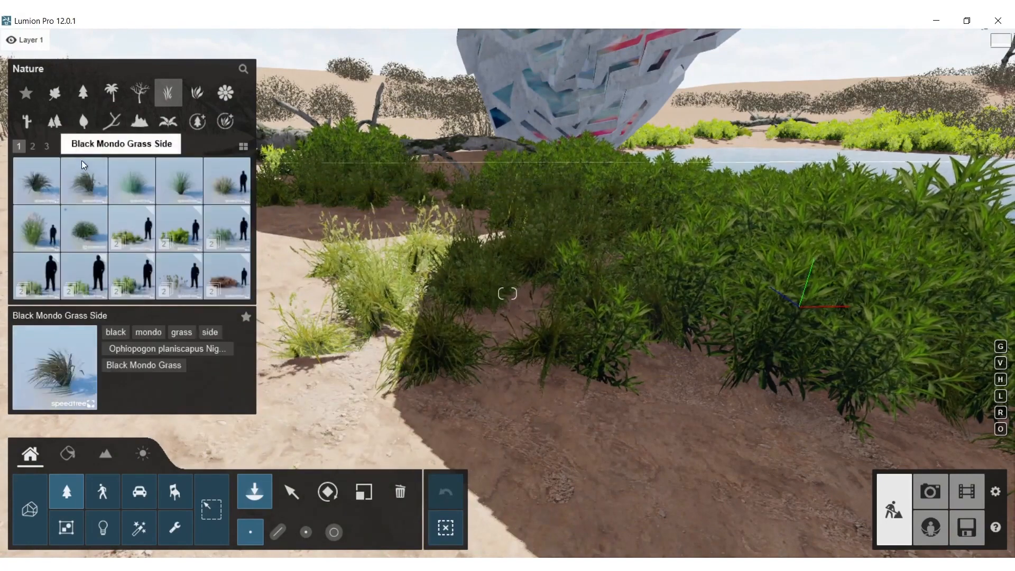
Choose Rough Grass1 RT from the Rough Grass collection and plant it on the sand outside the shaded bank's grass
{"action": "left_click", "coordinate": [33, 146]}
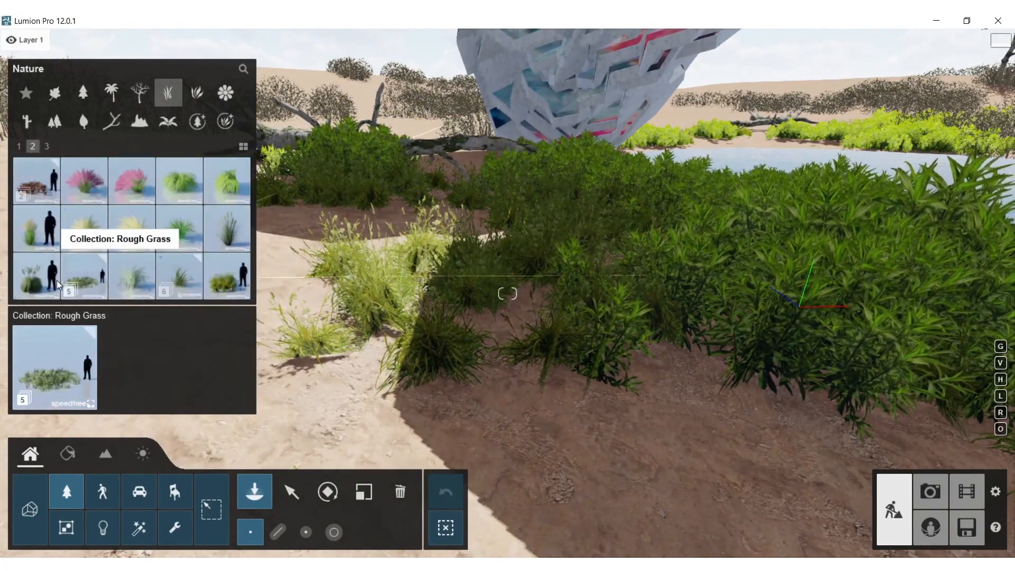
{"action": "left_click", "coordinate": [89, 266]}
{"action": "left_click", "coordinate": [132, 181]}
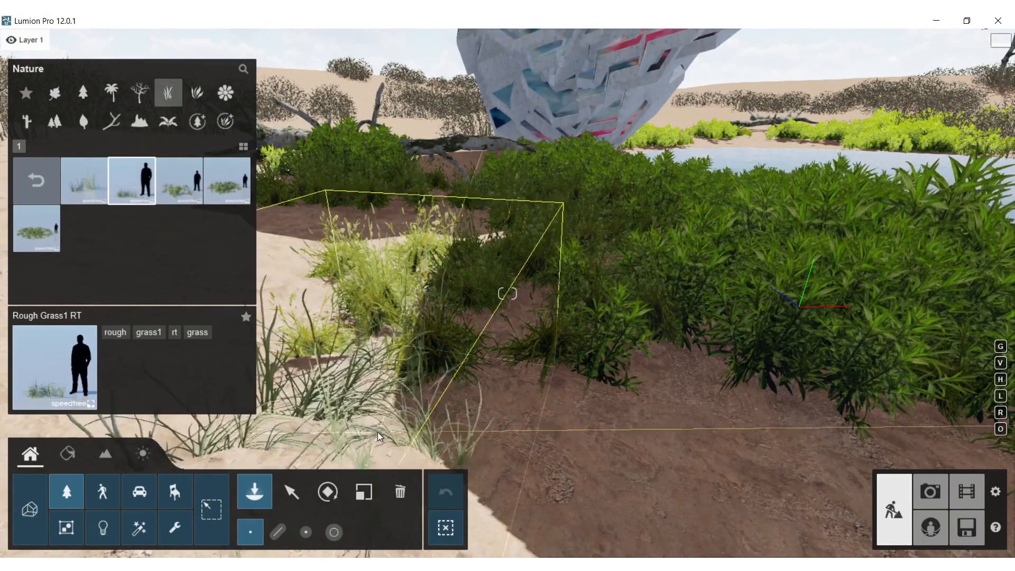
{"action": "scroll", "coordinate": [393, 366], "scroll_direction": "down", "scroll_amount": 5}
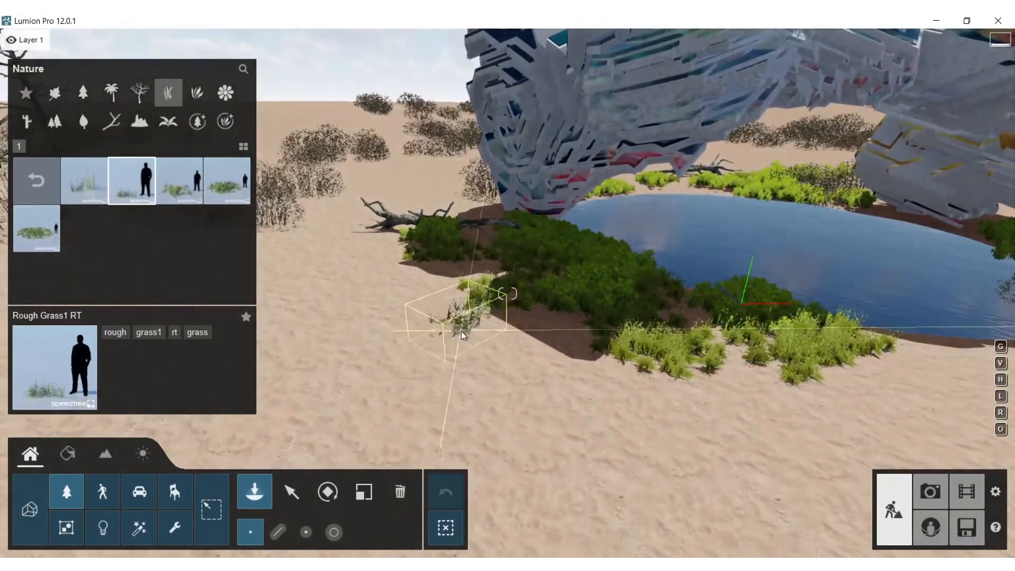
{"action": "left_click", "coordinate": [485, 400]}
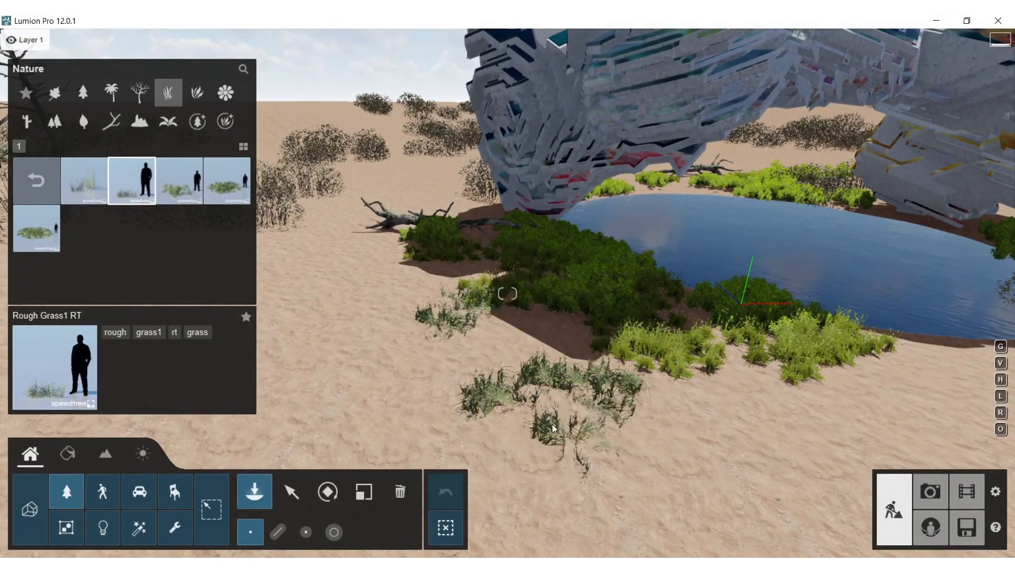
{"action": "left_click", "coordinate": [618, 392]}
Plant Rough Grass1 RT along the sandy edge of the green grass in front of the fallen tree
{"action": "right_click_drag", "start_coordinate": [733, 350], "coordinate": [577, 353]}
{"action": "key", "text": "s"}
{"action": "key", "text": "d"}
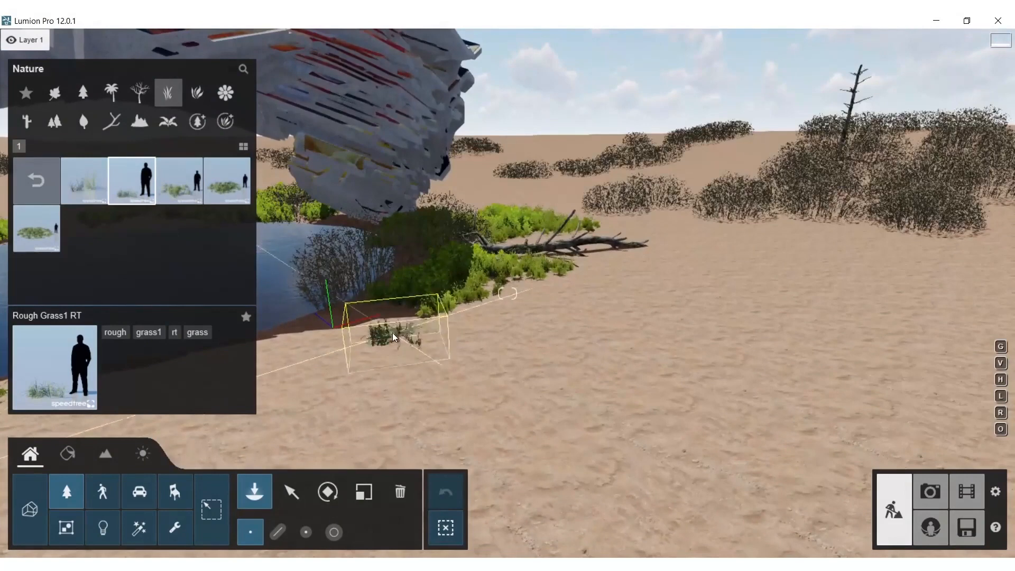
{"action": "left_click", "coordinate": [364, 332]}
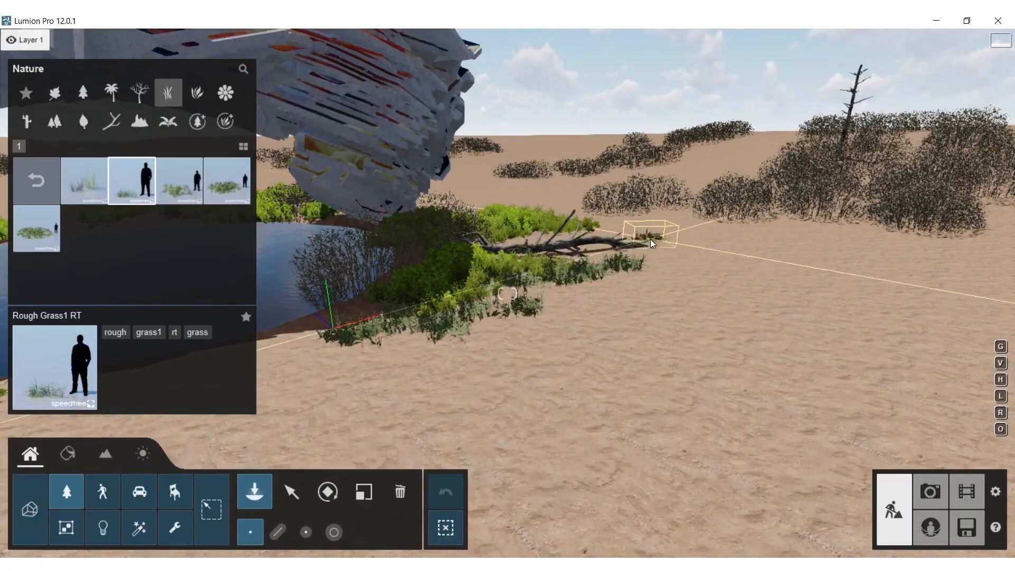
{"action": "left_click", "coordinate": [624, 265]}
Plant Rough Grass1 RT in front of the large bright grass patch and around the grass behind the fallen dead tree
{"action": "key", "text": "w"}
{"action": "right_click_drag", "start_coordinate": [575, 230], "coordinate": [534, 207]}
{"action": "key", "text": "w"}
{"action": "right_click_drag", "start_coordinate": [507, 293], "coordinate": [613, 304]}
{"action": "key", "text": "s"}
{"action": "right_click_drag", "start_coordinate": [496, 191], "coordinate": [549, 248]}
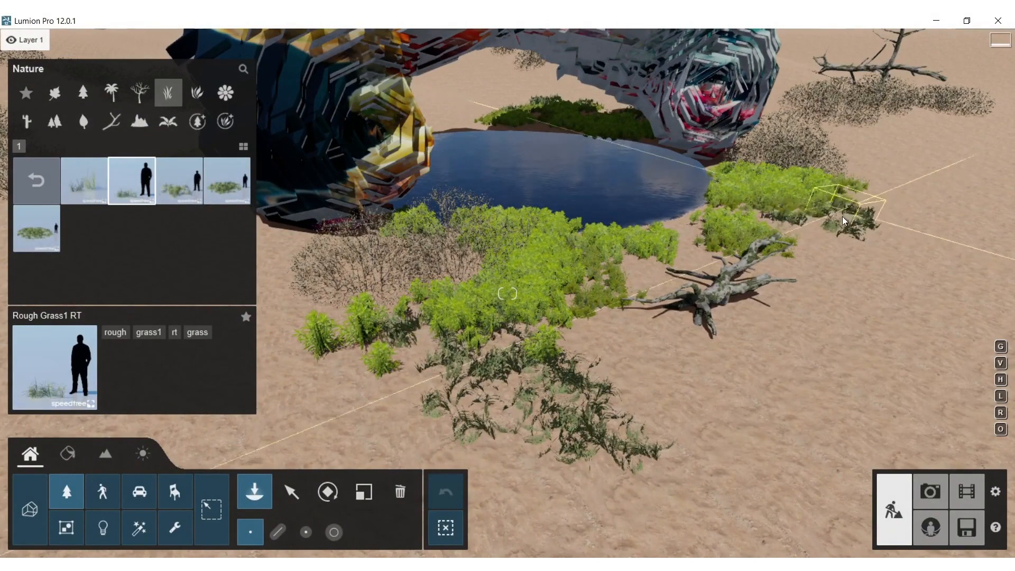
{"action": "left_click", "coordinate": [855, 191]}
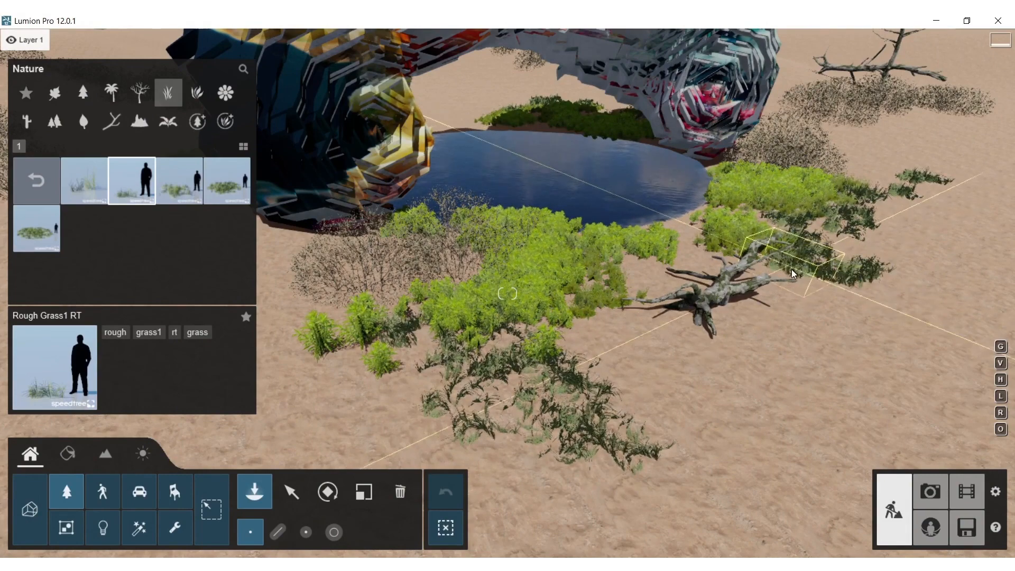
Place three Cow 001 Idle animals: at the pool's near bank, at its far bank and beside the foreground grass patch
{"action": "left_click", "coordinate": [109, 493]}
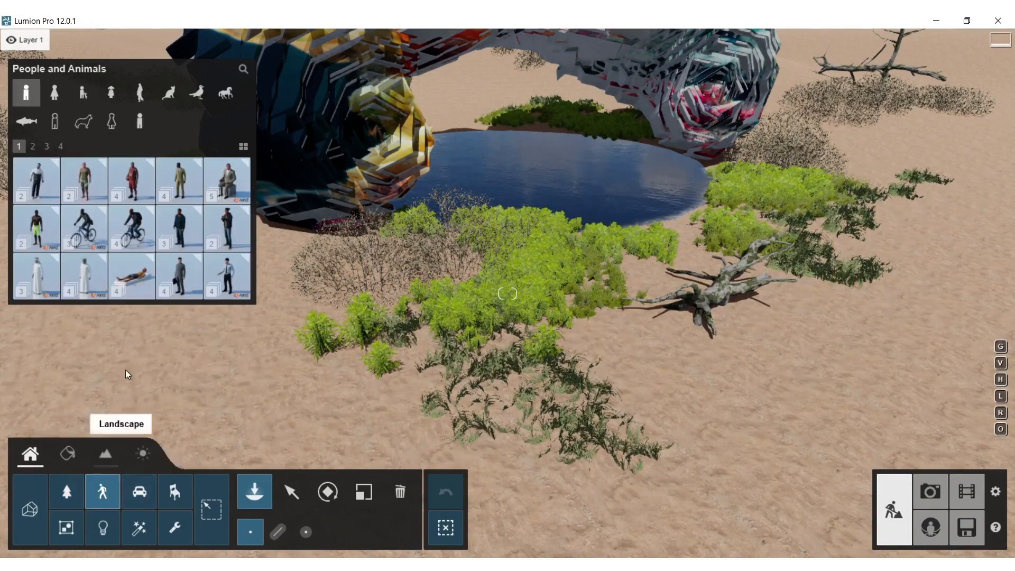
{"action": "left_click", "coordinate": [229, 96]}
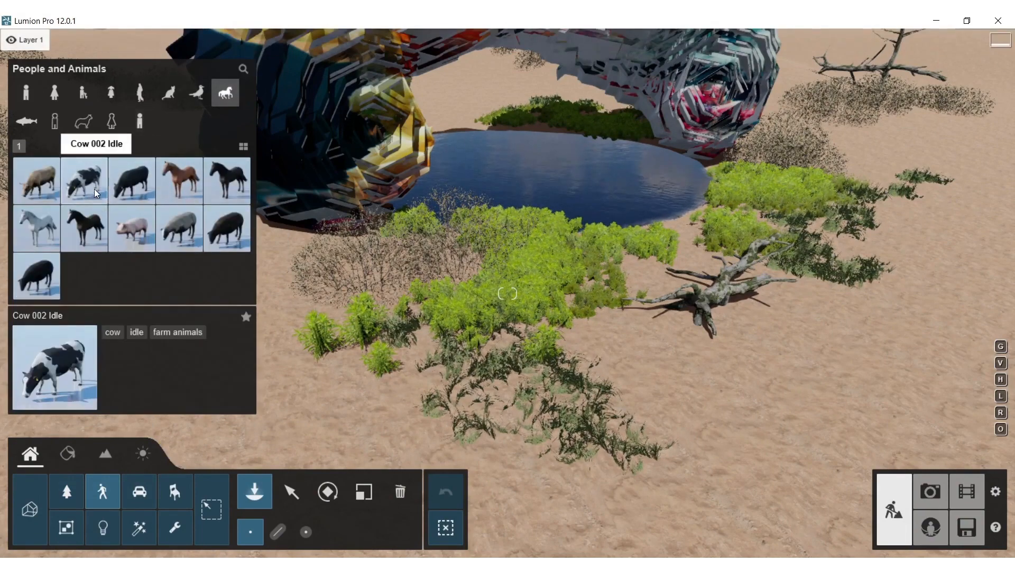
{"action": "left_click", "coordinate": [53, 177]}
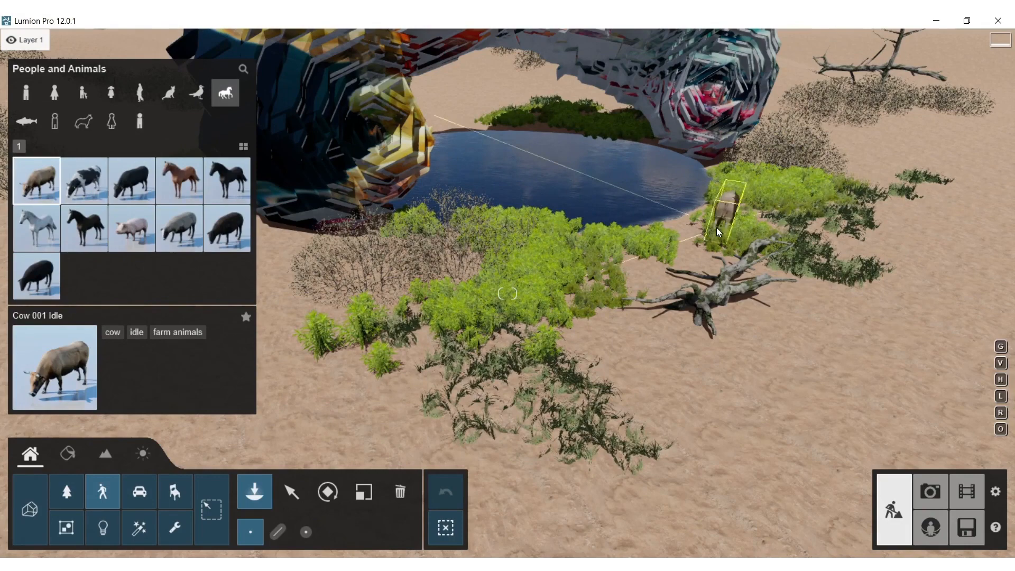
{"action": "left_click", "coordinate": [677, 239]}
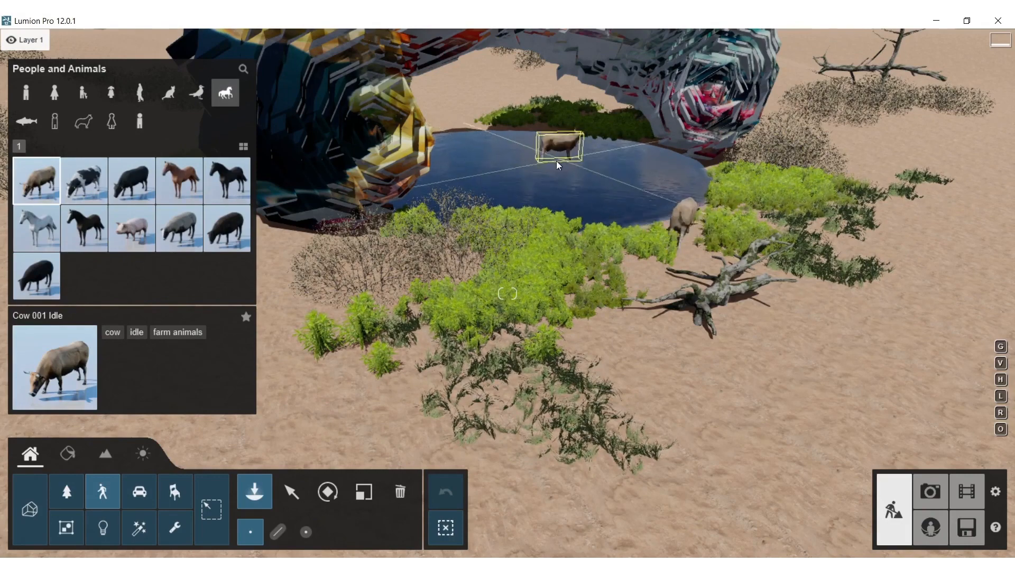
{"action": "left_click", "coordinate": [474, 124]}
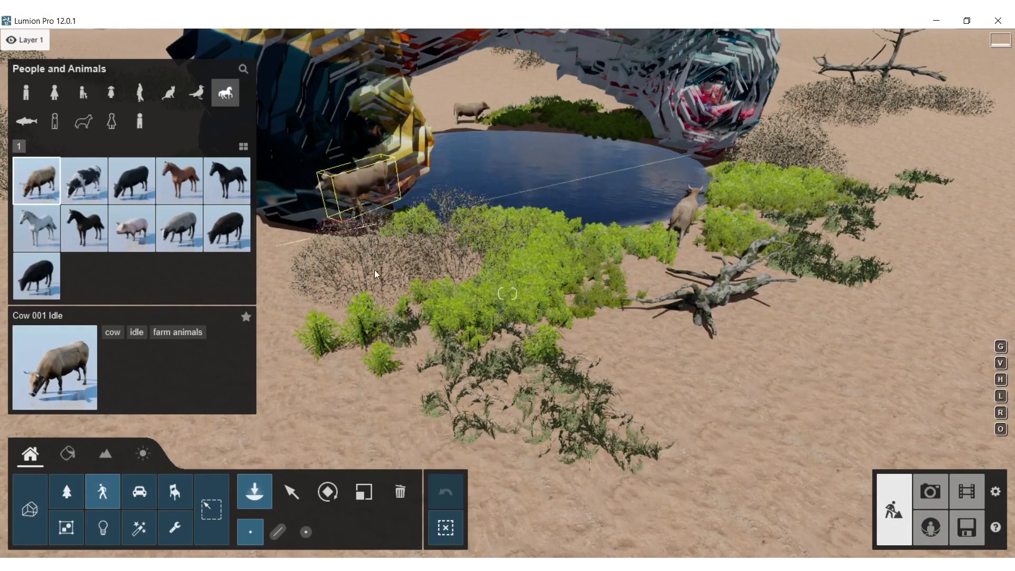
{"action": "left_click", "coordinate": [327, 399]}
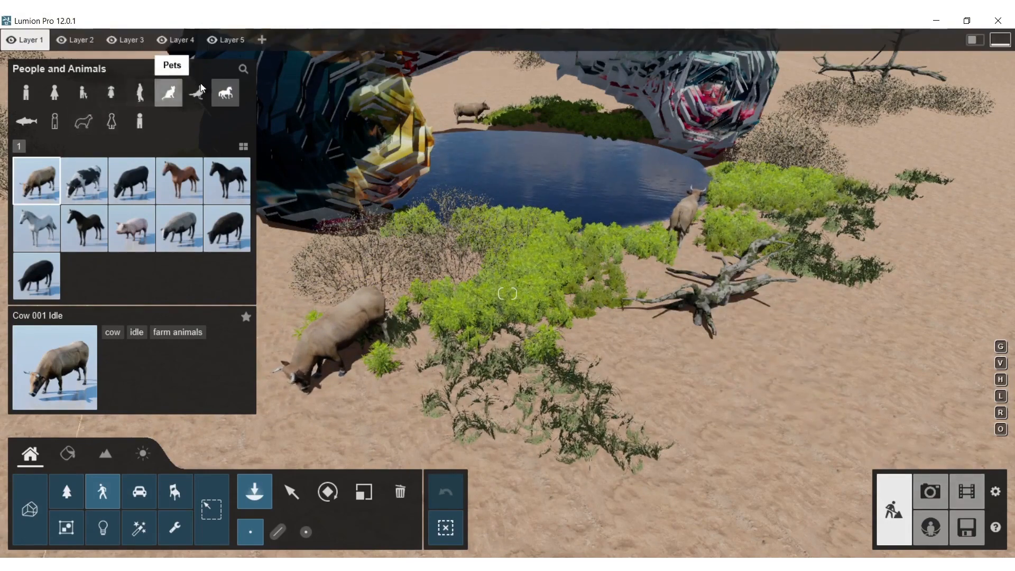
Place three Seagull 001 Idle birds on the sand beside the dead tree and another near the far cow
{"action": "left_click", "coordinate": [203, 90]}
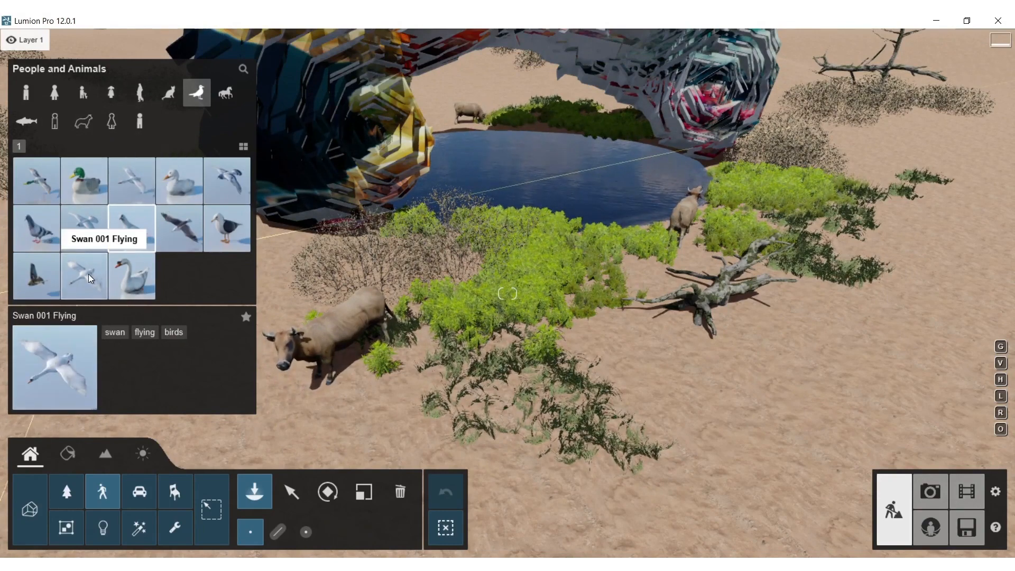
{"action": "left_click", "coordinate": [222, 226]}
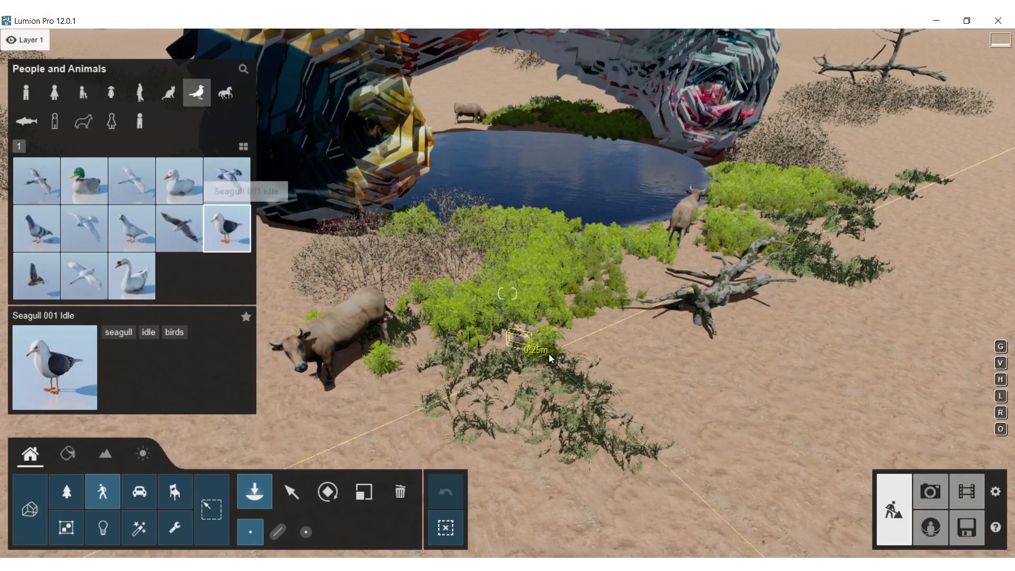
{"action": "left_click", "coordinate": [659, 342]}
{"action": "left_click", "coordinate": [627, 350]}
{"action": "left_click", "coordinate": [660, 361]}
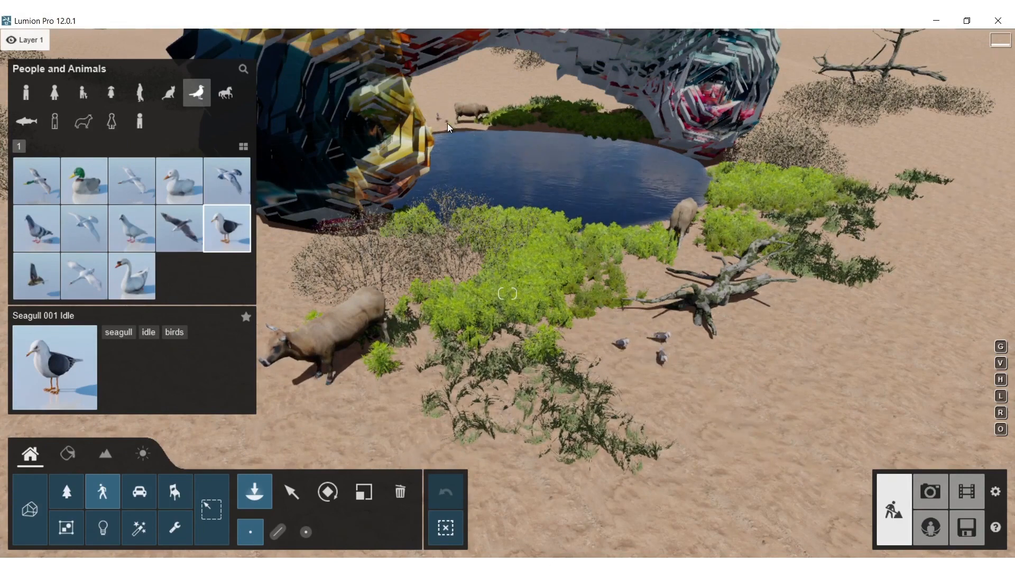
{"action": "left_click", "coordinate": [443, 125]}
Choose Seagull 001 Flying and place flying seagulls around the upper part of the mesh form
{"action": "left_click", "coordinate": [183, 227]}
{"action": "key", "text": "w"}
{"action": "right_click_drag", "start_coordinate": [562, 197], "coordinate": [519, 157]}
{"action": "key", "text": "d"}
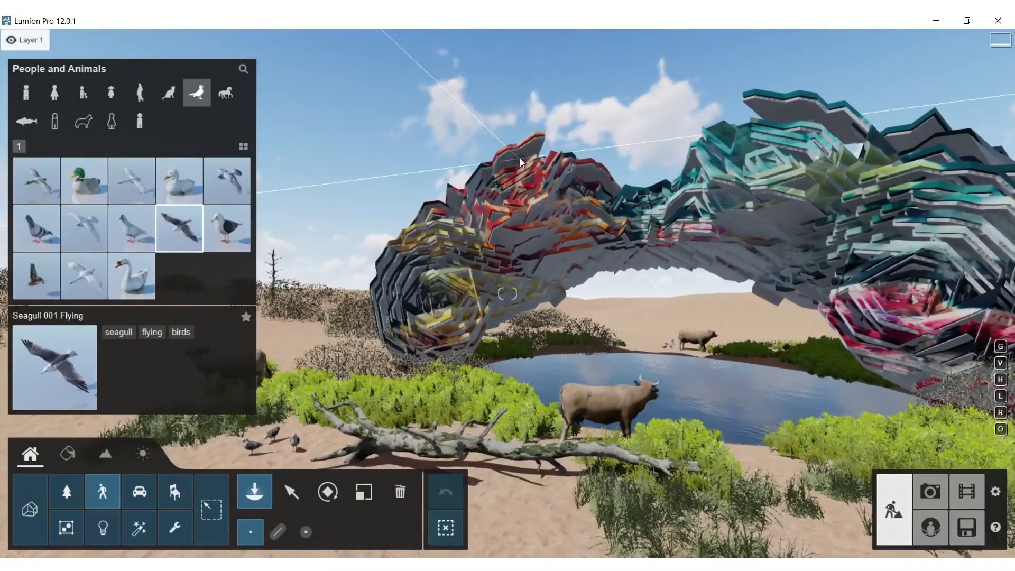
{"action": "left_click", "coordinate": [484, 184]}
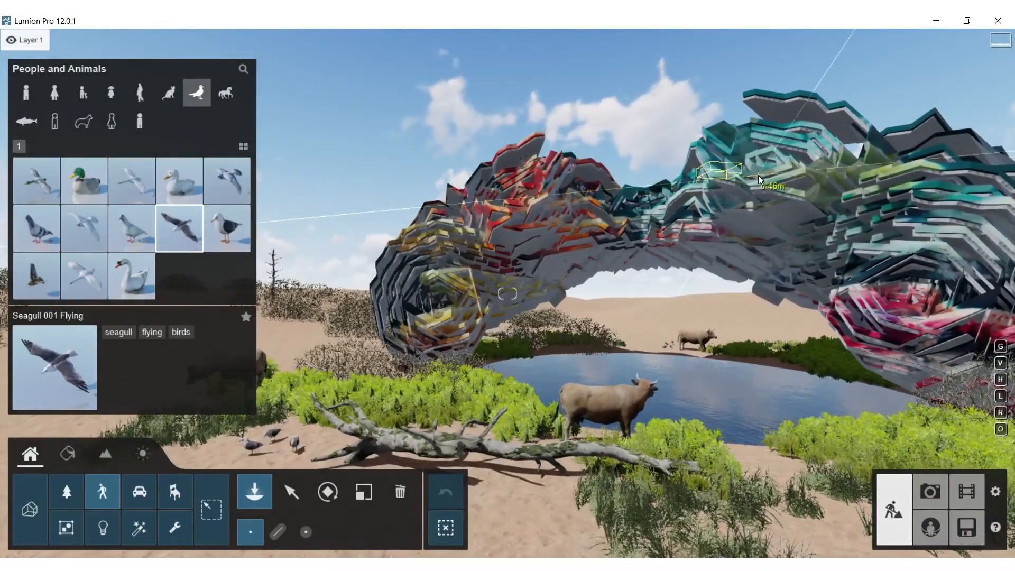
Switch to Photo mode with the whole form in view and apply the Realistic style
{"action": "right_click_drag", "start_coordinate": [563, 233], "coordinate": [613, 251]}
{"action": "key", "text": "w"}
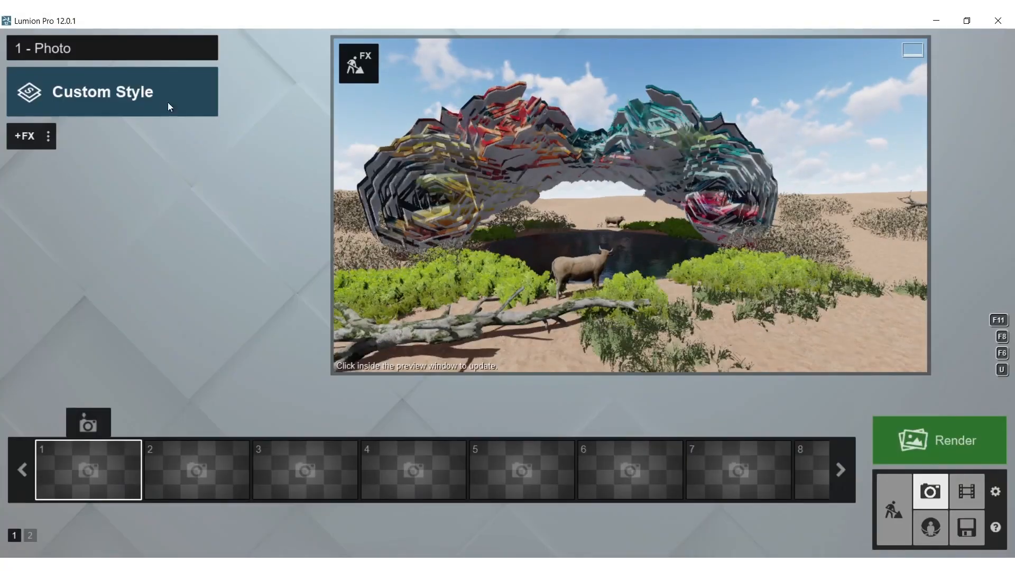
{"action": "left_click", "coordinate": [100, 92]}
{"action": "left_click", "coordinate": [483, 191]}
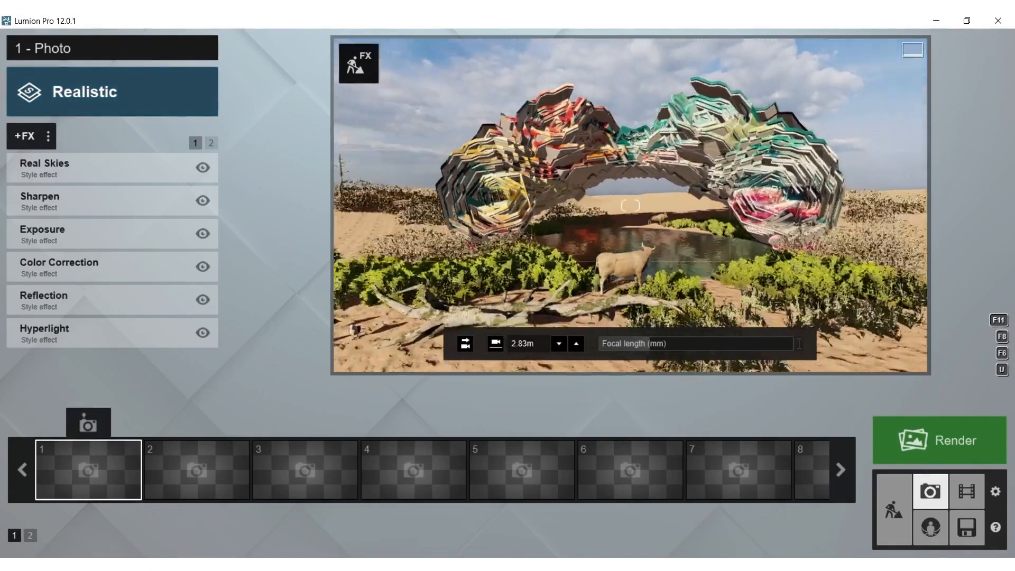
Frame the photo facing the form's colourful side from a low camera height of about 1.3 m
{"action": "key", "text": "w"}
{"action": "right_click_drag", "start_coordinate": [630, 205], "coordinate": [630, 182]}
{"action": "key", "text": "s"}
{"action": "left_click_drag", "start_coordinate": [648, 343], "coordinate": [686, 344]}
{"action": "key", "text": "s"}
{"action": "right_click_drag", "start_coordinate": [649, 160], "coordinate": [648, 190]}
{"action": "key", "text": "s"}
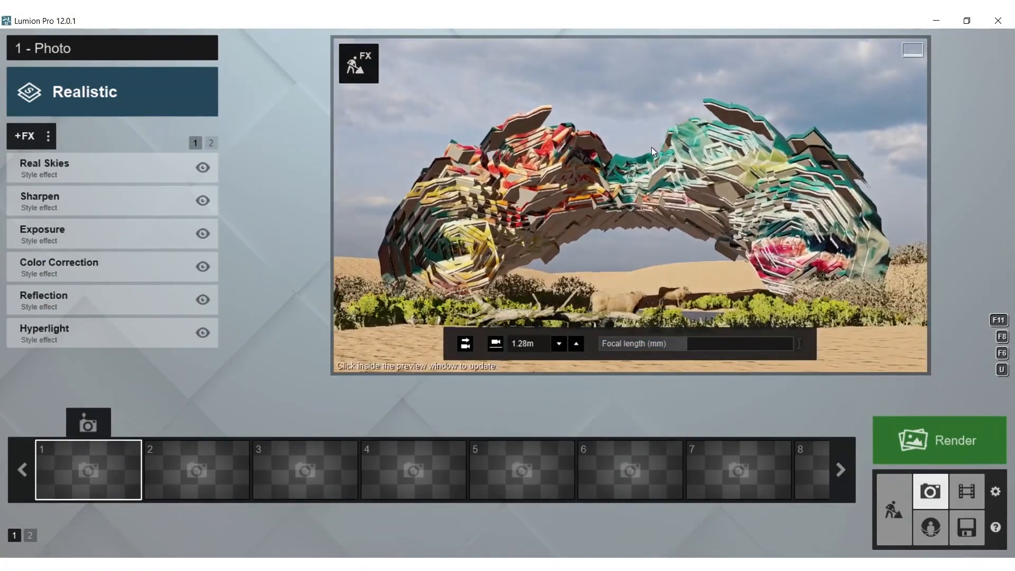
{"action": "left_click", "coordinate": [651, 148]}
Move the photo camera to the opposite side of the form, framing the cows and pool beneath its arch
{"action": "key", "text": "w"}
{"action": "mouse_move", "coordinate": [630, 206]}
{"action": "right_mouse_down"}
{"action": "mouse_move", "coordinate": [631, 159]}
{"action": "mouse_move", "coordinate": [629, 213]}
{"action": "mouse_move", "coordinate": [623, 204]}
{"action": "right_mouse_up"}
{"action": "key", "text": "w"}
{"action": "key", "text": "s"}
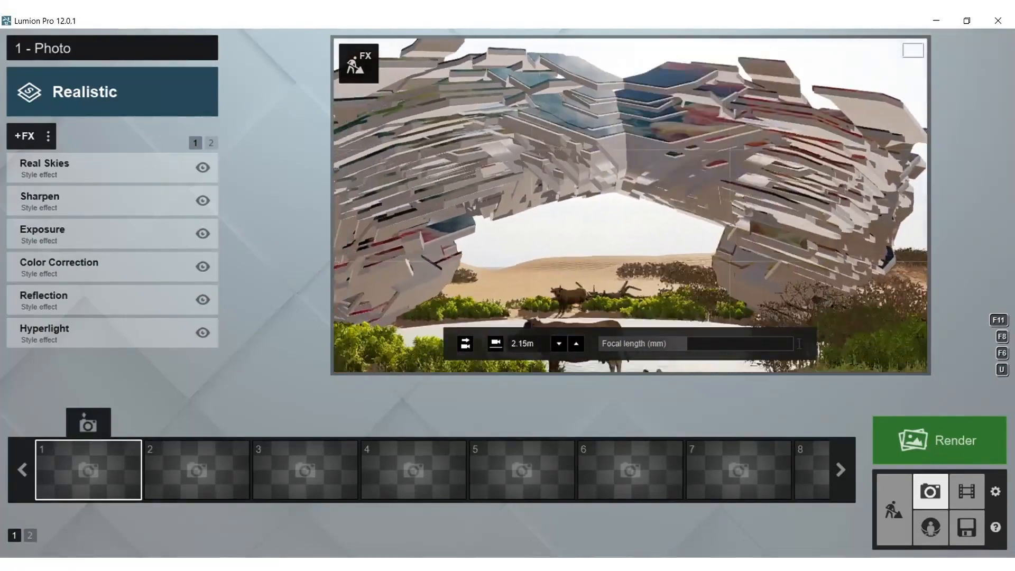
{"action": "key", "text": "s"}
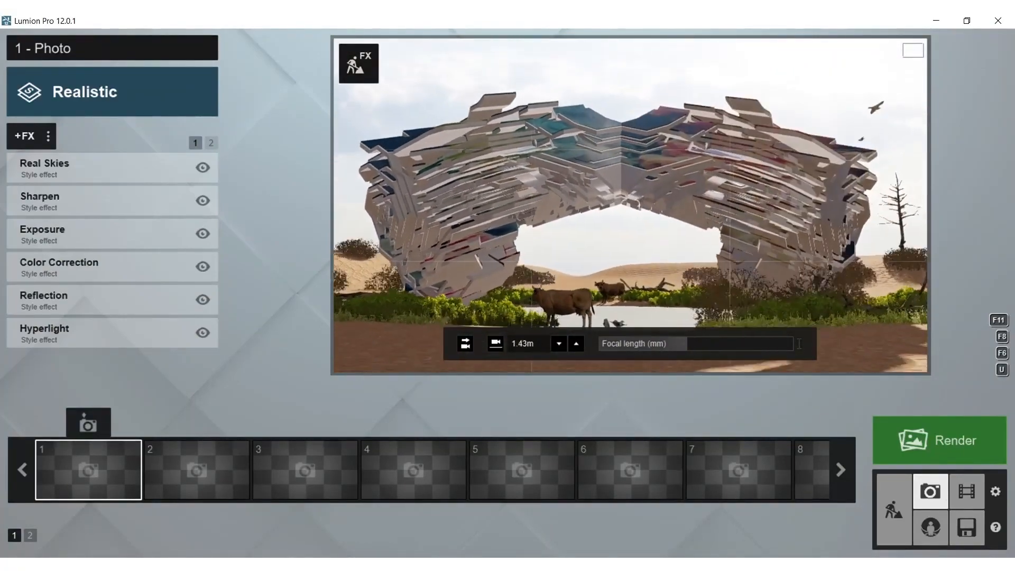
{"action": "key", "text": "w"}
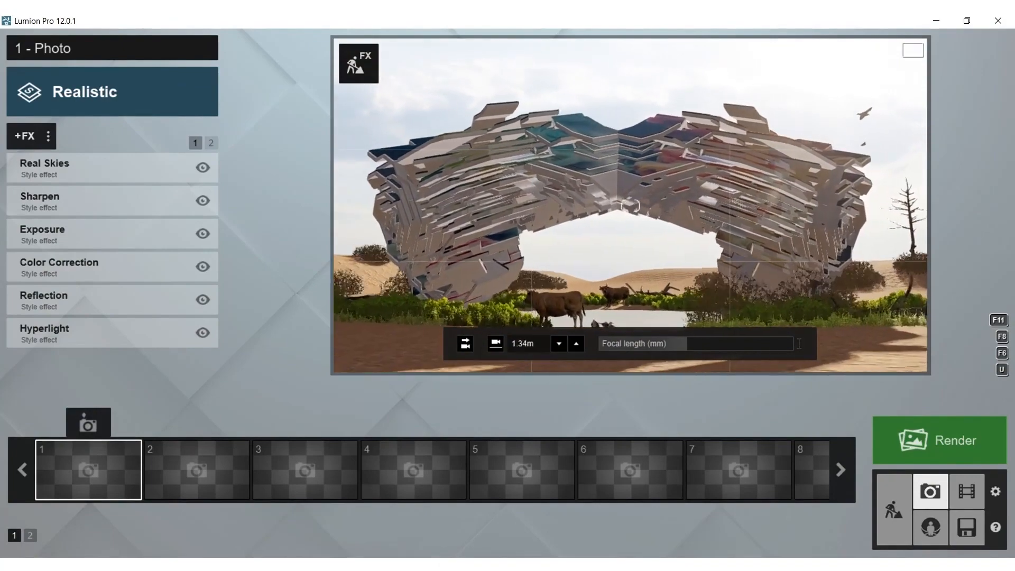
{"action": "right_click_drag", "start_coordinate": [655, 253], "coordinate": [645, 254]}
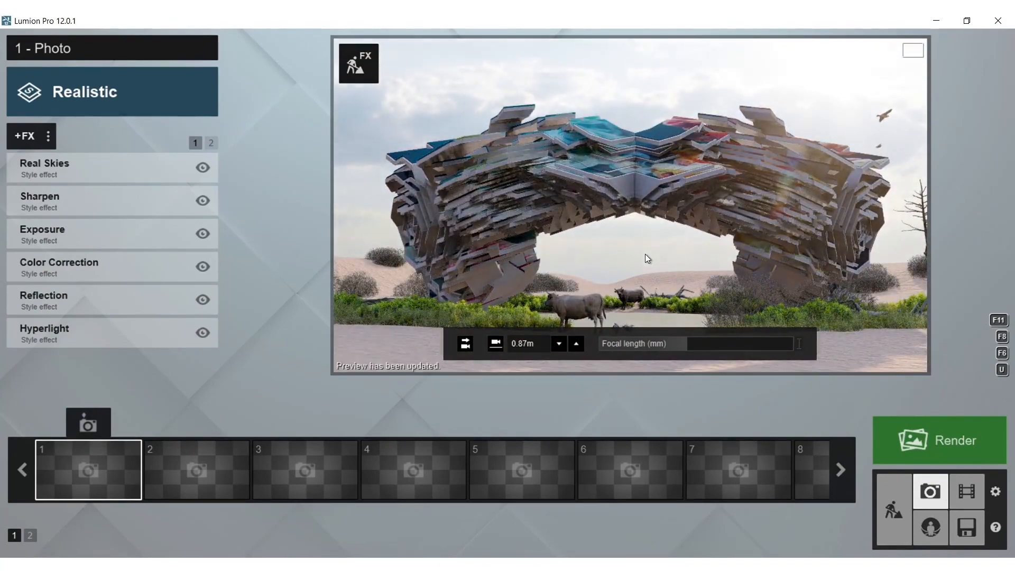
Fine-tune the framing of the arch at a camera height of about 1.04 m and store the view as photo 1
{"action": "key", "text": "d"}
{"action": "right_click_drag", "start_coordinate": [648, 243], "coordinate": [651, 251]}
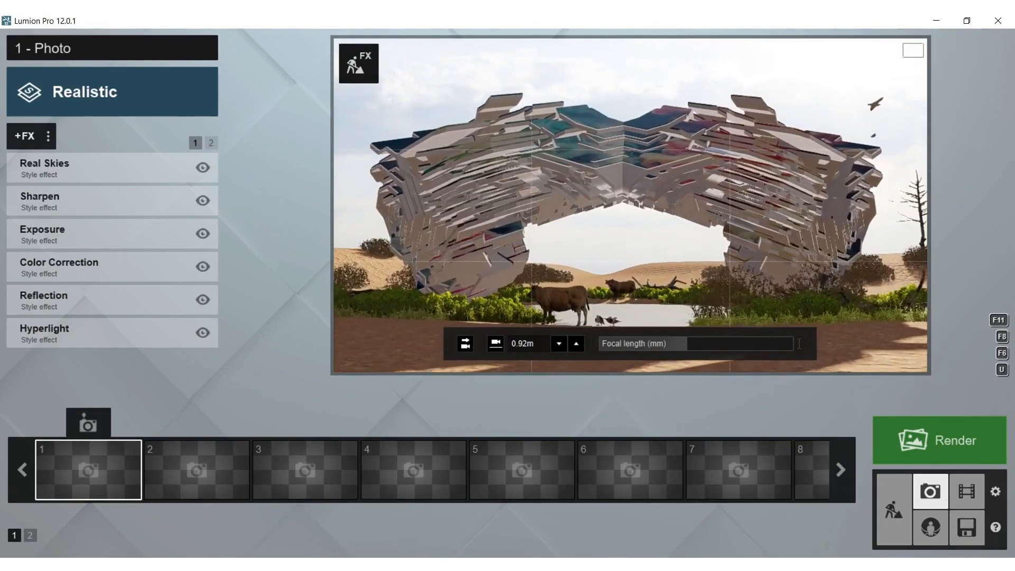
{"action": "key", "text": "w"}
{"action": "key", "text": "a"}
{"action": "right_click_drag", "start_coordinate": [630, 205], "coordinate": [657, 238]}
{"action": "key", "text": "q"}
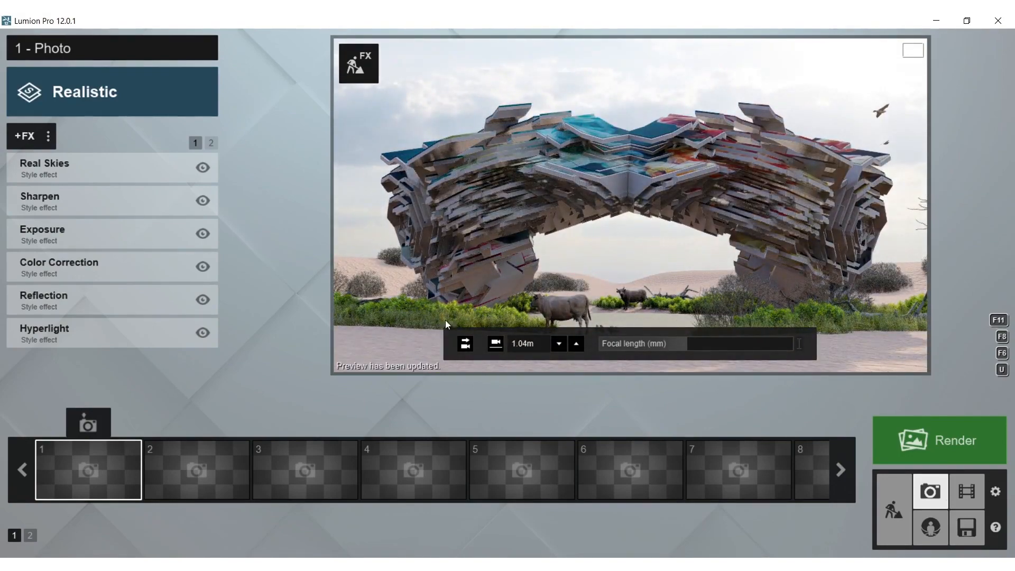
{"action": "left_click", "coordinate": [102, 411]}
Set the Heading of the Real Skies effect to its minimum
{"action": "left_click", "coordinate": [45, 161]}
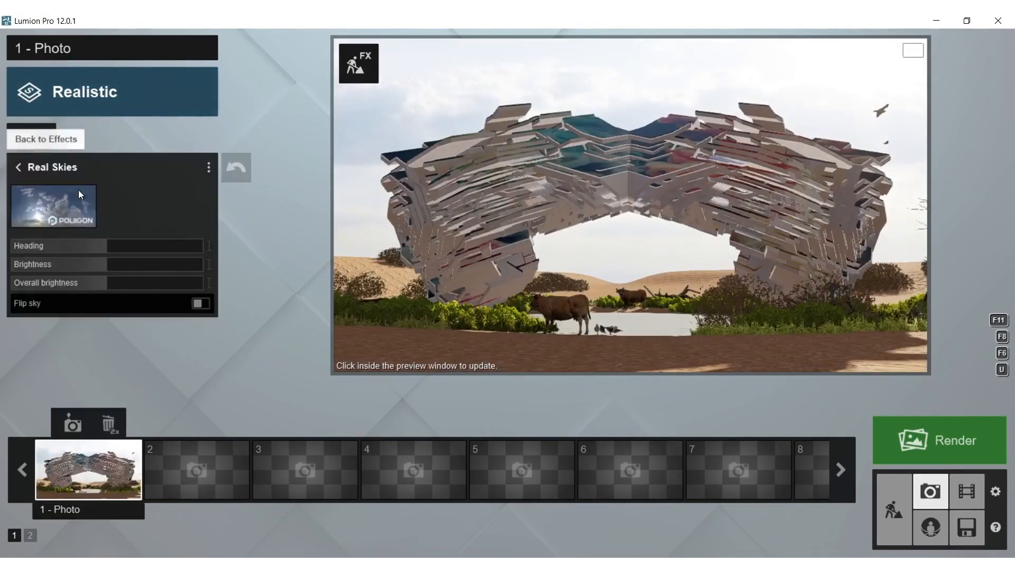
{"action": "left_click_drag", "start_coordinate": [97, 245], "coordinate": [14, 246]}
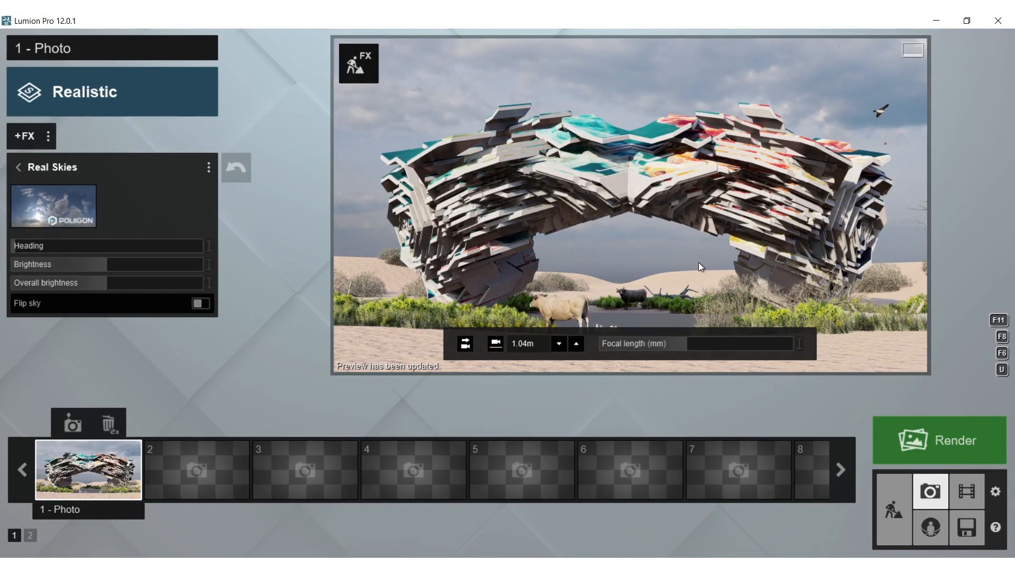
Return to Build mode with effects and place Duck 001 Idle and Duck 002 Idle birds on the pool
{"action": "left_click", "coordinate": [359, 68]}
{"action": "right_click_drag", "start_coordinate": [335, 310], "coordinate": [316, 531]}
{"action": "left_click", "coordinate": [106, 491]}
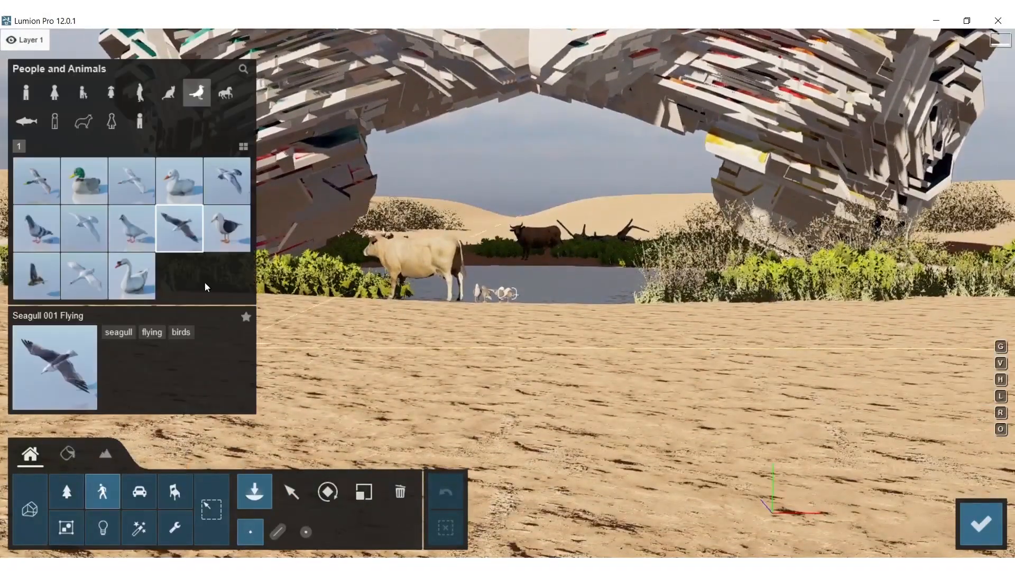
{"action": "left_click", "coordinate": [74, 186]}
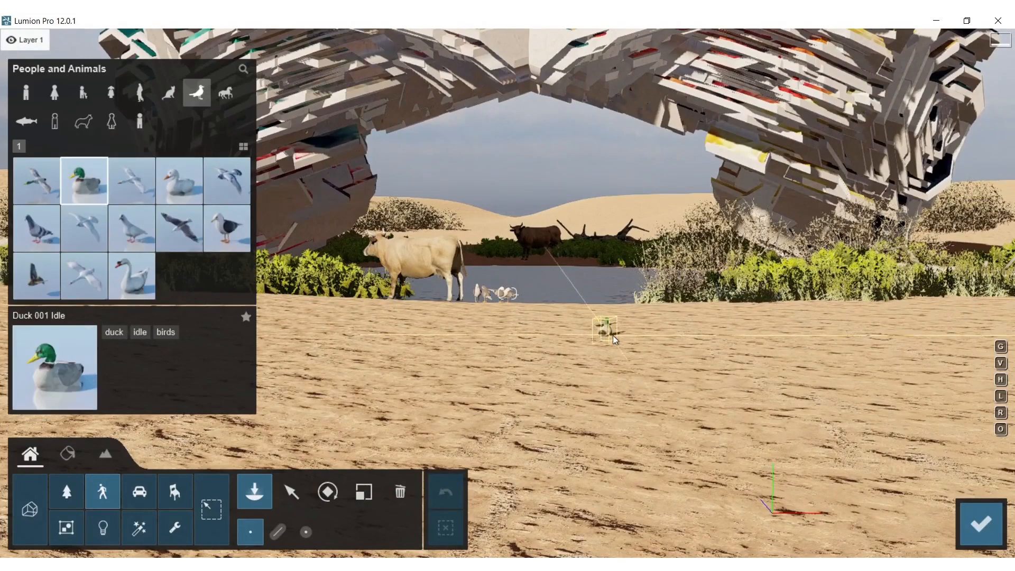
{"action": "left_click", "coordinate": [578, 288]}
{"action": "left_click", "coordinate": [169, 193]}
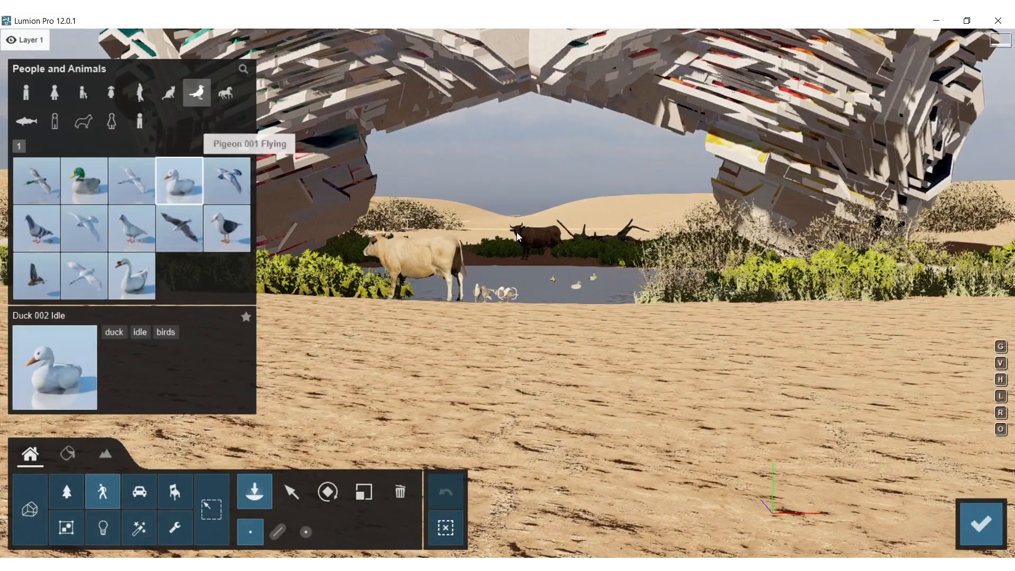
{"action": "left_click", "coordinate": [595, 287]}
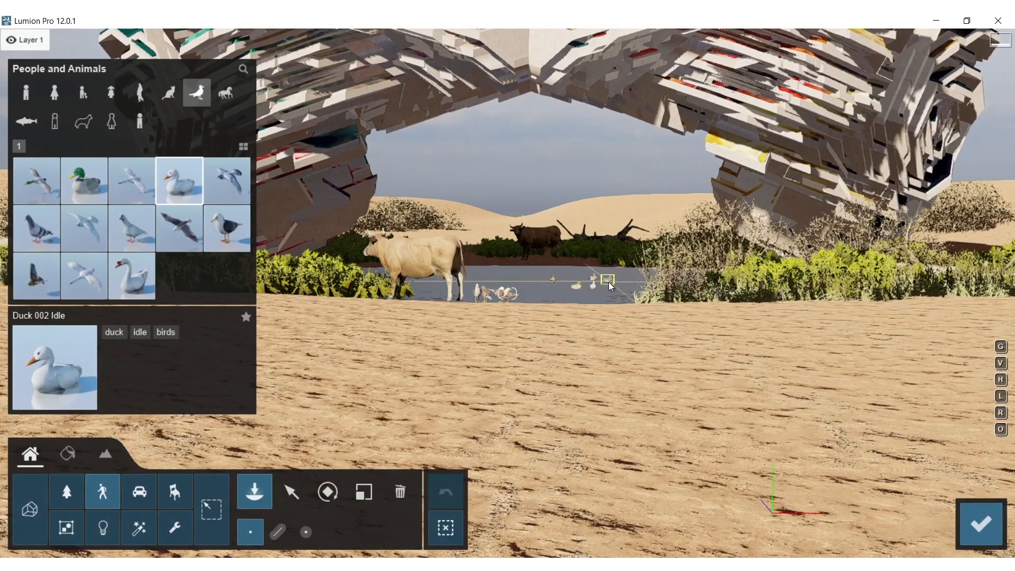
{"action": "left_click", "coordinate": [609, 284]}
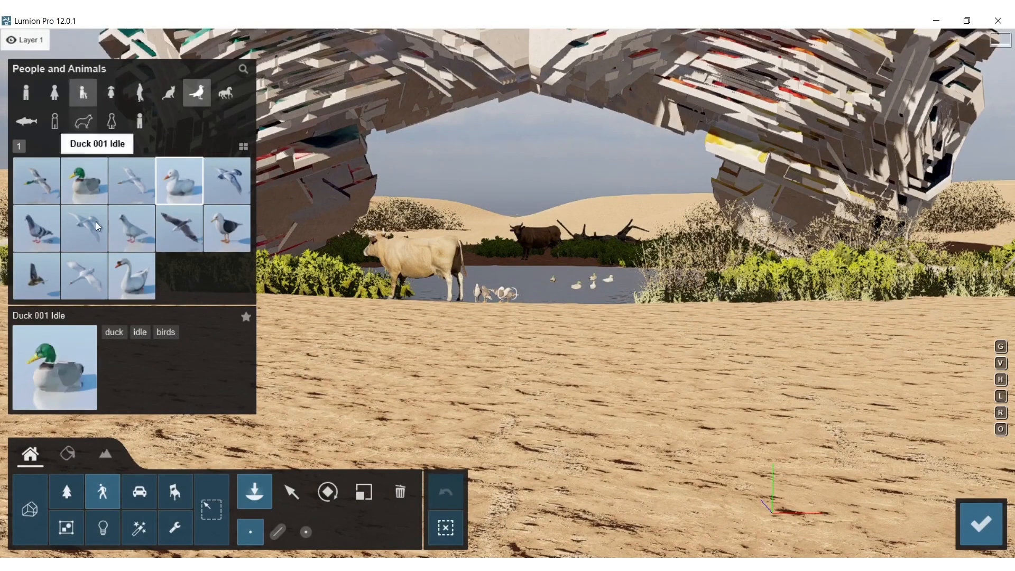
Place a row of Rough Grass1 RT clumps on the sand in front of the bushes beside the pool's near edge
{"action": "left_click", "coordinate": [65, 490]}
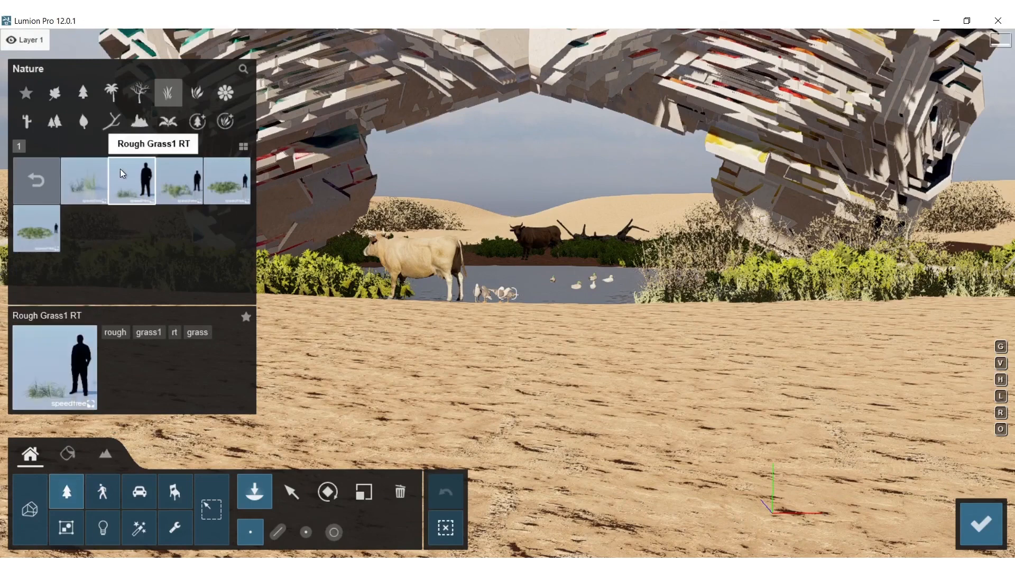
{"action": "left_click", "coordinate": [129, 175]}
{"action": "left_click", "coordinate": [702, 316]}
{"action": "left_click", "coordinate": [768, 313]}
{"action": "left_click", "coordinate": [842, 327]}
{"action": "left_click", "coordinate": [901, 346]}
{"action": "left_click", "coordinate": [965, 340]}
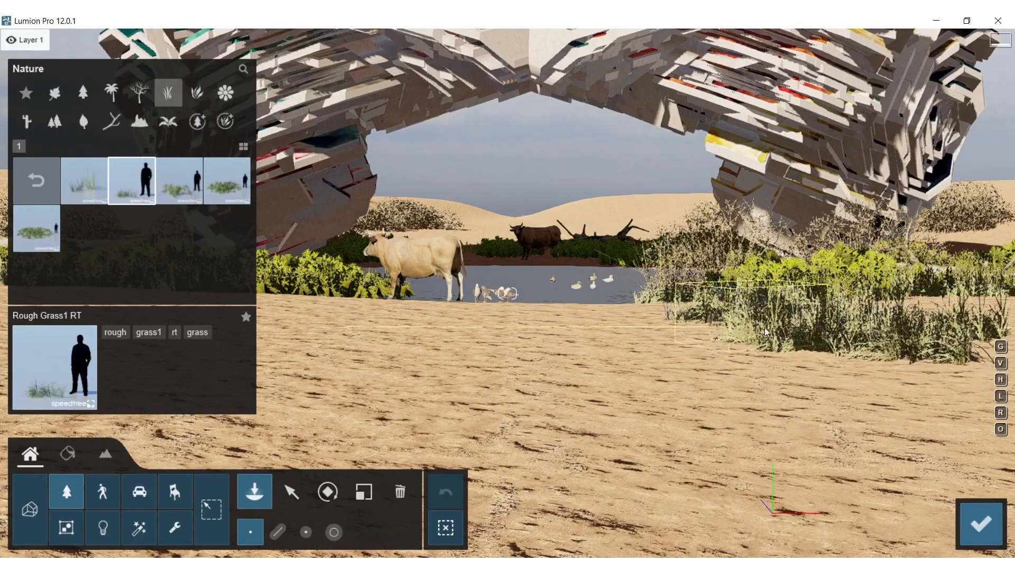
Scatter Rough Grass Single RT tufts on the sand next to the row of rough grass
{"action": "left_click", "coordinate": [77, 169]}
{"action": "left_click", "coordinate": [698, 386]}
{"action": "left_click", "coordinate": [651, 357]}
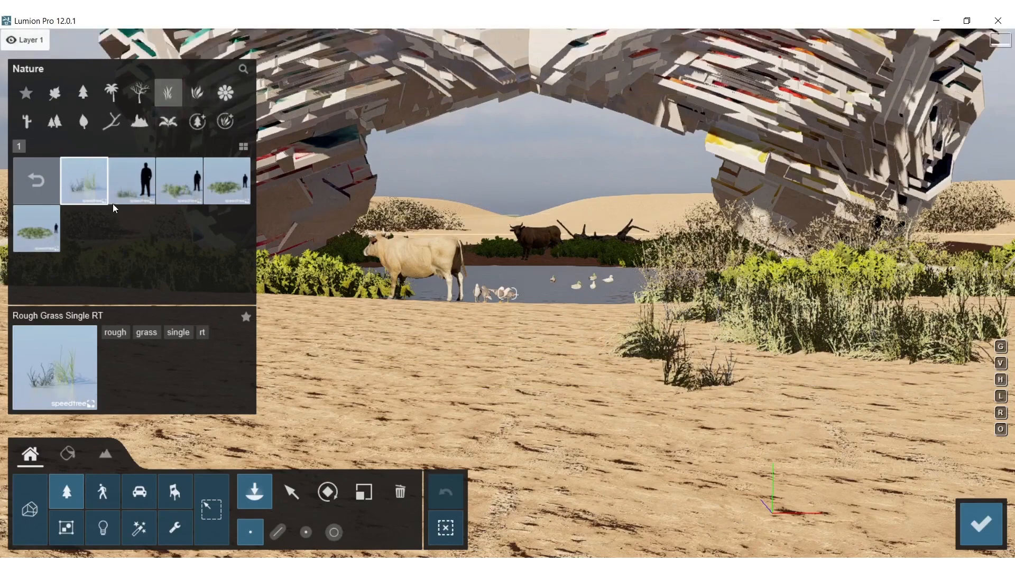
{"action": "left_click", "coordinate": [84, 186]}
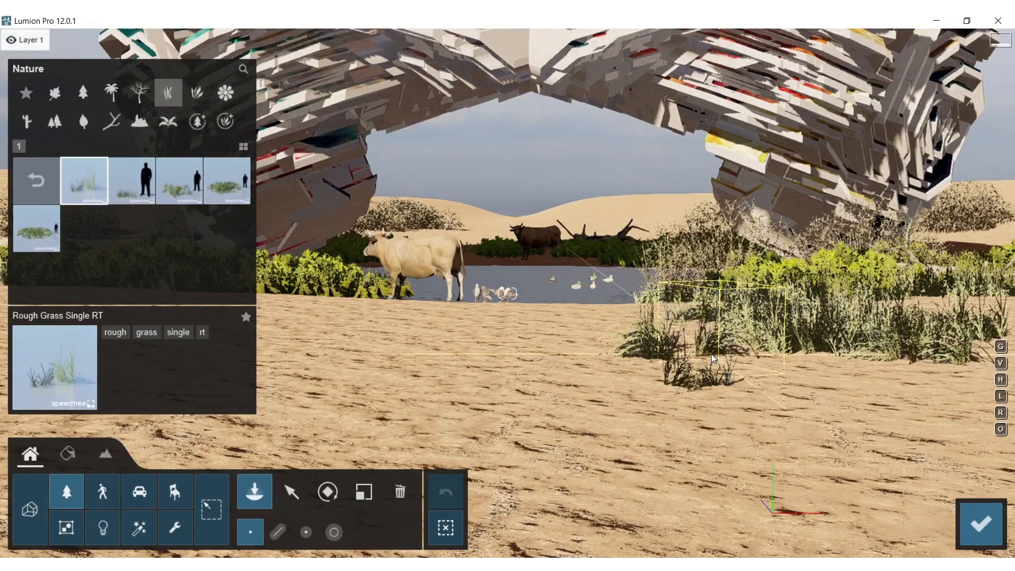
Place a FallenTreeV1-3 RT on the sand in front of the green bushes near the pale cow
{"action": "key", "text": "s"}
{"action": "right_click_drag", "start_coordinate": [680, 367], "coordinate": [662, 329]}
{"action": "left_click", "coordinate": [139, 93]}
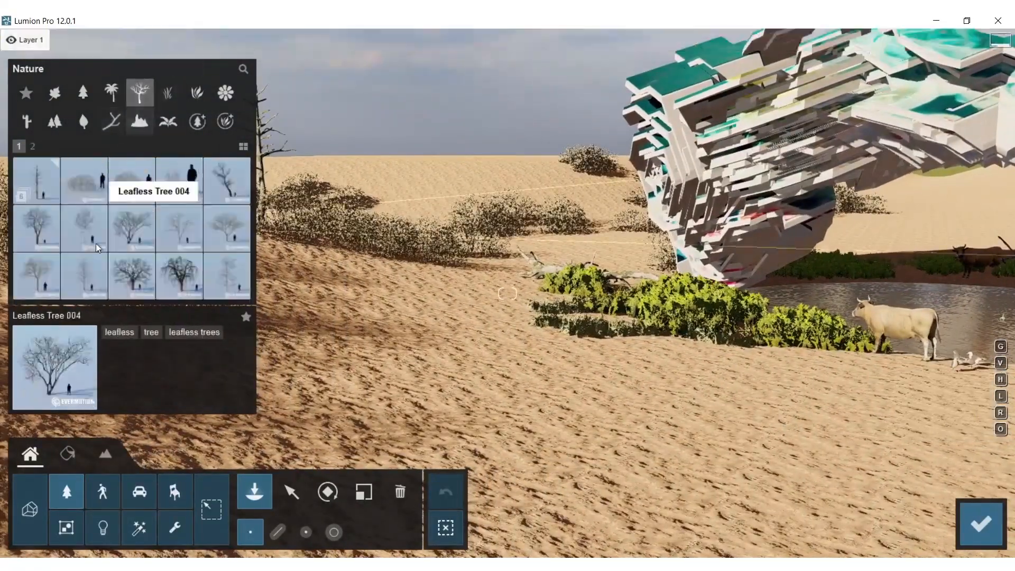
{"action": "left_click", "coordinate": [18, 180]}
{"action": "left_click", "coordinate": [85, 228]}
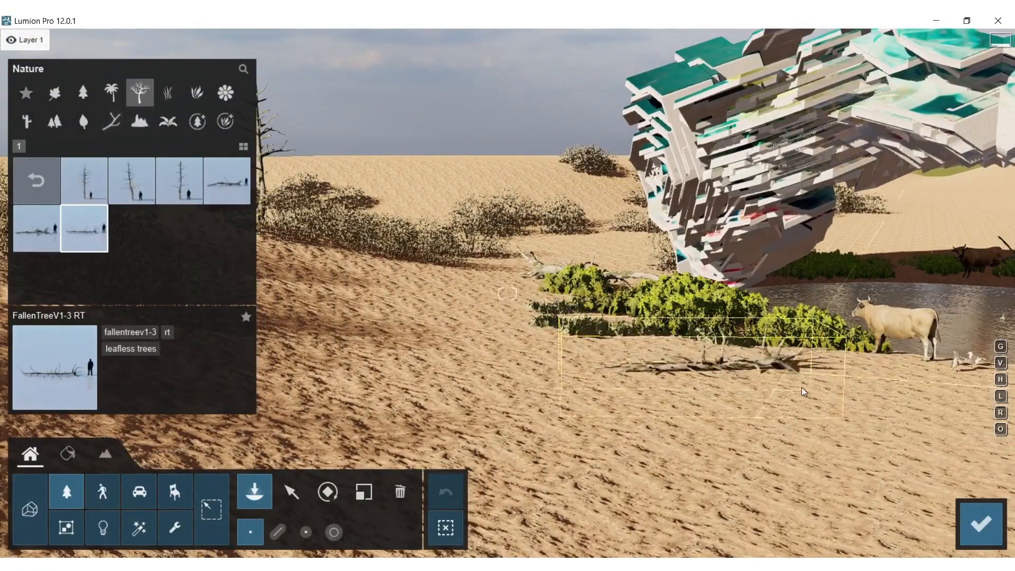
{"action": "left_click", "coordinate": [849, 395]}
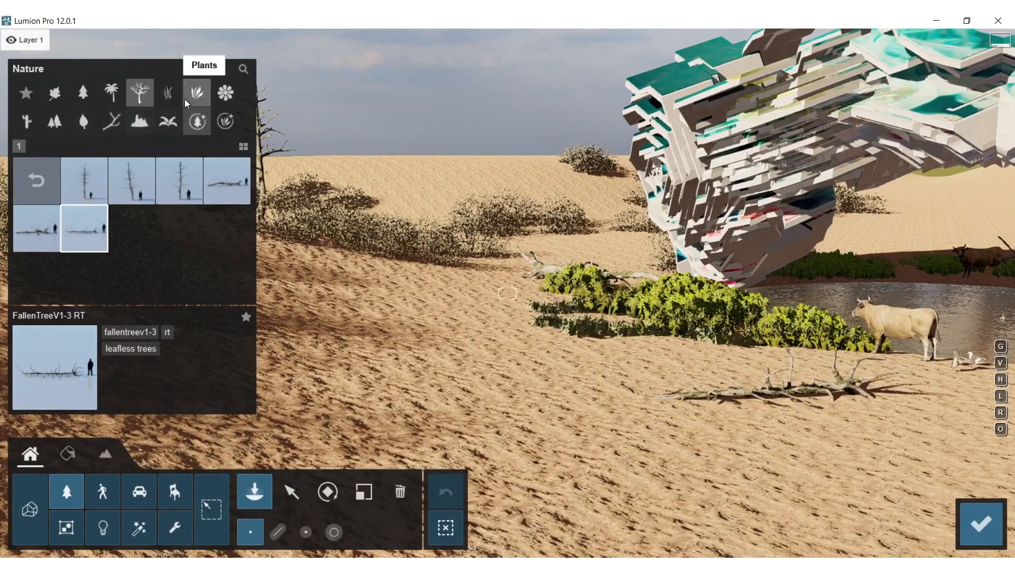
Place a Grass Green 001 clump at the end of the fallen tree nearest the pool
{"action": "left_click", "coordinate": [168, 92]}
{"action": "left_click", "coordinate": [136, 246]}
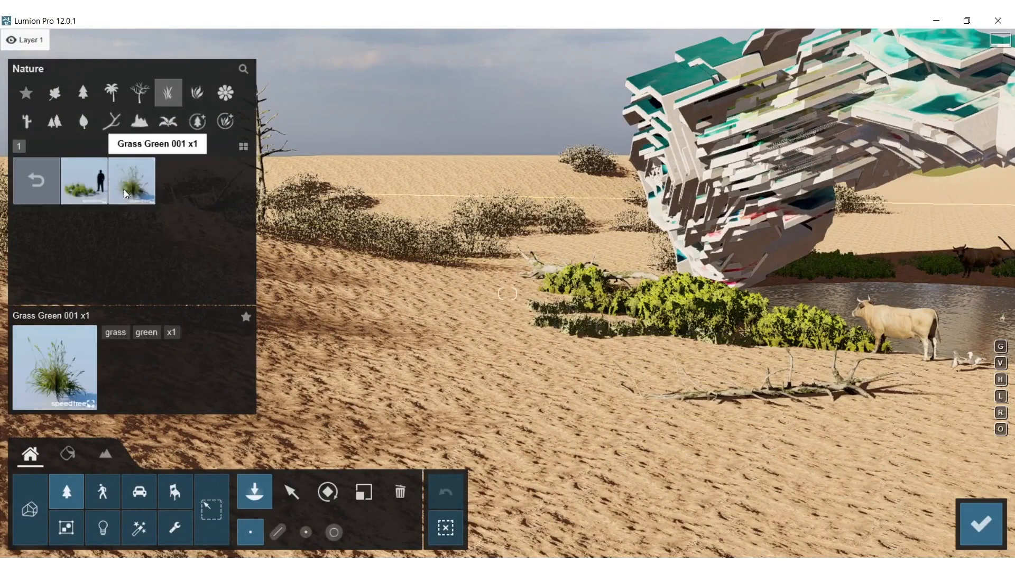
{"action": "left_click", "coordinate": [84, 181]}
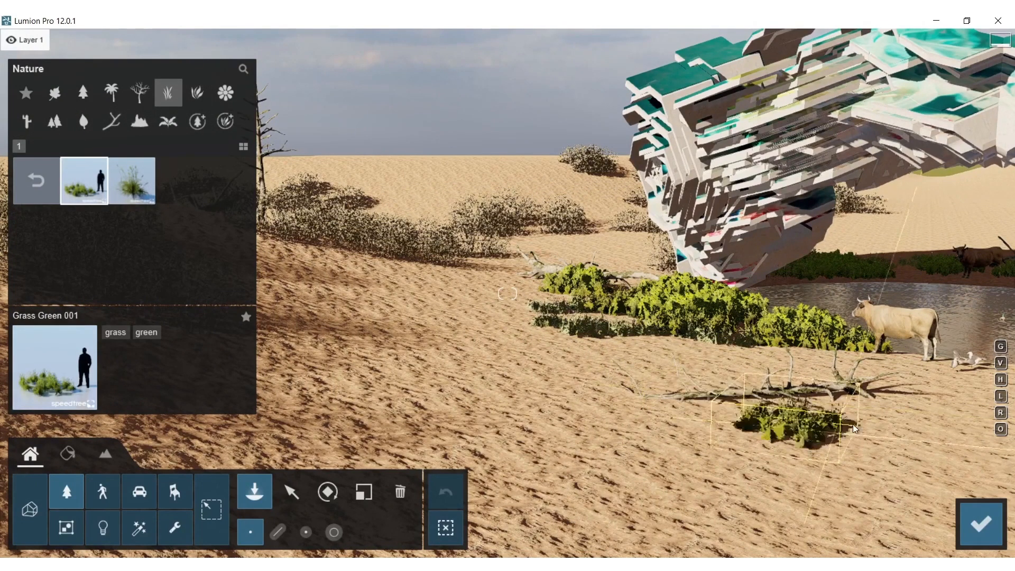
{"action": "left_click", "coordinate": [897, 414]}
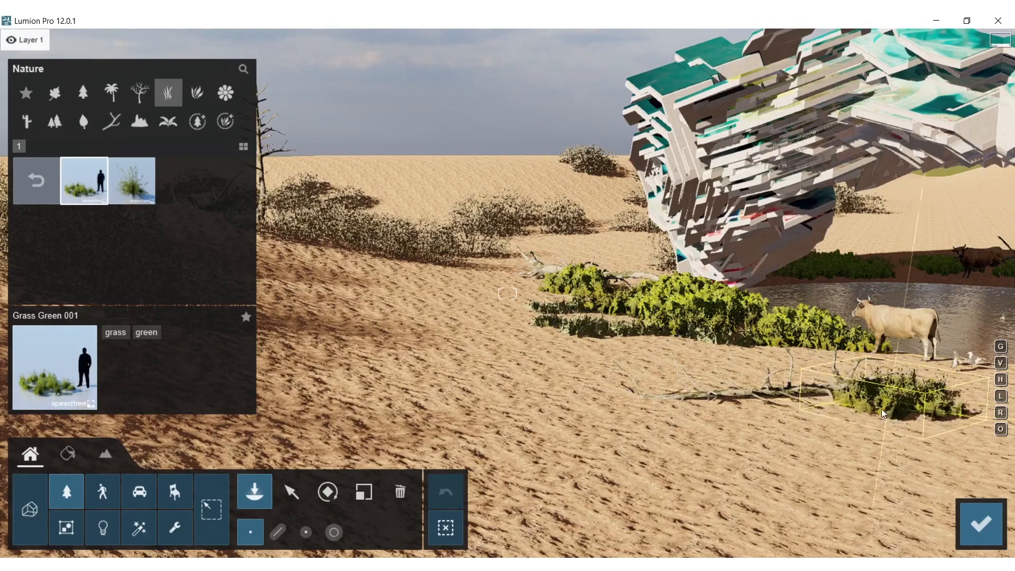
Scatter PunkWood 008, PunkWood 009 and PunkWood 004 pieces on the sand around the fallen tree and bushes
{"action": "left_click", "coordinate": [112, 119]}
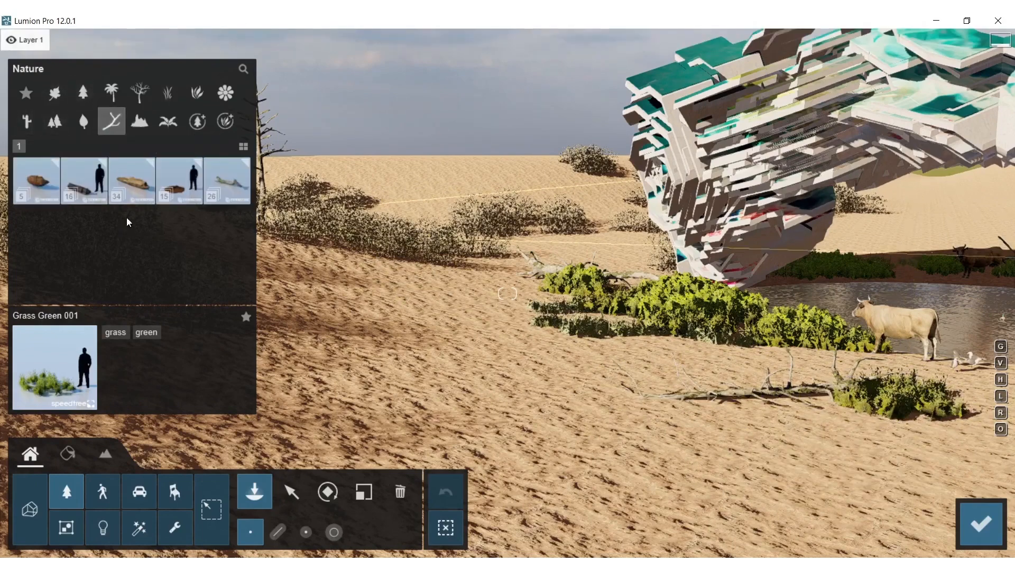
{"action": "left_click", "coordinate": [180, 227]}
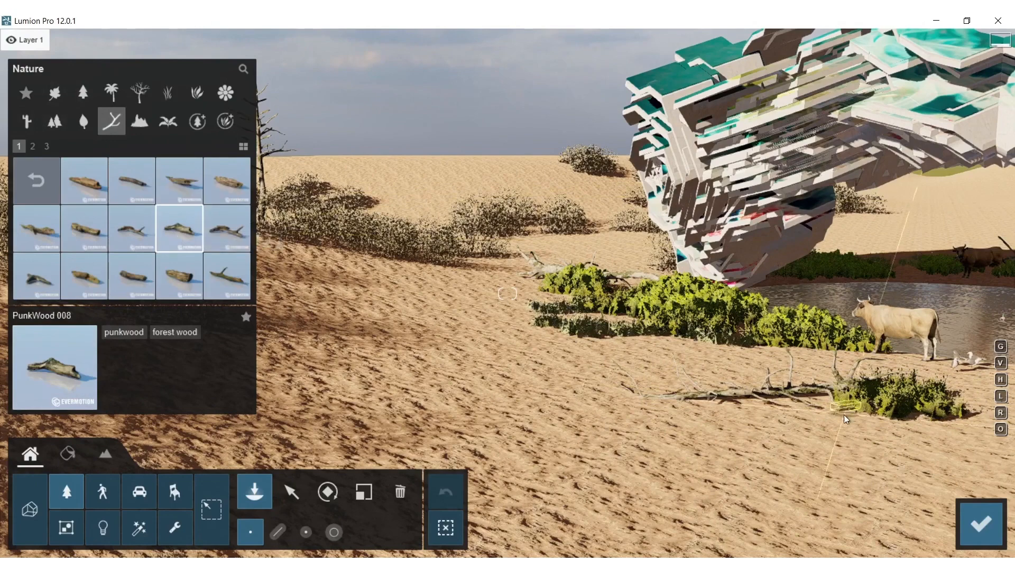
{"action": "left_click", "coordinate": [227, 228]}
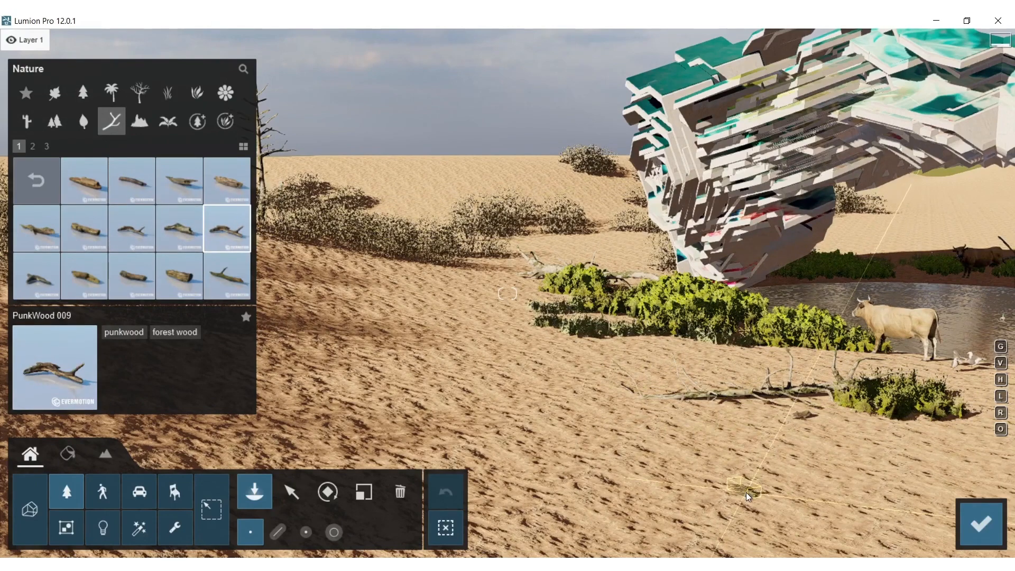
{"action": "left_click", "coordinate": [737, 454]}
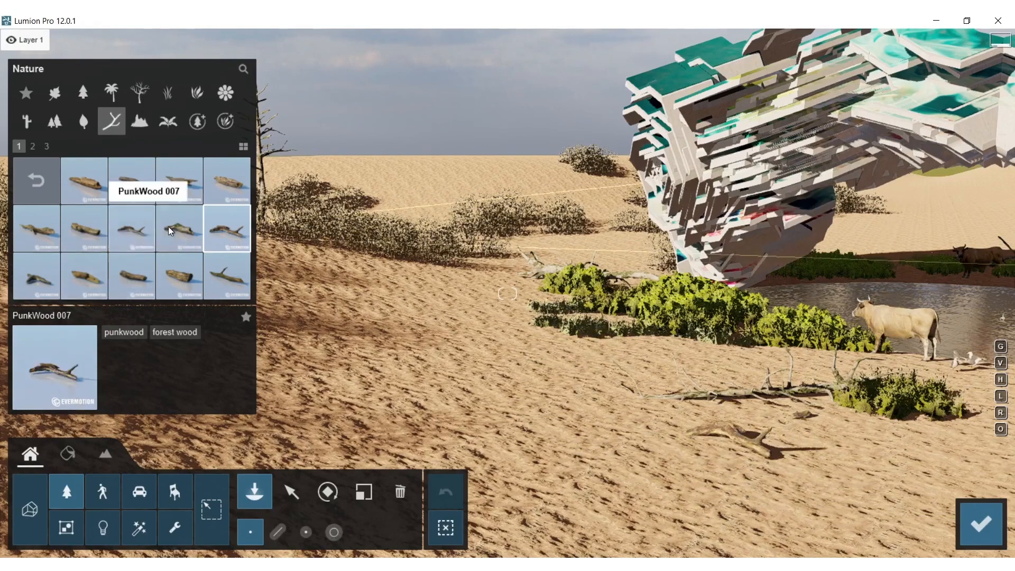
{"action": "left_click", "coordinate": [227, 180]}
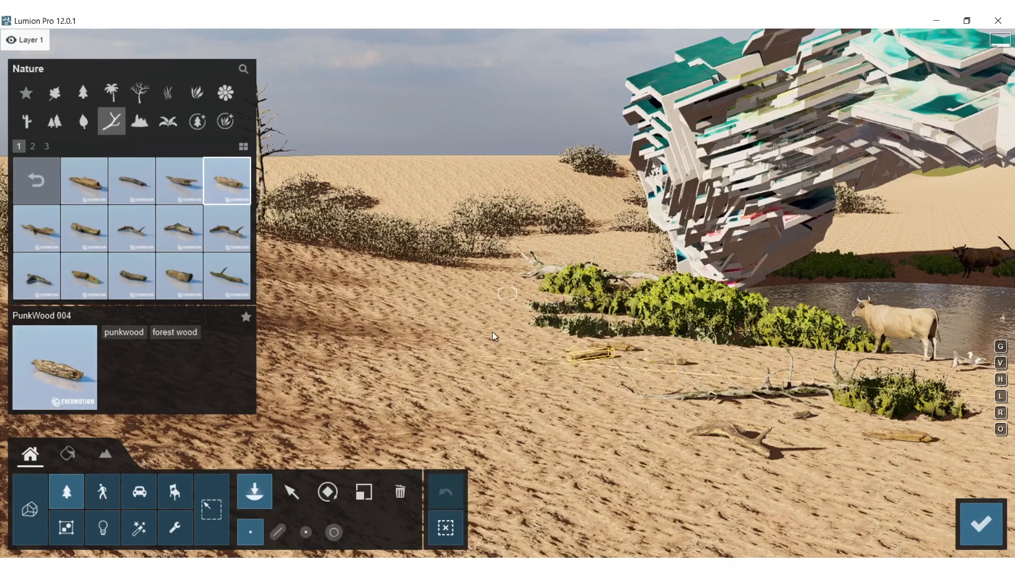
Place a Dooryard Dock 003 weed beside the forked driftwood in front of the fallen tree
{"action": "left_click", "coordinate": [169, 118]}
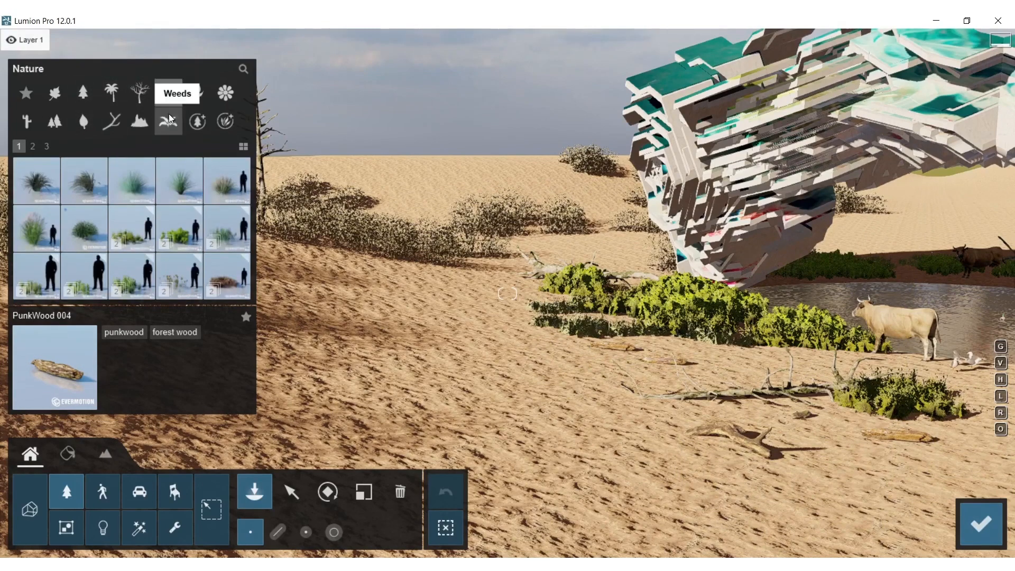
{"action": "left_click", "coordinate": [141, 224]}
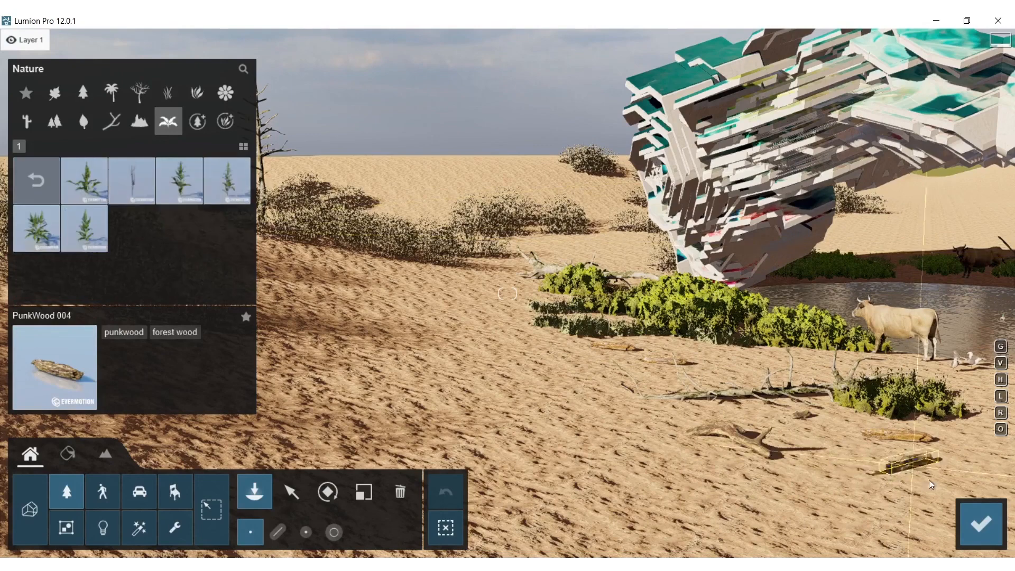
{"action": "left_click", "coordinate": [193, 182]}
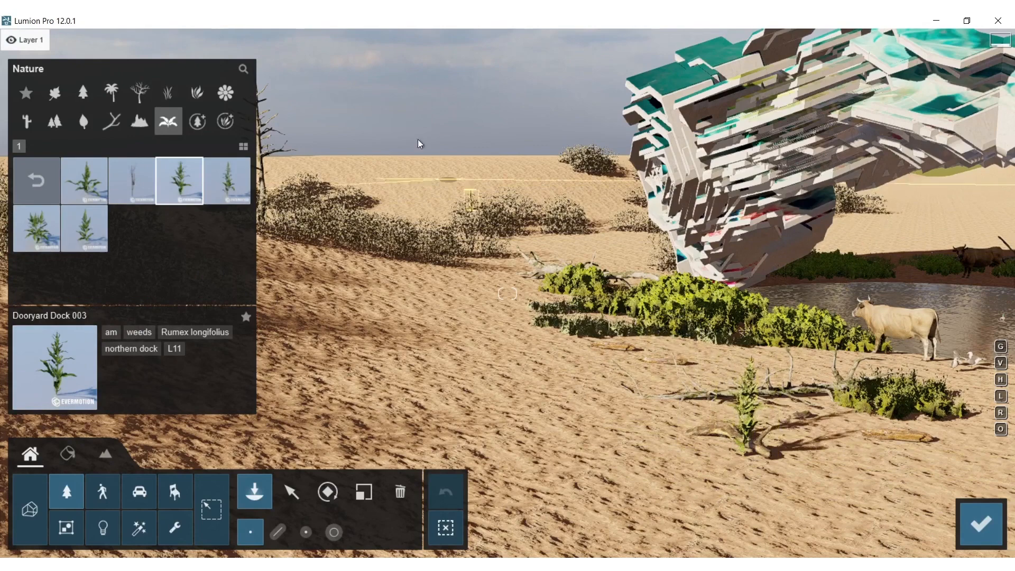
Choose Grass Green 004 and place it along the fallen tree beside the existing grass clump
{"action": "left_click", "coordinate": [177, 94]}
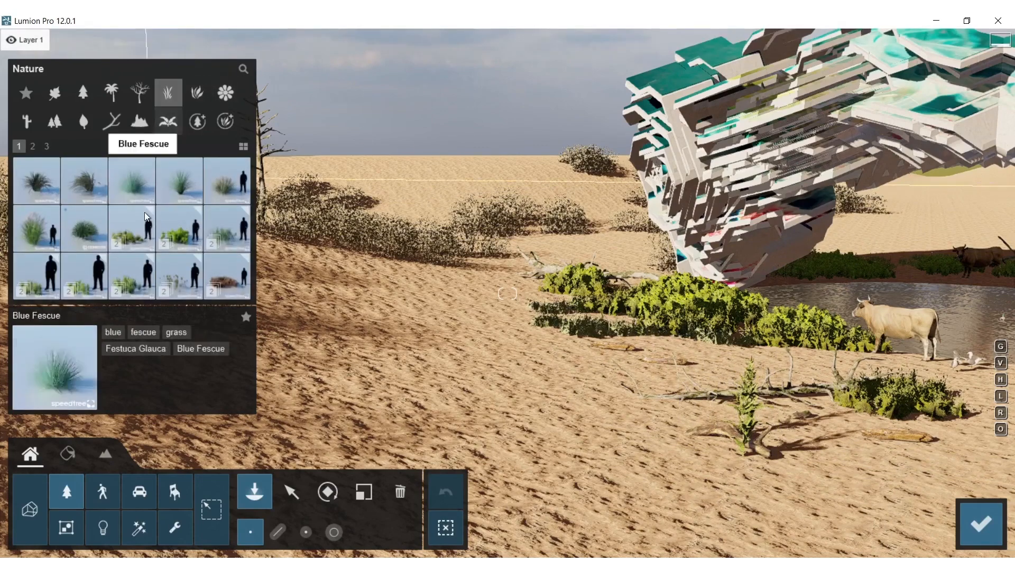
{"action": "left_click", "coordinate": [133, 245]}
{"action": "left_click", "coordinate": [80, 182]}
{"action": "left_click", "coordinate": [715, 356]}
{"action": "left_click", "coordinate": [31, 183]}
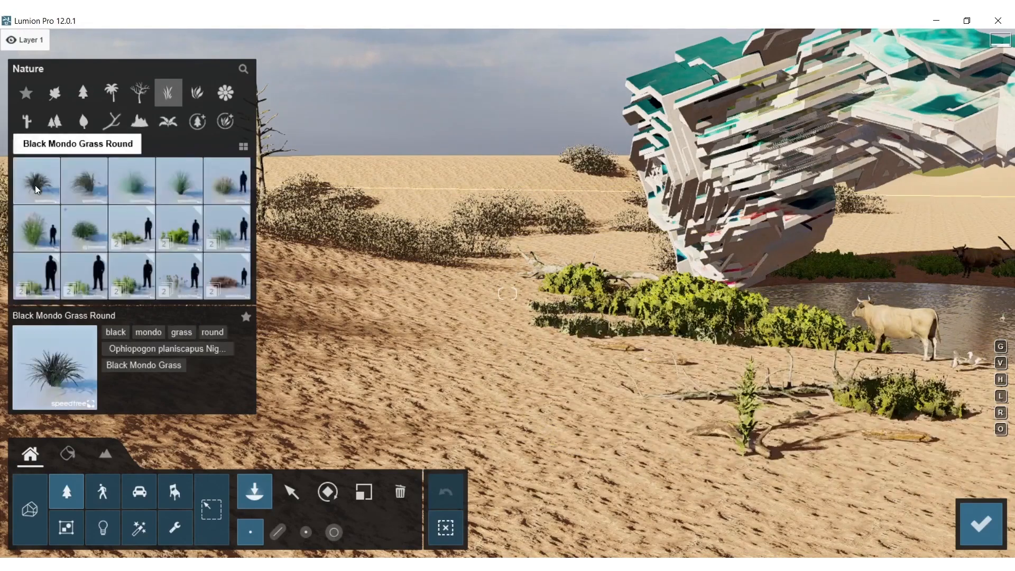
{"action": "left_click", "coordinate": [42, 284]}
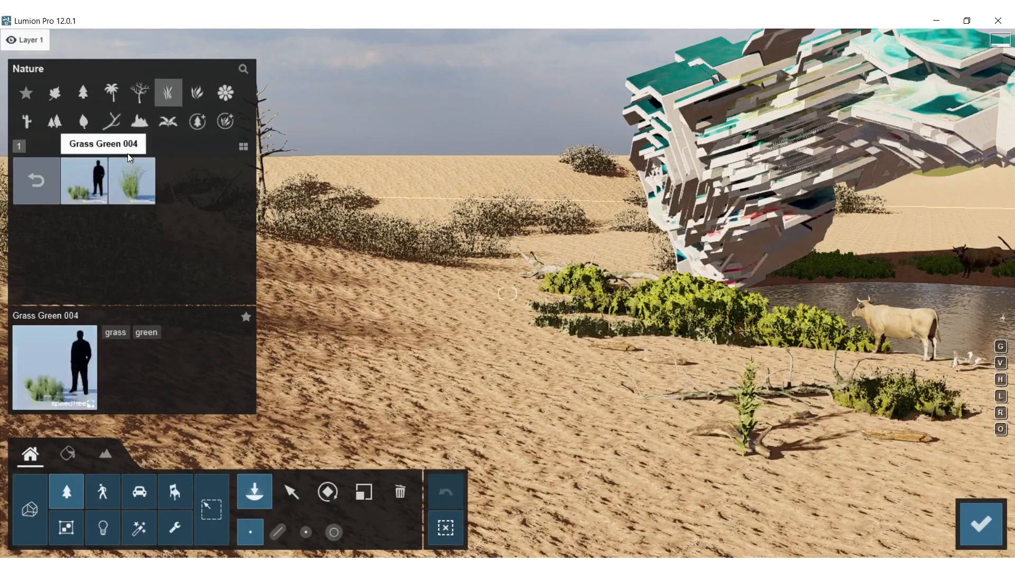
{"action": "left_click", "coordinate": [84, 188]}
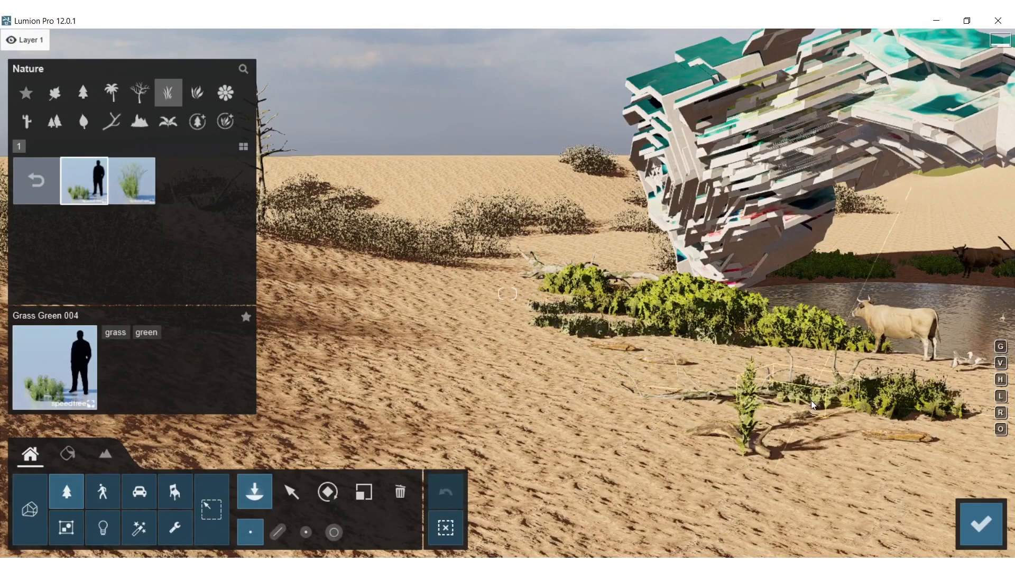
Place more Grass Green 004 clumps around the driftwood and foreground bushes, and return to Photo mode
{"action": "left_click", "coordinate": [688, 418]}
{"action": "right_click_drag", "start_coordinate": [688, 418], "coordinate": [665, 423]}
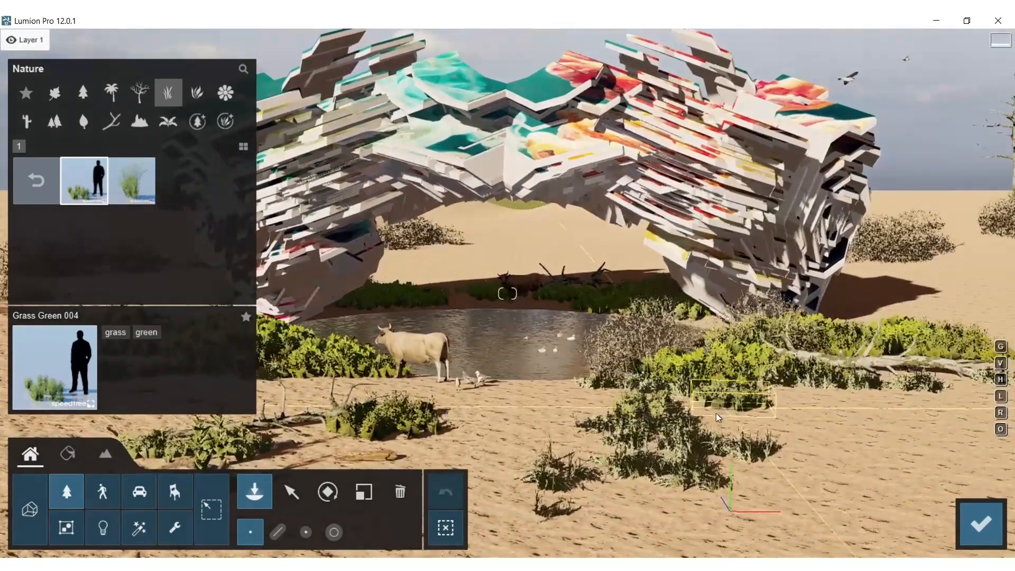
{"action": "left_click", "coordinate": [780, 421]}
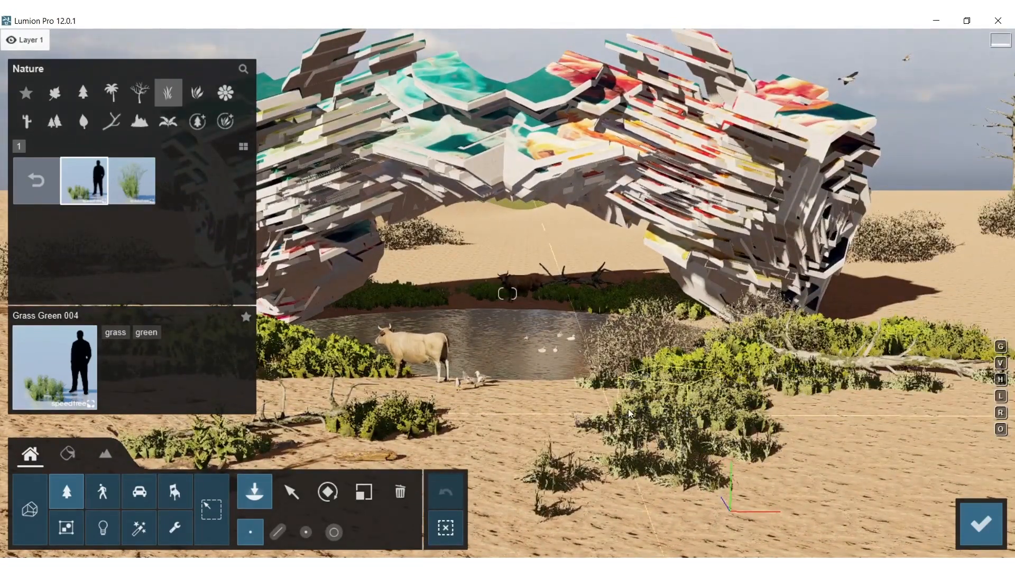
{"action": "left_click", "coordinate": [981, 523]}
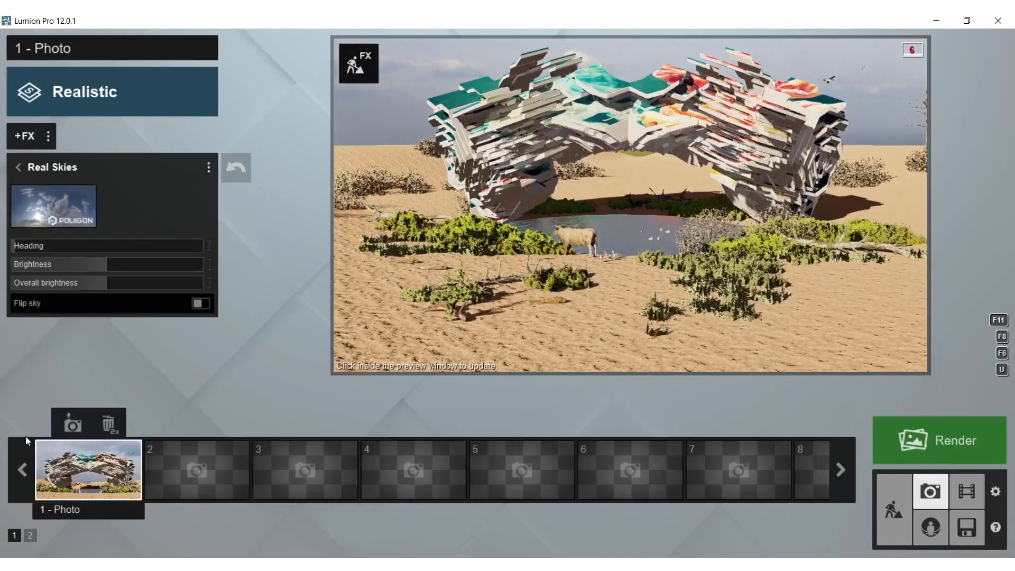
Reframe the photo from a camera height of 0.95 m, refresh the preview and store the view in photo slot 1
{"action": "left_click", "coordinate": [90, 479]}
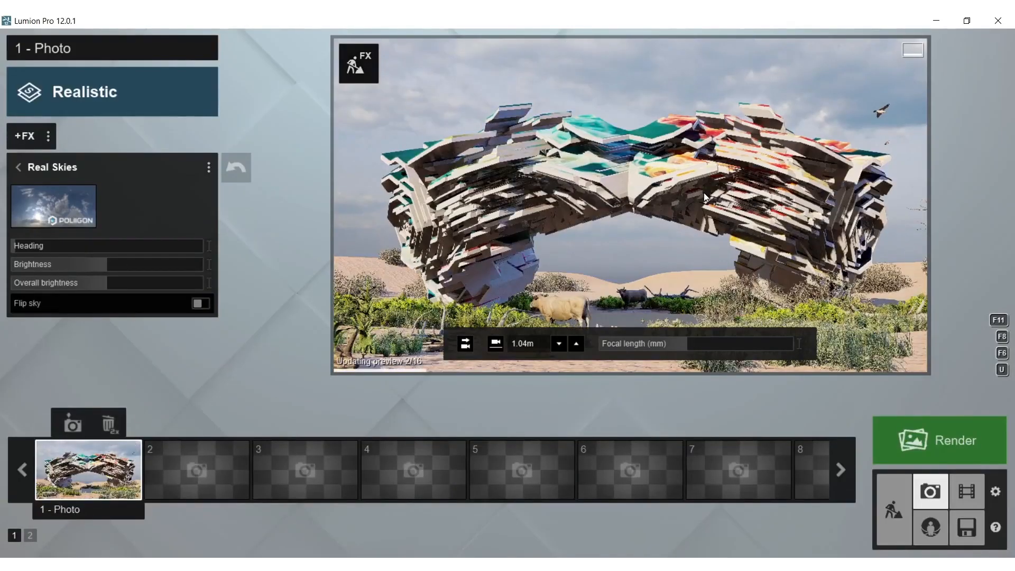
{"action": "right_click_drag", "start_coordinate": [704, 194], "coordinate": [710, 216]}
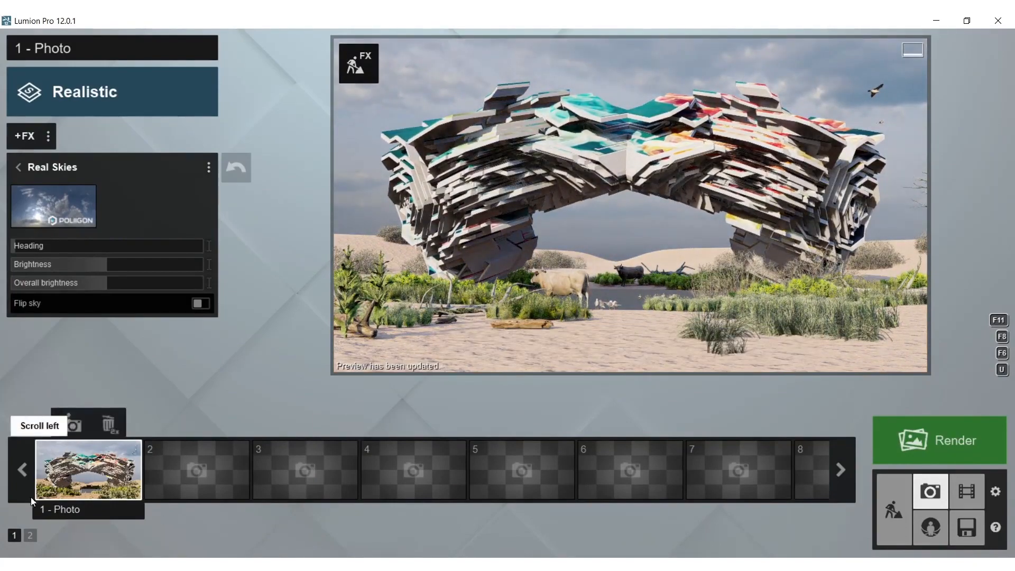
{"action": "left_click", "coordinate": [73, 434]}
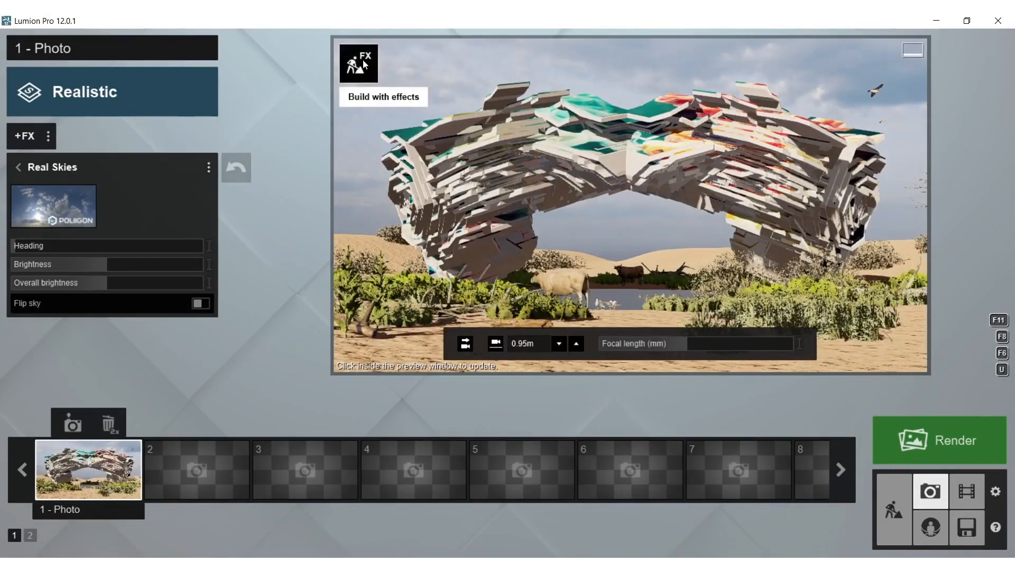
Place Leafless Shrub 002 bushes along the dunes behind and beside the mesh form, and refresh the photo preview
{"action": "left_click", "coordinate": [362, 61]}
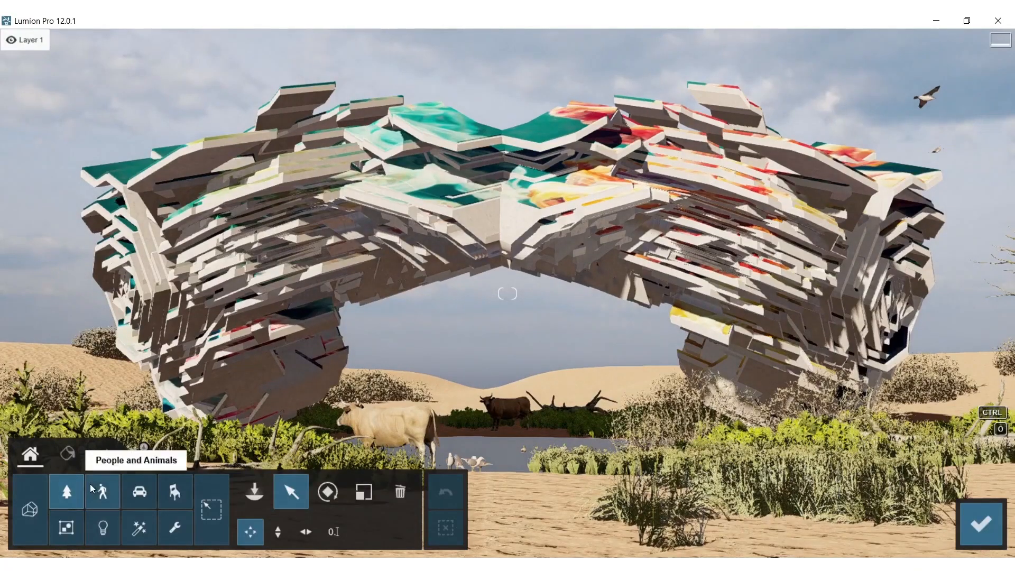
{"action": "left_click", "coordinate": [67, 491]}
{"action": "left_click", "coordinate": [140, 93]}
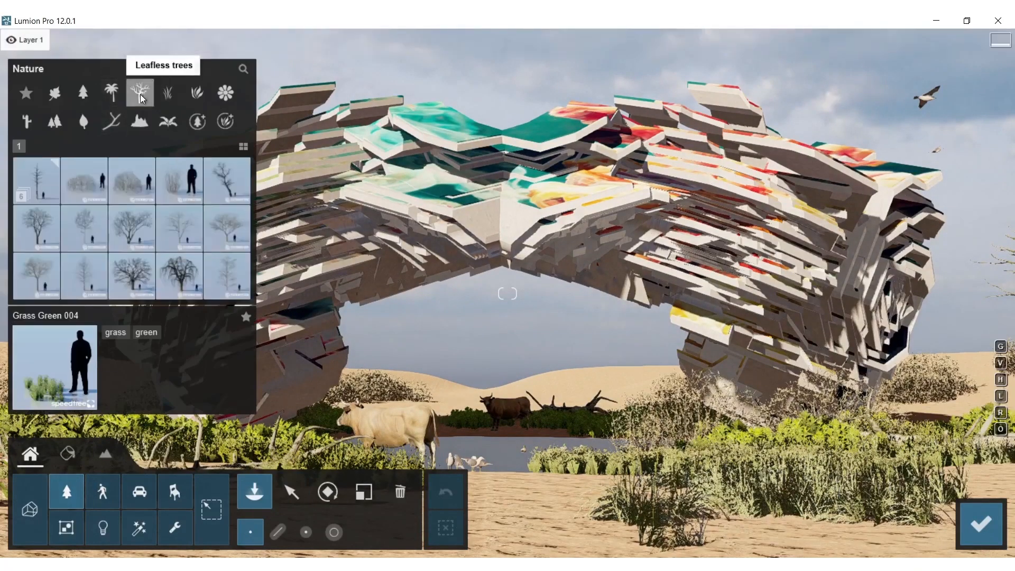
{"action": "left_click", "coordinate": [129, 196]}
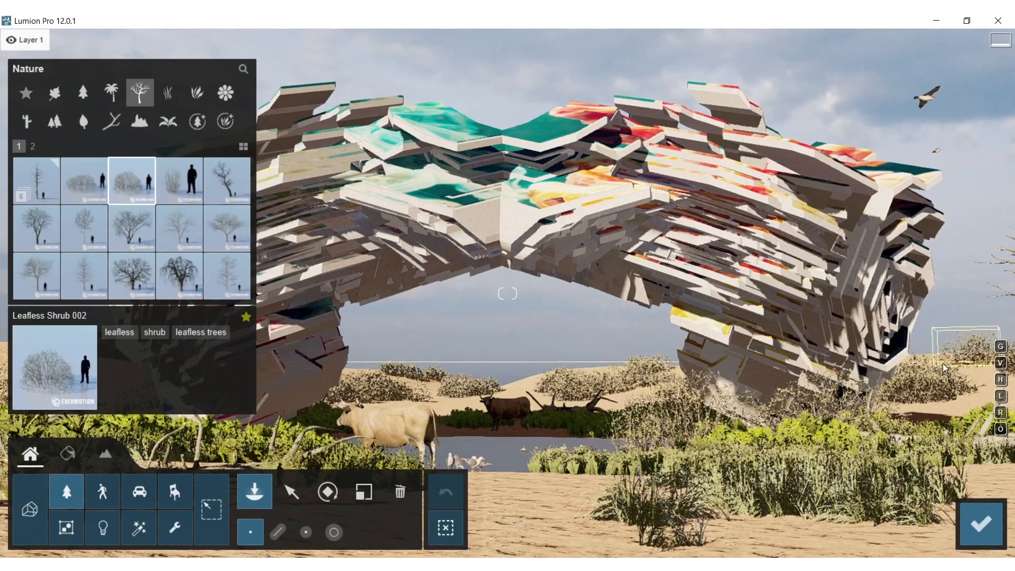
{"action": "right_click_drag", "start_coordinate": [941, 365], "coordinate": [370, 314]}
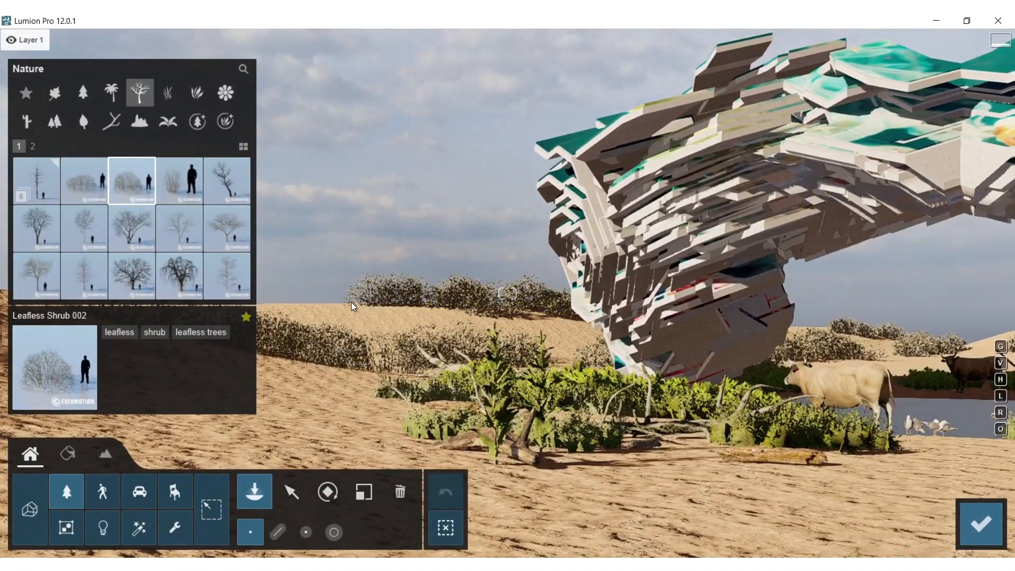
{"action": "right_click_drag", "start_coordinate": [819, 343], "coordinate": [1010, 538]}
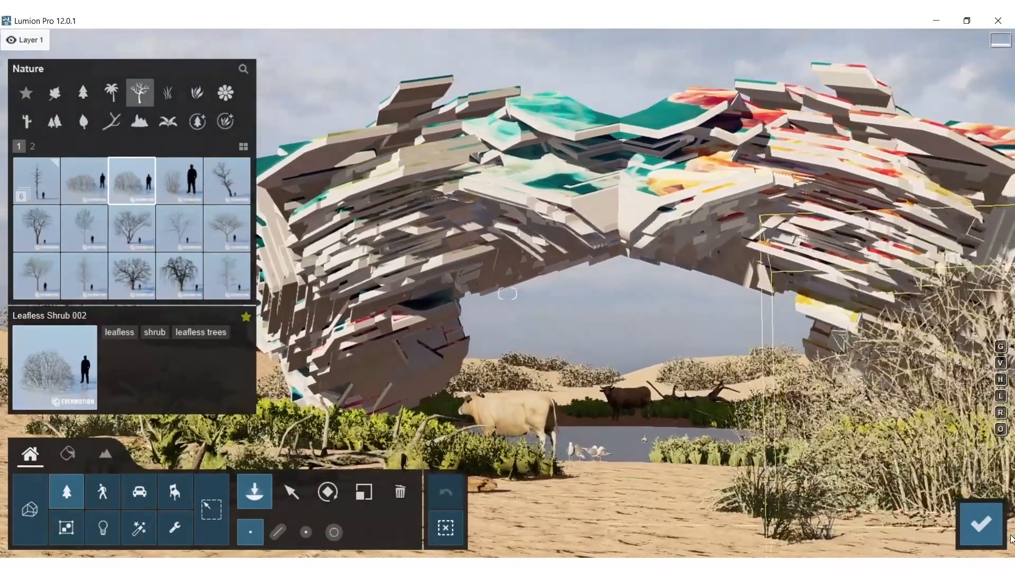
{"action": "left_click", "coordinate": [980, 523]}
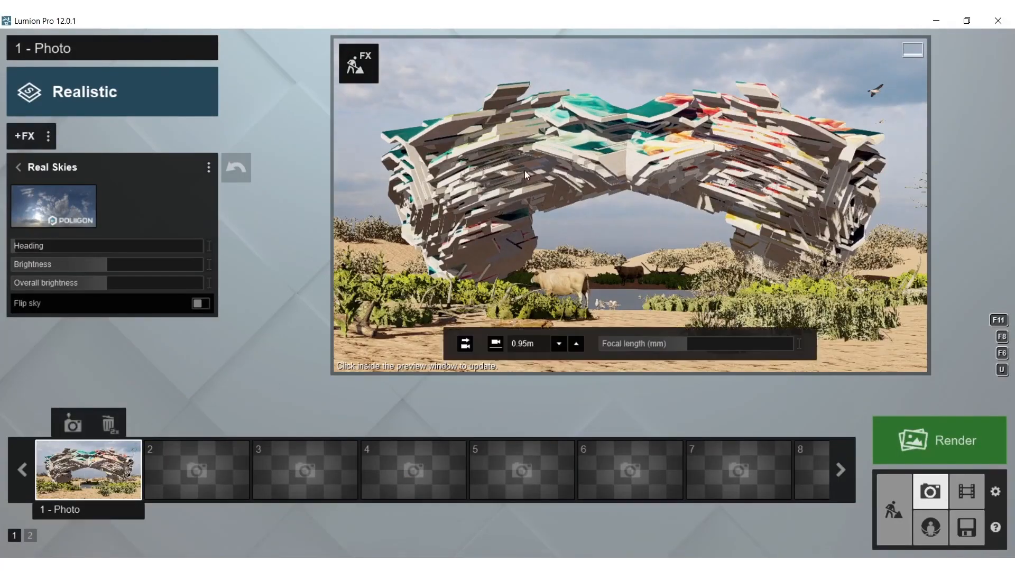
{"action": "left_click", "coordinate": [524, 170]}
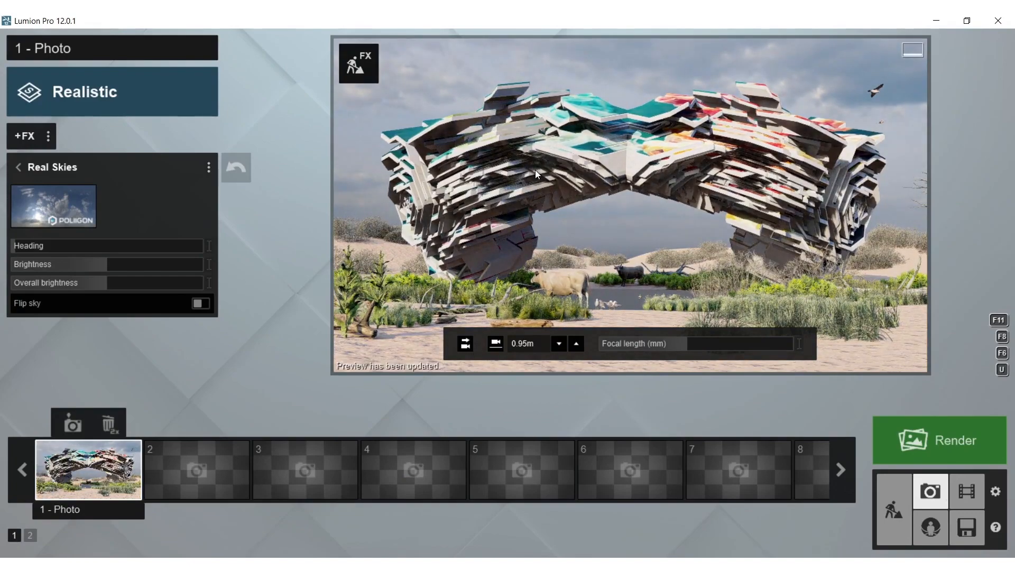
Try a lower framing of the mesh form at a camera height of 0.63 m and refresh the preview
{"action": "middle_click_drag", "start_coordinate": [636, 188], "coordinate": [642, 37]}
{"action": "right_click_drag", "start_coordinate": [638, 72], "coordinate": [636, 136]}
{"action": "middle_click_drag", "start_coordinate": [636, 135], "coordinate": [655, 344]}
{"action": "right_click_drag", "start_coordinate": [651, 275], "coordinate": [648, 221]}
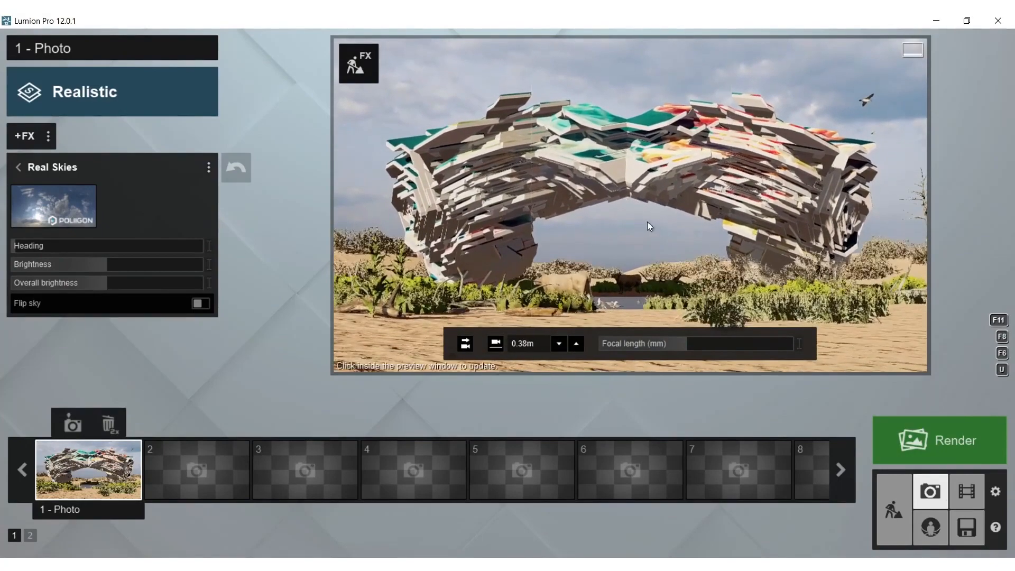
{"action": "scroll", "coordinate": [648, 222], "scroll_direction": "up", "scroll_amount": 3}
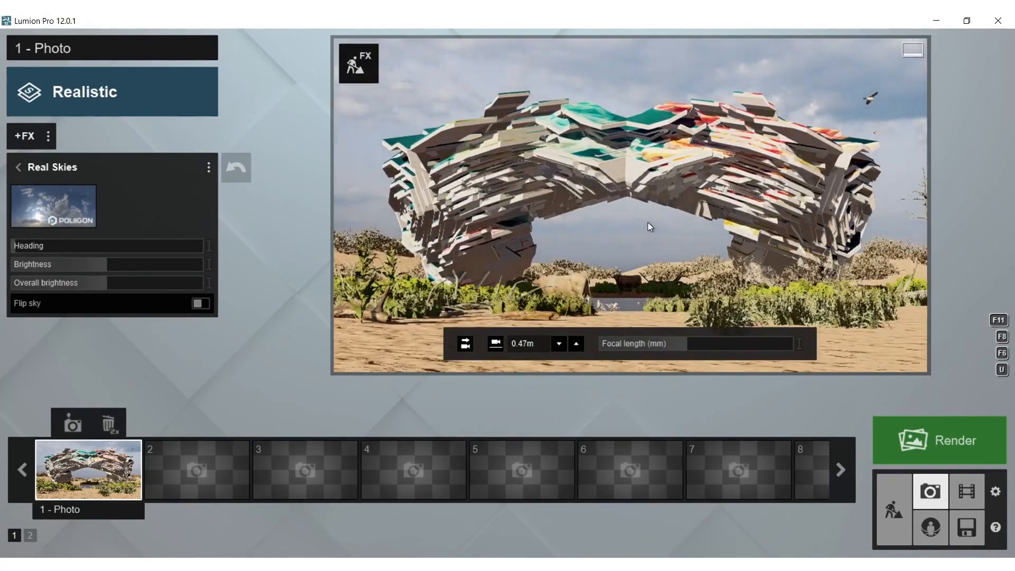
{"action": "right_click_drag", "start_coordinate": [648, 222], "coordinate": [644, 222]}
{"action": "key", "text": "d"}
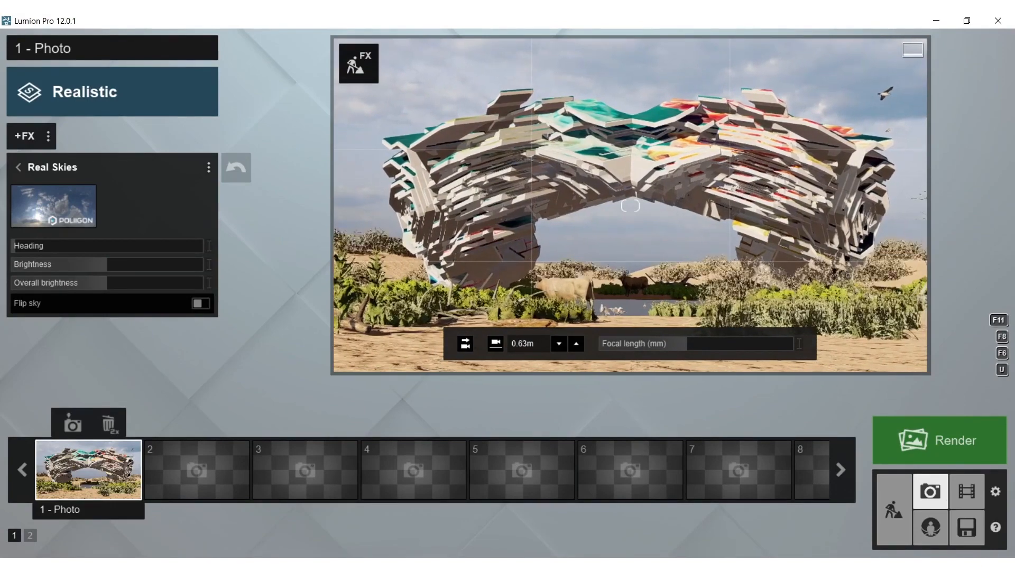
{"action": "left_click", "coordinate": [648, 222]}
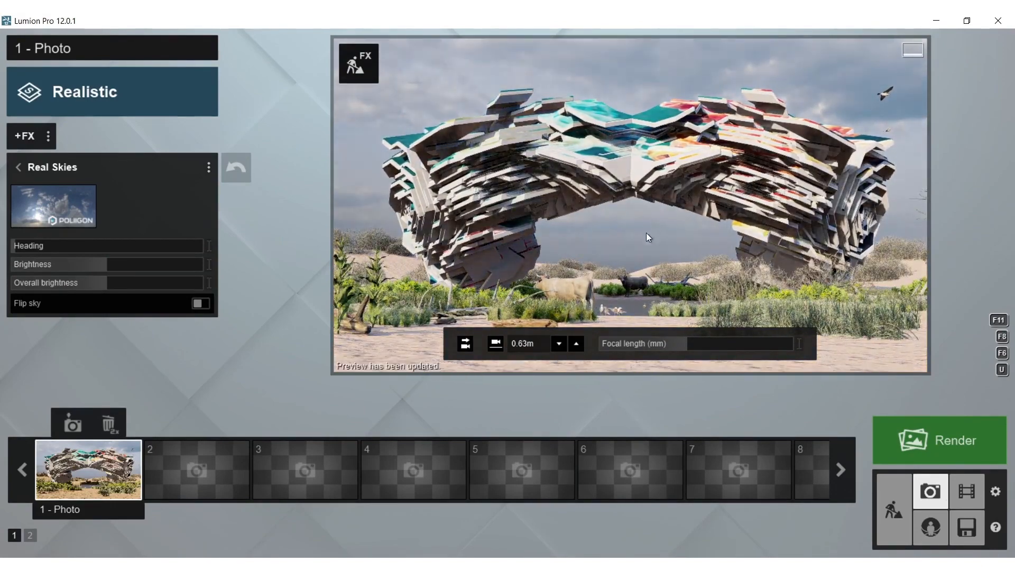
Recall the stored photo 1 view, lower the camera to 0.41 m centred on the mesh form, and refresh the preview
{"action": "left_click", "coordinate": [89, 463]}
{"action": "key", "text": "e"}
{"action": "right_click_drag", "start_coordinate": [613, 229], "coordinate": [613, 209]}
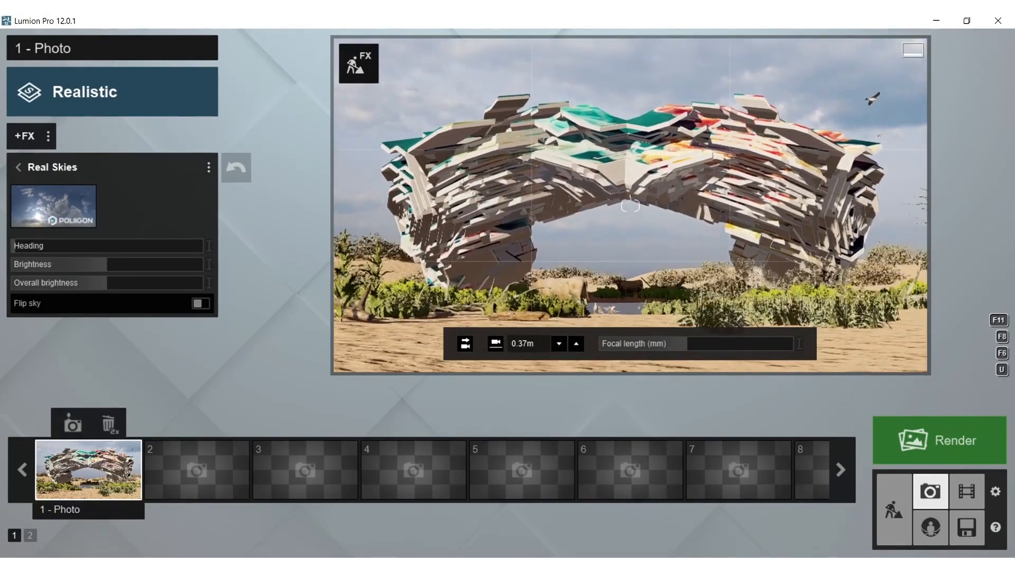
{"action": "left_click", "coordinate": [613, 208]}
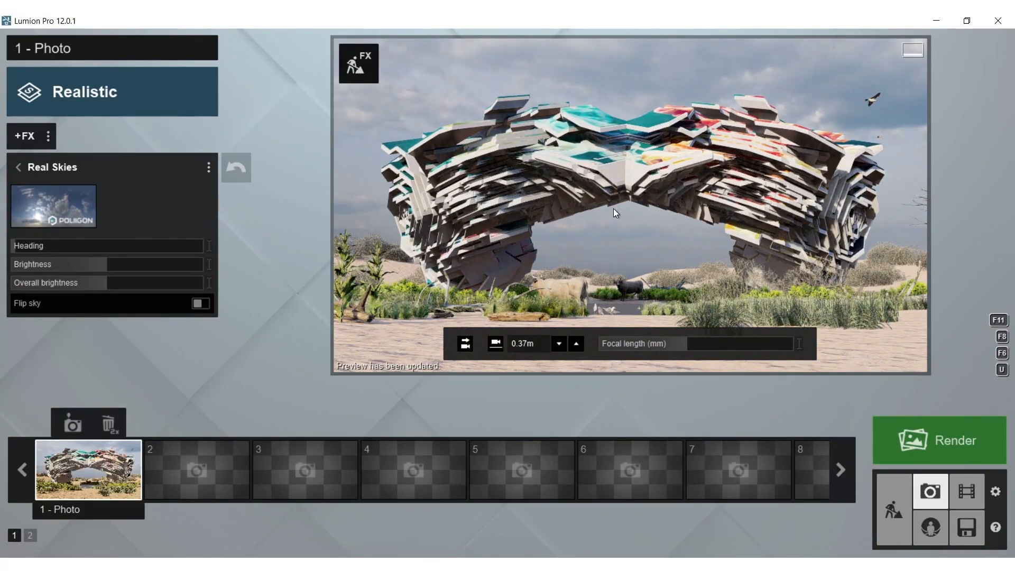
{"action": "mouse_move", "coordinate": [619, 208]}
{"action": "right_mouse_down"}
{"action": "mouse_move", "coordinate": [637, 206]}
{"action": "mouse_move", "coordinate": [623, 208]}
{"action": "right_mouse_up"}
{"action": "key", "text": "w"}
{"action": "left_click", "coordinate": [620, 207]}
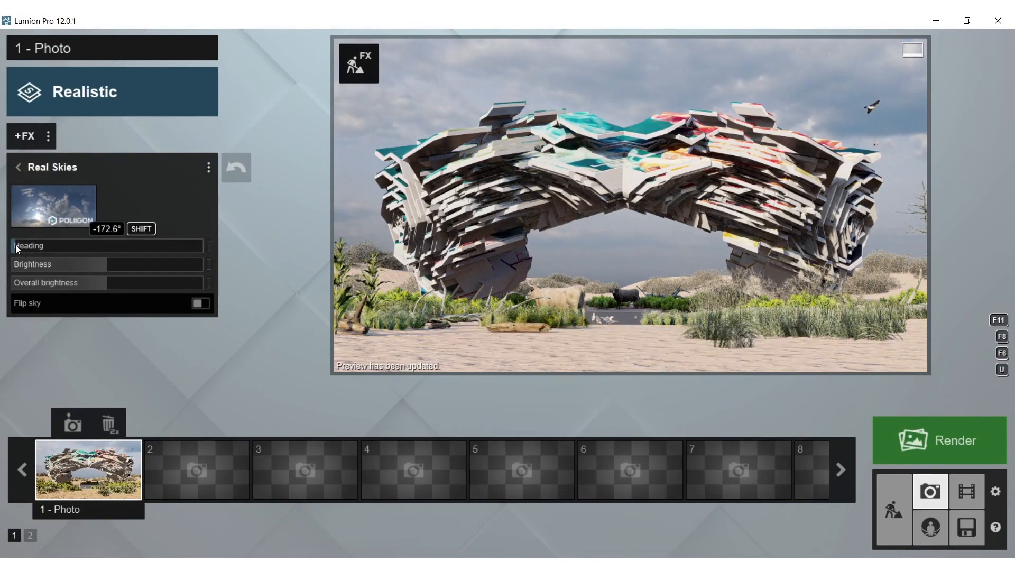
Try the dark-clouded sky from the Cloudy Real Skies with a rotated heading and refresh the preview
{"action": "left_click_drag", "start_coordinate": [15, 245], "coordinate": [192, 254]}
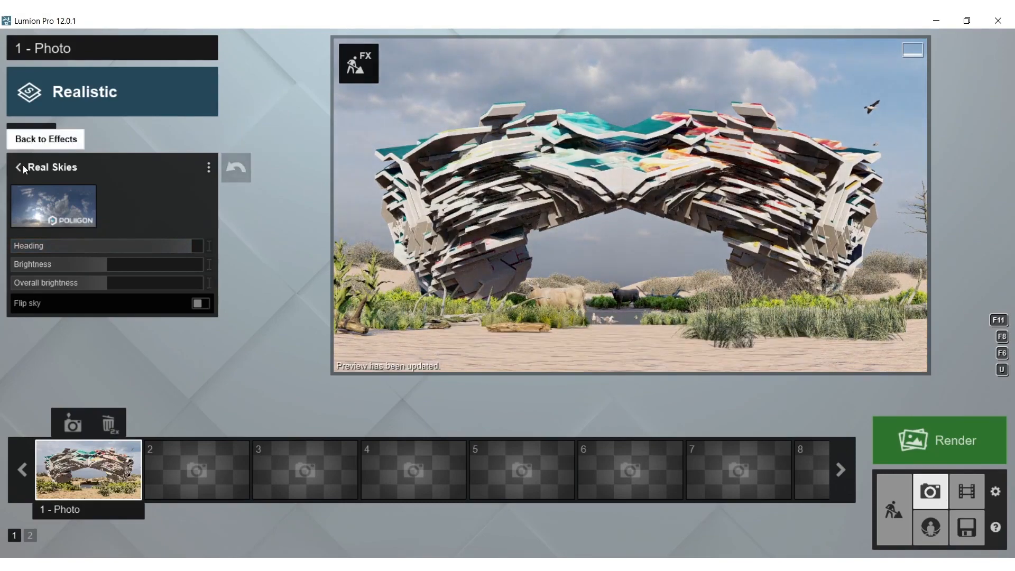
{"action": "left_click", "coordinate": [37, 188]}
{"action": "left_click", "coordinate": [500, 191]}
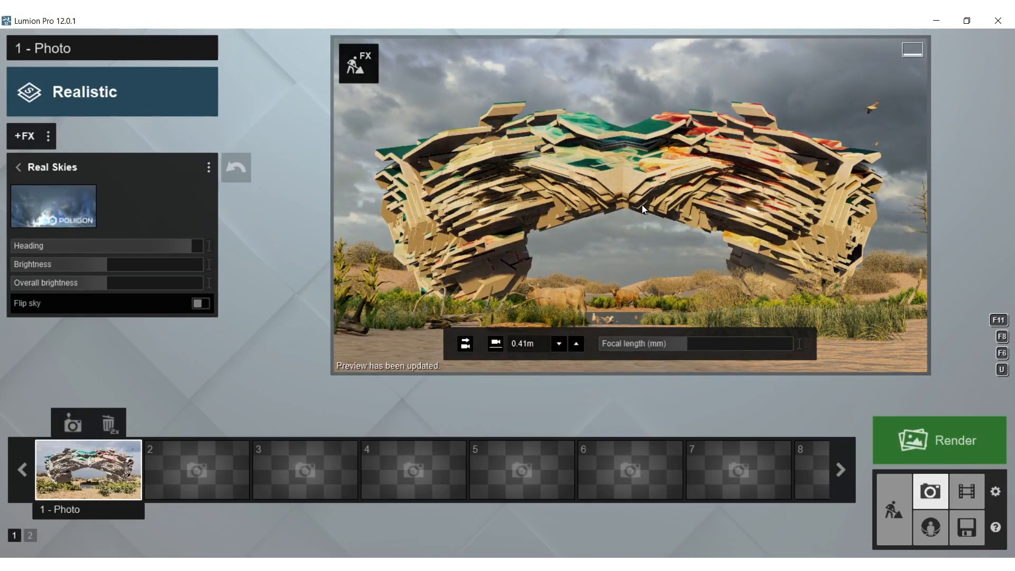
{"action": "left_click_drag", "start_coordinate": [127, 246], "coordinate": [188, 246]}
{"action": "left_click", "coordinate": [492, 254]}
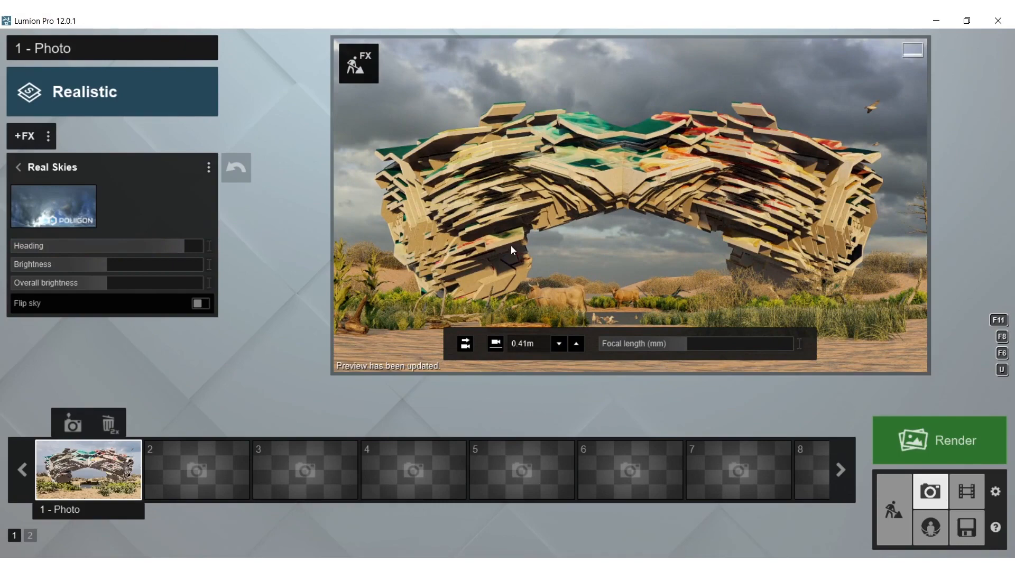
Set Real Skies to the Cloudy sky with a bright sun in deep blue and rotate its heading to bring clouds behind the form
{"action": "left_click", "coordinate": [55, 208]}
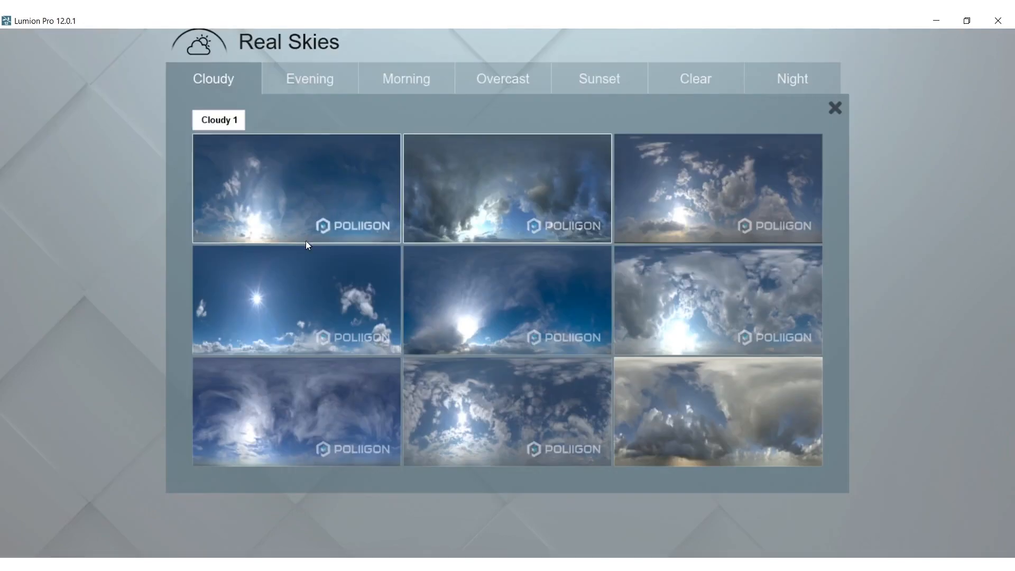
{"action": "left_click", "coordinate": [261, 301]}
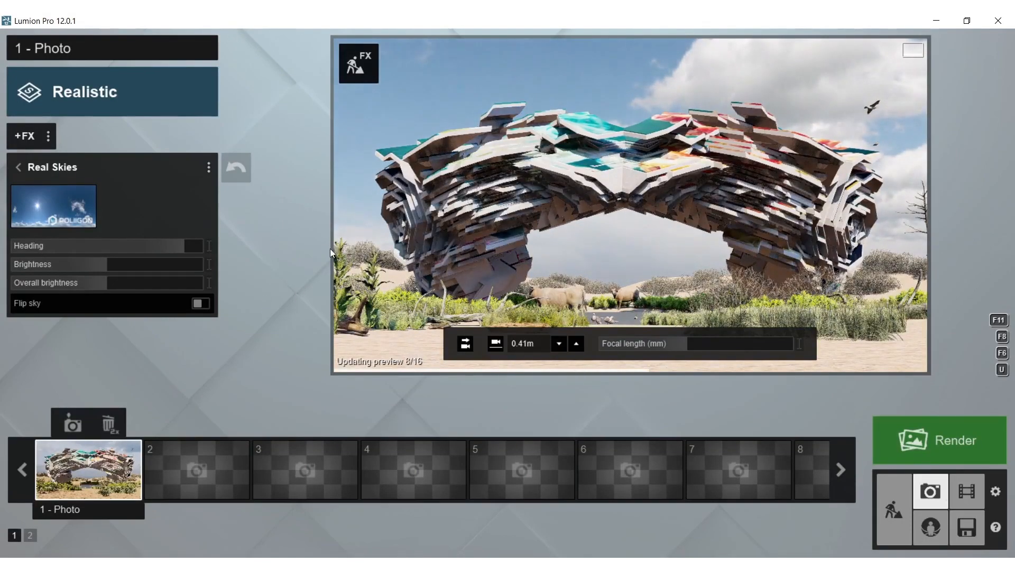
{"action": "mouse_move", "coordinate": [156, 248]}
{"action": "left_mouse_down"}
{"action": "mouse_move", "coordinate": [3, 243]}
{"action": "mouse_move", "coordinate": [239, 243]}
{"action": "mouse_move", "coordinate": [172, 245]}
{"action": "left_mouse_up"}
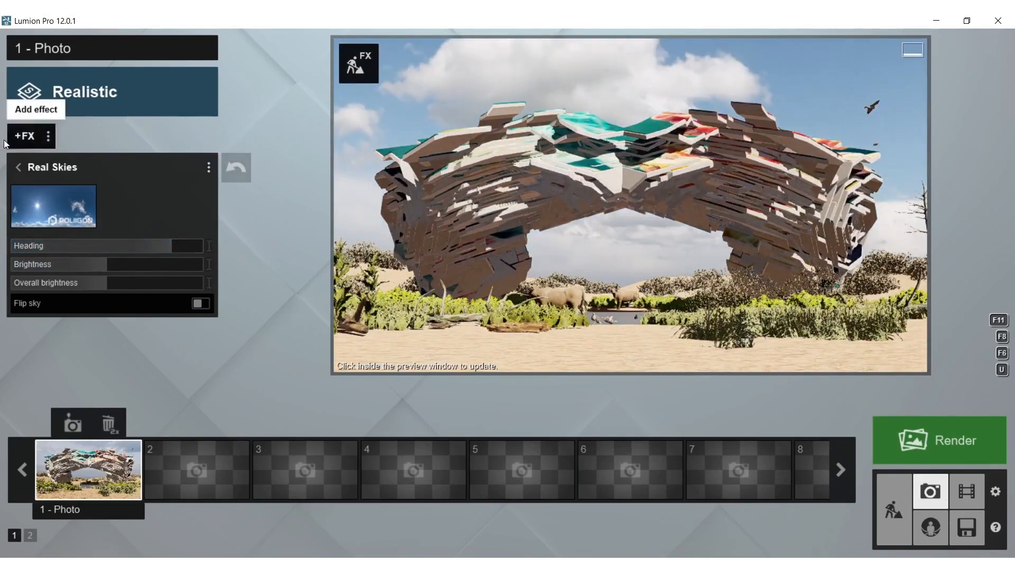
Add the Sun effect, then turn its heading close to the minimum and lower the sun height to light the mesh form's front
{"action": "left_click", "coordinate": [30, 136]}
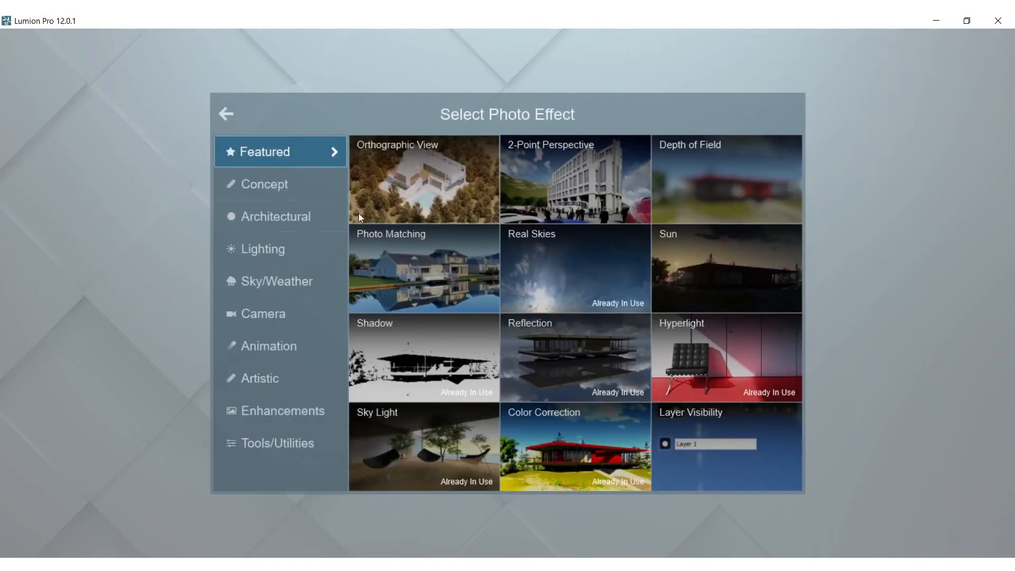
{"action": "left_click", "coordinate": [268, 250]}
{"action": "left_click", "coordinate": [562, 177]}
{"action": "left_click_drag", "start_coordinate": [153, 189], "coordinate": [58, 211]}
{"action": "middle_click_drag", "start_coordinate": [520, 199], "coordinate": [535, 204]}
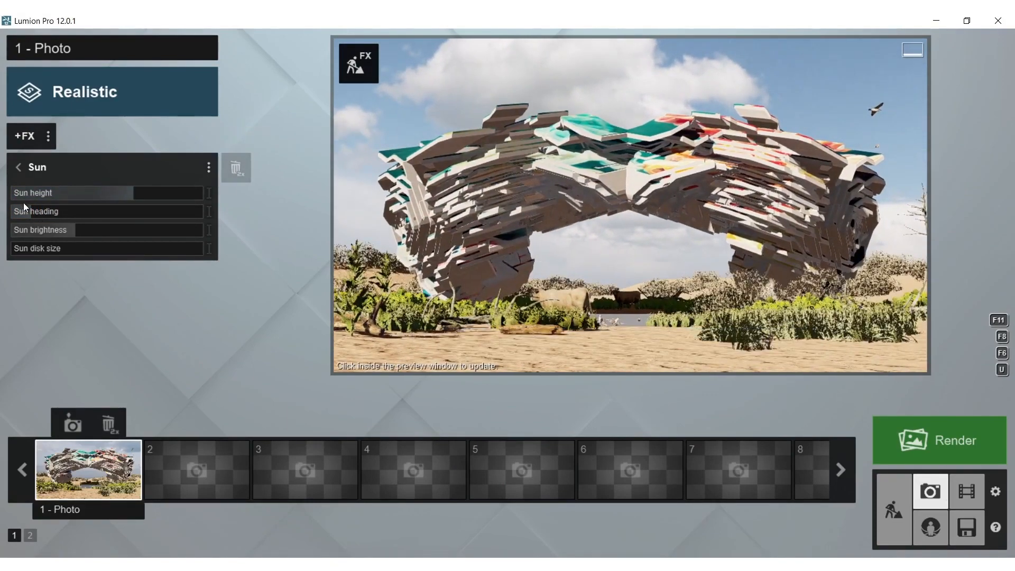
{"action": "left_click_drag", "start_coordinate": [27, 214], "coordinate": [14, 214]}
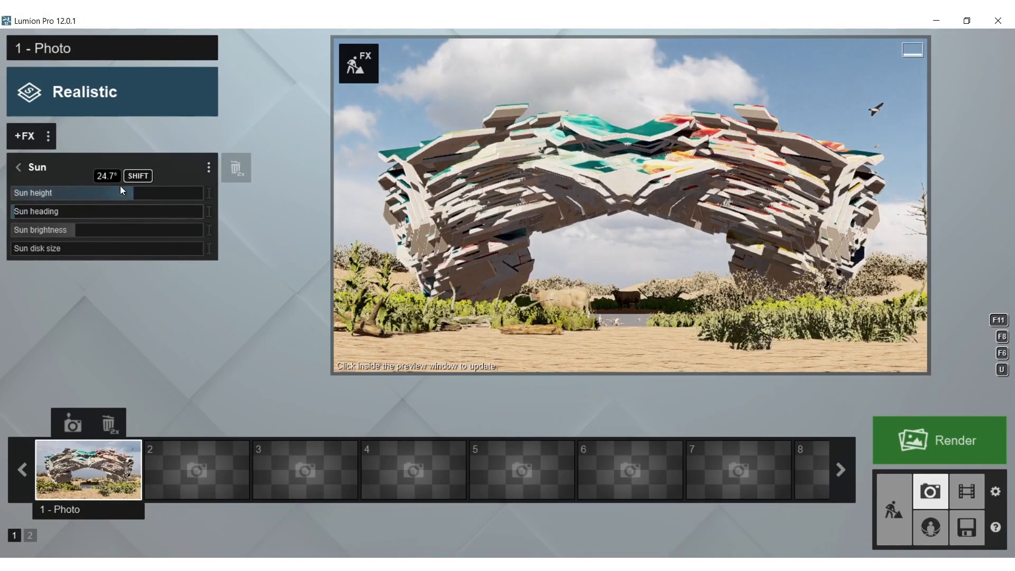
{"action": "left_click_drag", "start_coordinate": [135, 193], "coordinate": [127, 194]}
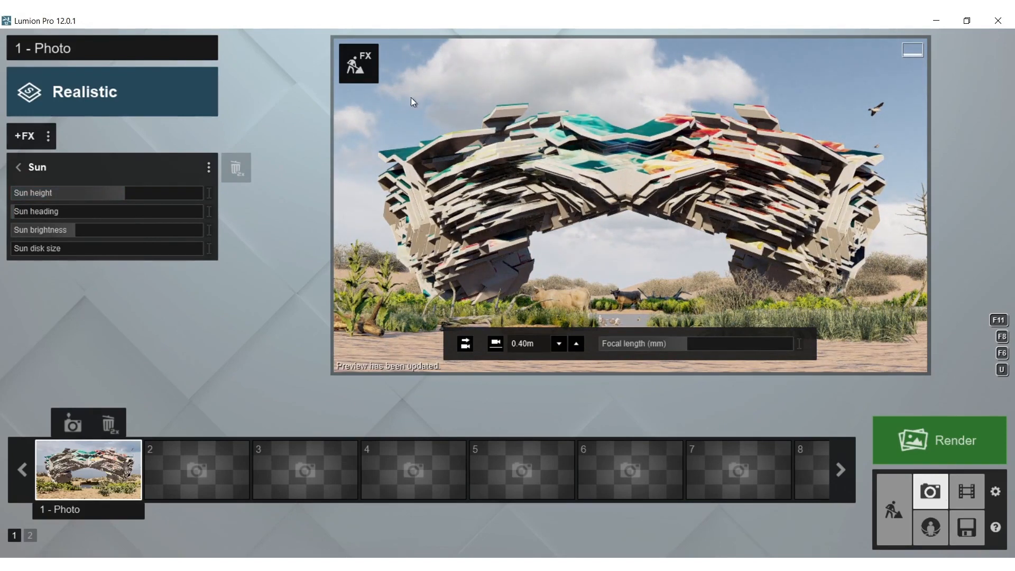
Edit the mesh form's Marble 013 1024 material, raising the map scale and reducing relief, reflectivity and gloss to zero
{"action": "left_click", "coordinate": [352, 66]}
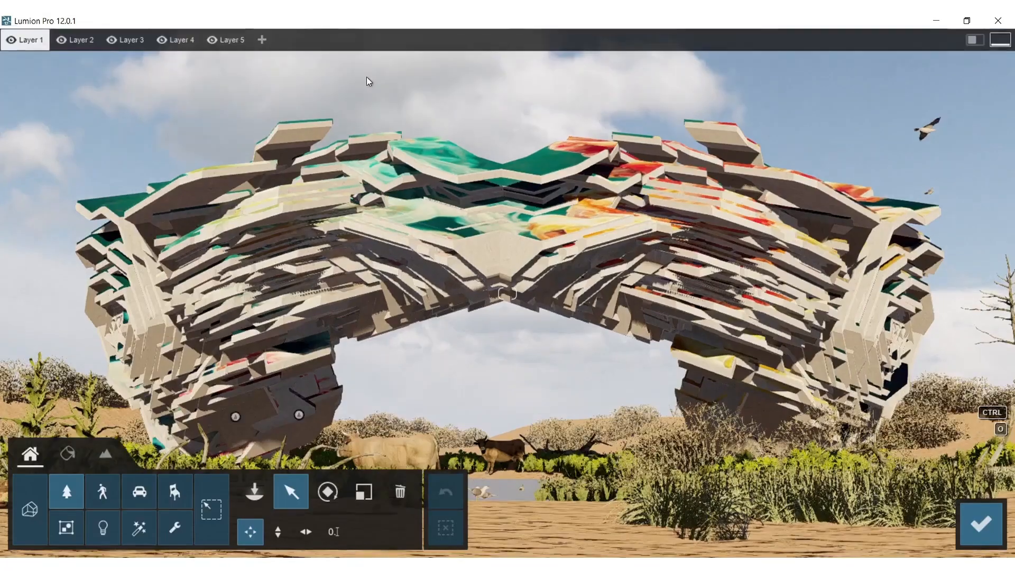
{"action": "left_click", "coordinate": [78, 446]}
{"action": "left_click", "coordinate": [258, 395]}
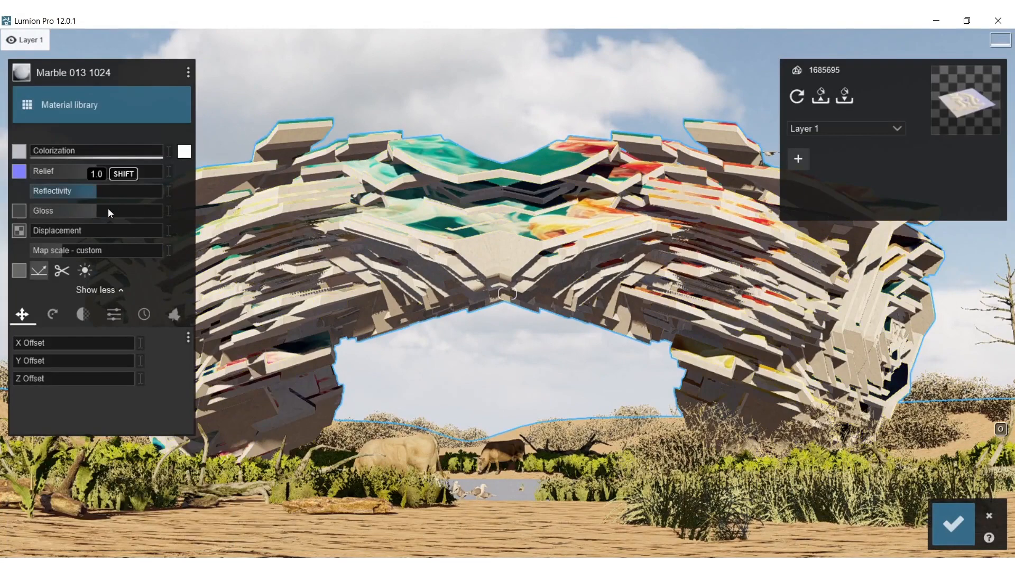
{"action": "mouse_move", "coordinate": [74, 253]}
{"action": "left_mouse_down"}
{"action": "mouse_move", "coordinate": [97, 252]}
{"action": "mouse_move", "coordinate": [82, 250]}
{"action": "left_mouse_up"}
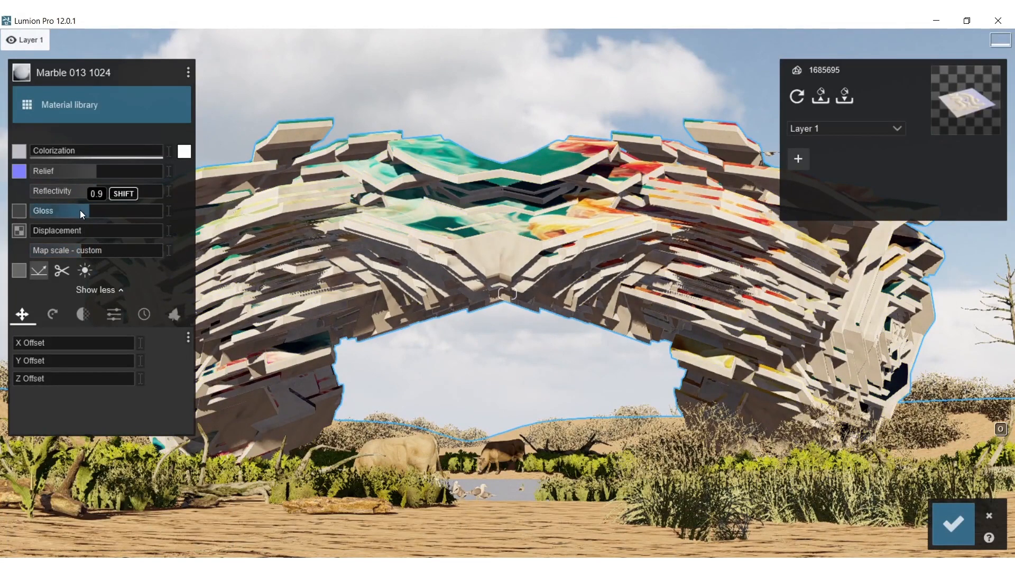
{"action": "left_click_drag", "start_coordinate": [90, 170], "coordinate": [107, 178]}
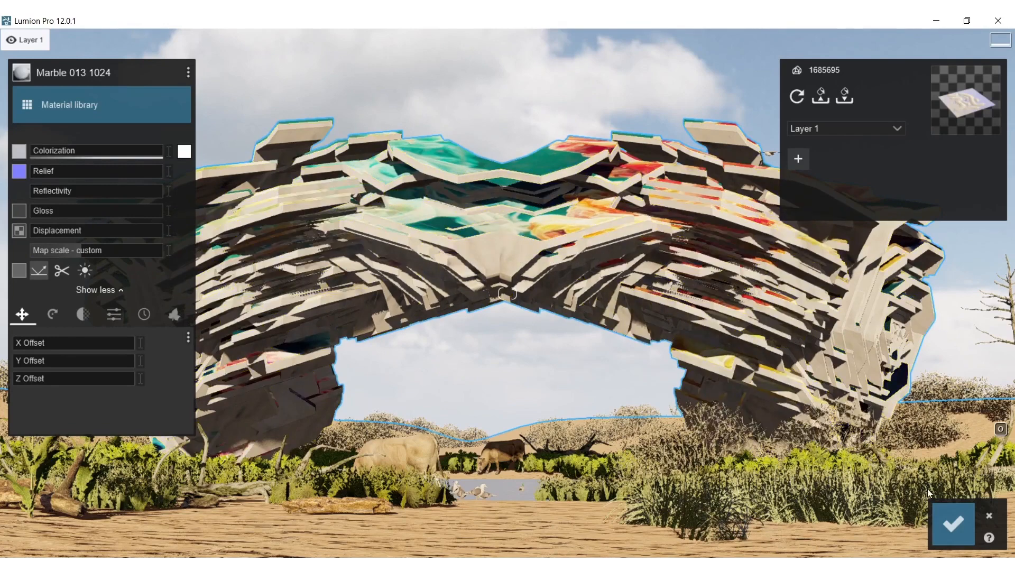
Raise the reflectivity of the form's painted Standard material well above half, save the change and refresh the photo preview
{"action": "left_click", "coordinate": [551, 162]}
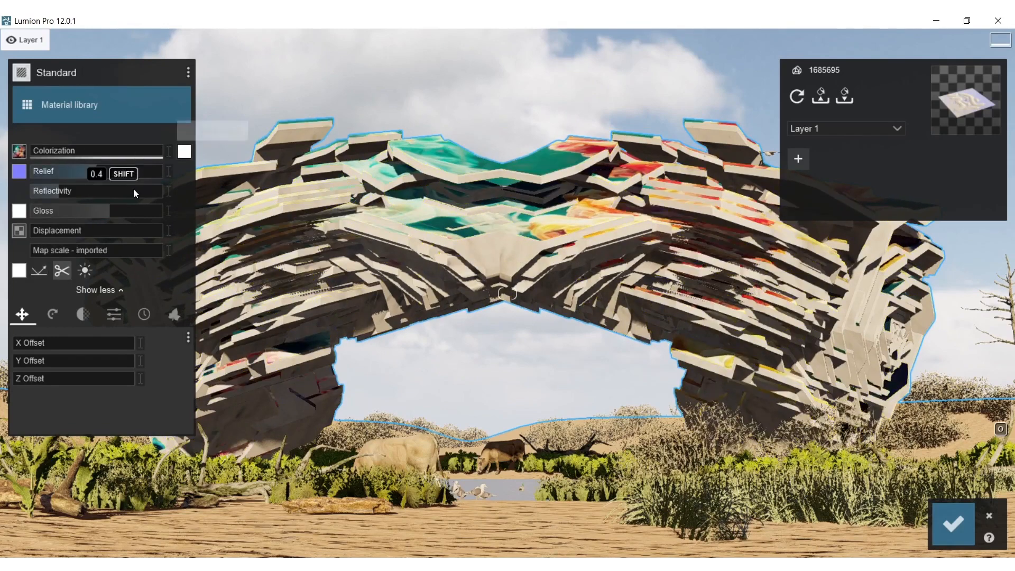
{"action": "left_click_drag", "start_coordinate": [52, 191], "coordinate": [134, 195]}
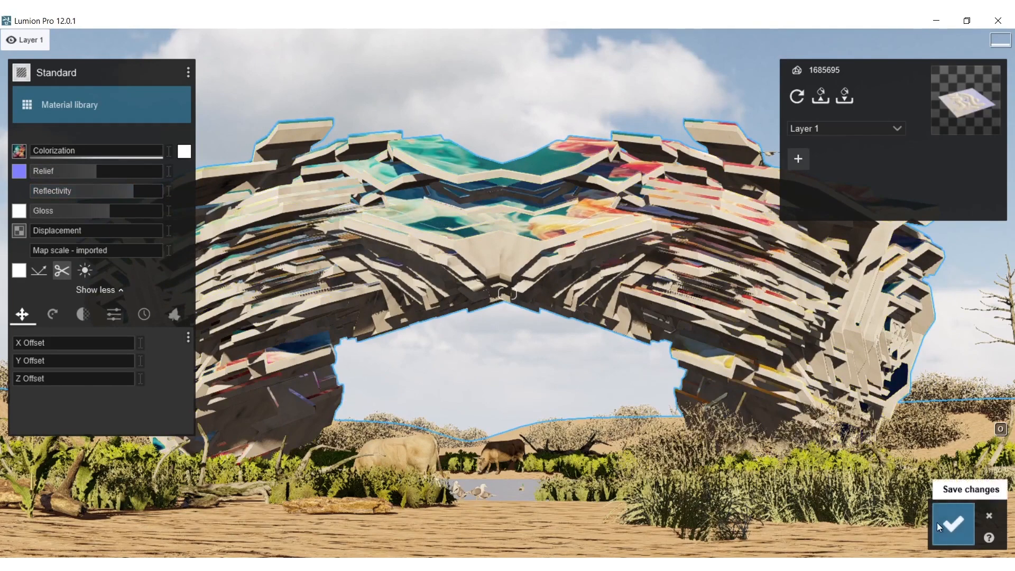
{"action": "left_click", "coordinate": [946, 524]}
{"action": "left_click", "coordinate": [982, 519]}
{"action": "left_click", "coordinate": [610, 200]}
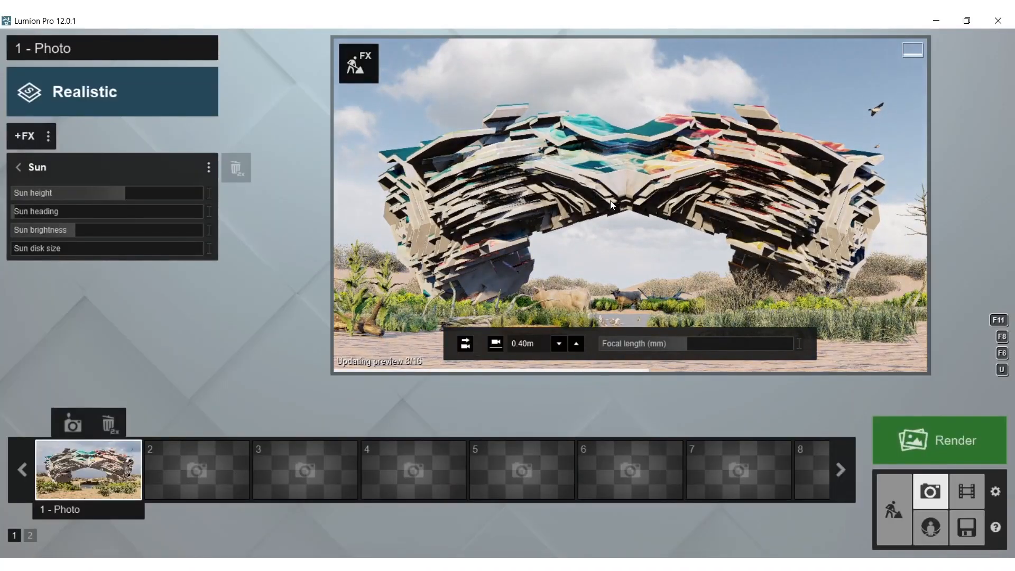
Move the camera to the opposite side of the mesh form and frame its whole colourful face frontally near ground level
{"action": "right_click_drag", "start_coordinate": [646, 195], "coordinate": [646, 269]}
{"action": "key", "text": "w"}
{"action": "right_click_drag", "start_coordinate": [639, 192], "coordinate": [859, 153]}
{"action": "key", "text": "w"}
{"action": "key", "text": "s"}
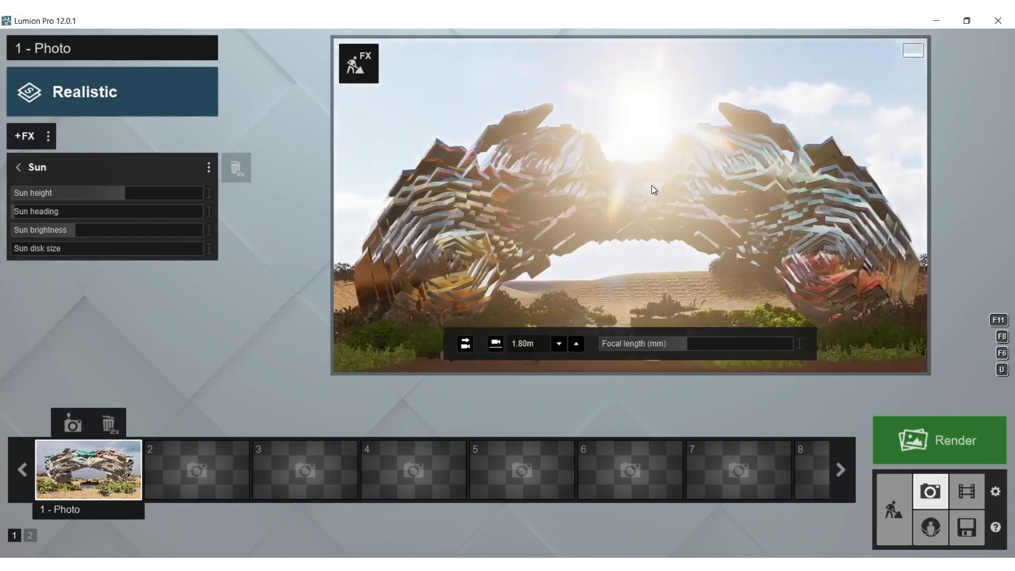
{"action": "key", "text": "e"}
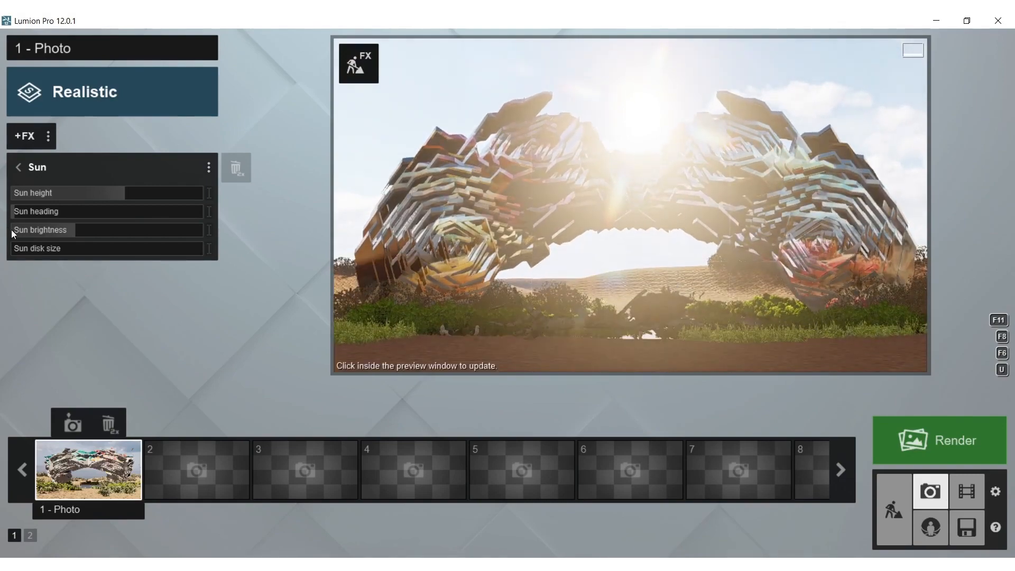
Turn the sun heading to a little under halfway to light the colourful face, and refresh the preview
{"action": "left_click_drag", "start_coordinate": [18, 214], "coordinate": [98, 214]}
{"action": "left_click", "coordinate": [497, 176]}
{"action": "right_click_drag", "start_coordinate": [496, 176], "coordinate": [490, 180]}
{"action": "key", "text": "d"}
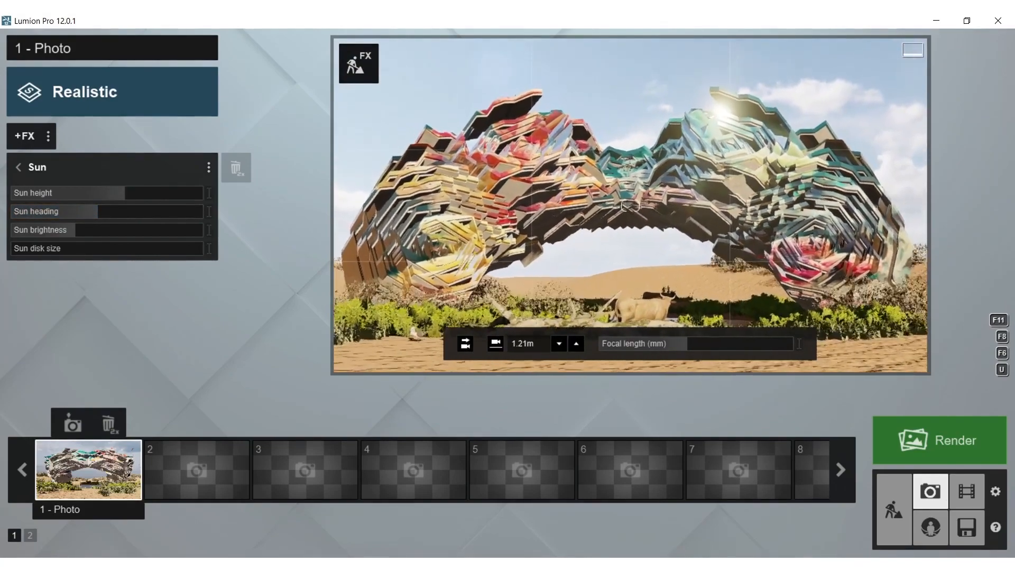
{"action": "left_click", "coordinate": [497, 176]}
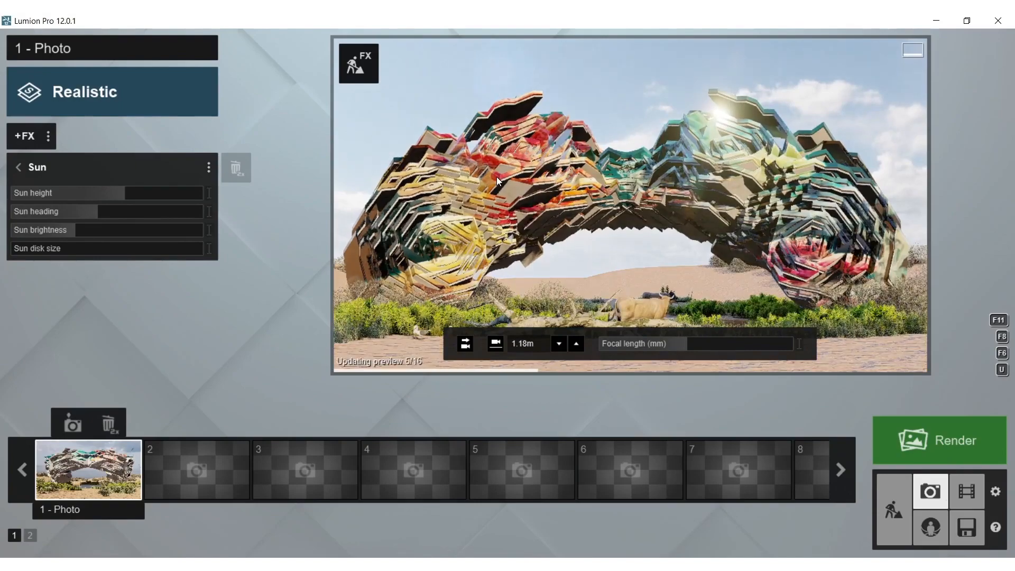
Shift the camera from the frontal framing to a low oblique view of the form's yellow and red end
{"action": "key", "text": "d"}
{"action": "mouse_move", "coordinate": [497, 177]}
{"action": "right_mouse_down"}
{"action": "mouse_move", "coordinate": [487, 176]}
{"action": "mouse_move", "coordinate": [499, 175]}
{"action": "right_mouse_up"}
{"action": "key", "text": "a"}
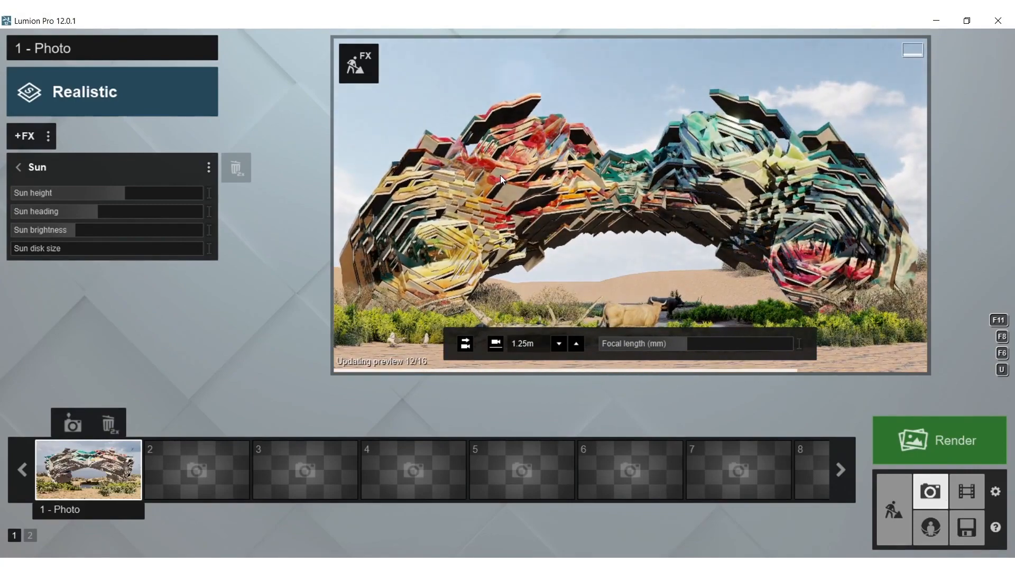
{"action": "mouse_move", "coordinate": [501, 176]}
{"action": "right_mouse_down"}
{"action": "mouse_move", "coordinate": [534, 176]}
{"action": "mouse_move", "coordinate": [503, 174]}
{"action": "right_mouse_up"}
{"action": "key", "text": "a"}
{"action": "key", "text": "s"}
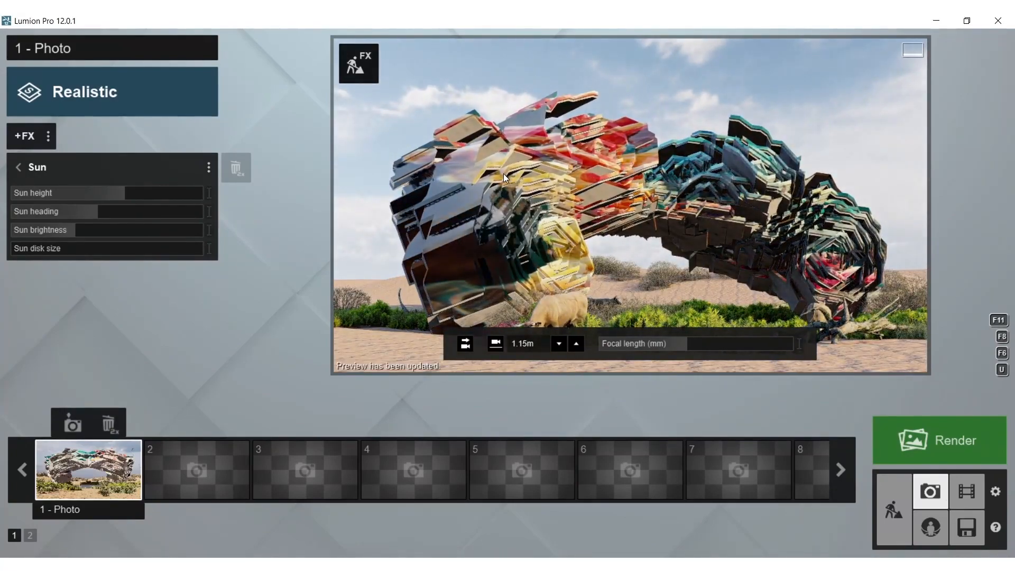
{"action": "right_click_drag", "start_coordinate": [508, 174], "coordinate": [522, 175]}
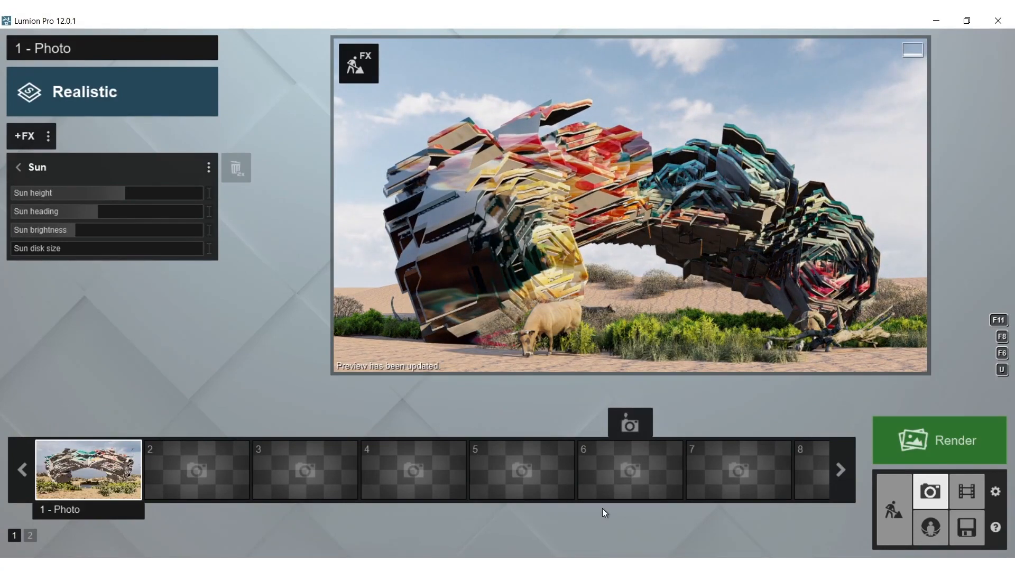
Try a view from the form's back side with the sun heading turned close to its minimum
{"action": "mouse_move", "coordinate": [606, 277]}
{"action": "right_mouse_down"}
{"action": "mouse_move", "coordinate": [544, 277]}
{"action": "mouse_move", "coordinate": [520, 302]}
{"action": "mouse_move", "coordinate": [571, 278]}
{"action": "mouse_move", "coordinate": [661, 283]}
{"action": "mouse_move", "coordinate": [693, 272]}
{"action": "mouse_move", "coordinate": [679, 262]}
{"action": "mouse_move", "coordinate": [605, 274]}
{"action": "right_mouse_up"}
{"action": "key", "text": "w"}
{"action": "key", "text": "s"}
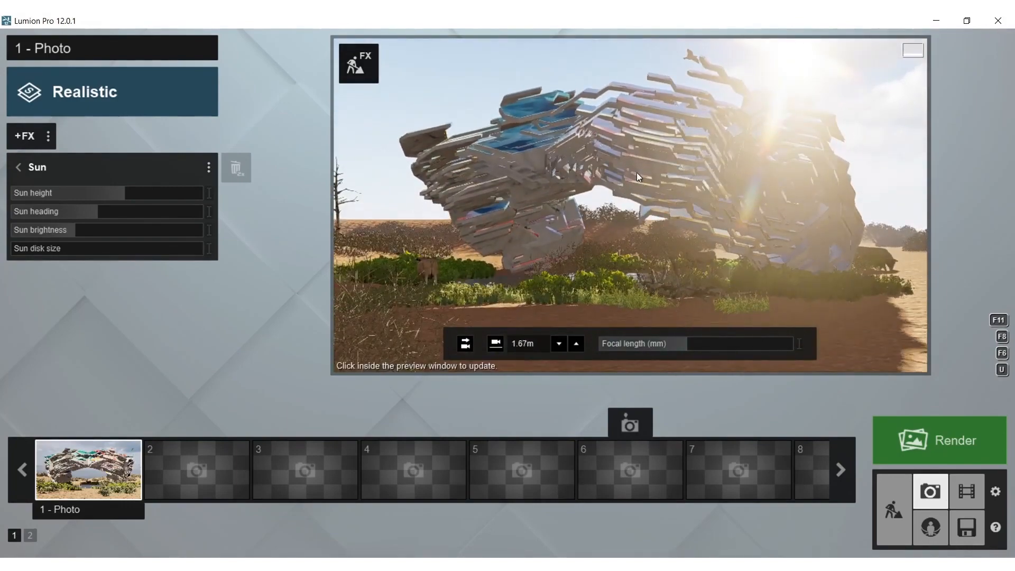
{"action": "right_click_drag", "start_coordinate": [633, 172], "coordinate": [630, 158]}
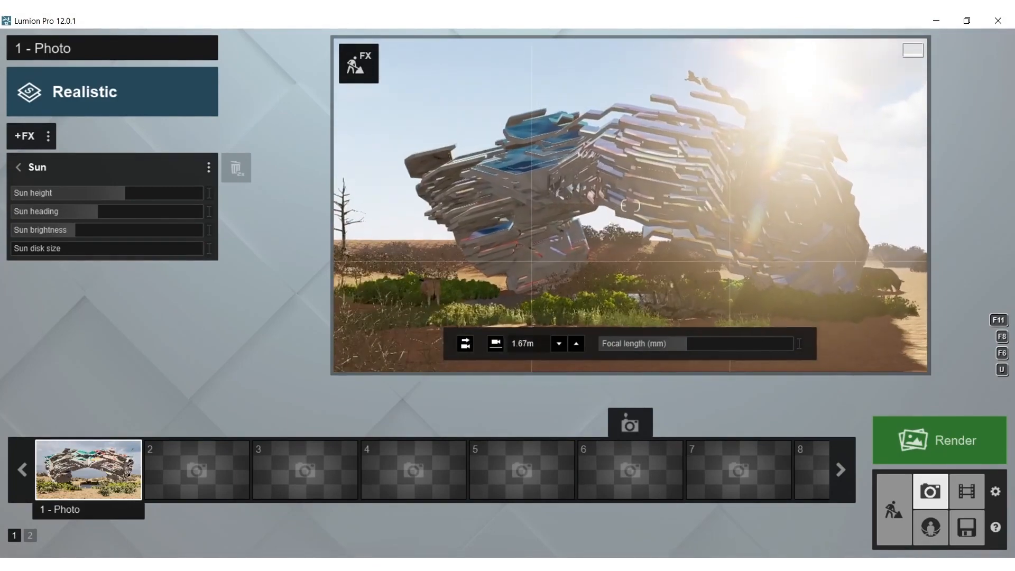
{"action": "left_click_drag", "start_coordinate": [55, 212], "coordinate": [28, 211]}
{"action": "left_click", "coordinate": [557, 219]}
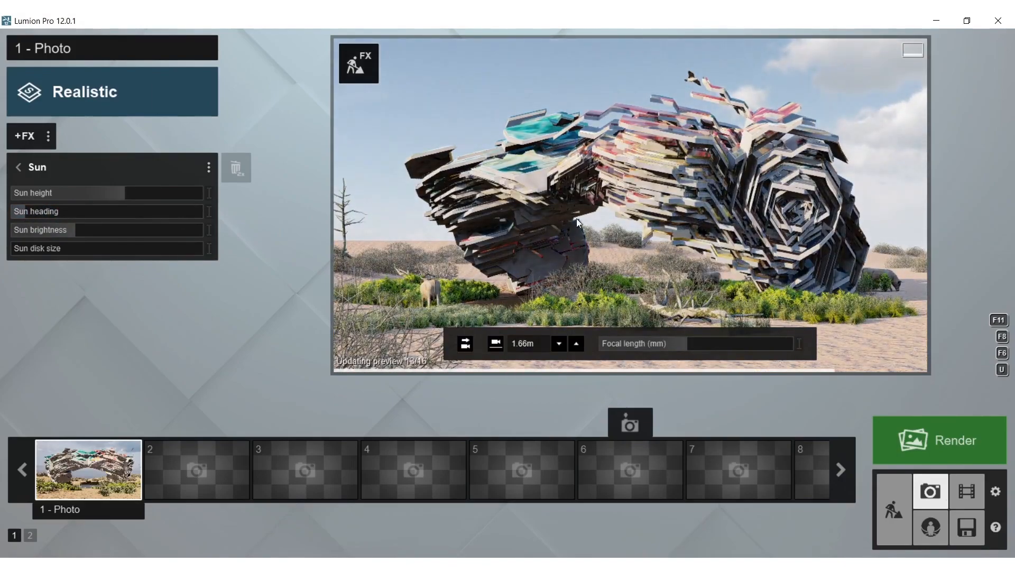
Circle the camera around the form at low height to examine other framings, ending at its green end
{"action": "key", "text": "a"}
{"action": "right_click_drag", "start_coordinate": [583, 225], "coordinate": [569, 208]}
{"action": "key", "text": "w"}
{"action": "key", "text": "w"}
{"action": "key", "text": "s"}
{"action": "key", "text": "w"}
{"action": "key", "text": "w"}
{"action": "key", "text": "s"}
{"action": "right_click_drag", "start_coordinate": [550, 158], "coordinate": [456, 112]}
{"action": "key", "text": "d"}
{"action": "key", "text": "w"}
{"action": "key", "text": "w"}
{"action": "key", "text": "w"}
{"action": "key", "text": "s"}
{"action": "key", "text": "s"}
{"action": "key", "text": "e"}
{"action": "mouse_move", "coordinate": [563, 242]}
{"action": "right_mouse_down"}
{"action": "mouse_move", "coordinate": [547, 222]}
{"action": "mouse_move", "coordinate": [554, 239]}
{"action": "mouse_move", "coordinate": [565, 226]}
{"action": "right_mouse_up"}
{"action": "key", "text": "s"}
{"action": "key", "text": "s"}
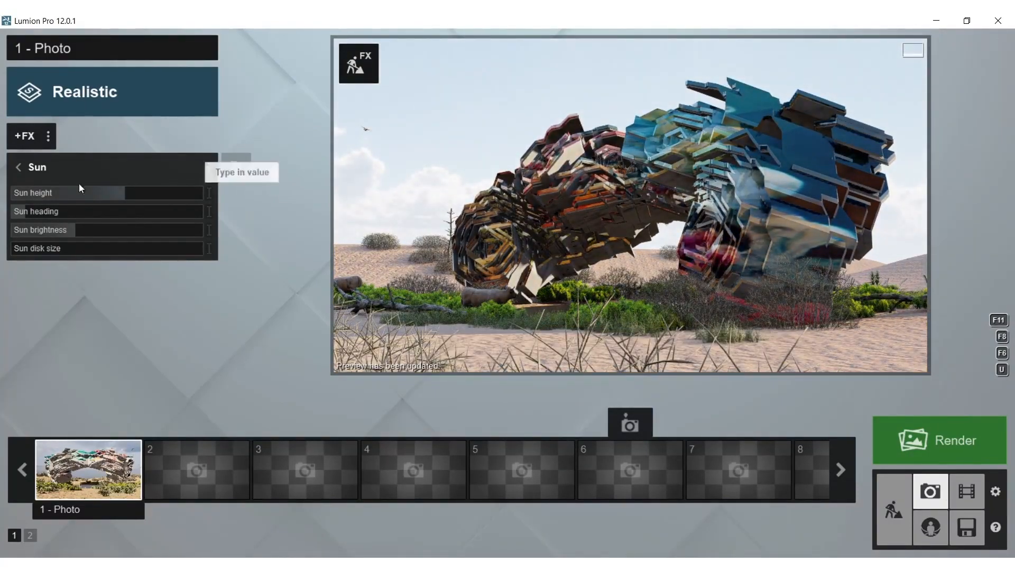
Turn the sun heading to just under halfway, lower the sun height slightly and refresh the preview
{"action": "left_click_drag", "start_coordinate": [41, 214], "coordinate": [74, 212]}
{"action": "left_click", "coordinate": [594, 195]}
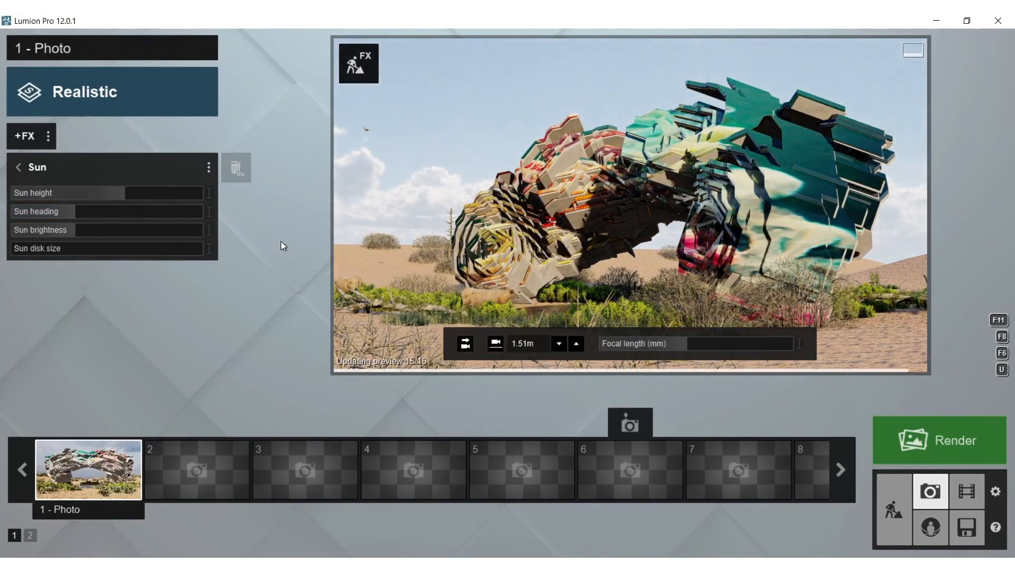
{"action": "left_click_drag", "start_coordinate": [92, 199], "coordinate": [121, 198]}
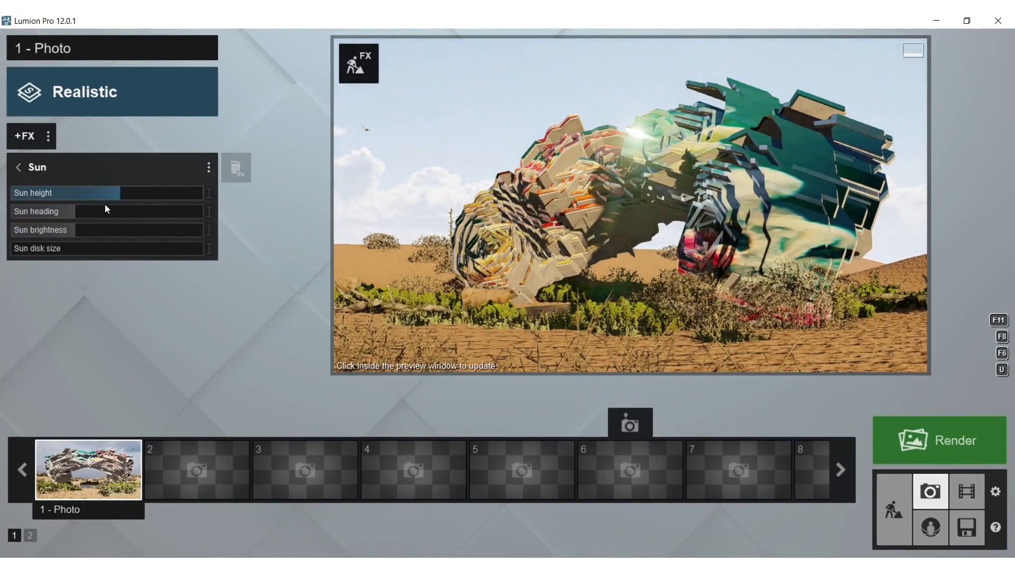
{"action": "left_click_drag", "start_coordinate": [33, 214], "coordinate": [103, 211]}
{"action": "left_click", "coordinate": [608, 218]}
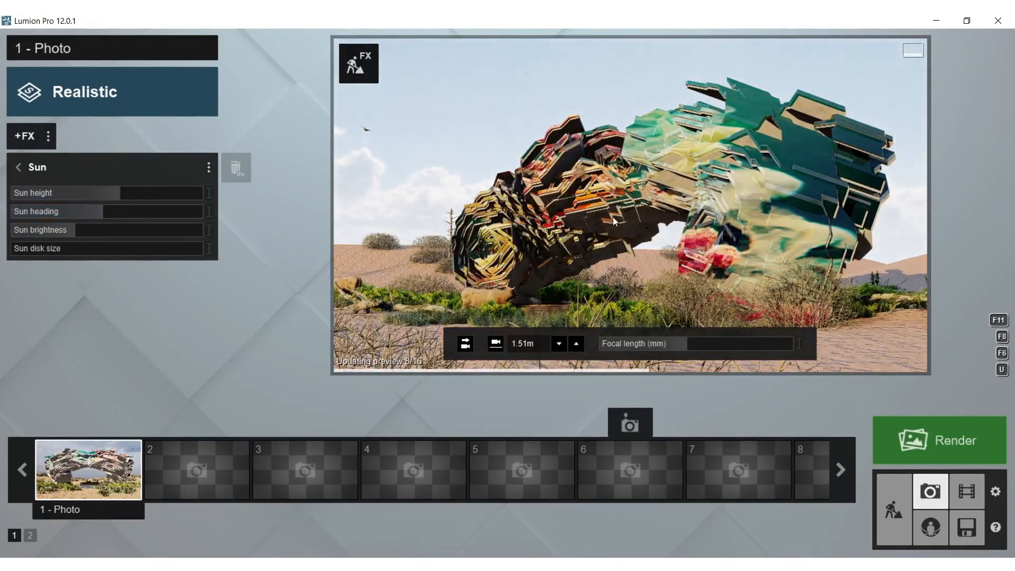
Bring the camera back to the low oblique view of the form's yellow and red end
{"action": "key", "text": "a"}
{"action": "mouse_move", "coordinate": [622, 217]}
{"action": "right_mouse_down"}
{"action": "mouse_move", "coordinate": [619, 240]}
{"action": "mouse_move", "coordinate": [608, 241]}
{"action": "mouse_move", "coordinate": [666, 224]}
{"action": "mouse_move", "coordinate": [668, 206]}
{"action": "mouse_move", "coordinate": [663, 222]}
{"action": "mouse_move", "coordinate": [719, 219]}
{"action": "mouse_move", "coordinate": [674, 210]}
{"action": "mouse_move", "coordinate": [667, 191]}
{"action": "mouse_move", "coordinate": [622, 215]}
{"action": "right_mouse_up"}
{"action": "key", "text": "s"}
{"action": "key", "text": "a"}
{"action": "key", "text": "s"}
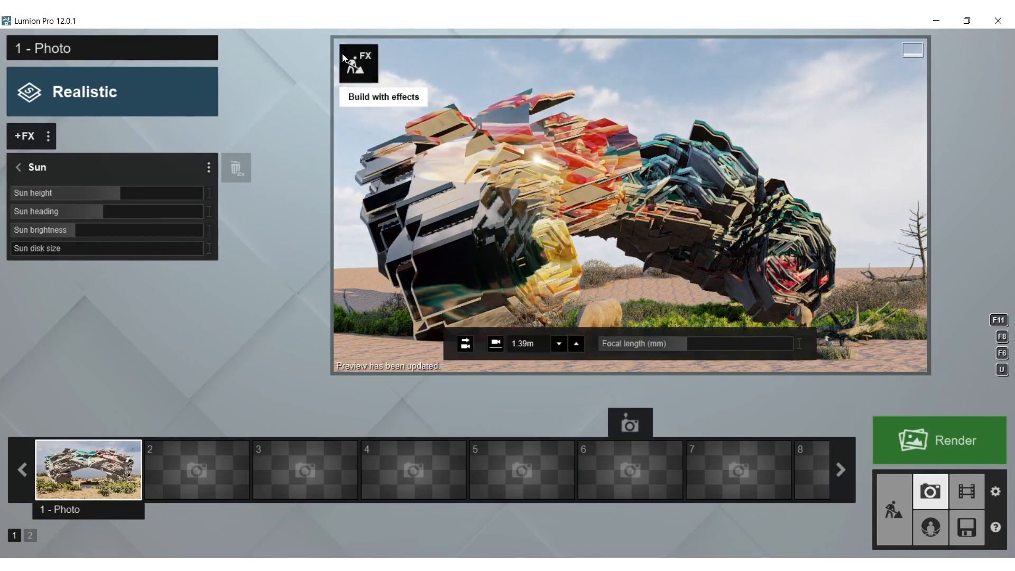
Raise the emissive value of the form's Marble 013 1024 material slightly, save it and return to the photo view
{"action": "left_click", "coordinate": [359, 64]}
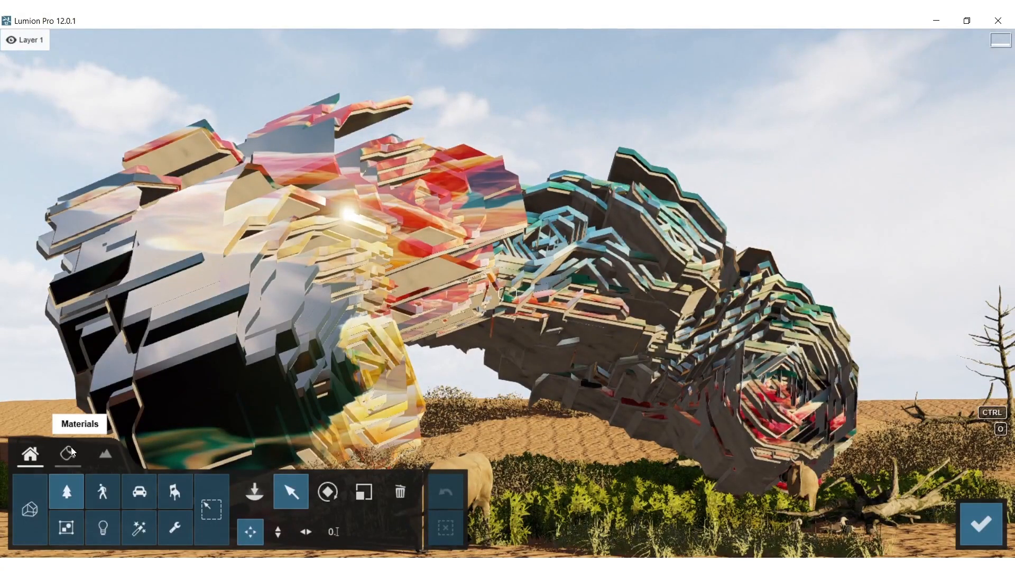
{"action": "left_click", "coordinate": [69, 450]}
{"action": "left_click", "coordinate": [471, 332]}
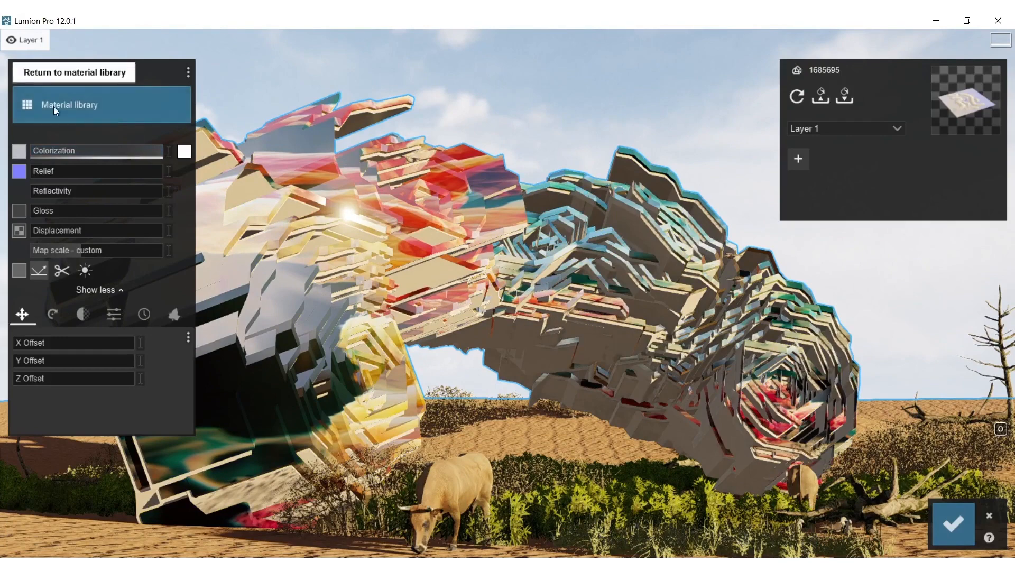
{"action": "left_click", "coordinate": [106, 314]}
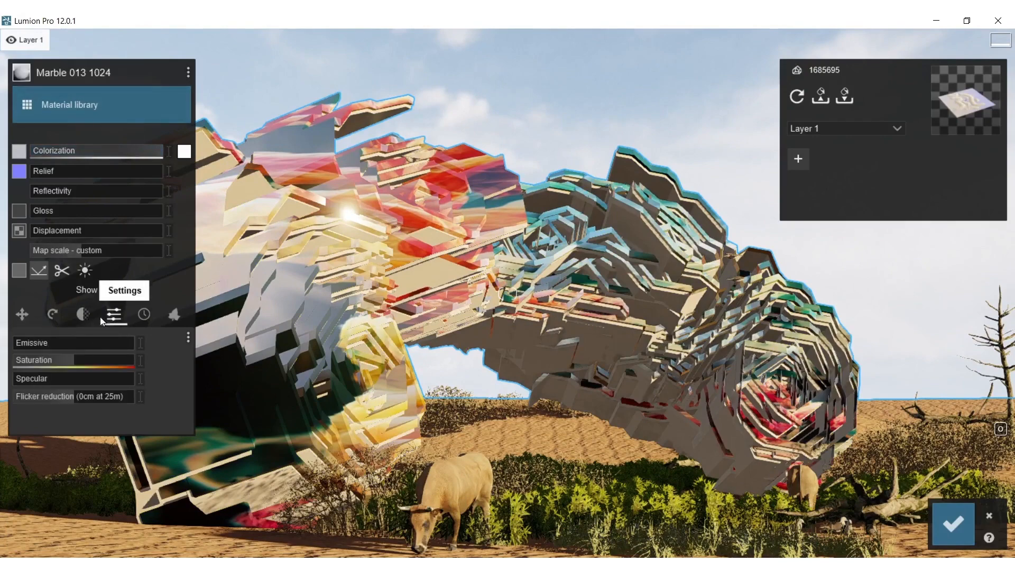
{"action": "left_click", "coordinate": [22, 343]}
{"action": "left_click_drag", "start_coordinate": [22, 341], "coordinate": [26, 341]}
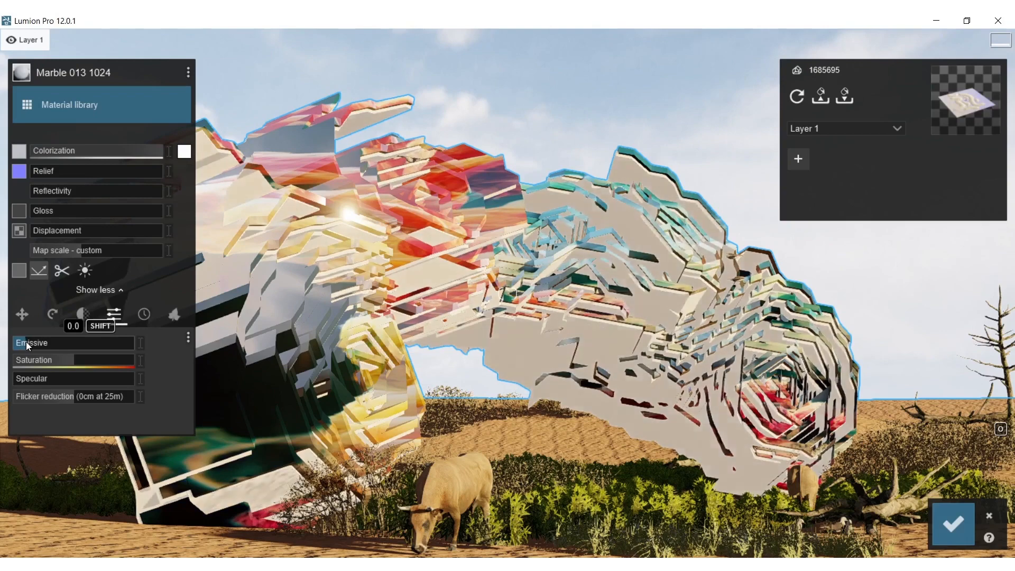
{"action": "left_click", "coordinate": [938, 531]}
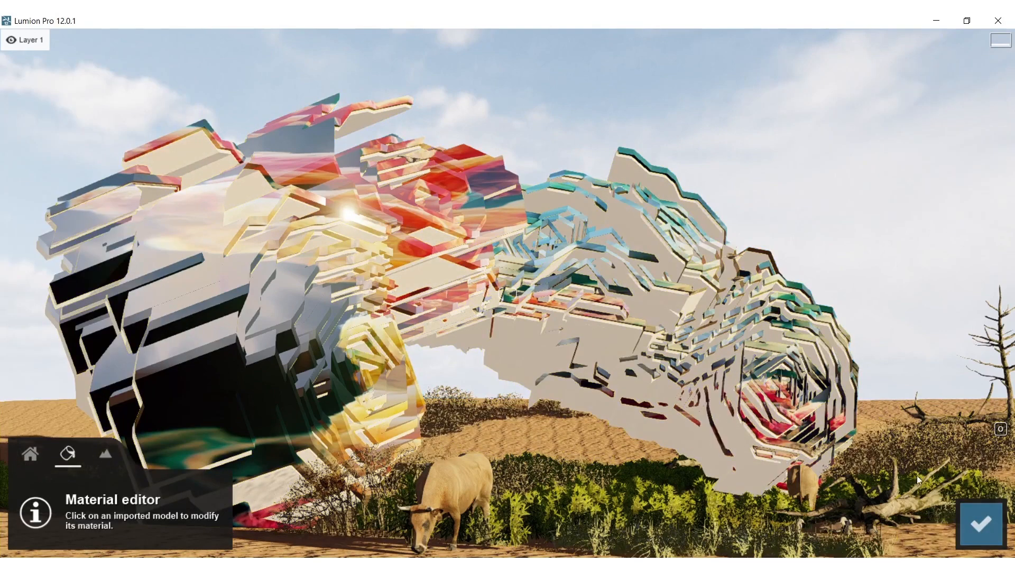
{"action": "left_click", "coordinate": [982, 522]}
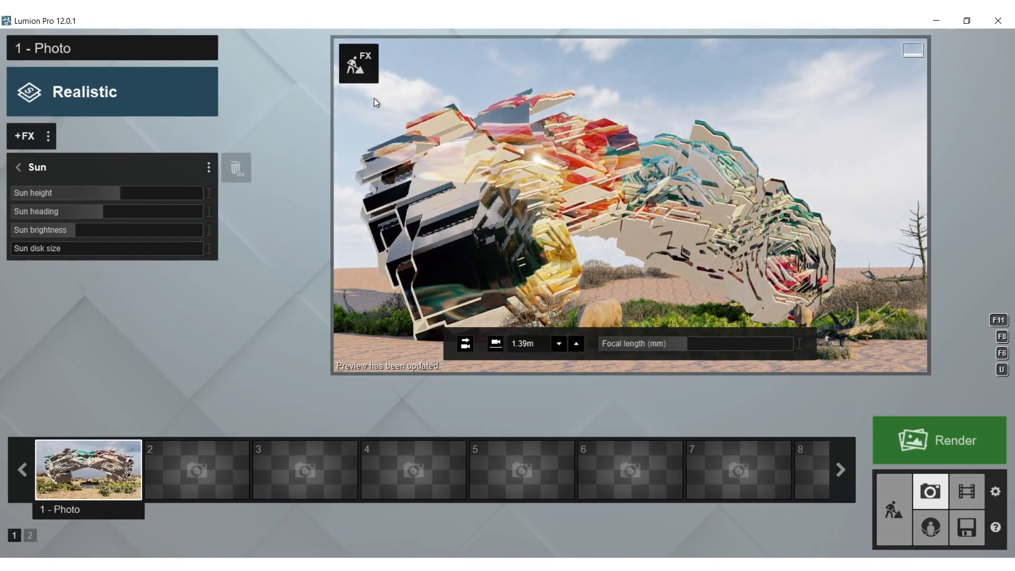
Lower the emissive value of the form's Marble 013 1024 material back to its minimum and save the change
{"action": "left_click", "coordinate": [364, 66]}
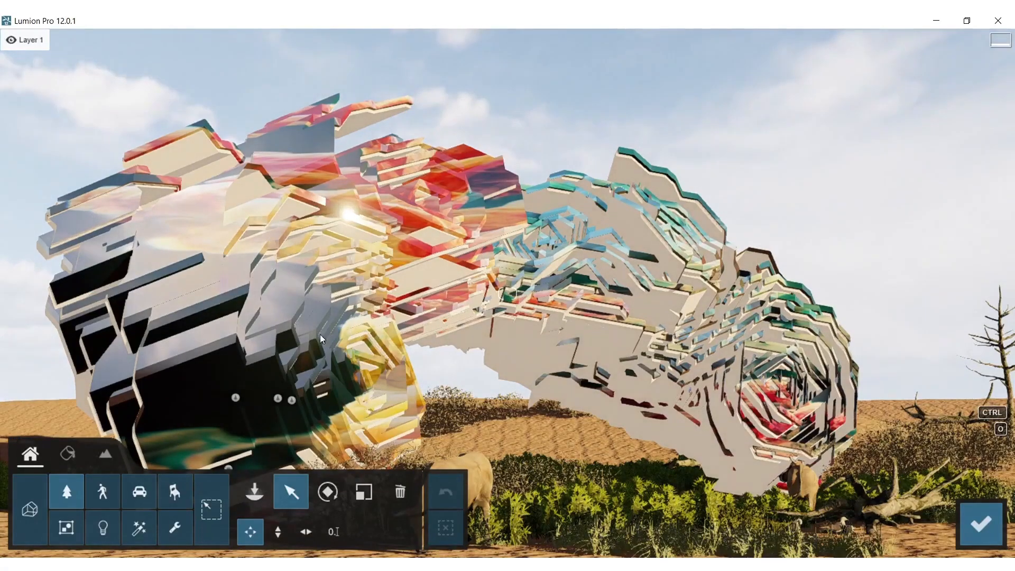
{"action": "left_click", "coordinate": [69, 458]}
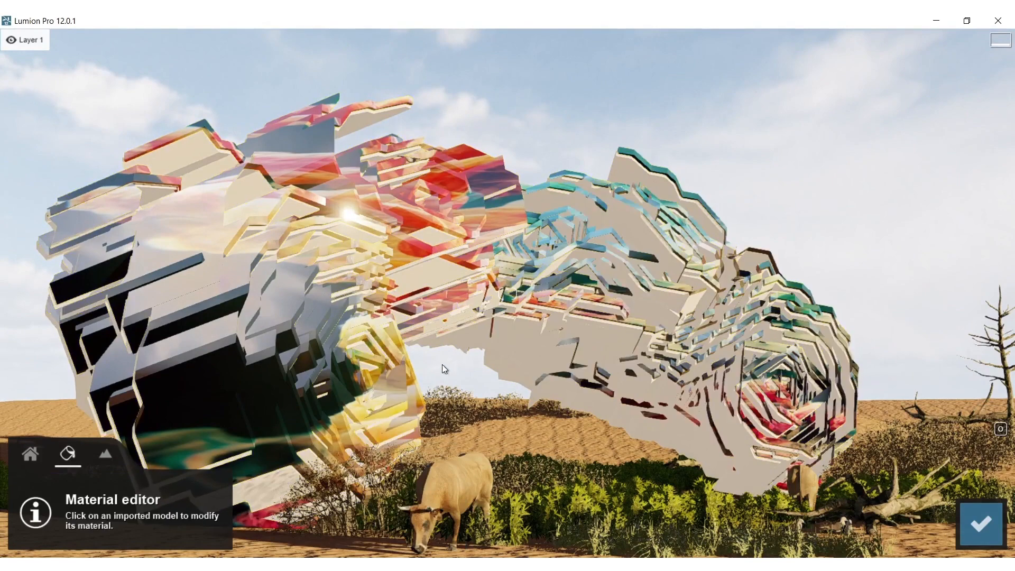
{"action": "left_click", "coordinate": [505, 354]}
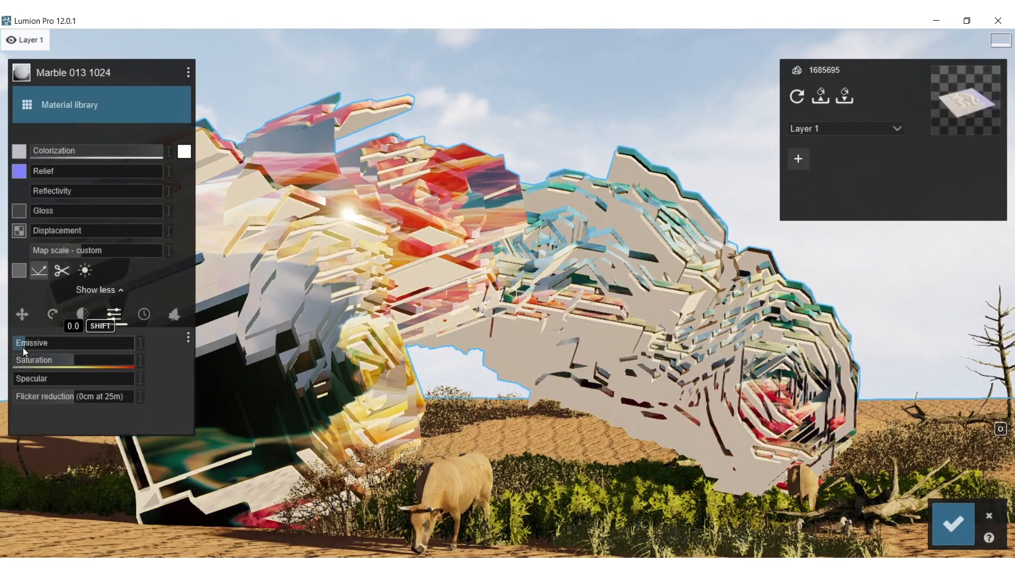
{"action": "left_click", "coordinate": [958, 518]}
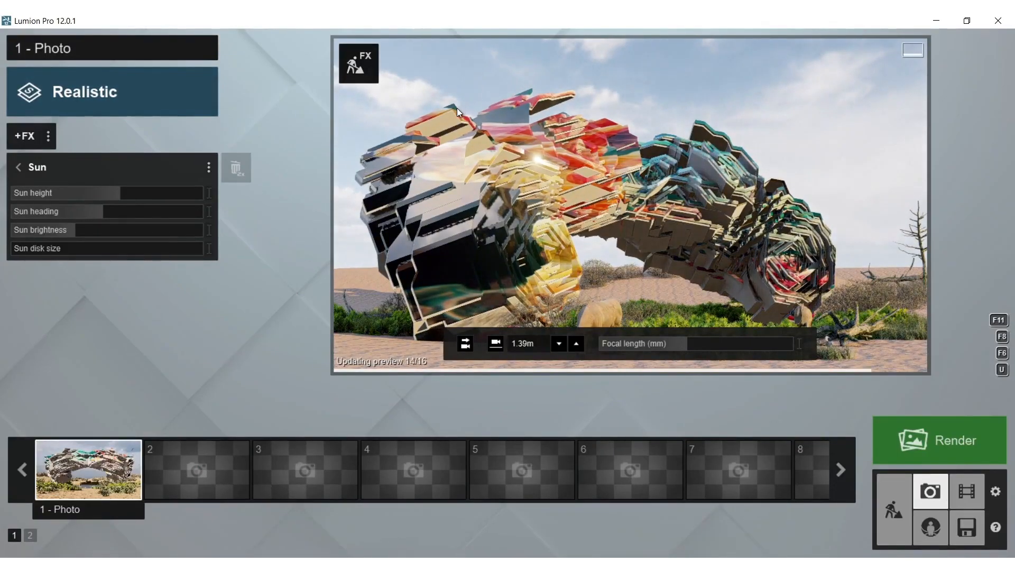
Raise the sun height slightly and swing the camera back to a frontal view of the colourful face
{"action": "left_click_drag", "start_coordinate": [113, 195], "coordinate": [131, 195]}
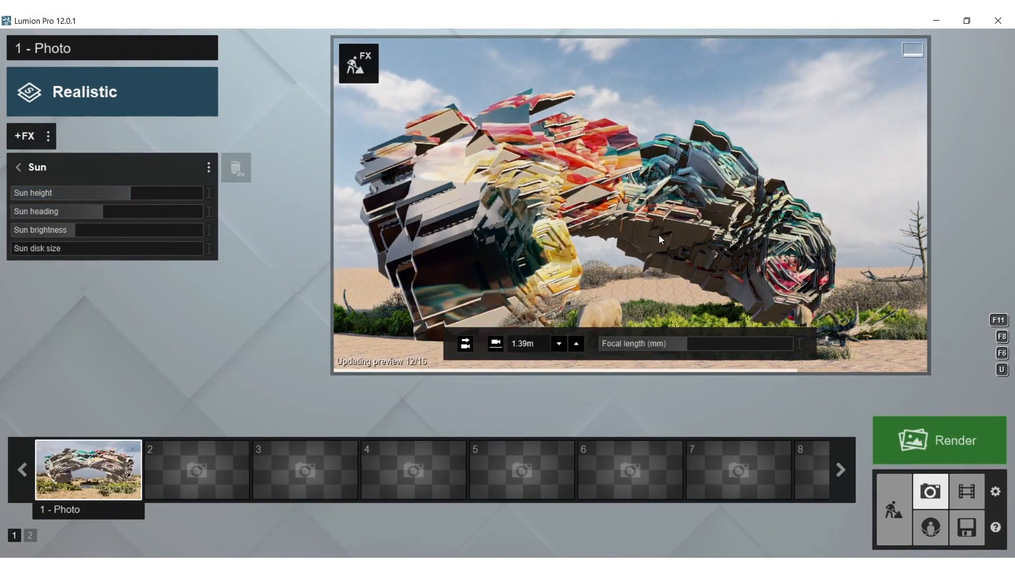
{"action": "key", "text": "d"}
{"action": "right_click_drag", "start_coordinate": [658, 235], "coordinate": [591, 245]}
{"action": "key", "text": "d"}
{"action": "key", "text": "d"}
{"action": "right_click_drag", "start_coordinate": [720, 216], "coordinate": [709, 208]}
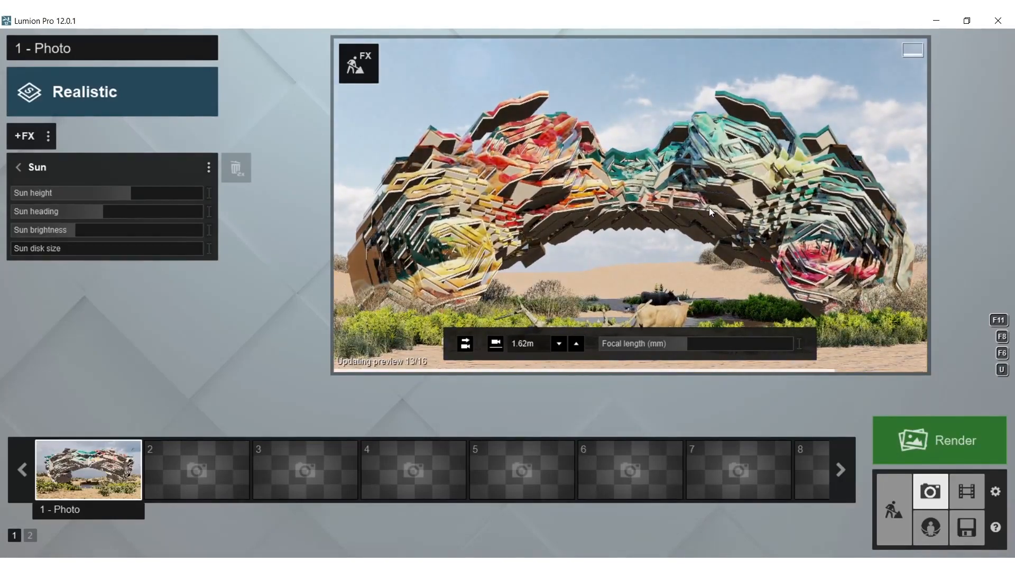
Frame the form obliquely from its yellow and red end and store that camera in the 1 - Photo slot
{"action": "key", "text": "a"}
{"action": "right_click_drag", "start_coordinate": [709, 207], "coordinate": [727, 192]}
{"action": "key", "text": "a"}
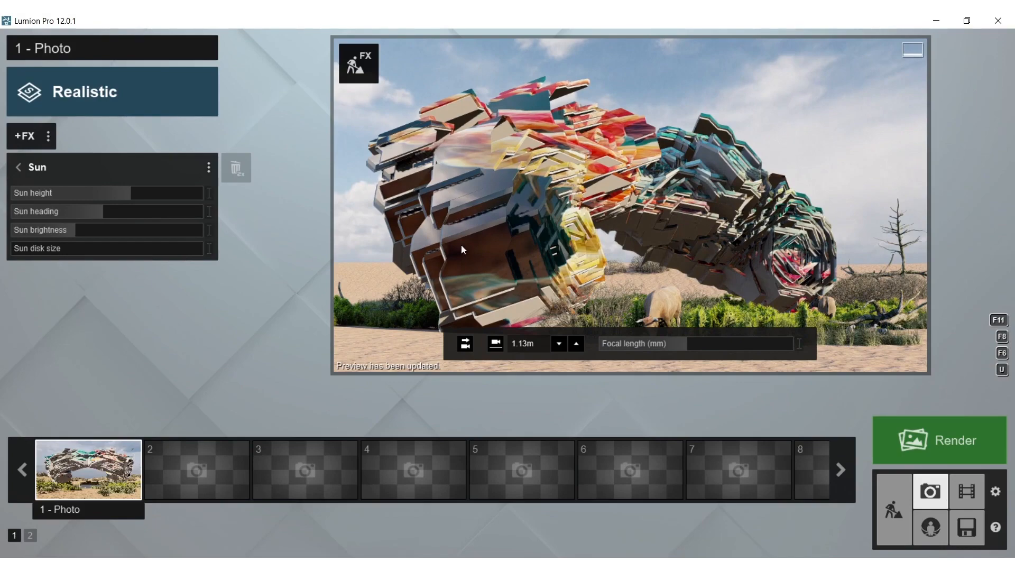
{"action": "left_click", "coordinate": [73, 423]}
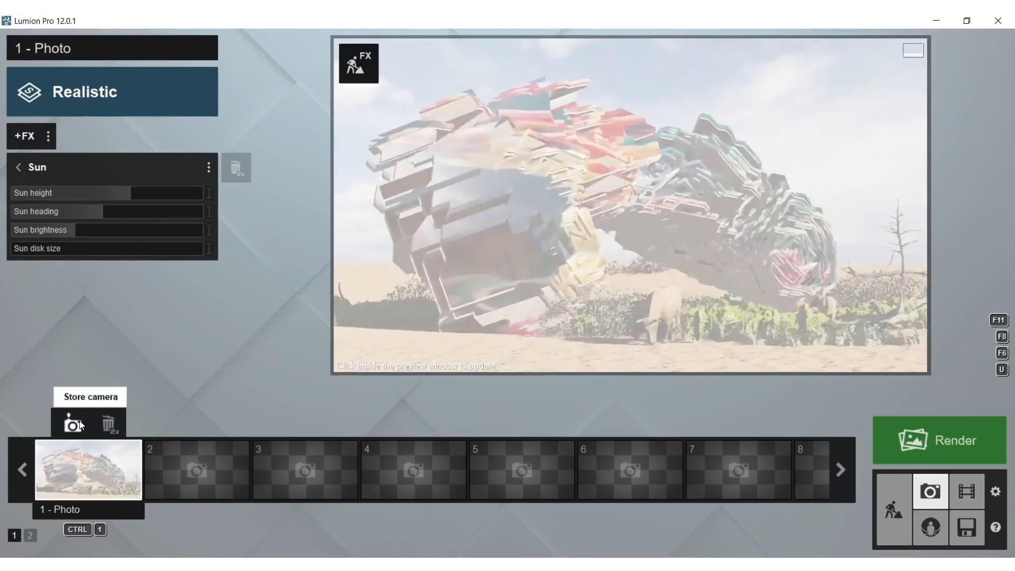
Place several Leafless Shrub 002 plants across the background dunes beside and behind the form's large dark end
{"action": "left_click", "coordinate": [362, 78]}
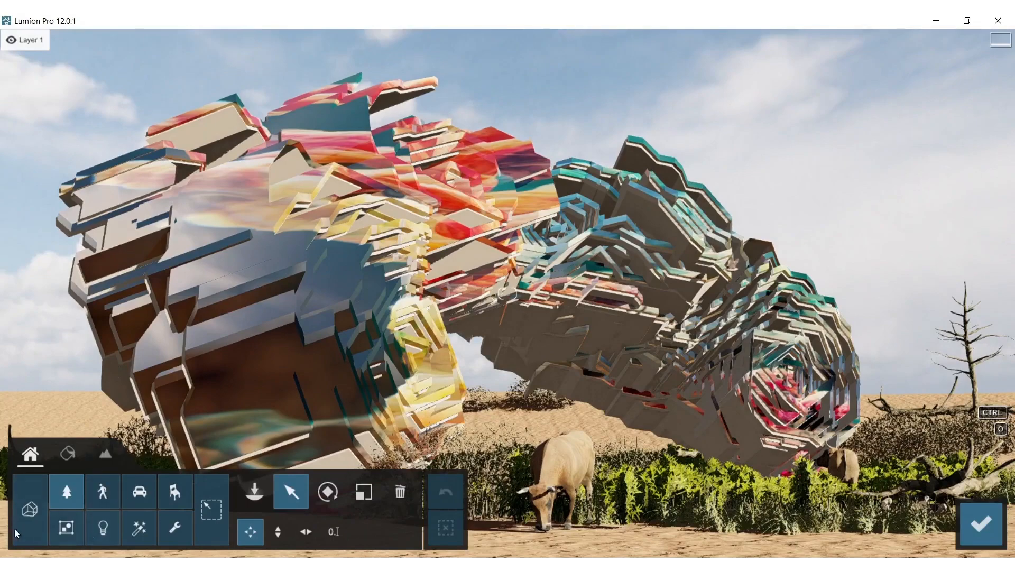
{"action": "left_click", "coordinate": [82, 496]}
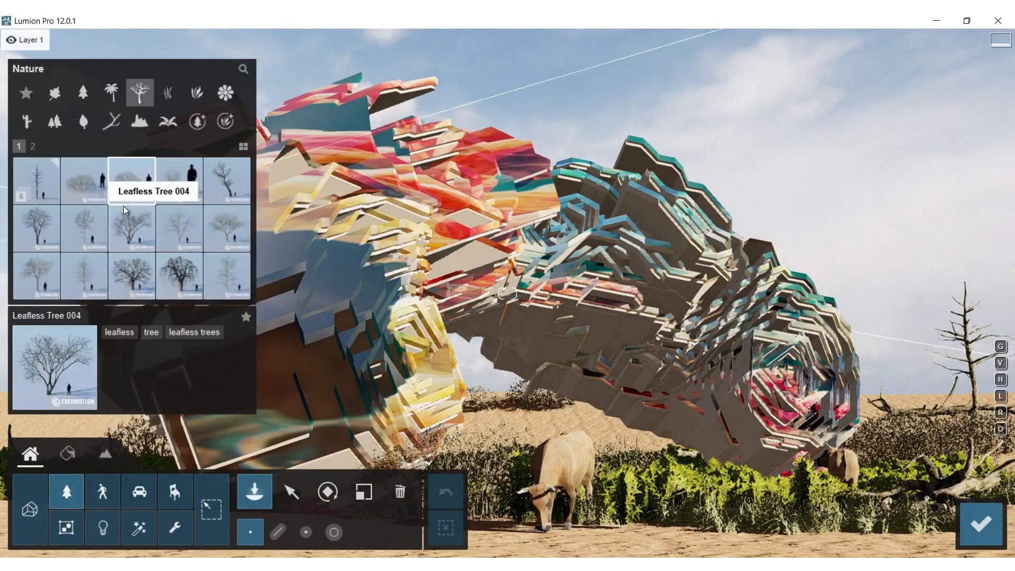
{"action": "right_click_drag", "start_coordinate": [402, 222], "coordinate": [378, 276]}
{"action": "left_click", "coordinate": [489, 262]}
{"action": "left_click", "coordinate": [450, 268]}
{"action": "left_click", "coordinate": [408, 274]}
{"action": "left_click", "coordinate": [361, 281]}
{"action": "left_click", "coordinate": [539, 306]}
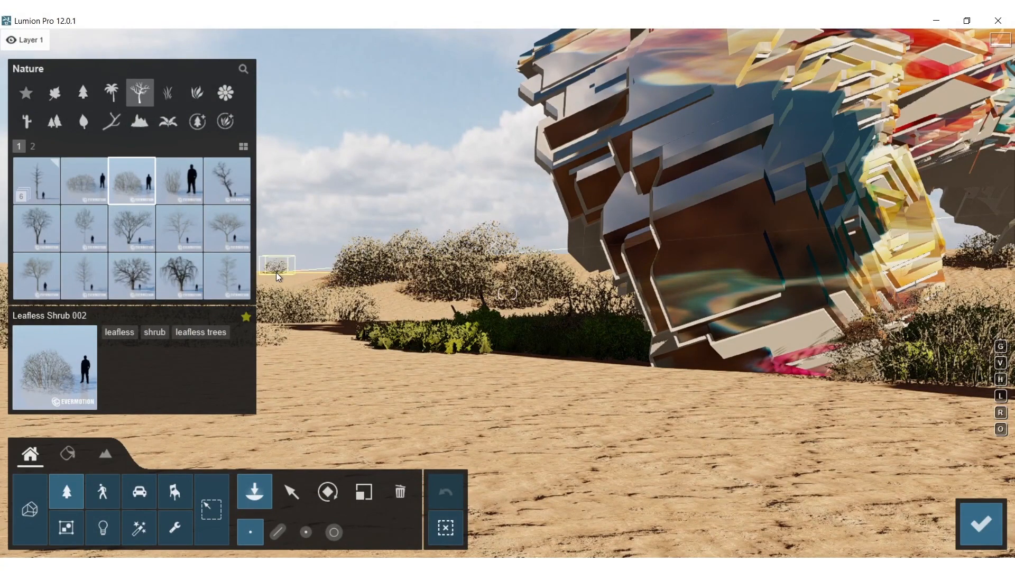
{"action": "right_click_drag", "start_coordinate": [270, 288], "coordinate": [377, 256]}
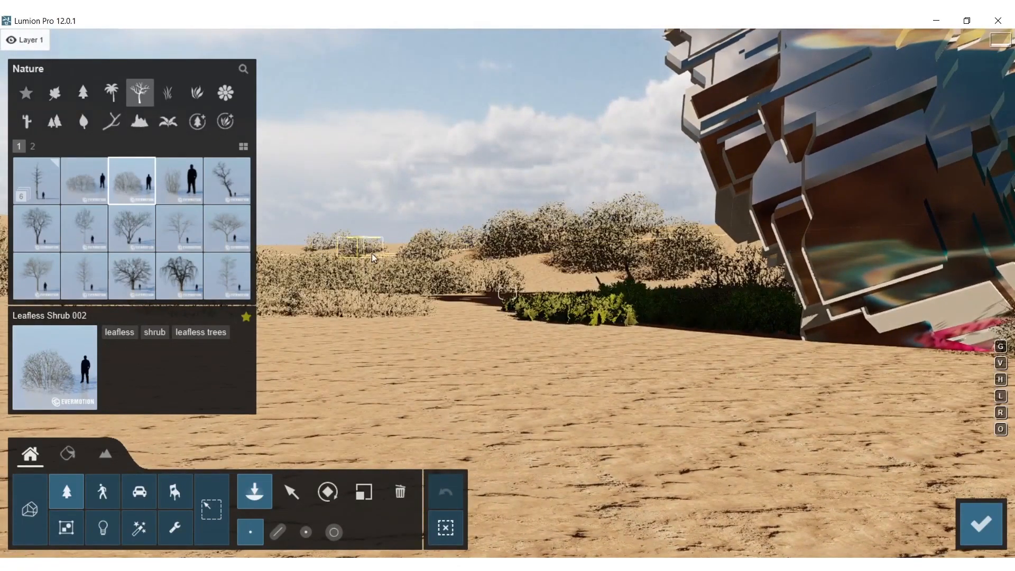
{"action": "right_click_drag", "start_coordinate": [424, 256], "coordinate": [98, 311]}
Plant Grass Green 001 clumps along the front edge of the green strip at the form's base, around the grazing cow
{"action": "left_click", "coordinate": [167, 91]}
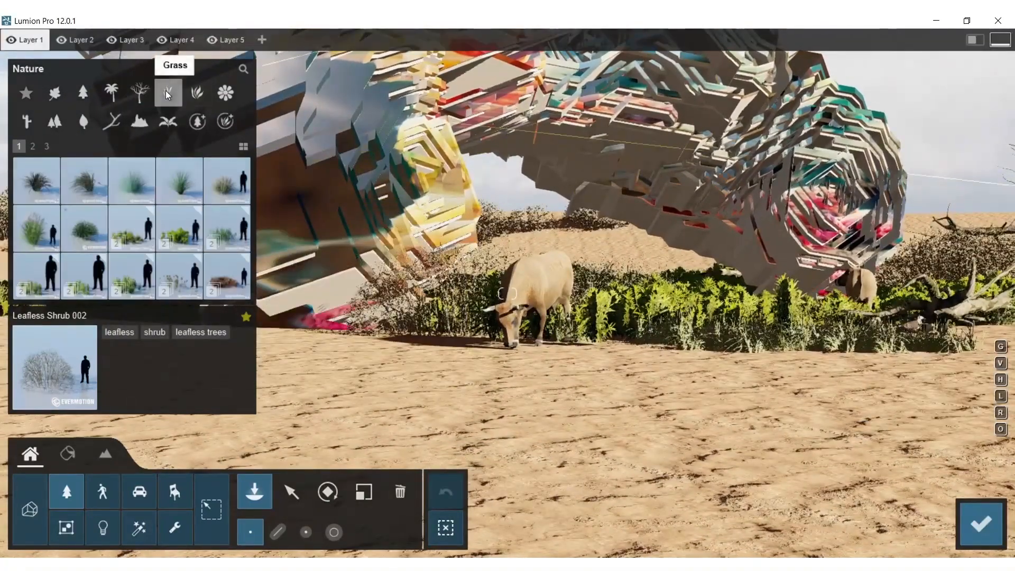
{"action": "left_click", "coordinate": [136, 233]}
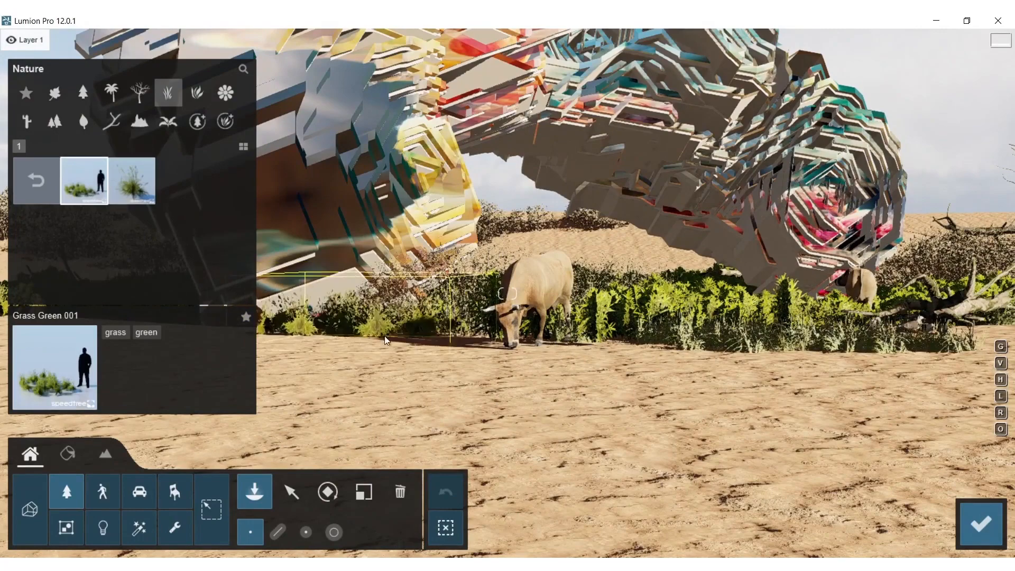
{"action": "left_click", "coordinate": [389, 346]}
{"action": "right_click_drag", "start_coordinate": [391, 344], "coordinate": [373, 322]}
{"action": "left_click", "coordinate": [342, 322]}
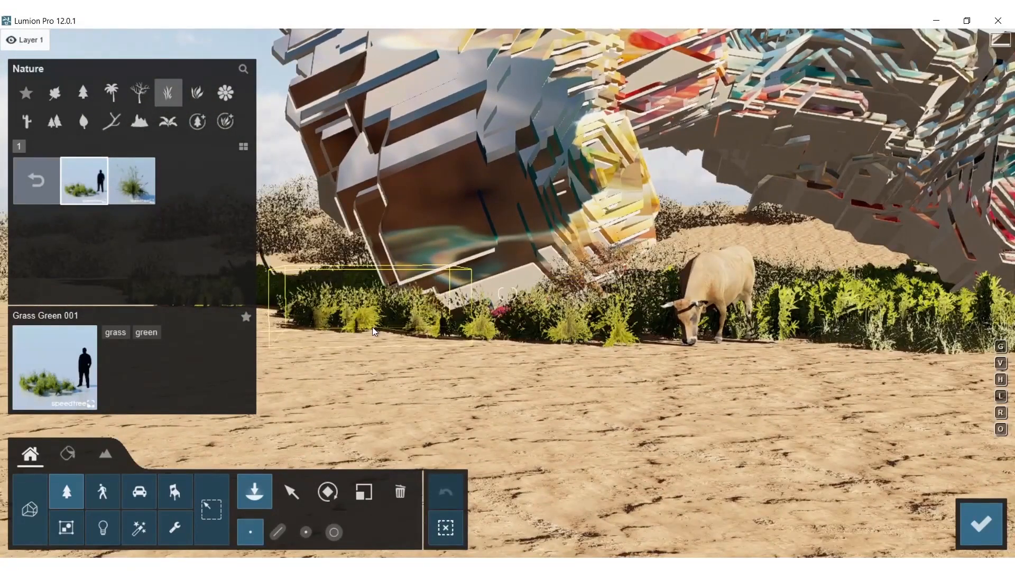
{"action": "left_click", "coordinate": [929, 357]}
{"action": "left_click", "coordinate": [861, 389]}
Add Grass Green 001 x1 tufts on the sand in front of the green strip, on both sides of the cow
{"action": "right_click_drag", "start_coordinate": [861, 390], "coordinate": [338, 240]}
{"action": "left_click", "coordinate": [131, 181]}
{"action": "left_click", "coordinate": [555, 331]}
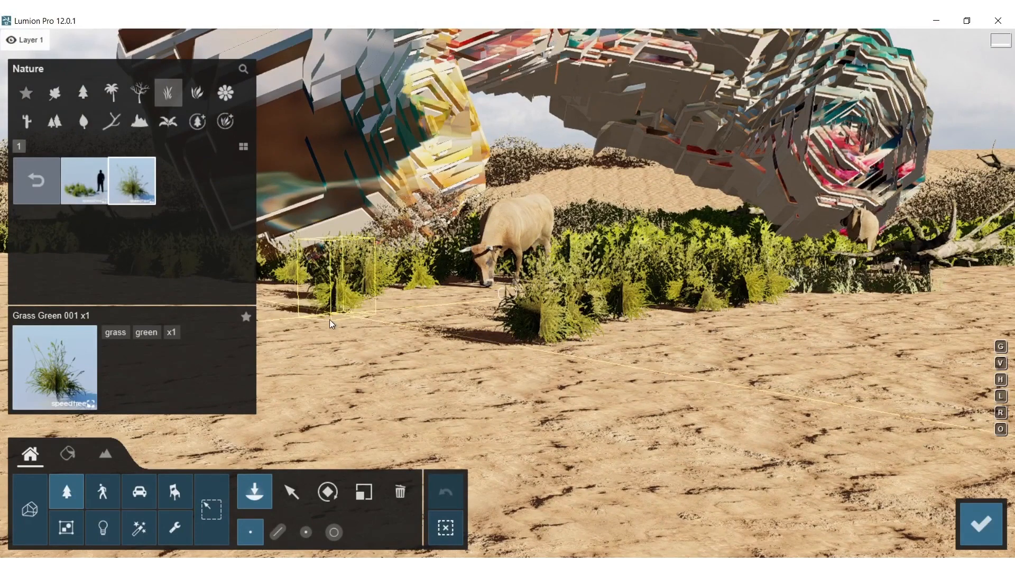
Fill in the front edge of the vegetation around the cow with low Grass Green 005 plants
{"action": "left_click", "coordinate": [34, 182]}
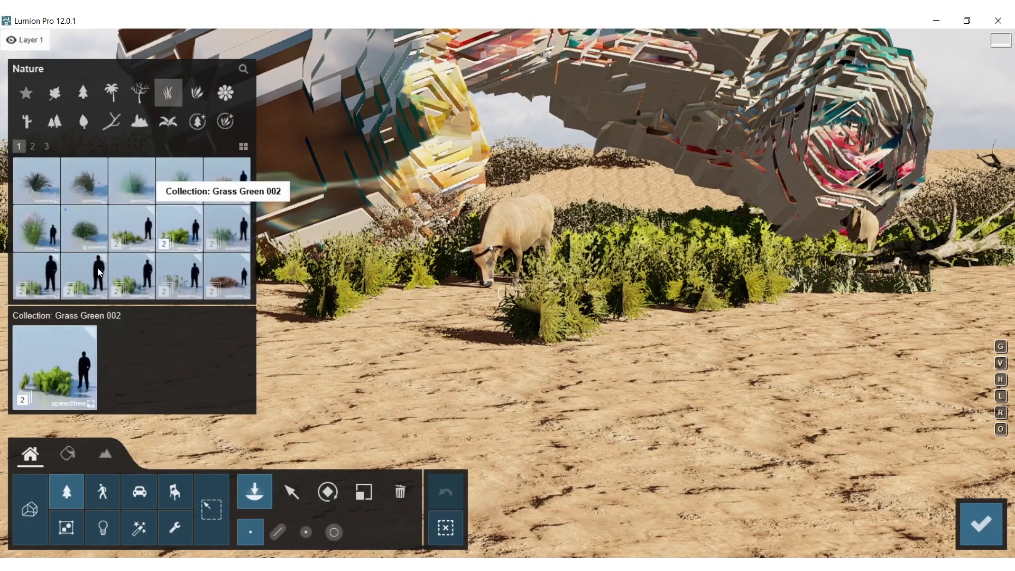
{"action": "left_click", "coordinate": [132, 286]}
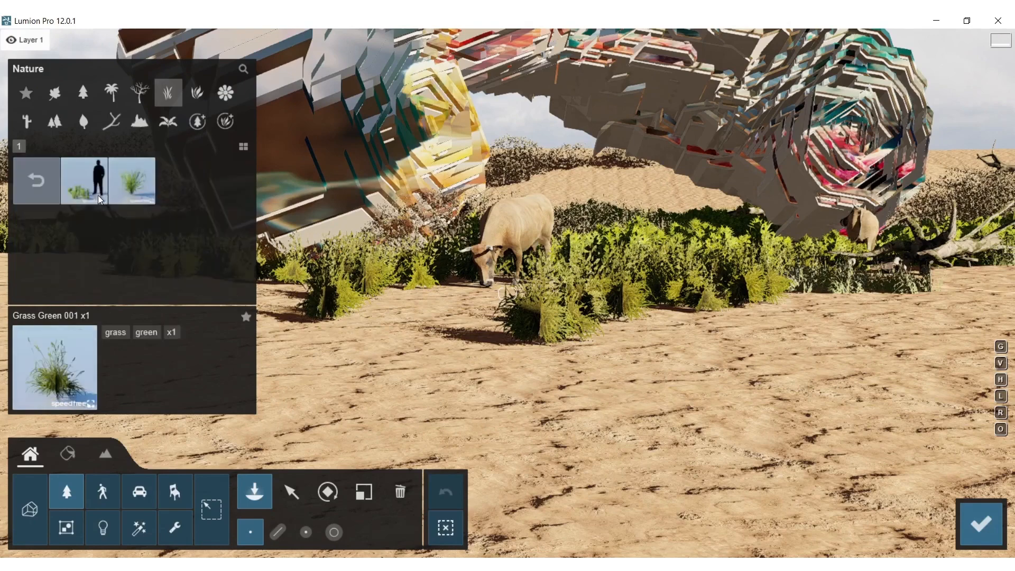
{"action": "left_click", "coordinate": [80, 185]}
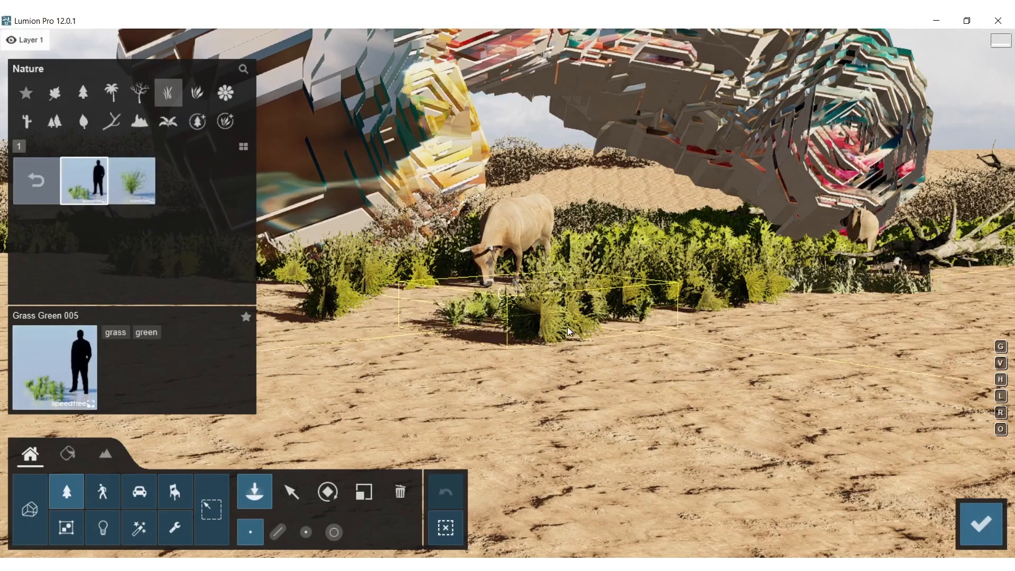
{"action": "left_click", "coordinate": [413, 300]}
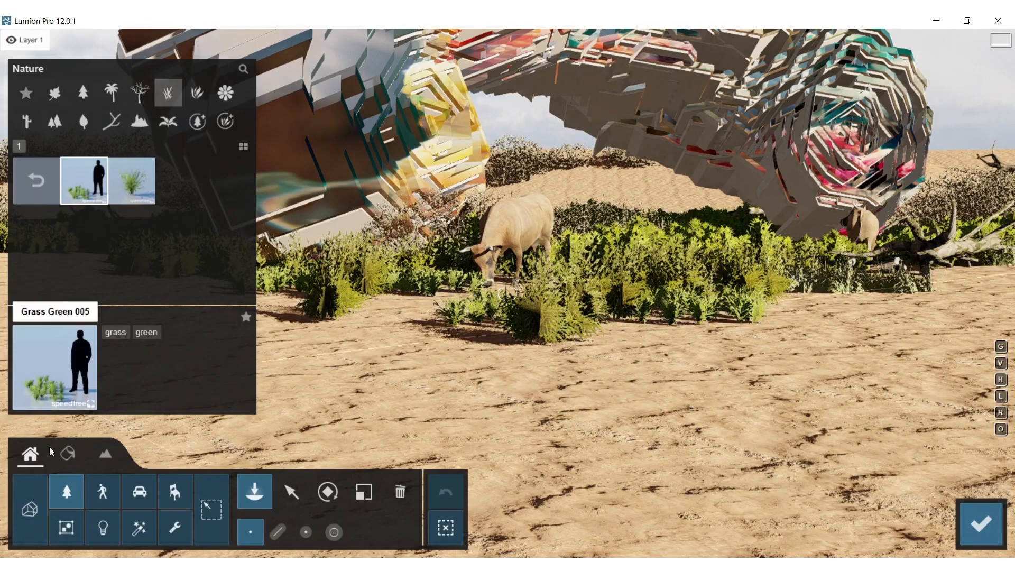
Place an enlarged PunkWood 009 log on the sand in front of the grass near the cow and return to the photo view
{"action": "left_click", "coordinate": [108, 119]}
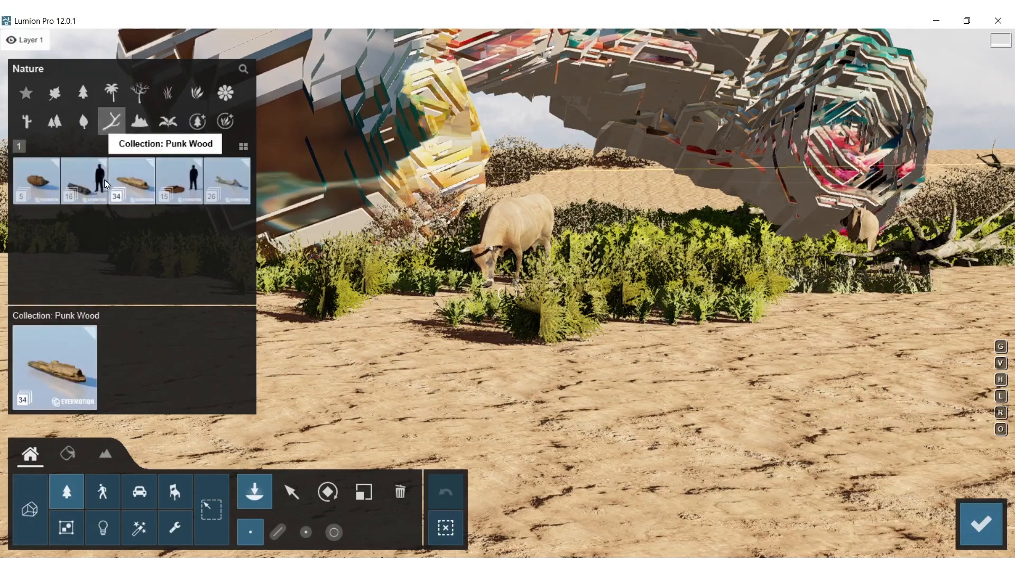
{"action": "left_click", "coordinate": [105, 182]}
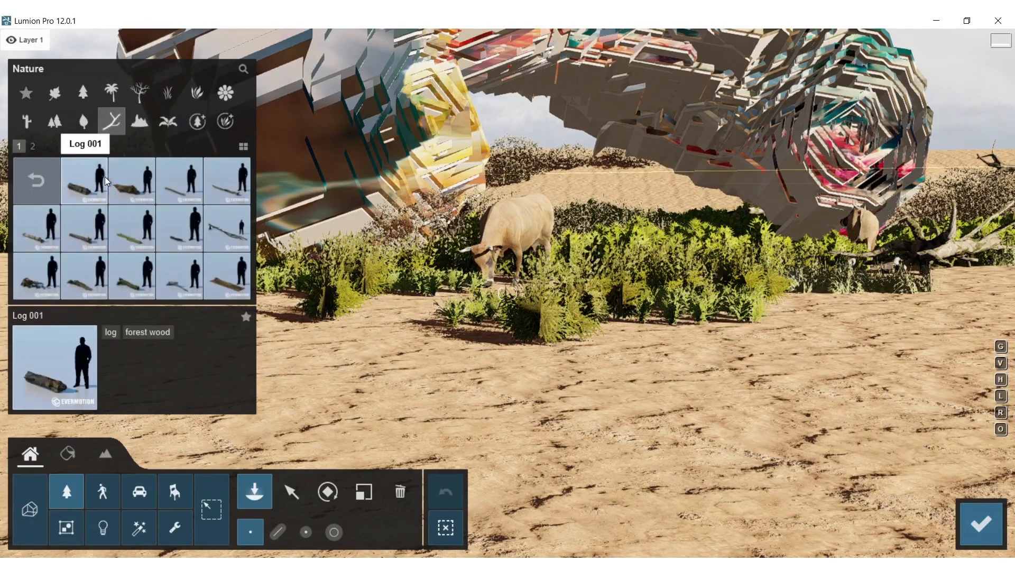
{"action": "left_click", "coordinate": [30, 181]}
{"action": "left_click", "coordinate": [153, 182]}
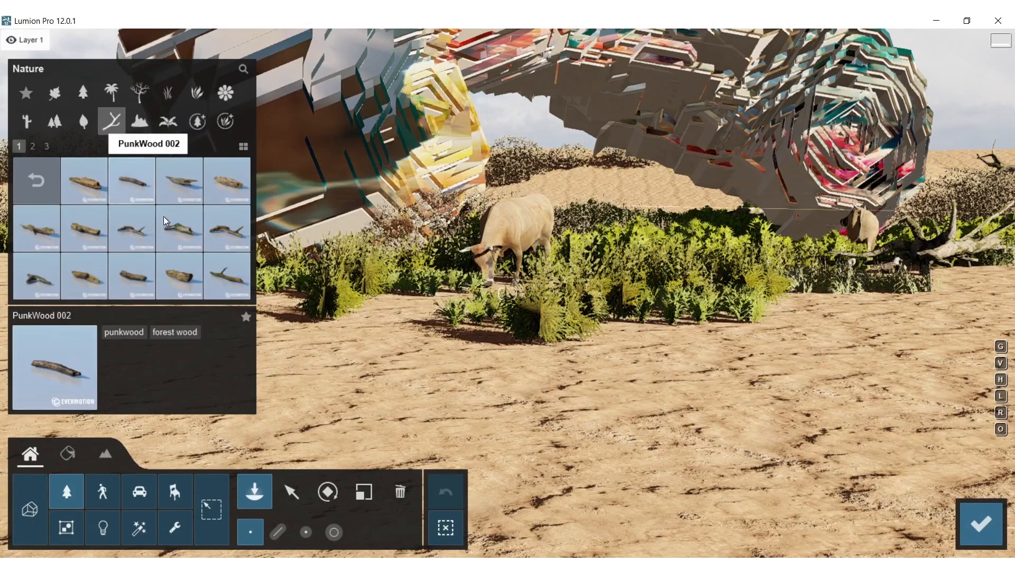
{"action": "left_click", "coordinate": [235, 234]}
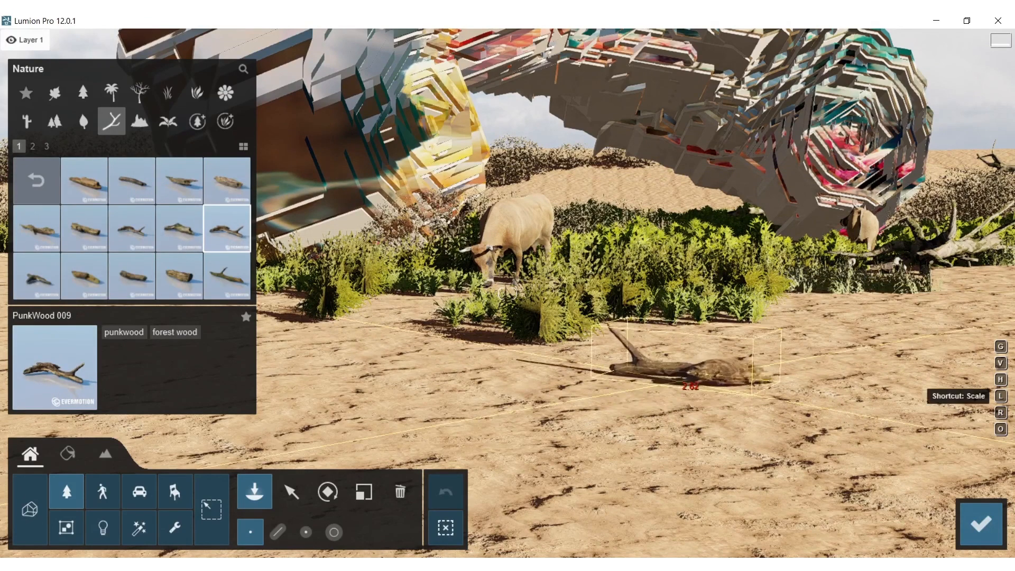
{"action": "left_click", "coordinate": [687, 372]}
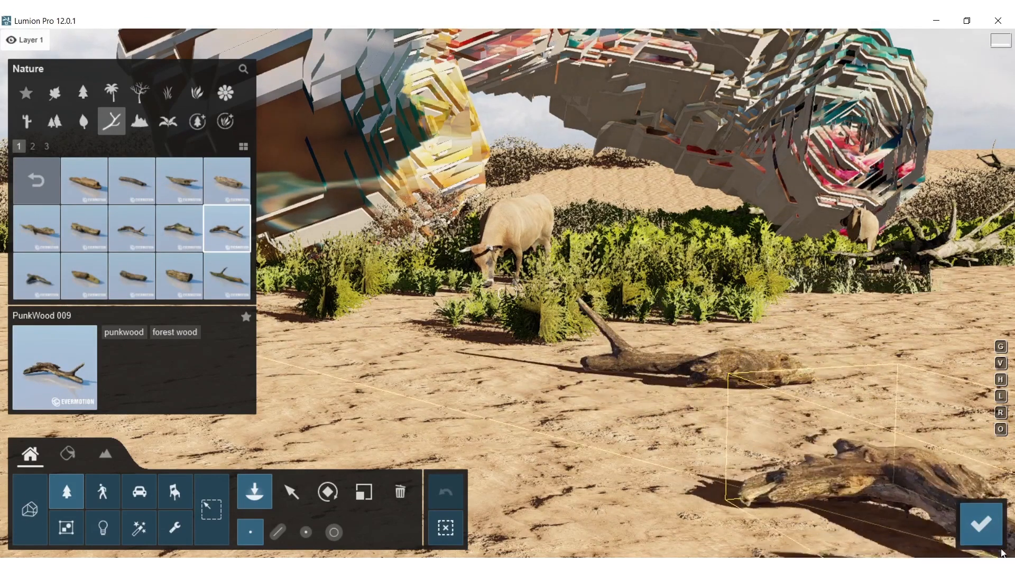
{"action": "left_click", "coordinate": [981, 524]}
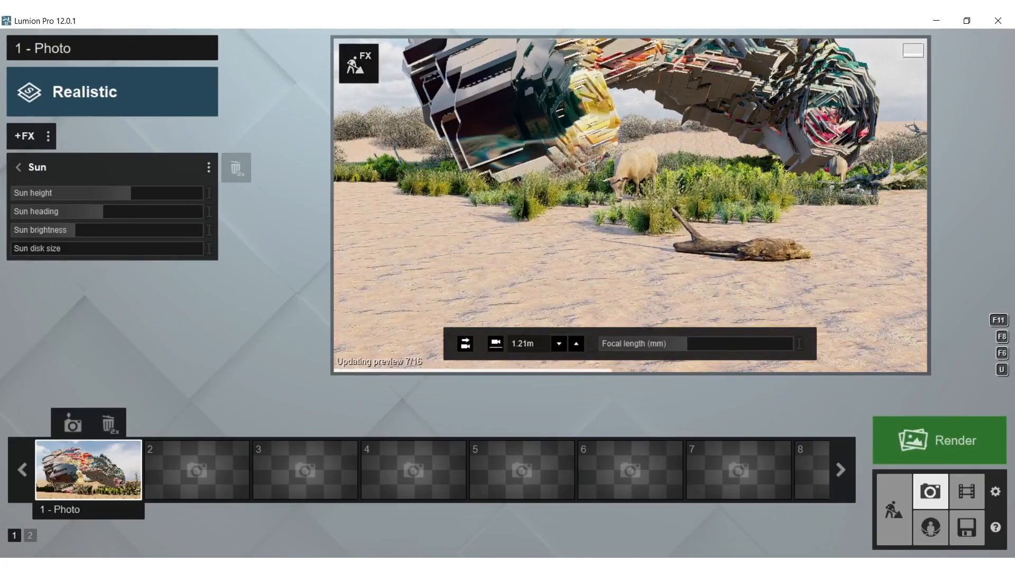
Restore the 1 - Photo camera, reframe it to include the log with a 38.4 mm focal length, and store it again
{"action": "key", "text": "shift+1"}
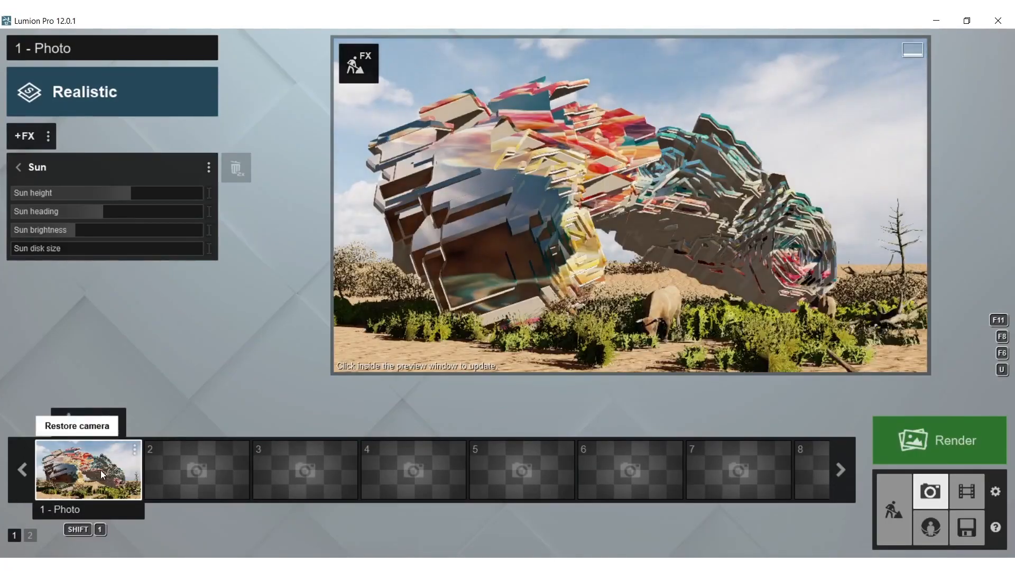
{"action": "left_click", "coordinate": [667, 186]}
{"action": "right_click_drag", "start_coordinate": [665, 190], "coordinate": [641, 215]}
{"action": "key", "text": "d"}
{"action": "key", "text": "s"}
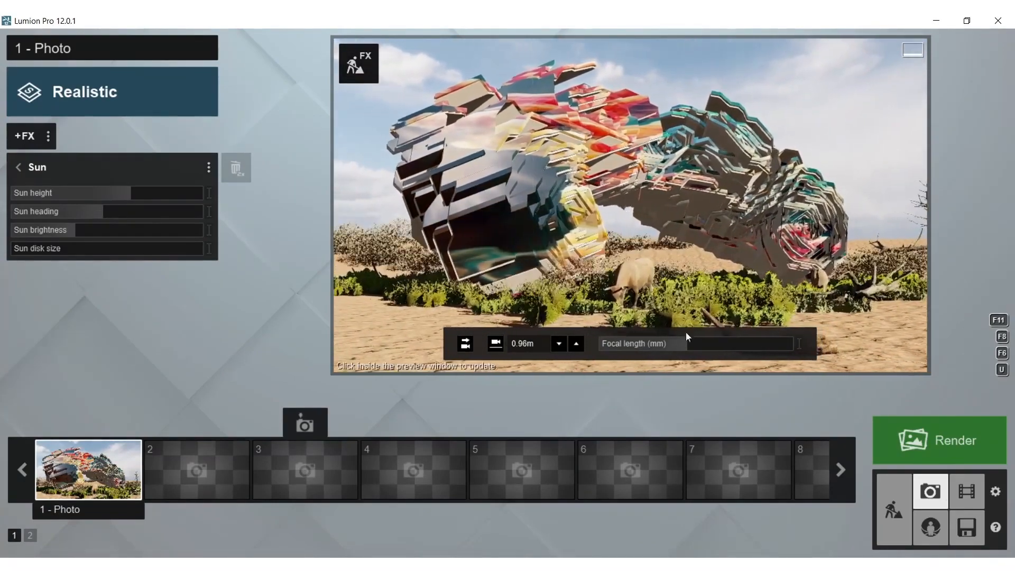
{"action": "left_click_drag", "start_coordinate": [685, 342], "coordinate": [689, 341]}
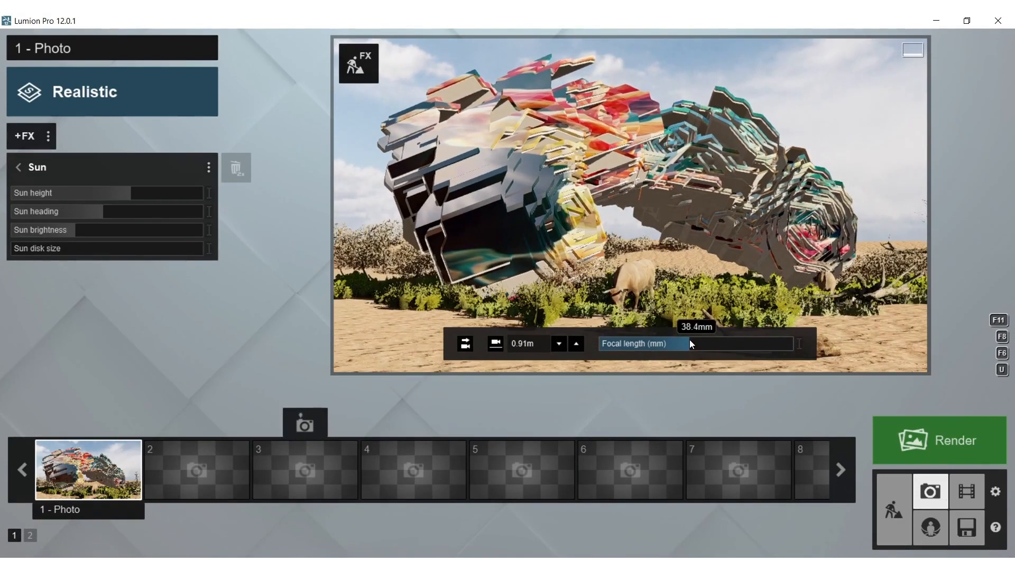
{"action": "left_click", "coordinate": [688, 208]}
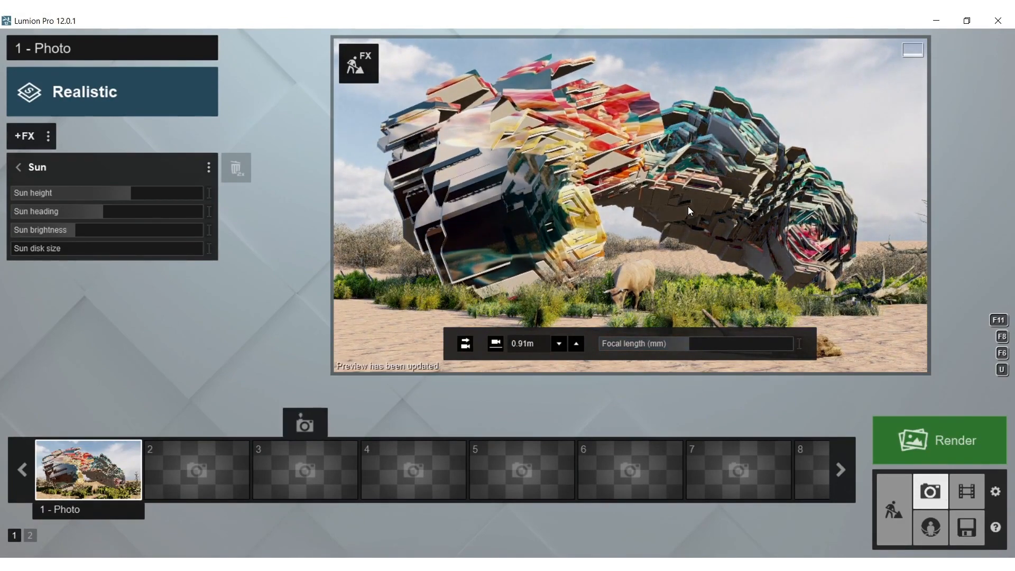
{"action": "right_click_drag", "start_coordinate": [688, 208], "coordinate": [688, 198]}
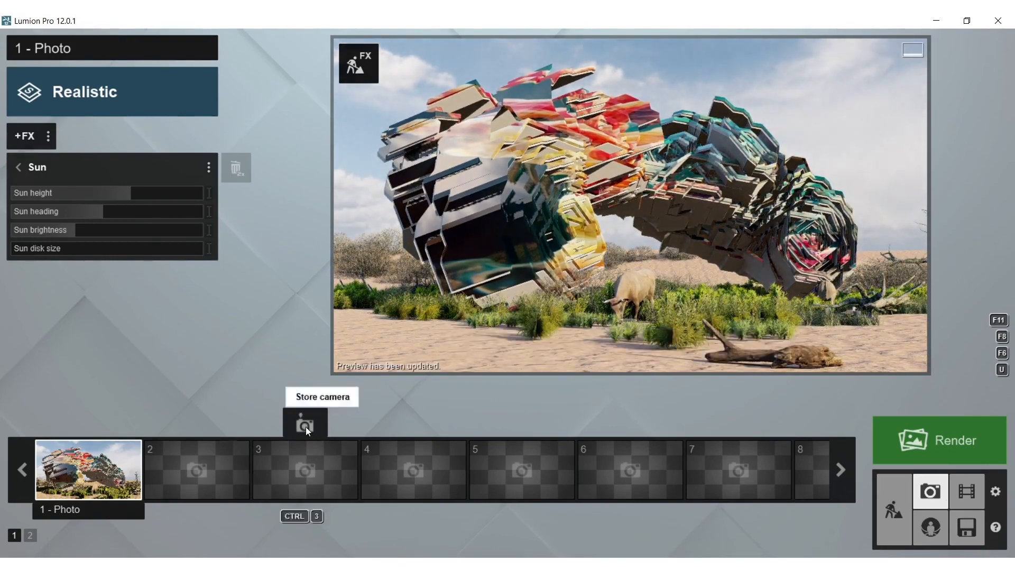
{"action": "left_click", "coordinate": [72, 425]}
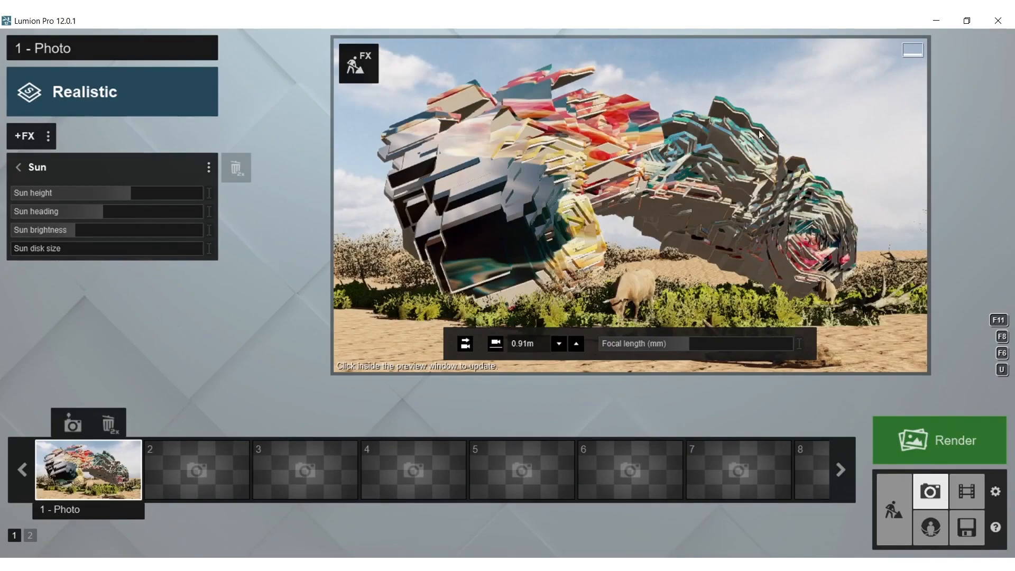
Place Seagull 001 Flying birds in the sky above the form's teal end and return to the photo view
{"action": "left_click", "coordinate": [358, 63]}
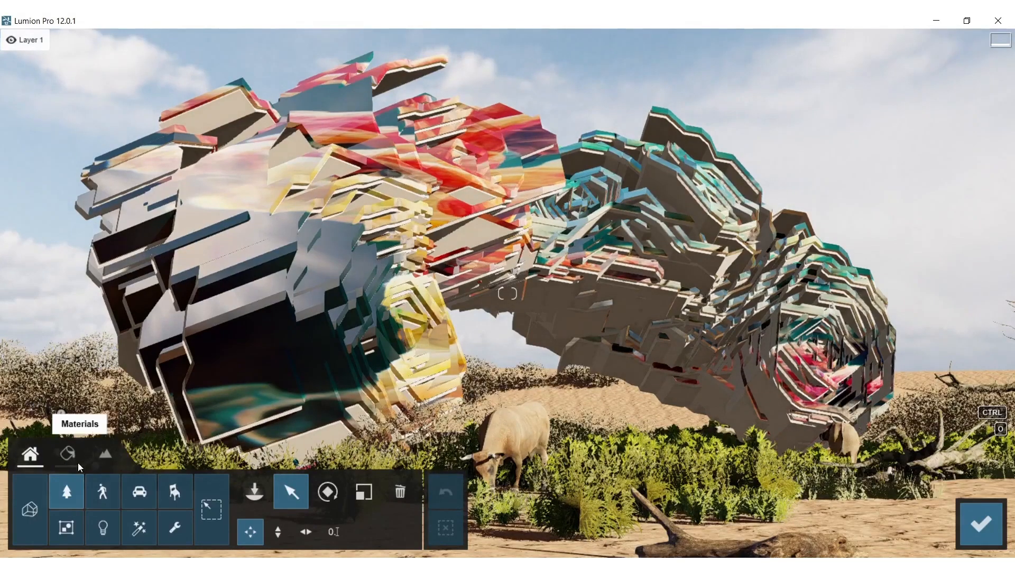
{"action": "left_click", "coordinate": [102, 492]}
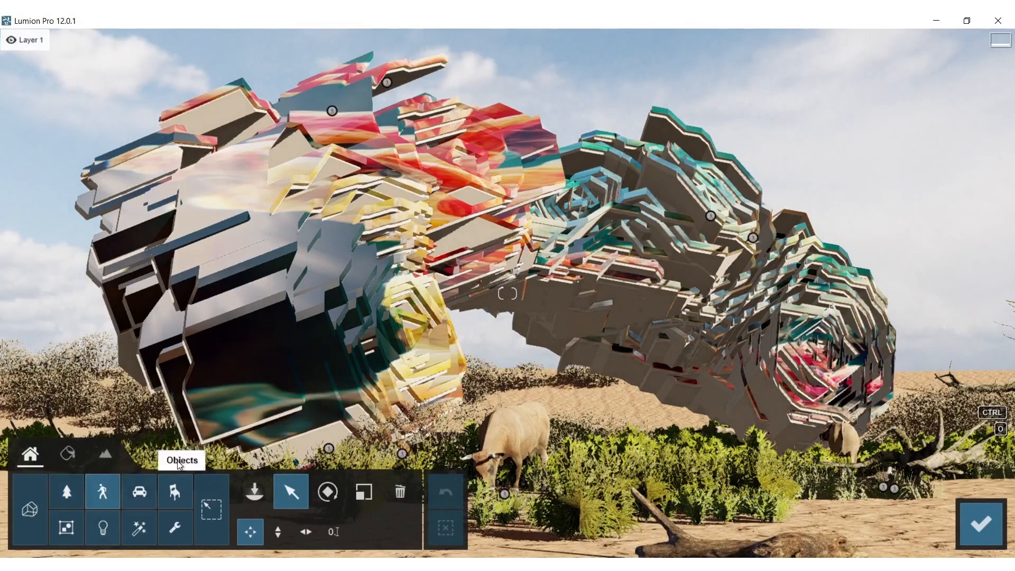
{"action": "left_click", "coordinate": [103, 491]}
{"action": "left_click", "coordinate": [182, 233]}
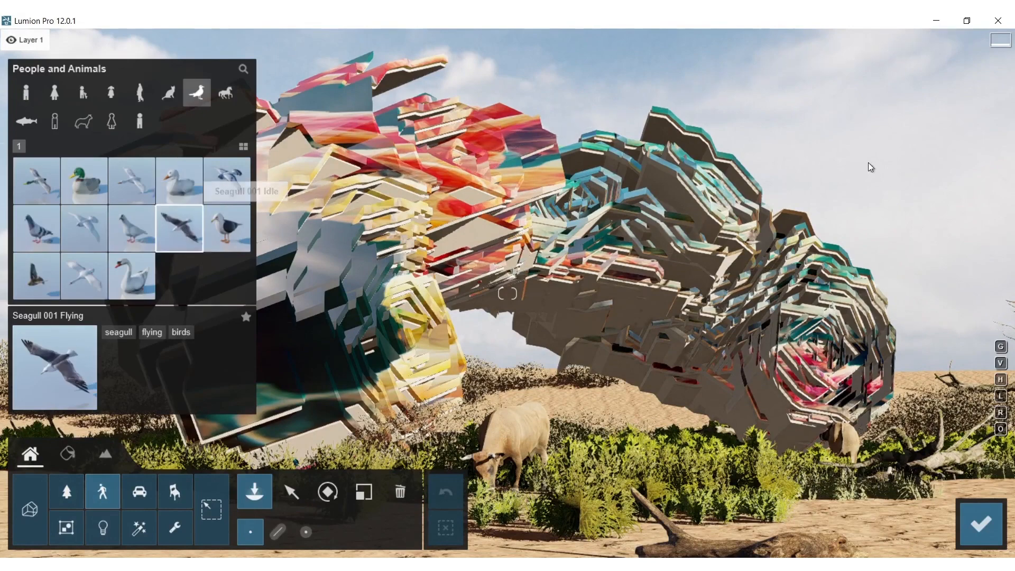
{"action": "left_click", "coordinate": [724, 181]}
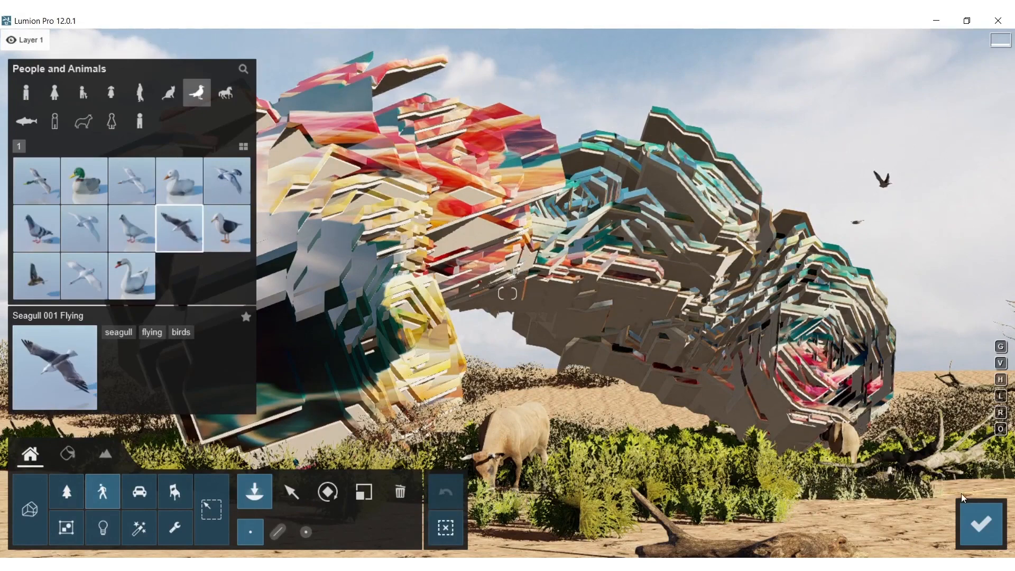
{"action": "left_click", "coordinate": [984, 523]}
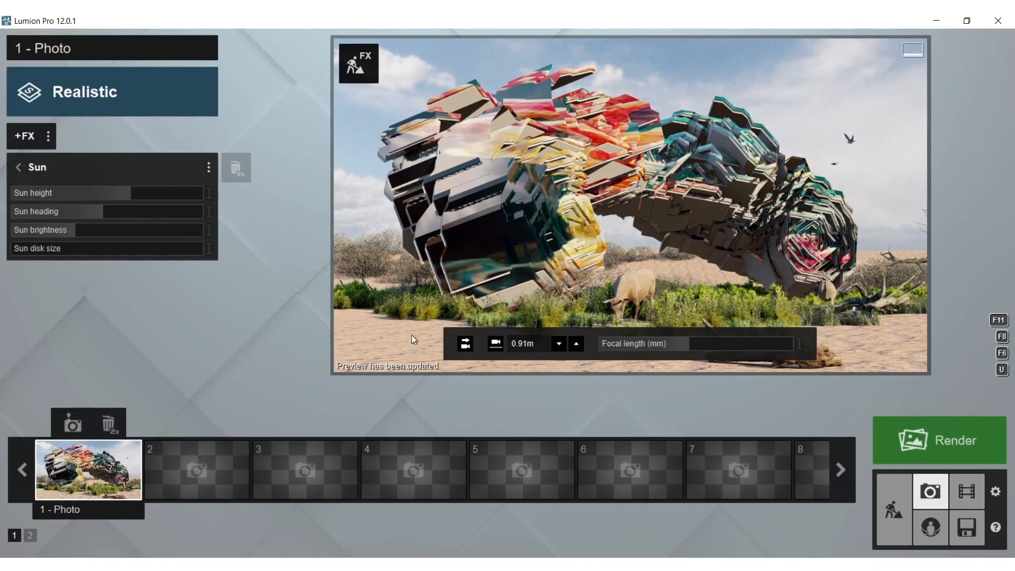
Place low Grass Green 004 plants along the front edge of the vegetation beneath the form's dark end and return to the photo view
{"action": "left_click", "coordinate": [357, 64]}
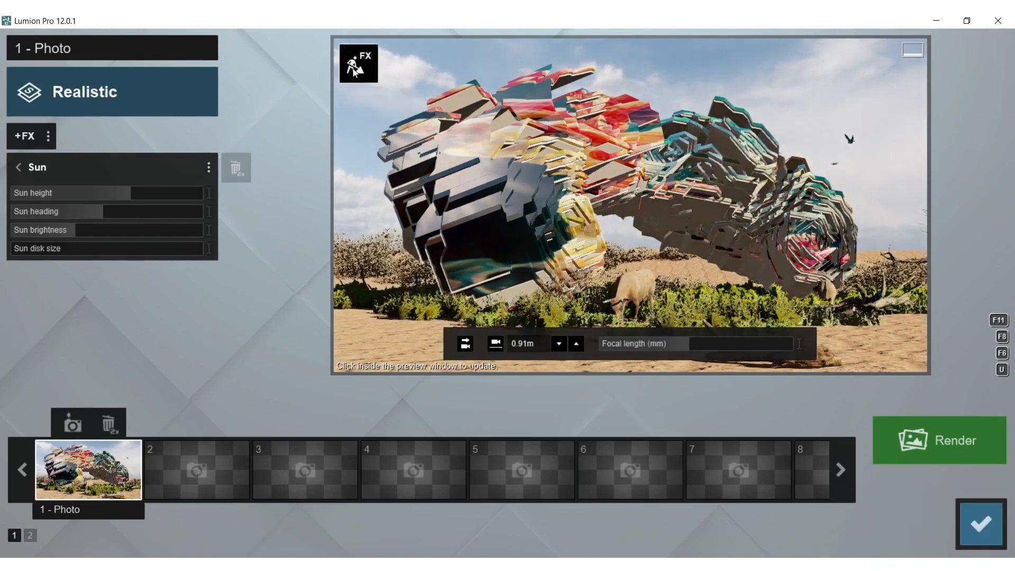
{"action": "left_click", "coordinate": [65, 494]}
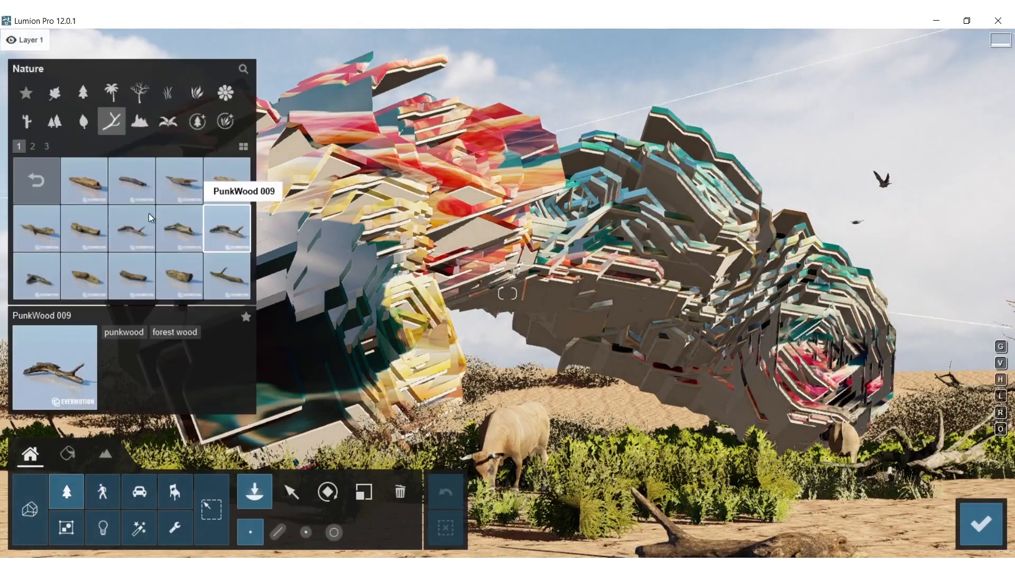
{"action": "left_click", "coordinate": [167, 93]}
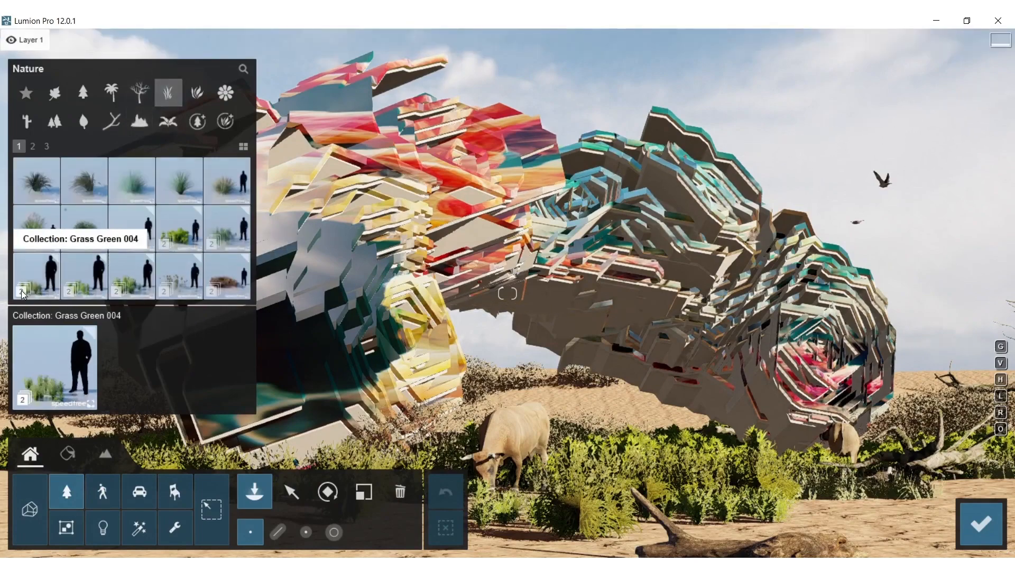
{"action": "left_click", "coordinate": [45, 282]}
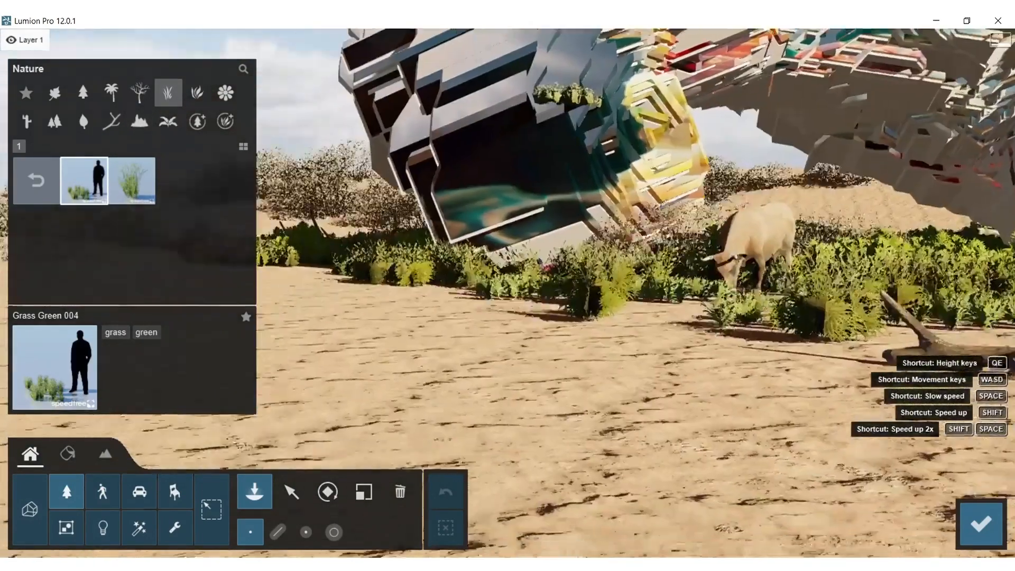
{"action": "right_click_drag", "start_coordinate": [568, 100], "coordinate": [396, 255]}
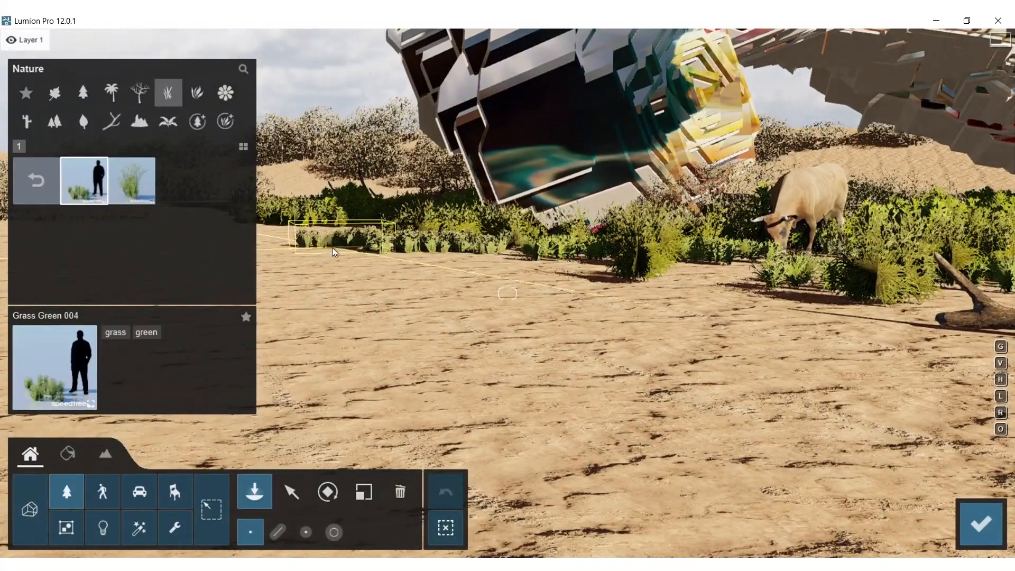
{"action": "key", "text": "l"}
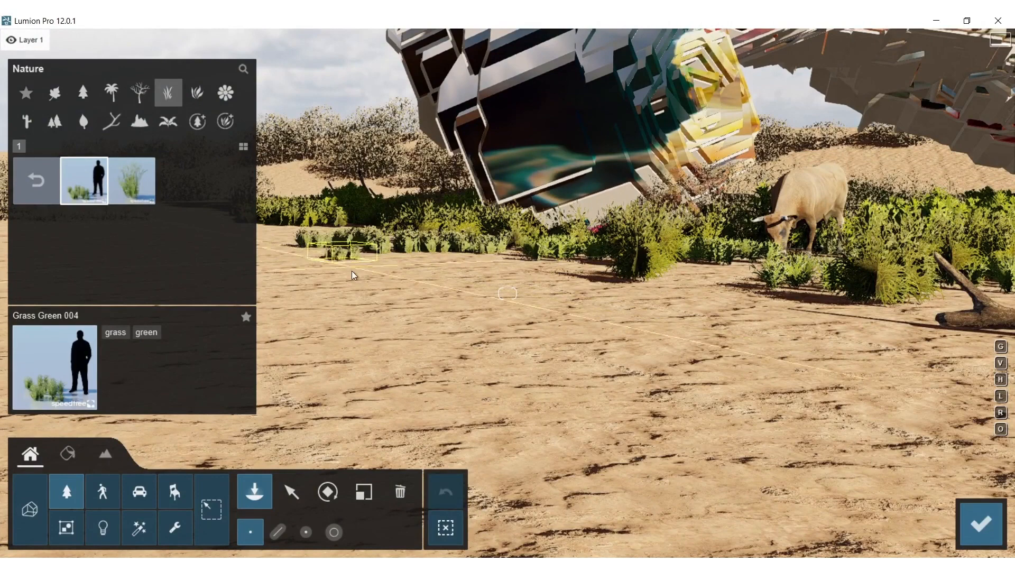
{"action": "left_click", "coordinate": [384, 262]}
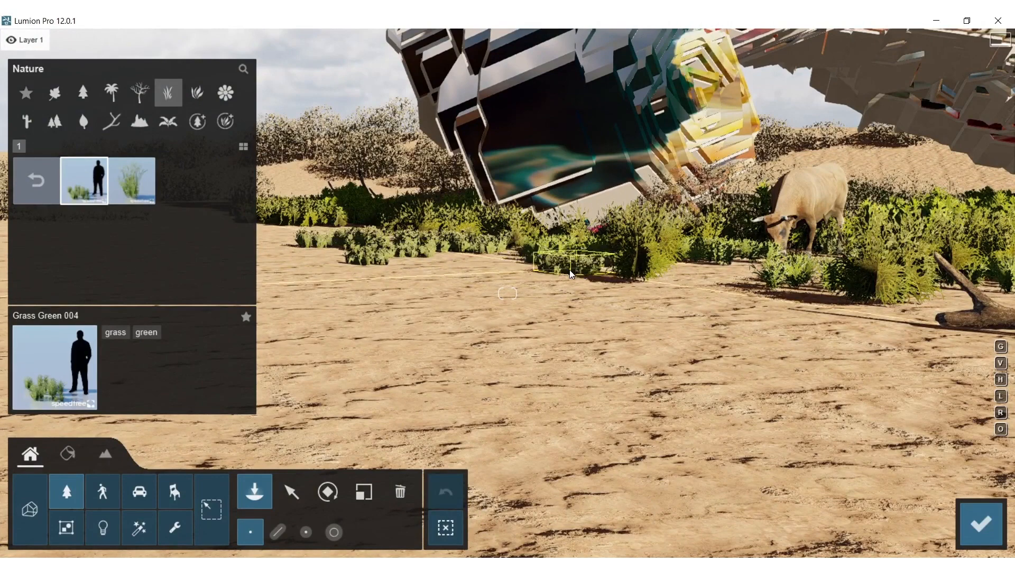
{"action": "left_click", "coordinate": [959, 510]}
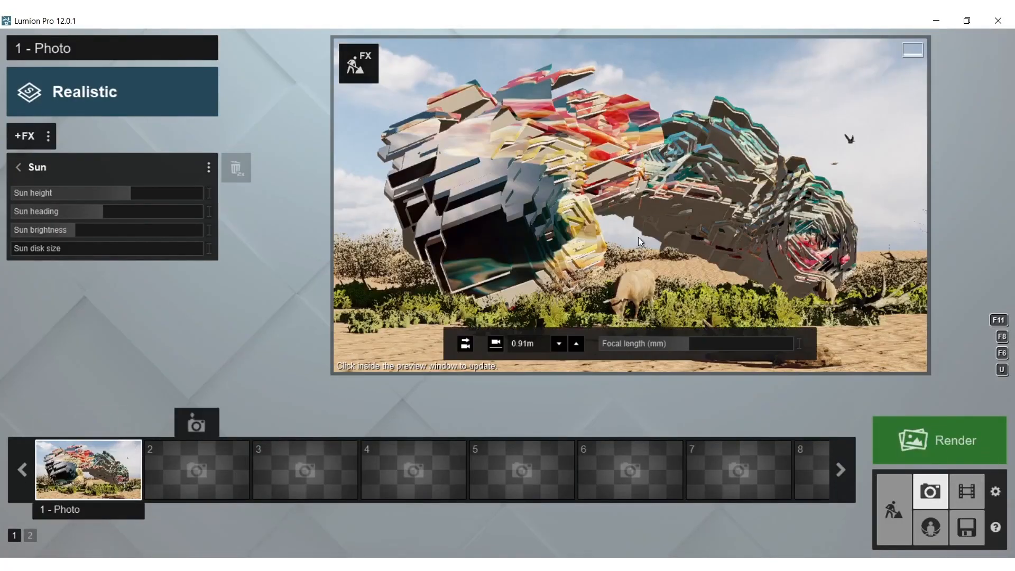
Update the photo preview and render the current shot at Desktop size, 1920x1080
{"action": "left_click", "coordinate": [697, 185]}
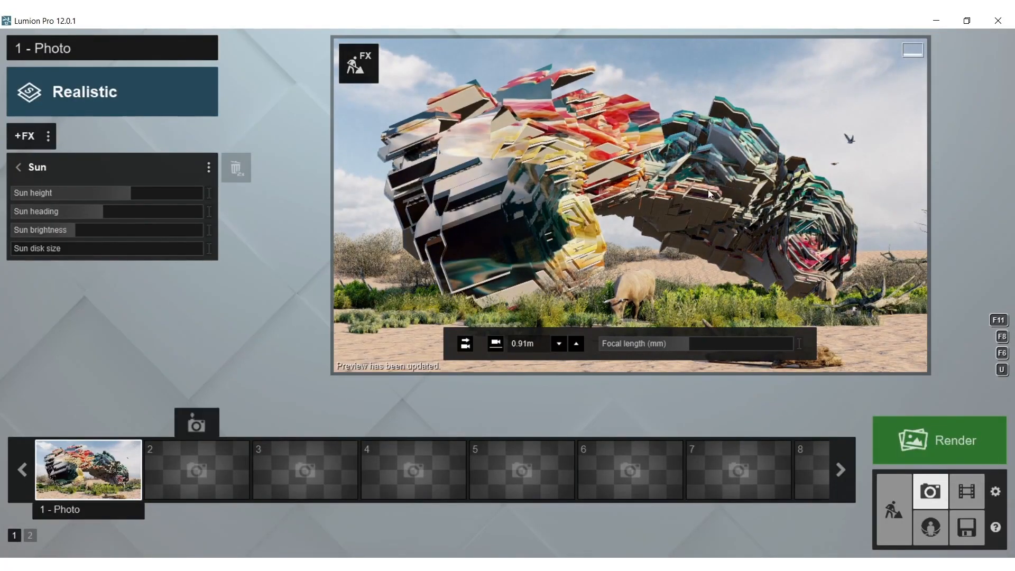
{"action": "left_click", "coordinate": [958, 445]}
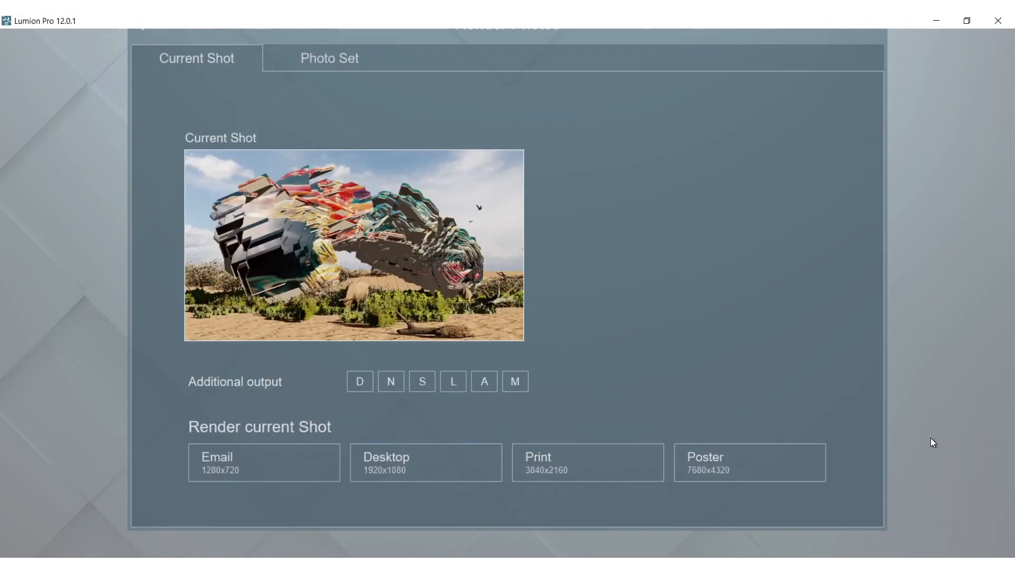
{"action": "left_click", "coordinate": [430, 459]}
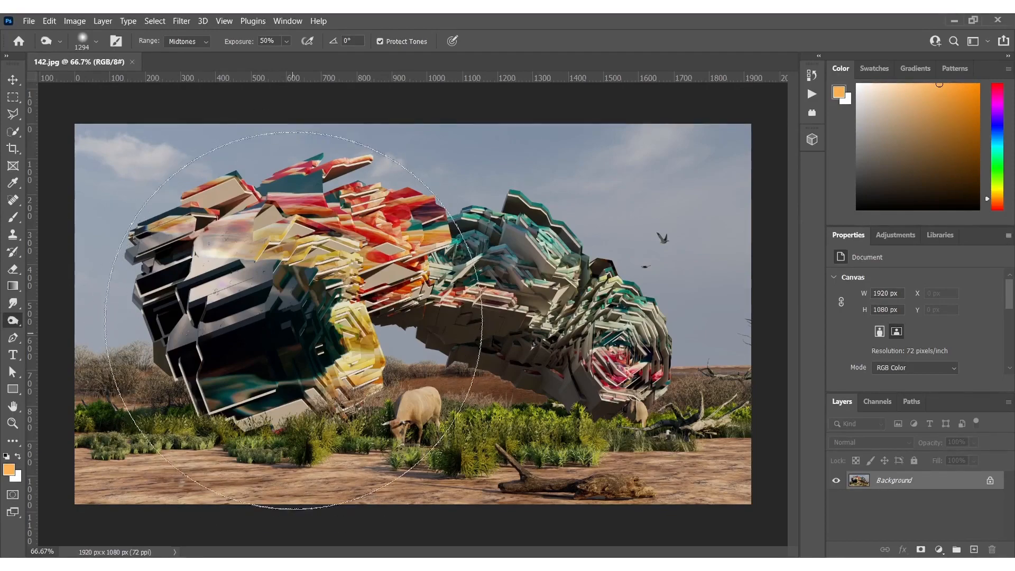
In Photoshop, lighten the midtones of the form's dark end, its middle and the ground behind the cow at 50% exposure
{"action": "right_click_drag", "start_coordinate": [306, 341], "coordinate": [170, 354], "text": "alt"}
{"action": "mouse_move", "coordinate": [244, 312]}
{"action": "left_mouse_down"}
{"action": "mouse_move", "coordinate": [227, 320]}
{"action": "mouse_move", "coordinate": [264, 357]}
{"action": "left_mouse_up"}
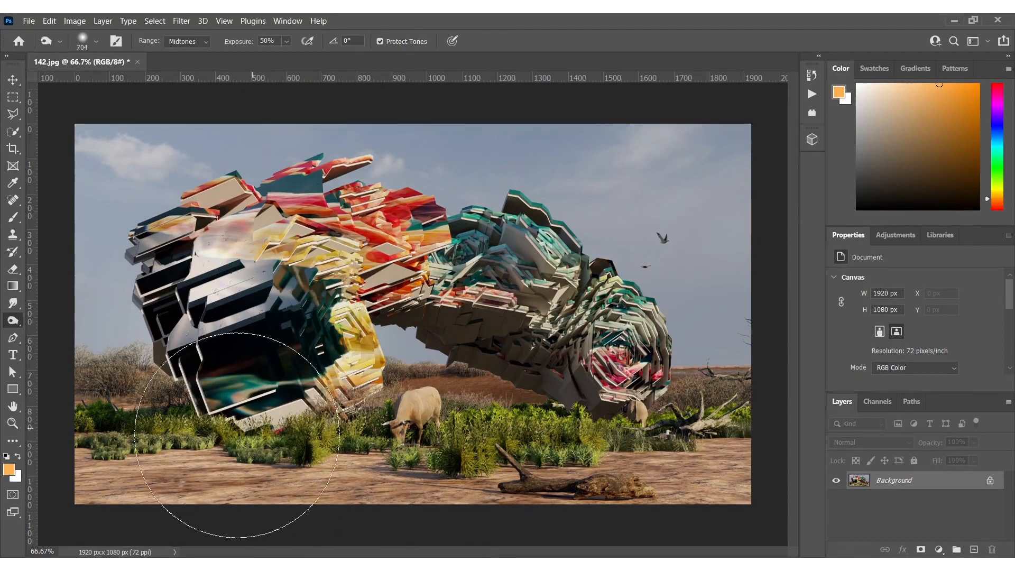
{"action": "mouse_move", "coordinate": [546, 329]}
{"action": "left_mouse_down"}
{"action": "mouse_move", "coordinate": [576, 286]}
{"action": "mouse_move", "coordinate": [563, 265]}
{"action": "mouse_move", "coordinate": [465, 270]}
{"action": "mouse_move", "coordinate": [388, 257]}
{"action": "left_mouse_up"}
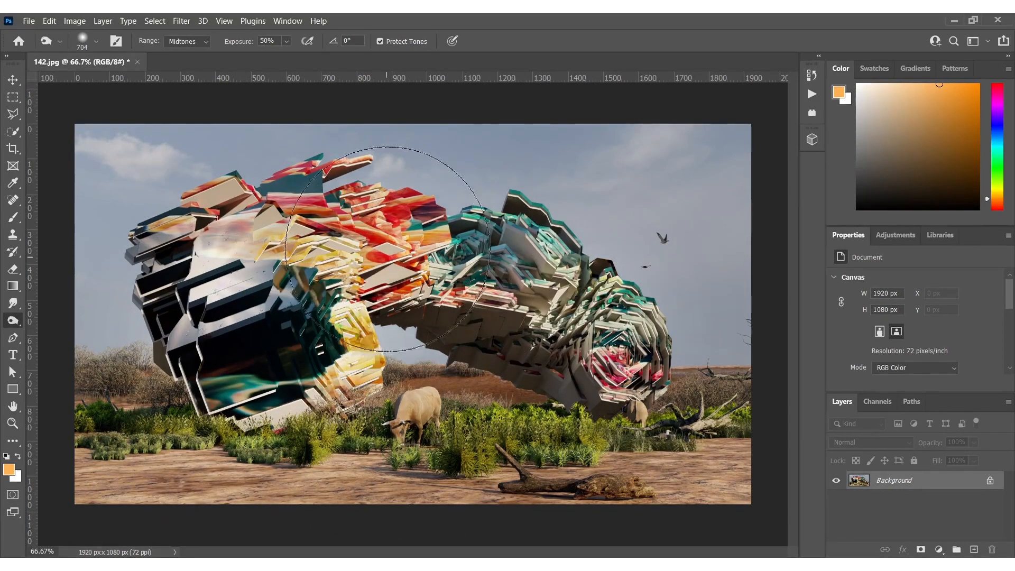
{"action": "right_click_drag", "start_coordinate": [453, 374], "coordinate": [437, 376], "text": "alt"}
{"action": "mouse_move", "coordinate": [437, 376]}
{"action": "left_mouse_down"}
{"action": "mouse_move", "coordinate": [476, 399]}
{"action": "mouse_move", "coordinate": [531, 409]}
{"action": "left_mouse_up"}
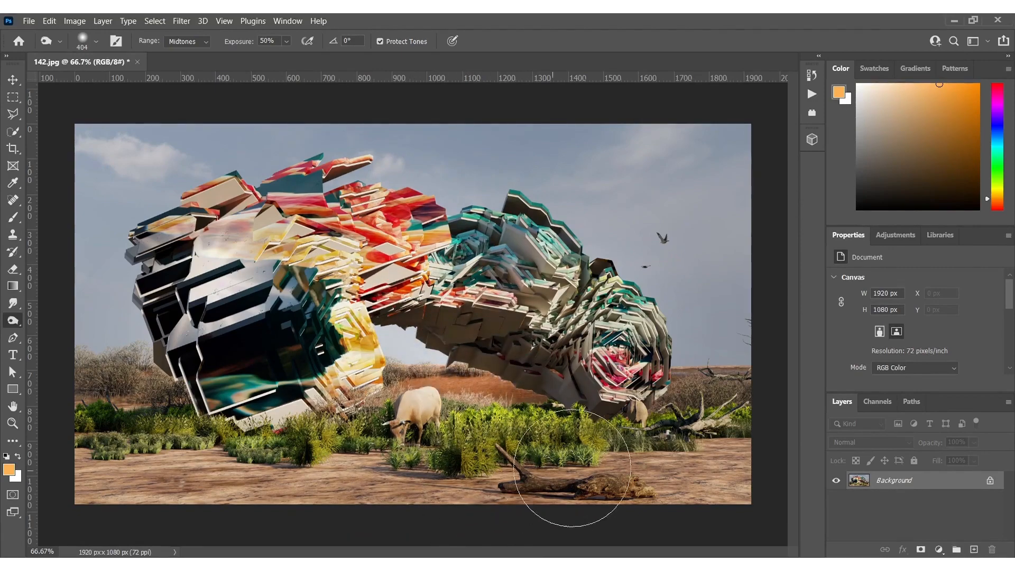
Retouch the midtones around the log, the sand beside it, the dead branches and the form's colourful middle at 50% exposure
{"action": "left_click_drag", "start_coordinate": [572, 468], "coordinate": [771, 471]}
{"action": "mouse_move", "coordinate": [693, 472]}
{"action": "left_mouse_down"}
{"action": "mouse_move", "coordinate": [694, 484]}
{"action": "mouse_move", "coordinate": [671, 481]}
{"action": "mouse_move", "coordinate": [717, 485]}
{"action": "mouse_move", "coordinate": [744, 451]}
{"action": "left_mouse_up"}
{"action": "left_click_drag", "start_coordinate": [697, 395], "coordinate": [634, 406]}
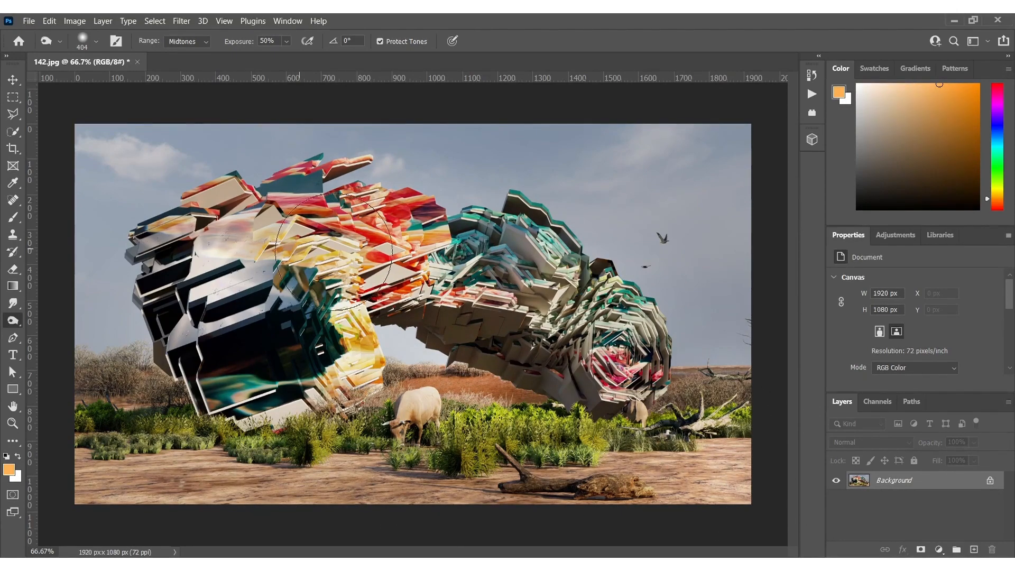
{"action": "left_click_drag", "start_coordinate": [380, 227], "coordinate": [475, 281]}
{"action": "mouse_move", "coordinate": [490, 348]}
{"action": "left_mouse_down"}
{"action": "mouse_move", "coordinate": [470, 343]}
{"action": "mouse_move", "coordinate": [592, 349]}
{"action": "left_mouse_up"}
Brighten the form's underside, the vegetation near the cow and the sandy foreground using a soft toning brush on the midtones
{"action": "key", "text": "e"}
{"action": "right_click_drag", "start_coordinate": [453, 423], "coordinate": [411, 382], "text": "alt"}
{"action": "mouse_move", "coordinate": [469, 398]}
{"action": "left_mouse_down"}
{"action": "mouse_move", "coordinate": [516, 410]}
{"action": "mouse_move", "coordinate": [439, 380]}
{"action": "mouse_move", "coordinate": [497, 365]}
{"action": "left_mouse_up"}
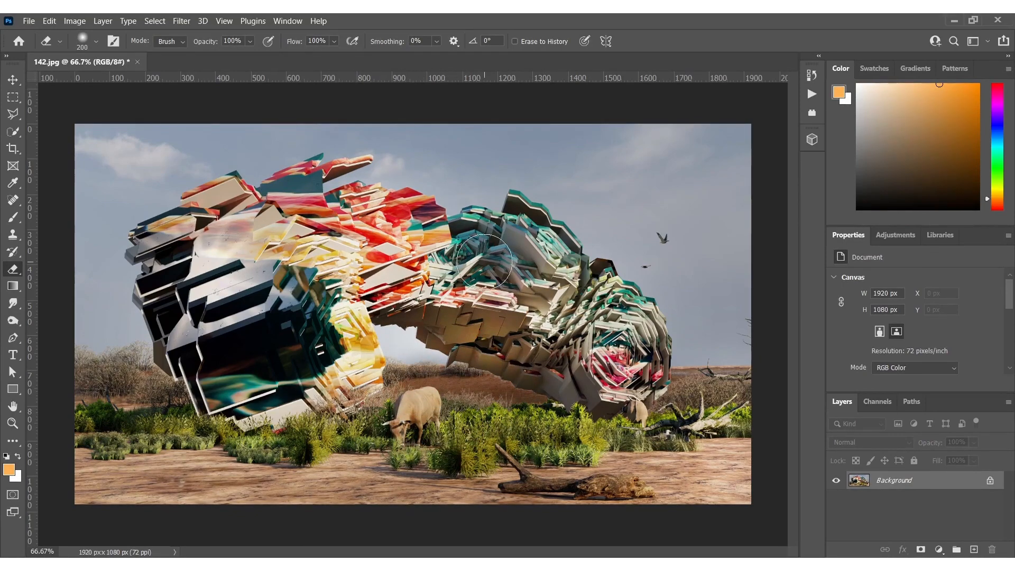
{"action": "key", "text": "o"}
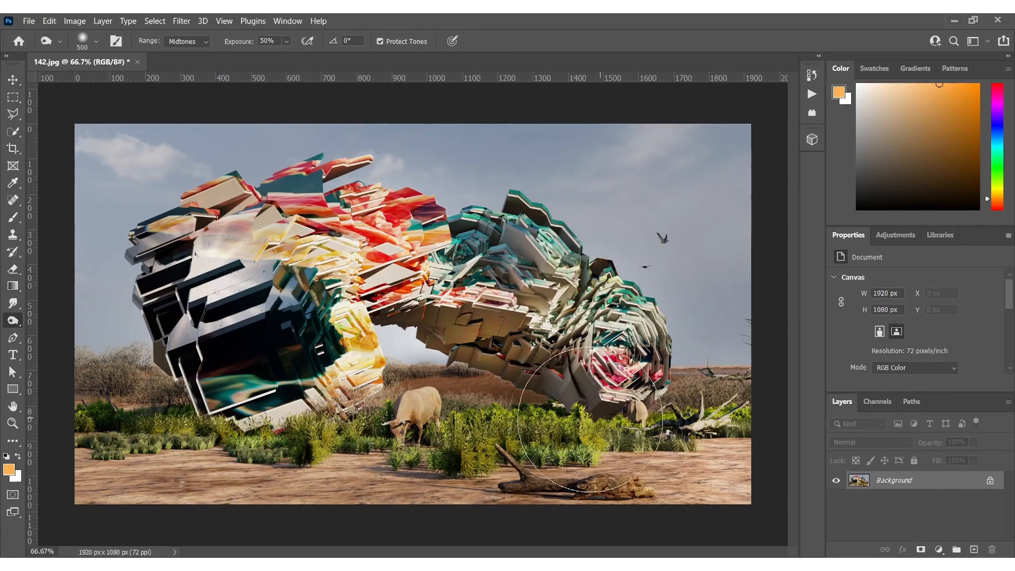
{"action": "mouse_move", "coordinate": [122, 415]}
{"action": "left_mouse_down"}
{"action": "mouse_move", "coordinate": [108, 404]}
{"action": "mouse_move", "coordinate": [127, 450]}
{"action": "mouse_move", "coordinate": [306, 502]}
{"action": "left_mouse_up"}
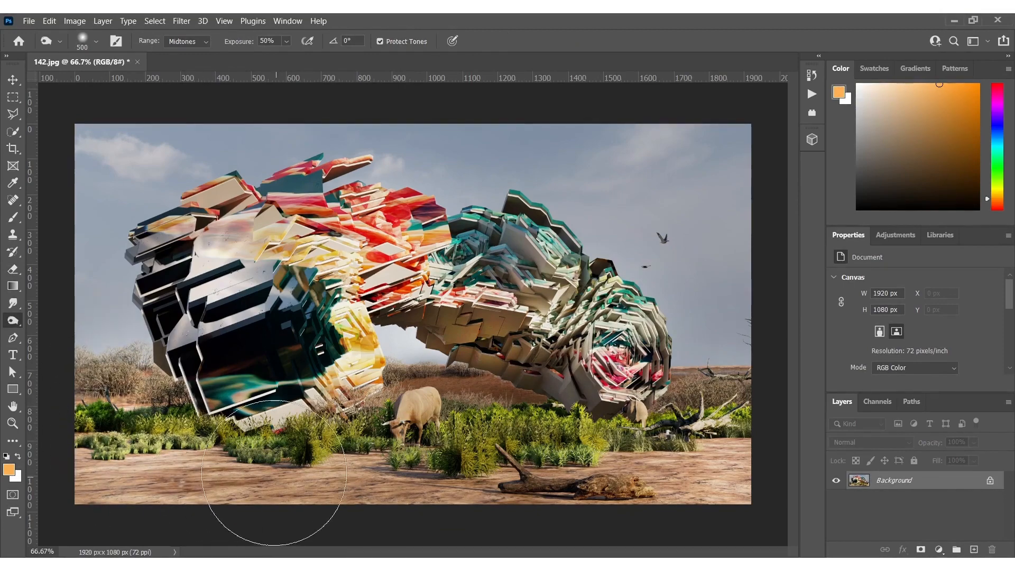
Apply Auto Tone, Auto Color and Auto Contrast to the rendered image
{"action": "left_click", "coordinate": [74, 21]}
{"action": "left_click", "coordinate": [103, 69]}
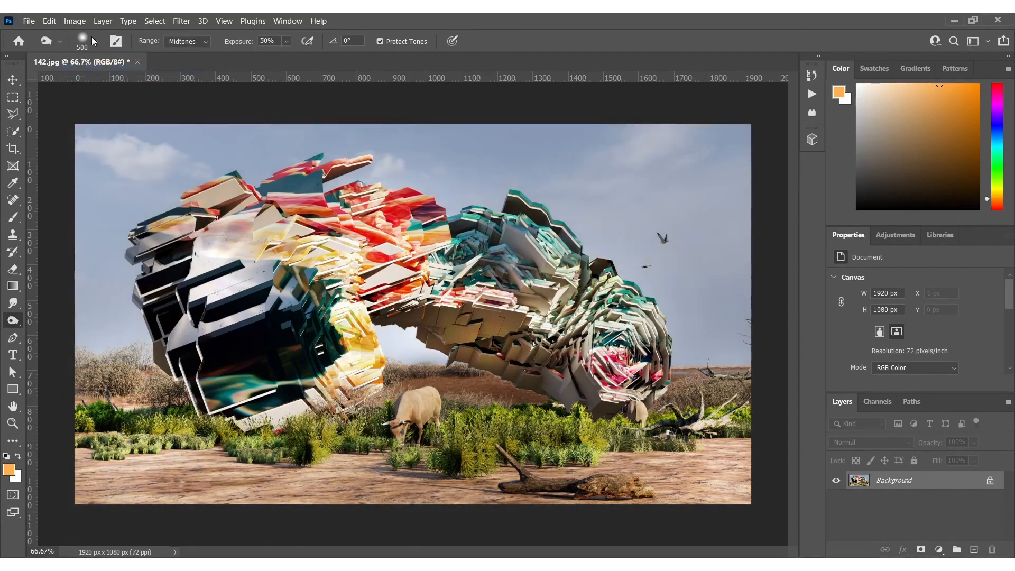
{"action": "left_click", "coordinate": [74, 21]}
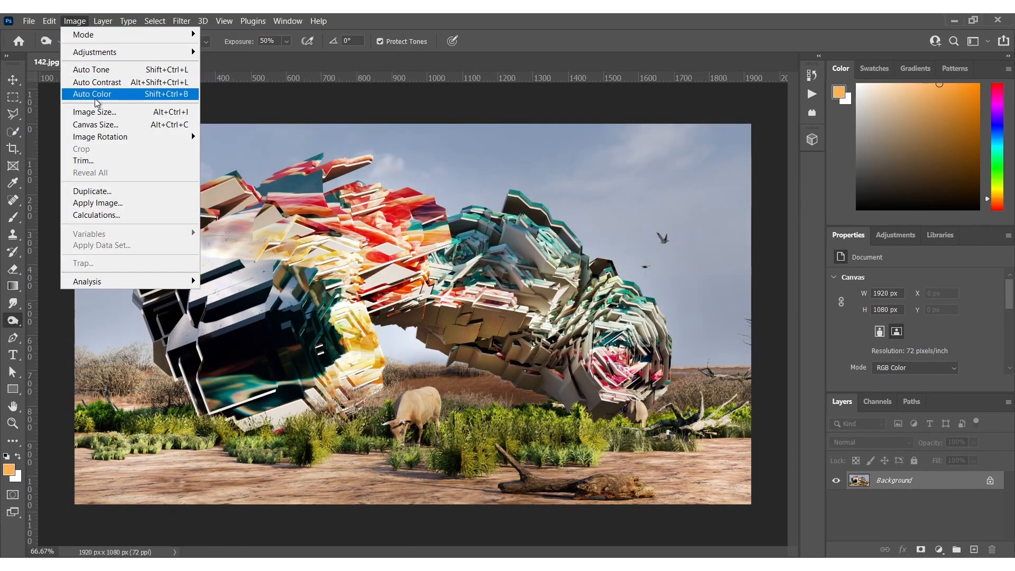
{"action": "left_click", "coordinate": [94, 93]}
{"action": "left_click", "coordinate": [73, 21]}
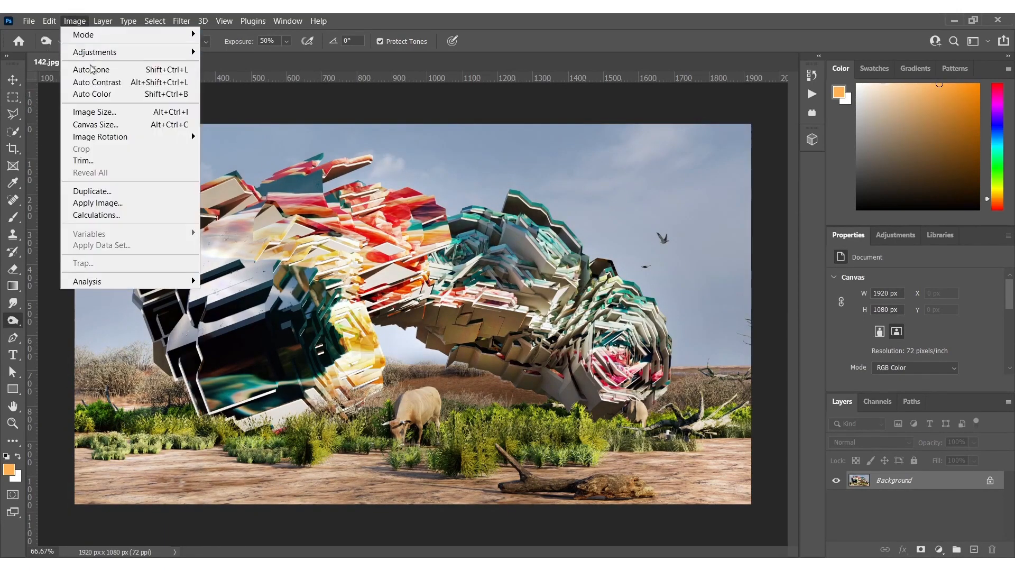
{"action": "left_click", "coordinate": [95, 82]}
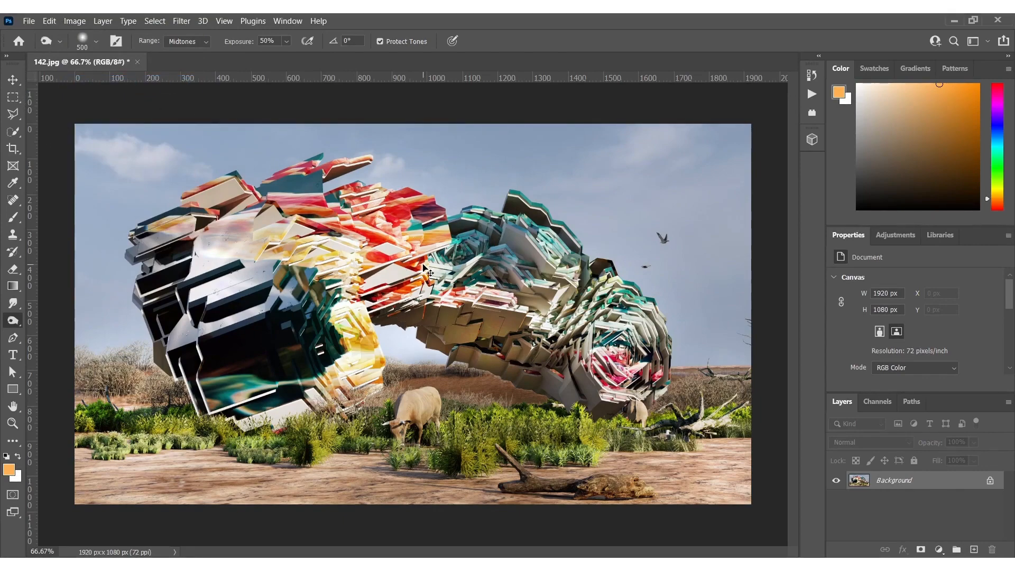
Add a new layer and paint a soft black vignette around the image edges with a 576 px brush
{"action": "key", "text": "ctrl+shift+n"}
{"action": "key", "text": "Return"}
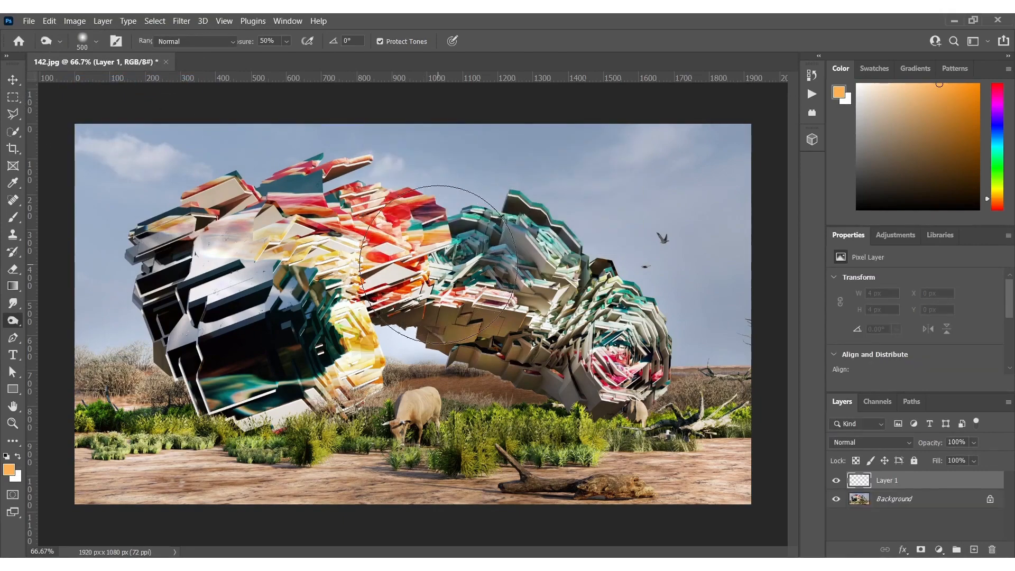
{"action": "key", "text": "b"}
{"action": "scroll", "coordinate": [413, 315], "scroll_direction": "down", "scroll_amount": 2, "text": "alt"}
{"action": "key", "text": "d"}
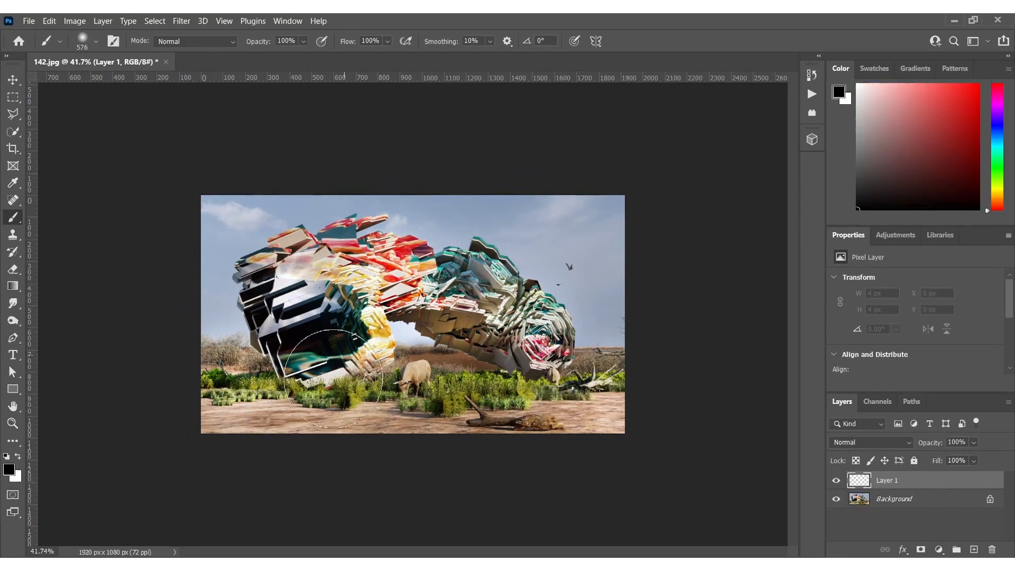
{"action": "left_click_drag", "start_coordinate": [197, 470], "coordinate": [890, 426]}
{"action": "left_click_drag", "start_coordinate": [710, 167], "coordinate": [138, 124]}
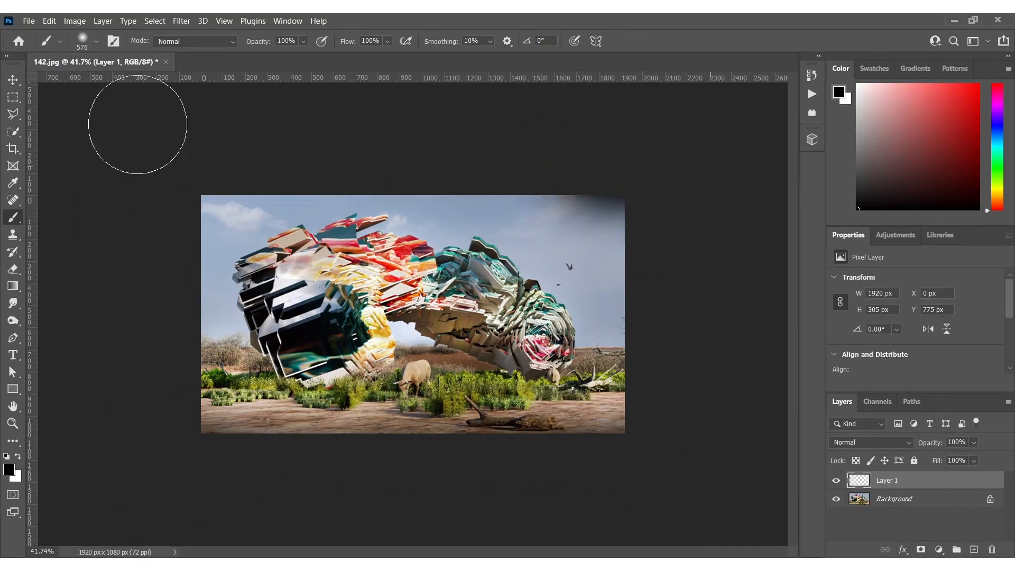
Set the vignette layer's opacity to 73% and flatten the image
{"action": "left_click_drag", "start_coordinate": [933, 446], "coordinate": [914, 445]}
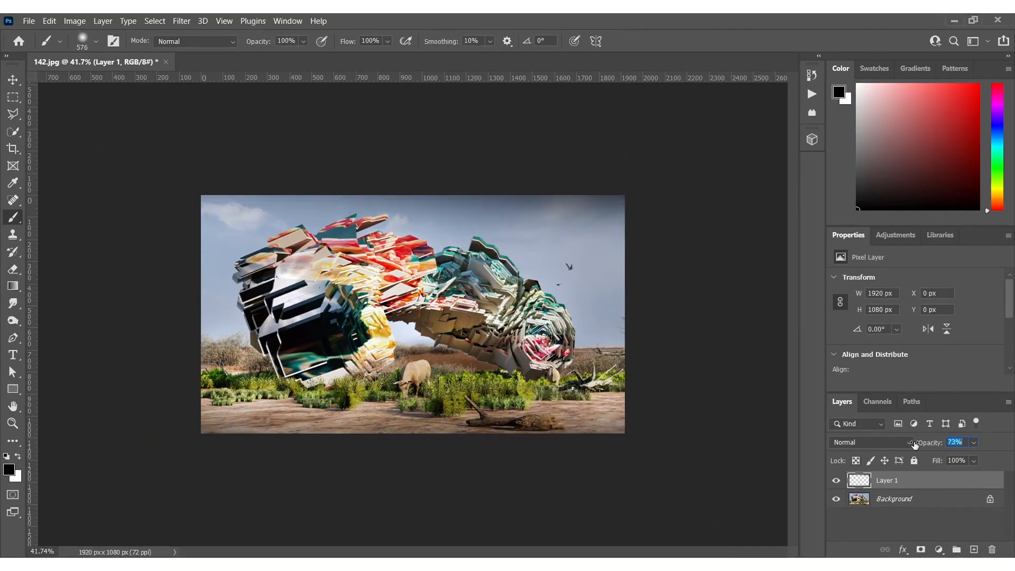
{"action": "right_click", "coordinate": [902, 499]}
{"action": "left_click", "coordinate": [917, 458]}
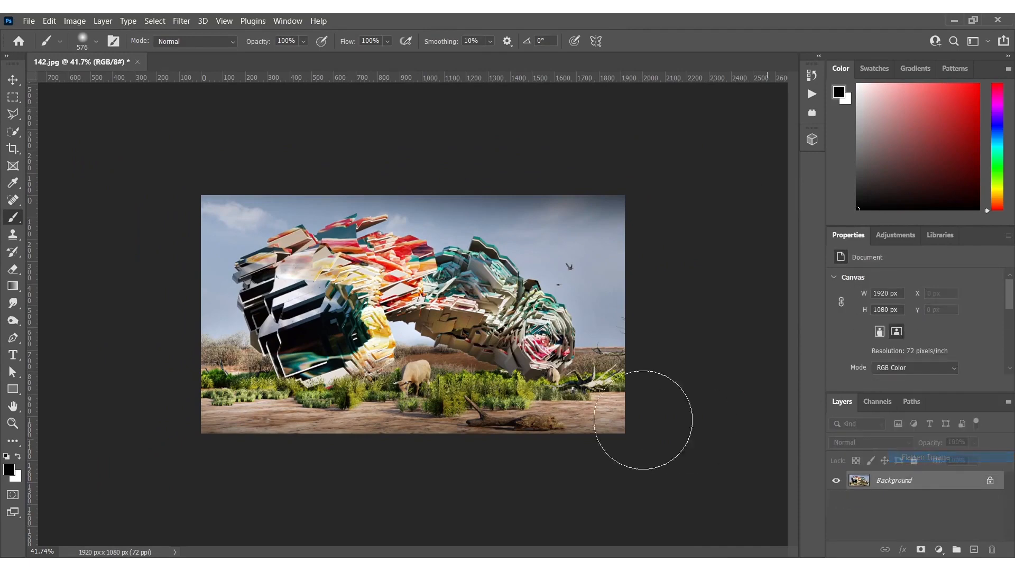
Switch back to the 500 px dodge/burn toning brush for Midtones at 50% exposure on the flattened image
{"action": "scroll", "coordinate": [394, 334], "scroll_direction": "up", "scroll_amount": 2, "text": "alt"}
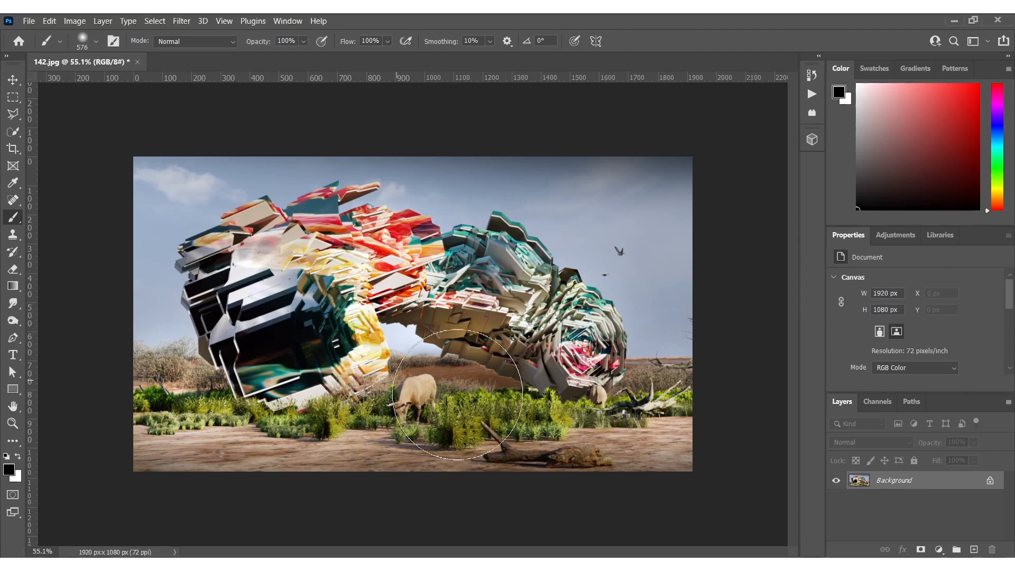
{"action": "key", "text": "o"}
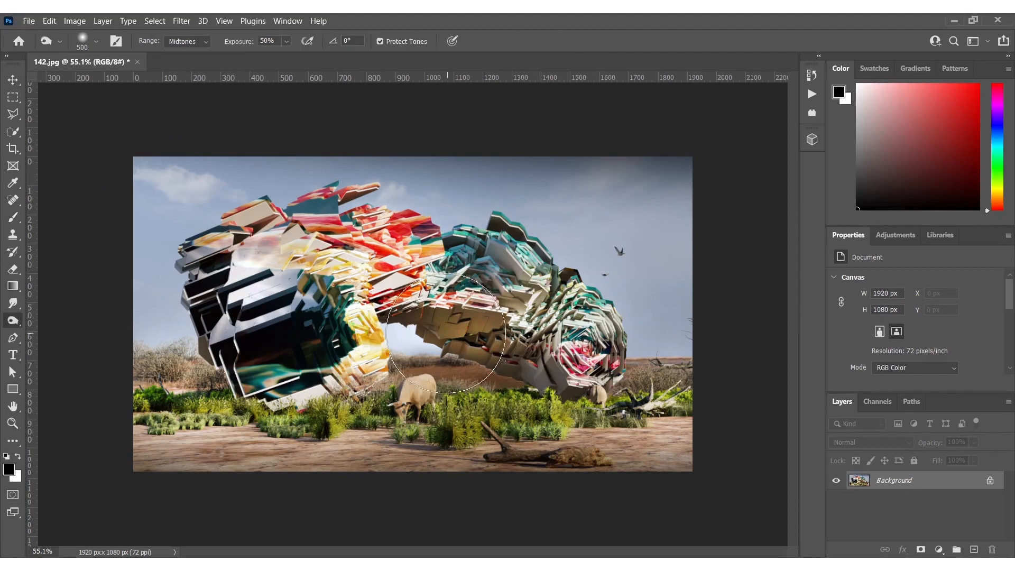